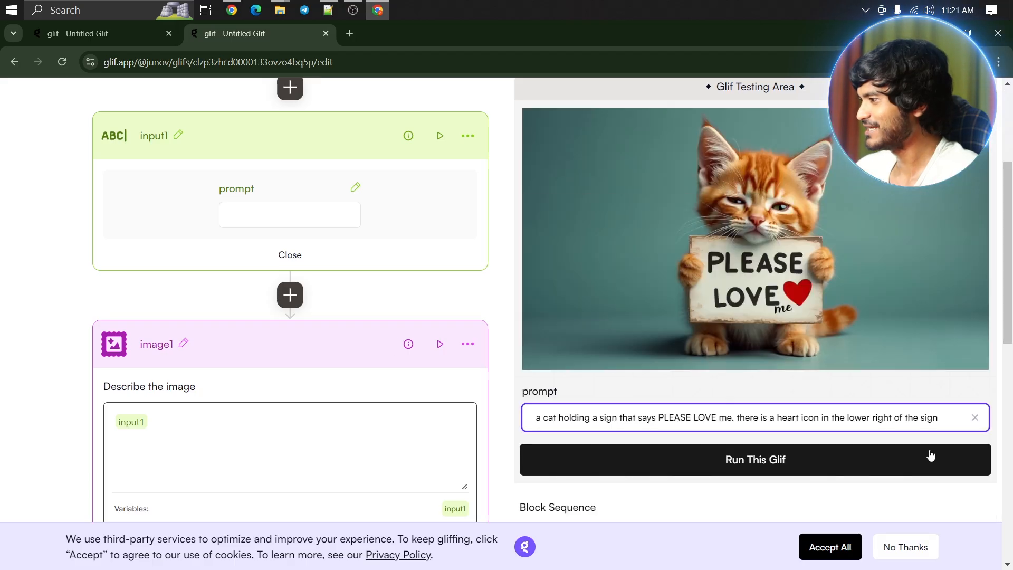
{"action": "left_click", "coordinate": [766, 269]}
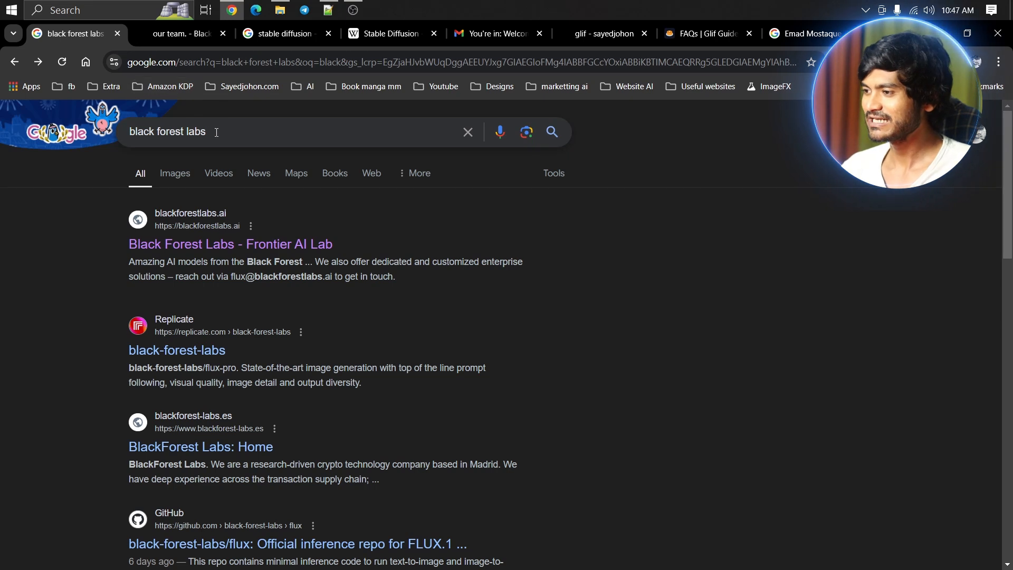
Open the official Black Forest Labs website from the search results
{"action": "left_click", "coordinate": [302, 137]}
{"action": "left_click", "coordinate": [802, 218]}
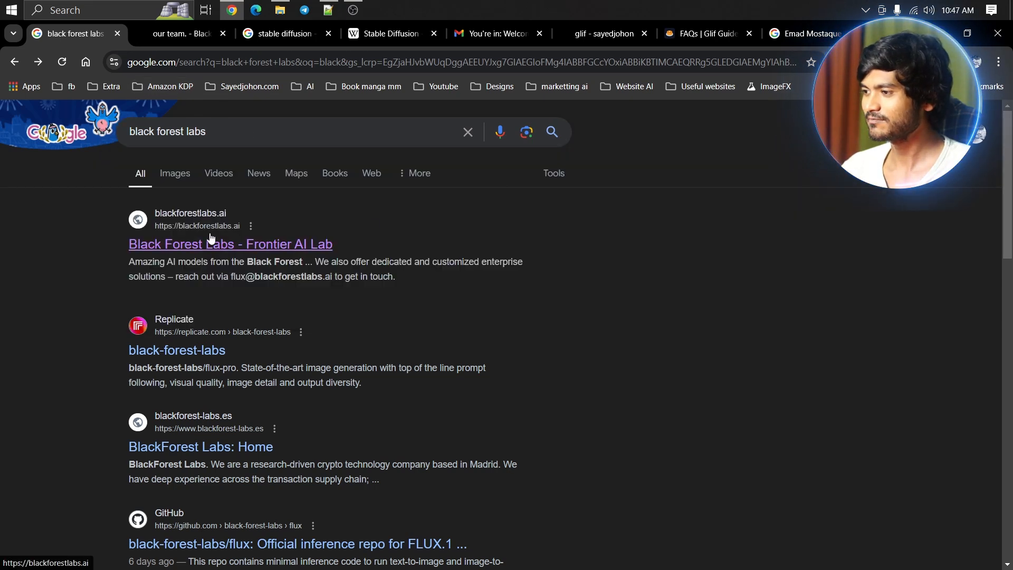
{"action": "left_click", "coordinate": [230, 247]}
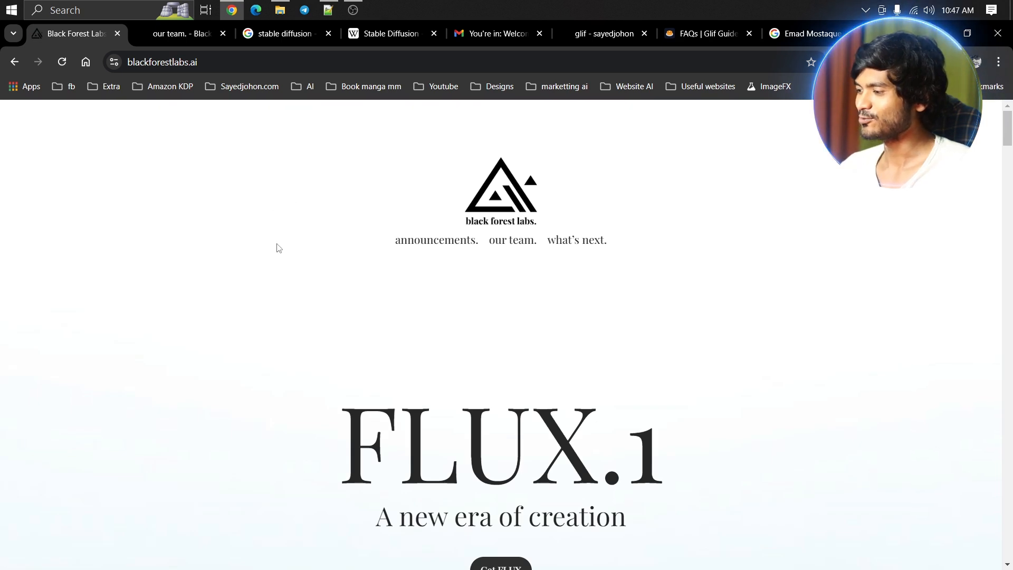
Look over the FLUX.1 landing page from its headline down to the Get Creative sample gallery
{"action": "scroll", "coordinate": [279, 248], "scroll_direction": "down", "scroll_amount": 1}
{"action": "scroll", "coordinate": [278, 258], "scroll_direction": "down", "scroll_amount": 1}
{"action": "left_click_drag", "start_coordinate": [339, 287], "coordinate": [758, 299]}
{"action": "left_click", "coordinate": [760, 301]}
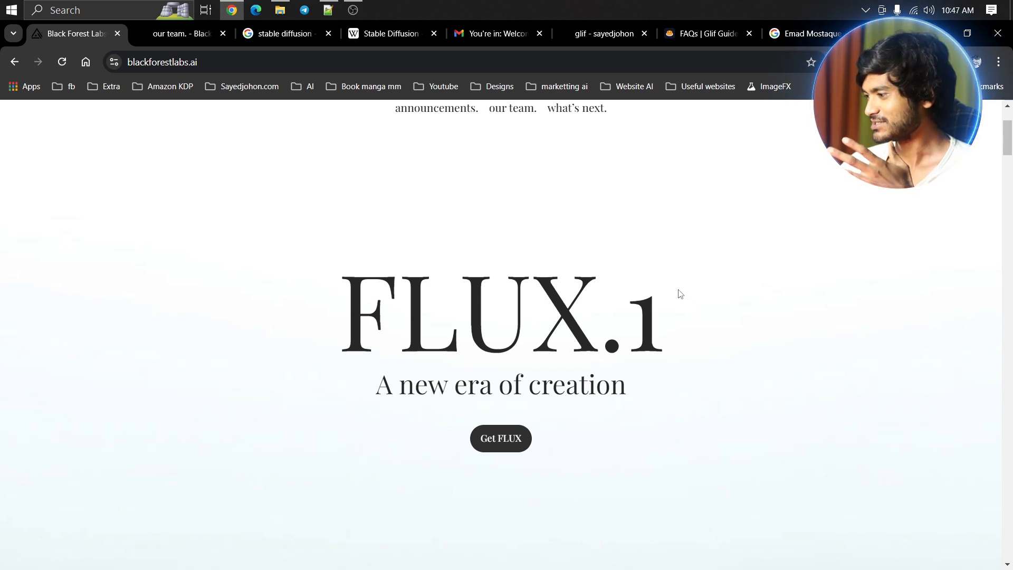
{"action": "scroll", "coordinate": [680, 293], "scroll_direction": "up", "scroll_amount": 2}
{"action": "scroll", "coordinate": [679, 291], "scroll_direction": "down", "scroll_amount": 6}
{"action": "scroll", "coordinate": [679, 290], "scroll_direction": "down", "scroll_amount": 8}
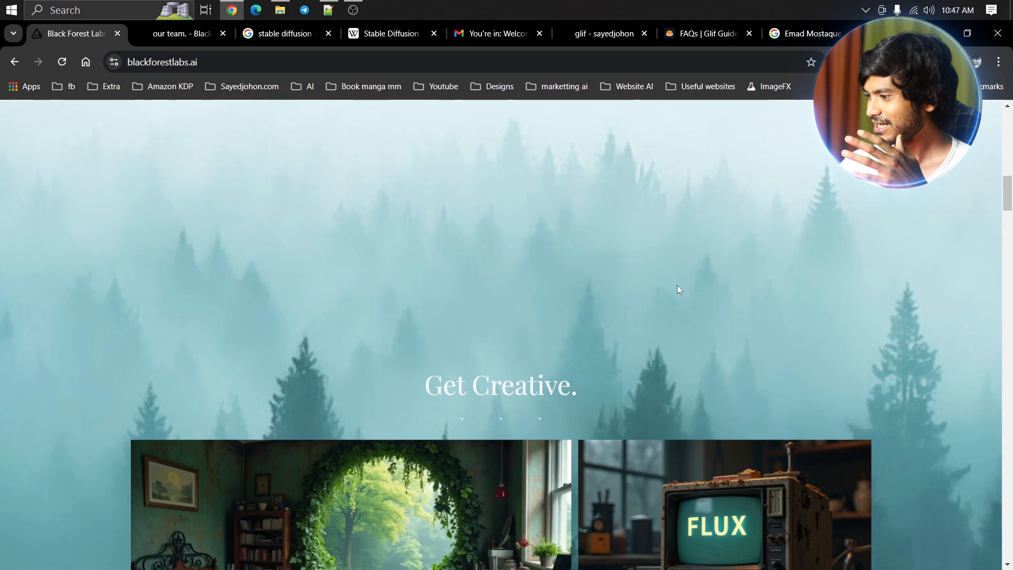
{"action": "scroll", "coordinate": [679, 290], "scroll_direction": "down", "scroll_amount": 1}
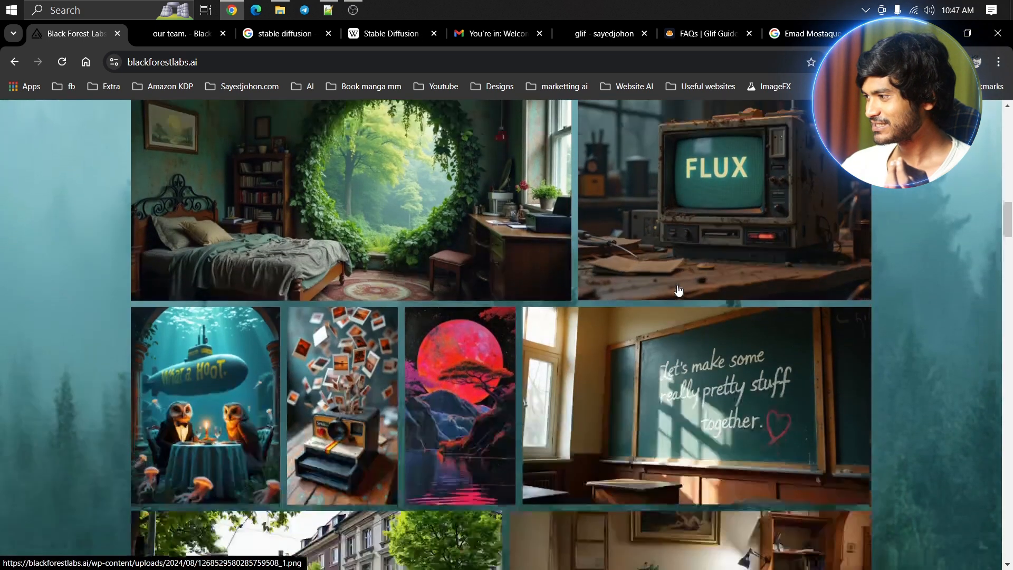
View the bedroom forest-portal sample image enlarged, and return to the gallery
{"action": "left_click", "coordinate": [529, 191]}
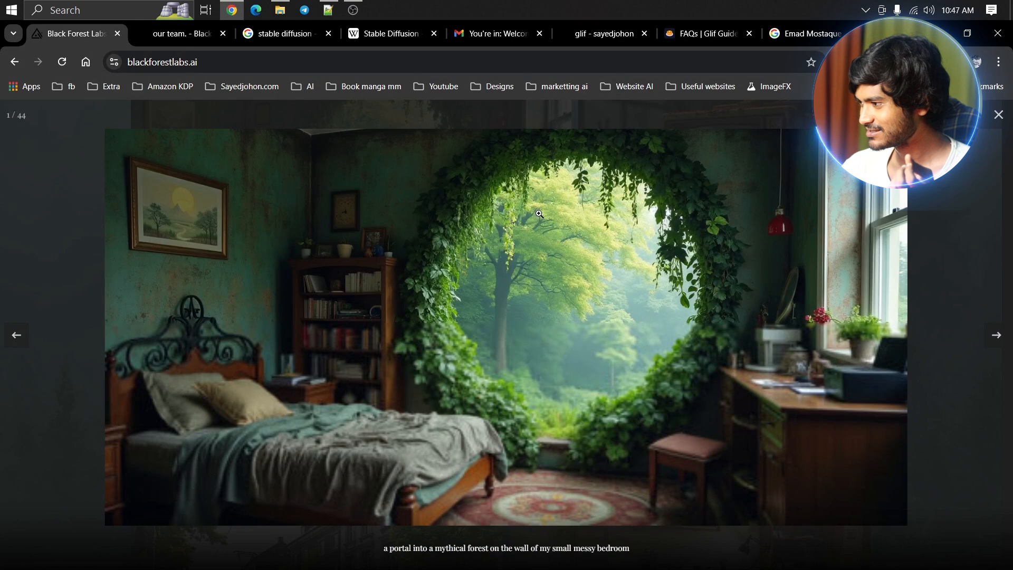
{"action": "left_click", "coordinate": [538, 211]}
{"action": "left_click", "coordinate": [539, 211]}
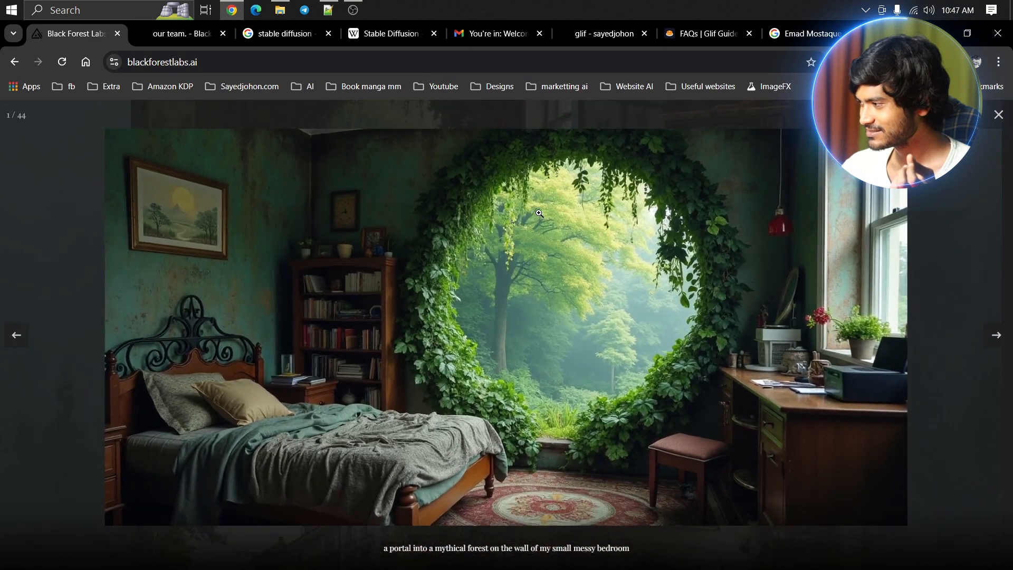
{"action": "left_click", "coordinate": [989, 176]}
Browse the FLUX sample images in the gallery and return to the upper part of the page
{"action": "scroll", "coordinate": [730, 287], "scroll_direction": "down", "scroll_amount": 10}
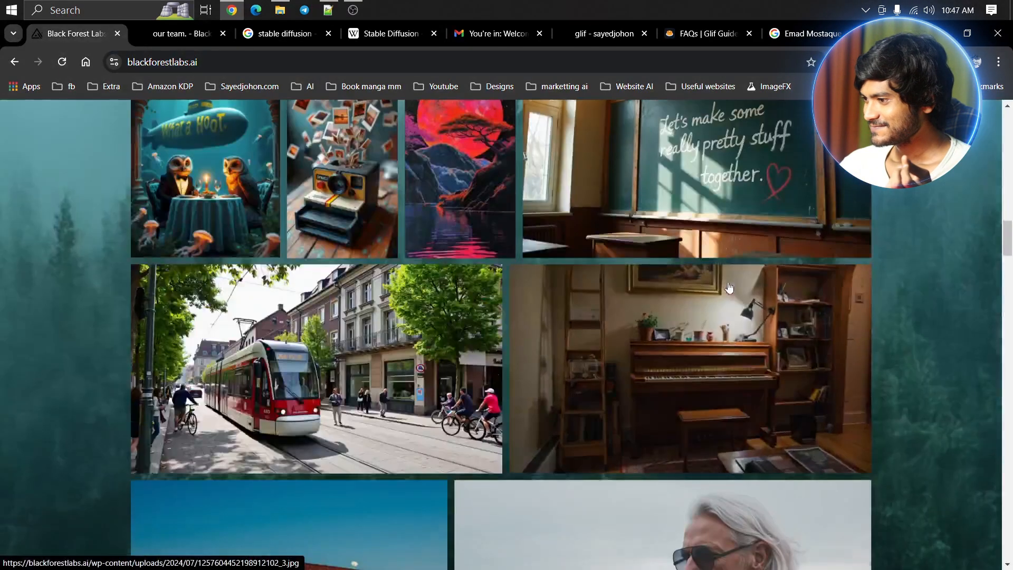
{"action": "scroll", "coordinate": [569, 275], "scroll_direction": "down", "scroll_amount": 3}
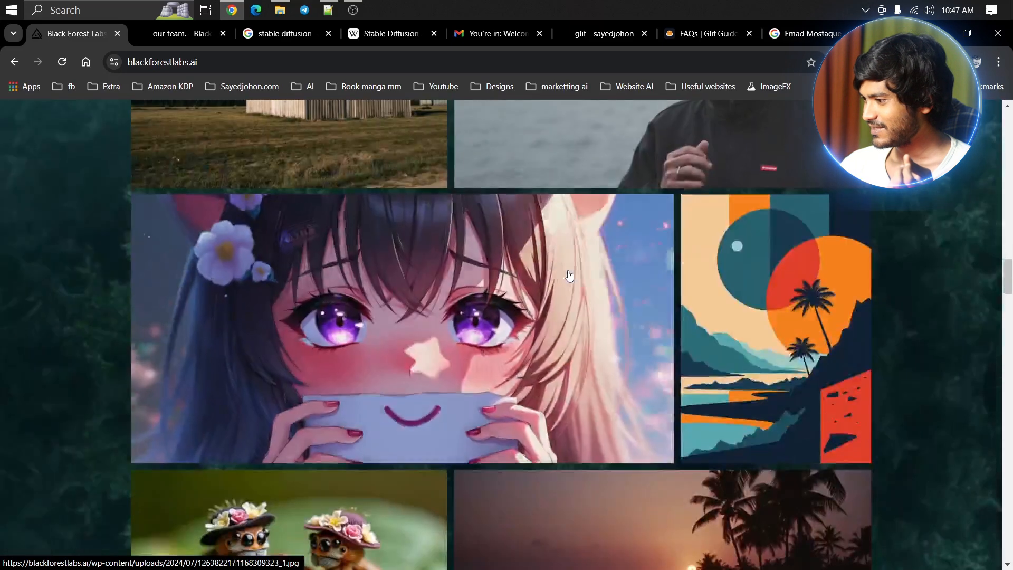
{"action": "scroll", "coordinate": [549, 296], "scroll_direction": "down", "scroll_amount": 3}
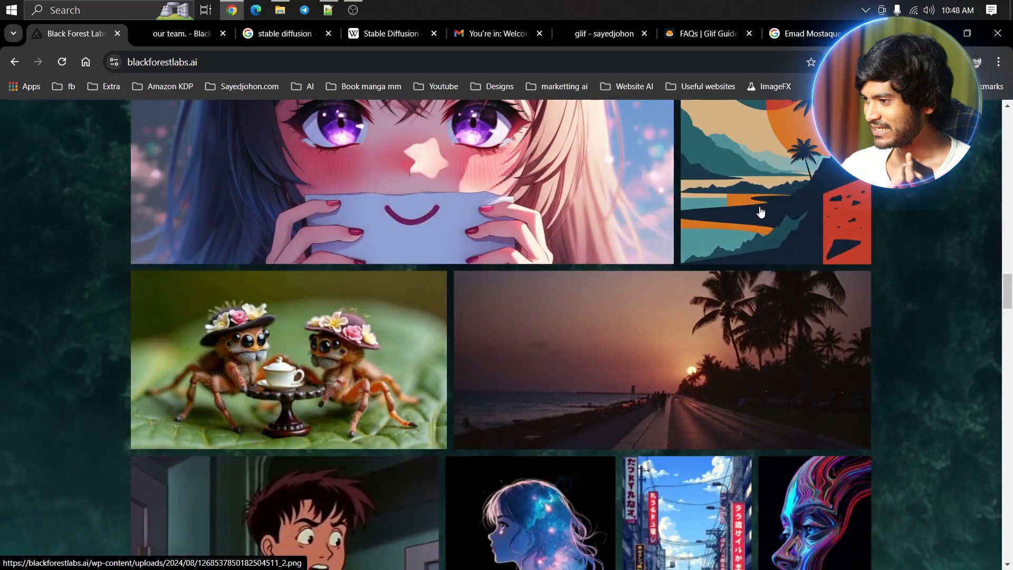
{"action": "scroll", "coordinate": [760, 211], "scroll_direction": "down", "scroll_amount": 2}
{"action": "scroll", "coordinate": [392, 263], "scroll_direction": "down", "scroll_amount": 10}
{"action": "scroll", "coordinate": [487, 262], "scroll_direction": "down", "scroll_amount": 3}
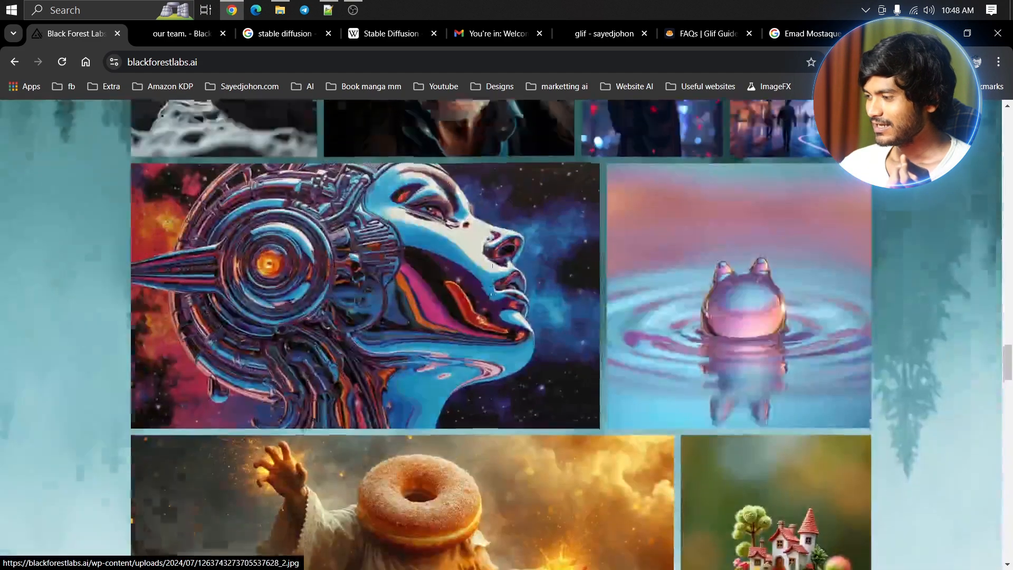
{"action": "scroll", "coordinate": [488, 261], "scroll_direction": "up", "scroll_amount": 15}
{"action": "scroll", "coordinate": [487, 261], "scroll_direction": "up", "scroll_amount": 10}
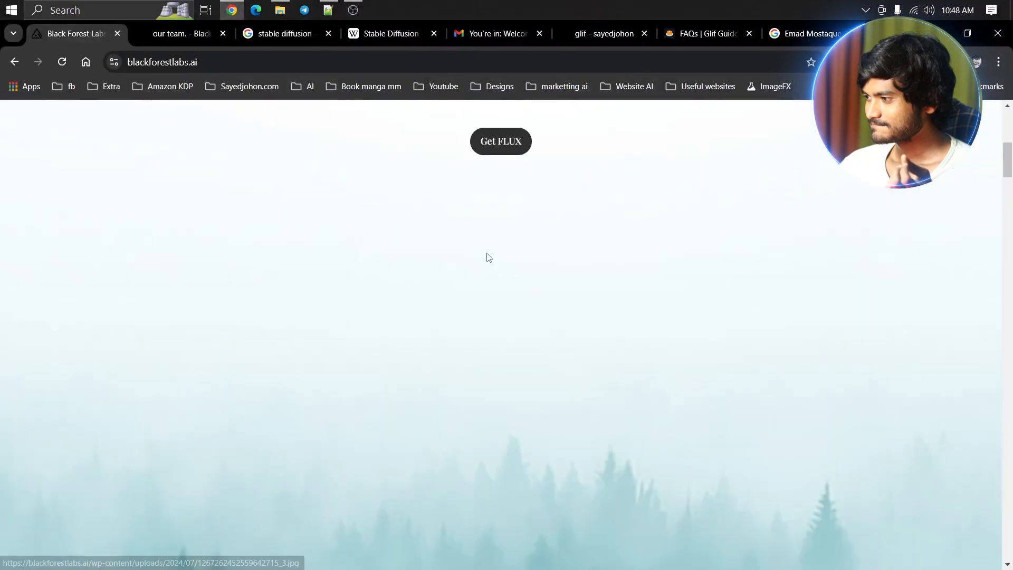
Examine the full sample gallery again, including the robot chalkboard image, down to the Get FLUX.1 section
{"action": "scroll", "coordinate": [488, 256], "scroll_direction": "down", "scroll_amount": 15}
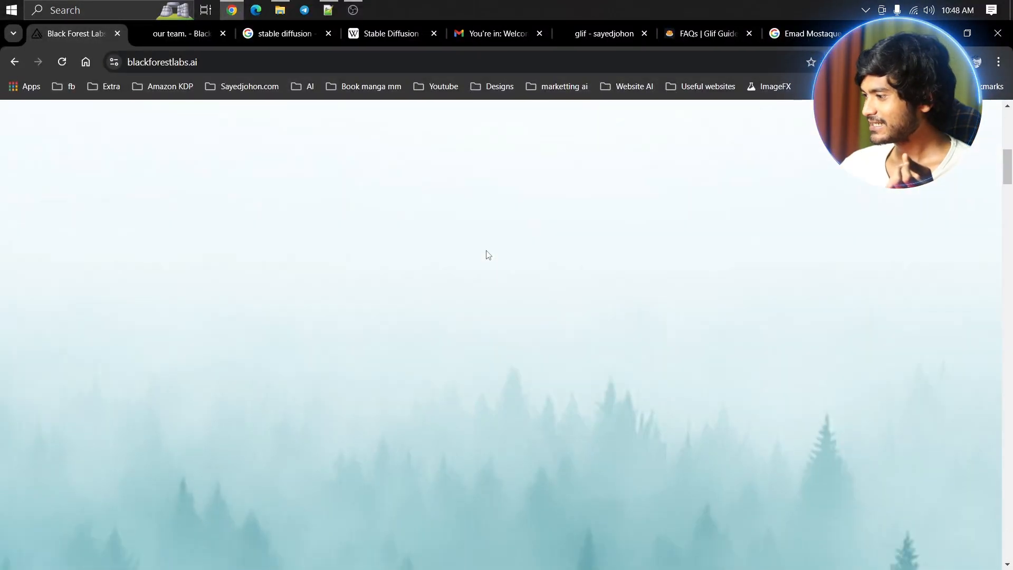
{"action": "scroll", "coordinate": [487, 256], "scroll_direction": "down", "scroll_amount": 15}
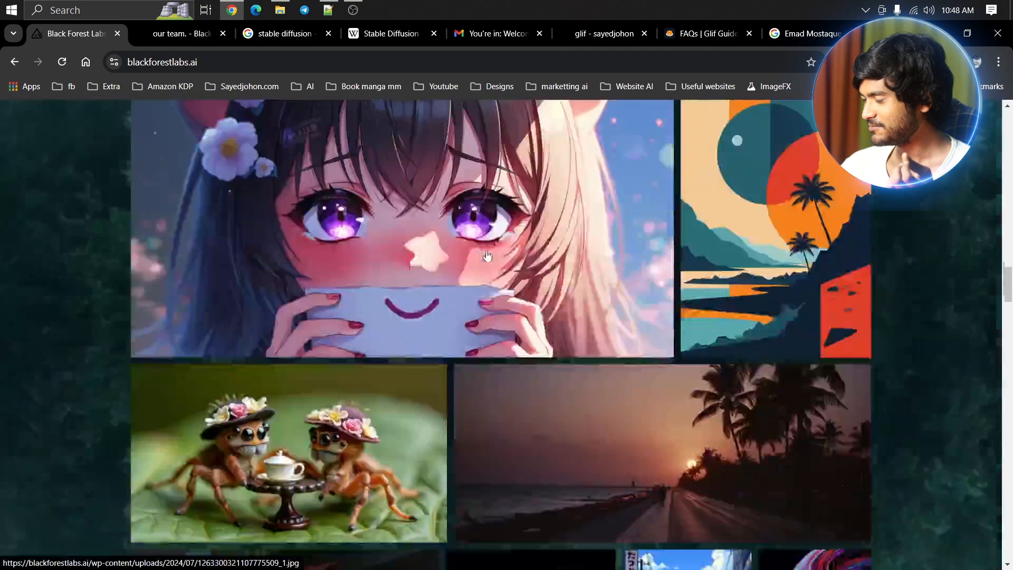
{"action": "scroll", "coordinate": [486, 255], "scroll_direction": "down", "scroll_amount": 14}
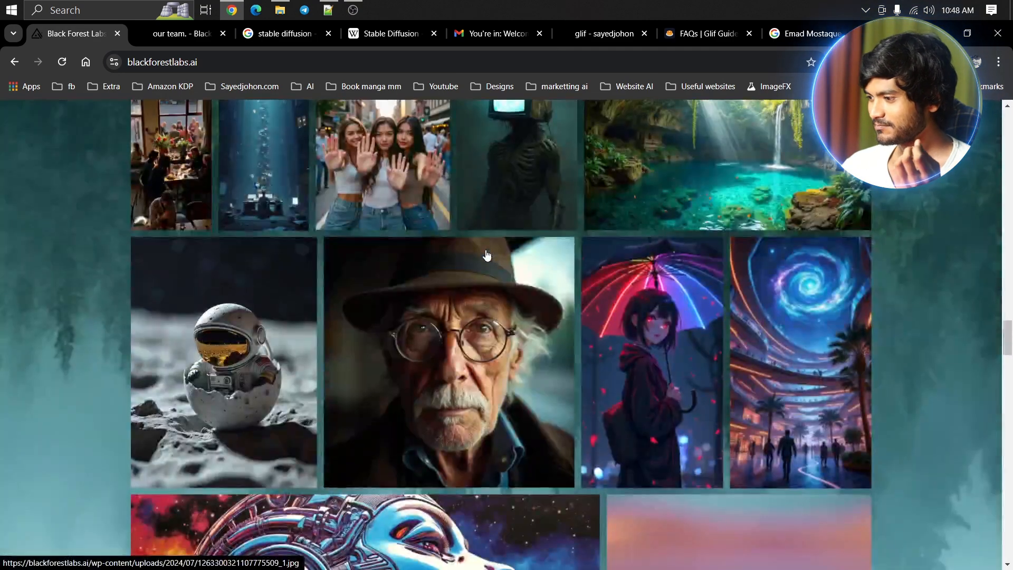
{"action": "scroll", "coordinate": [485, 254], "scroll_direction": "down", "scroll_amount": 8}
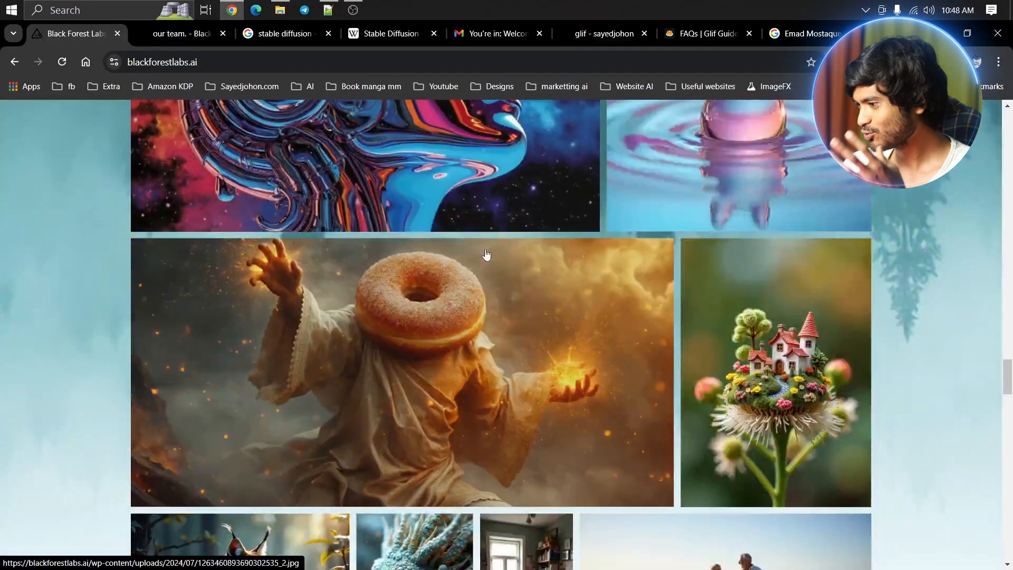
{"action": "scroll", "coordinate": [486, 253], "scroll_direction": "down", "scroll_amount": 4}
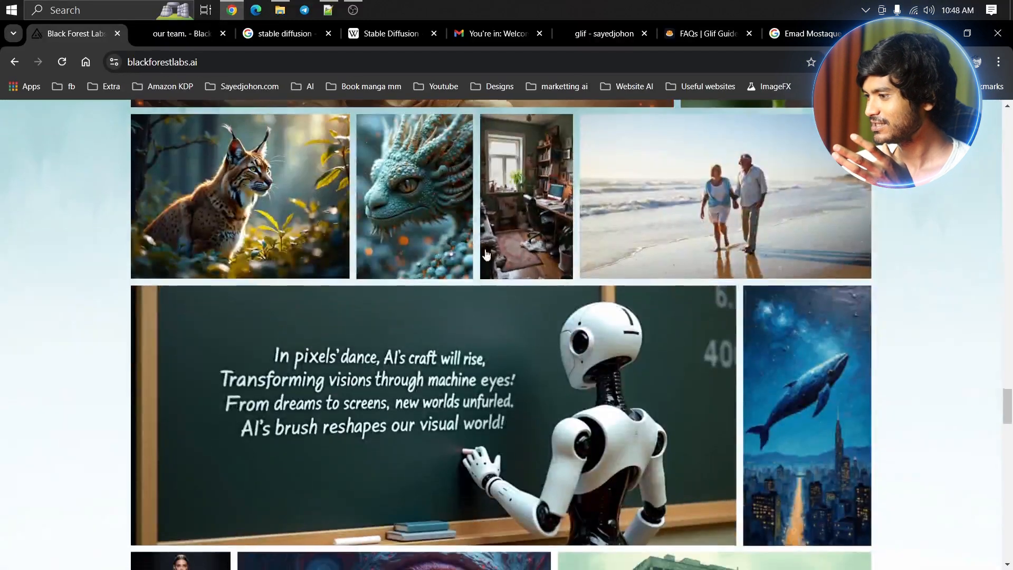
{"action": "scroll", "coordinate": [362, 257], "scroll_direction": "up", "scroll_amount": 1}
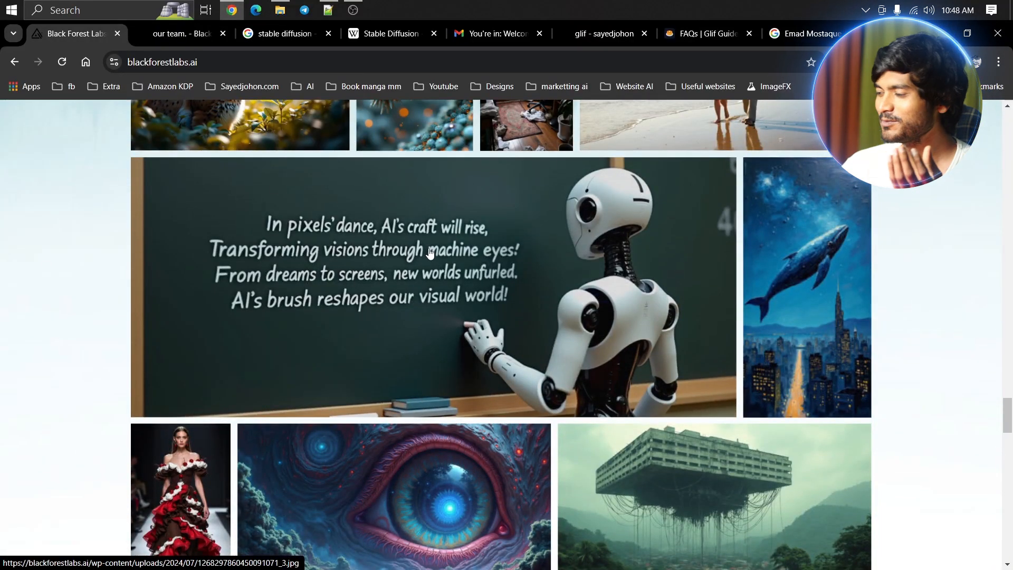
{"action": "scroll", "coordinate": [429, 253], "scroll_direction": "down", "scroll_amount": 11}
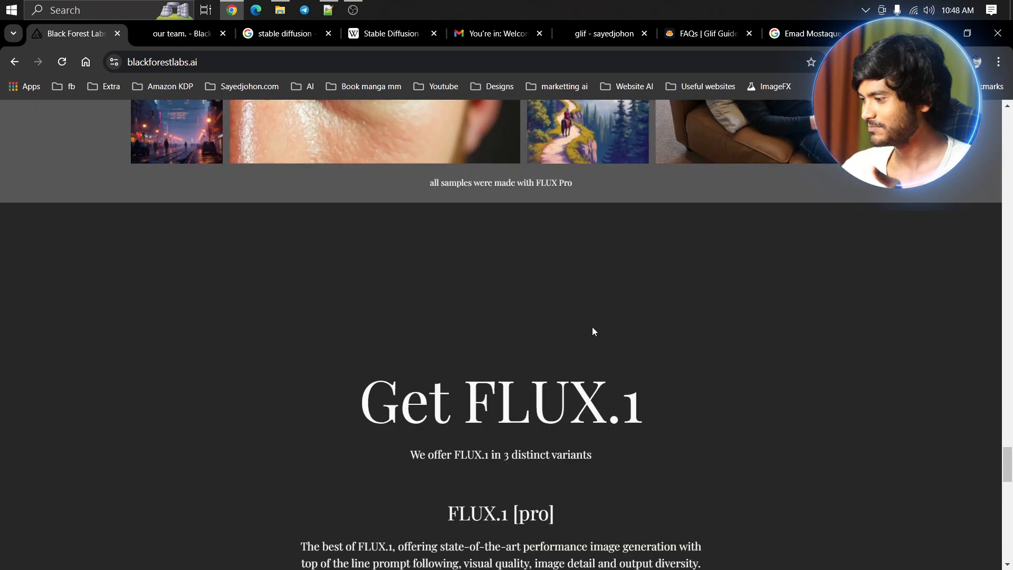
Read the Get FLUX.1 introduction on the model variants and the FLUX.1 [pro] description
{"action": "scroll", "coordinate": [592, 327], "scroll_direction": "down", "scroll_amount": 5}
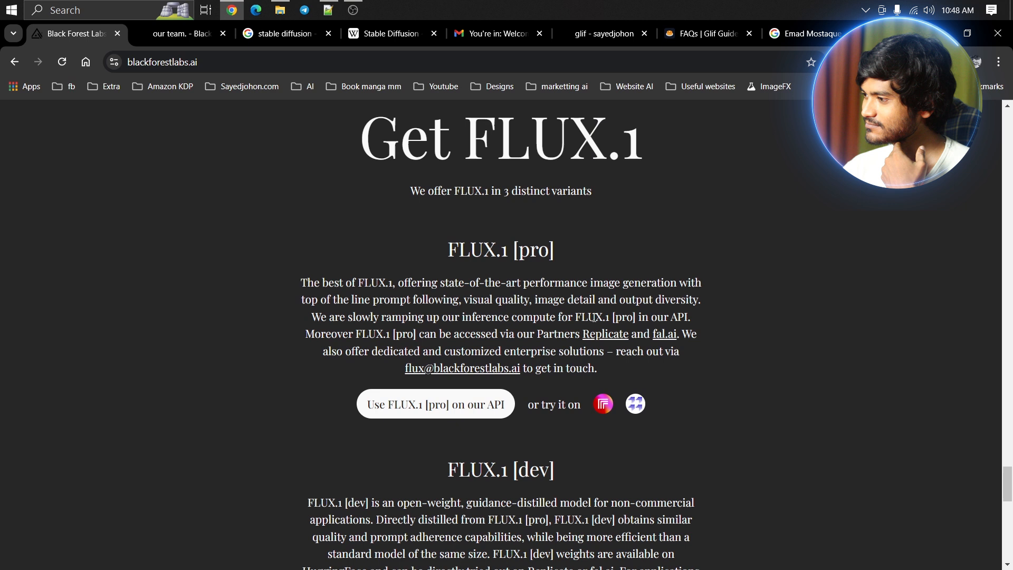
{"action": "left_click_drag", "start_coordinate": [482, 191], "coordinate": [533, 191]}
{"action": "left_click", "coordinate": [566, 200]}
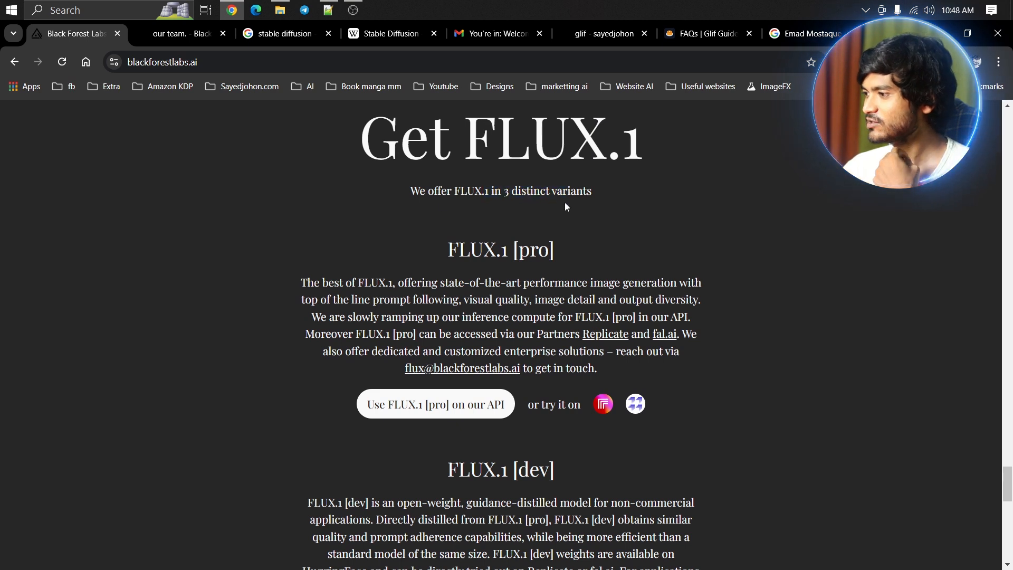
{"action": "left_click_drag", "start_coordinate": [459, 249], "coordinate": [563, 253]}
{"action": "left_click", "coordinate": [569, 253]}
{"action": "scroll", "coordinate": [566, 251], "scroll_direction": "down", "scroll_amount": 2}
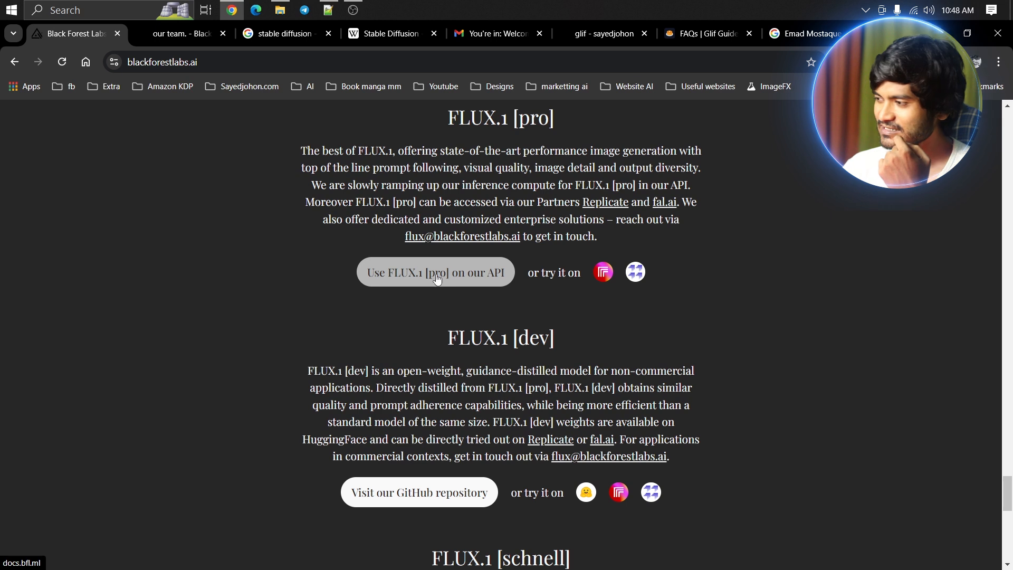
Read the FLUX.1 [dev] section, marking its heading
{"action": "scroll", "coordinate": [457, 313], "scroll_direction": "down", "scroll_amount": 1}
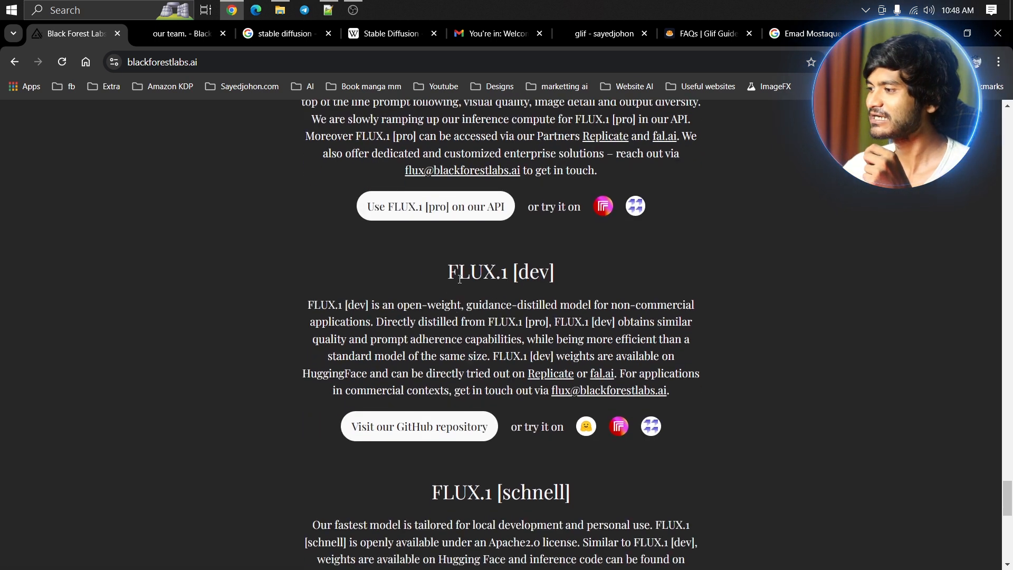
{"action": "left_click_drag", "start_coordinate": [444, 273], "coordinate": [527, 280]}
{"action": "left_click", "coordinate": [528, 280]}
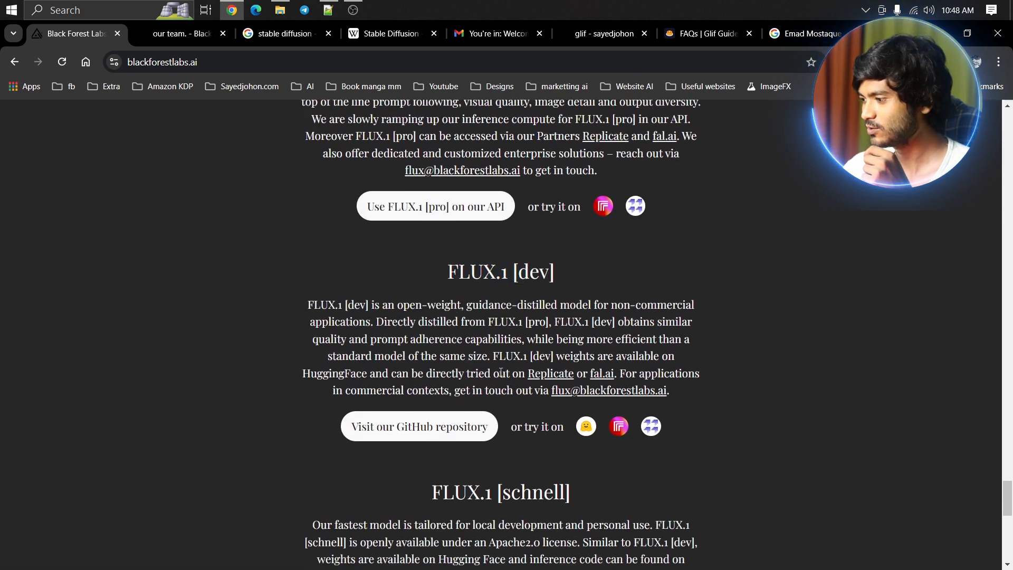
Read the FLUX.1 [schnell] section and its options for trying the model, marking its heading
{"action": "scroll", "coordinate": [470, 464], "scroll_direction": "down", "scroll_amount": 1}
{"action": "left_click_drag", "start_coordinate": [455, 436], "coordinate": [485, 428]}
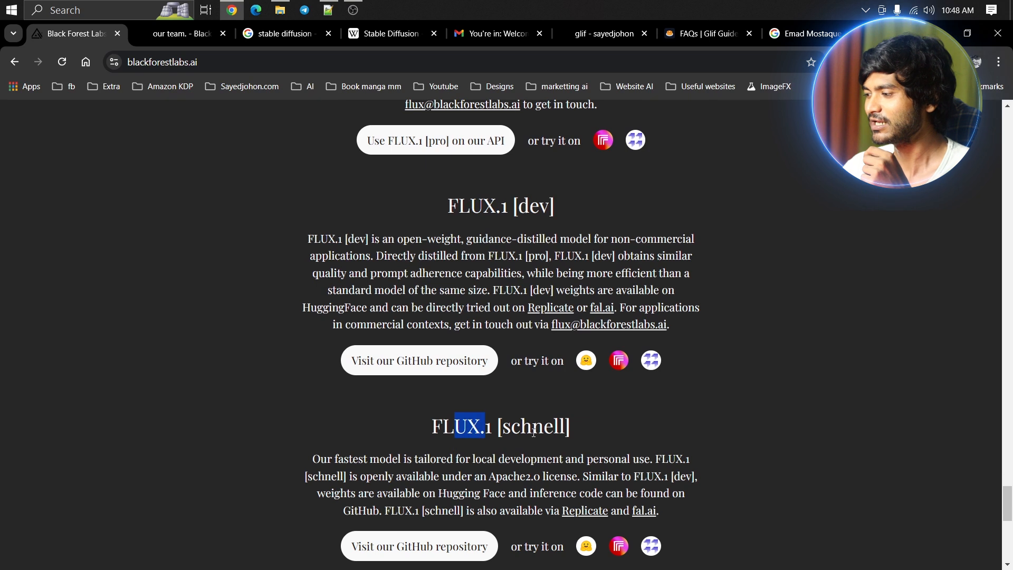
{"action": "left_click", "coordinate": [541, 430]}
{"action": "left_click_drag", "start_coordinate": [572, 432], "coordinate": [421, 428]}
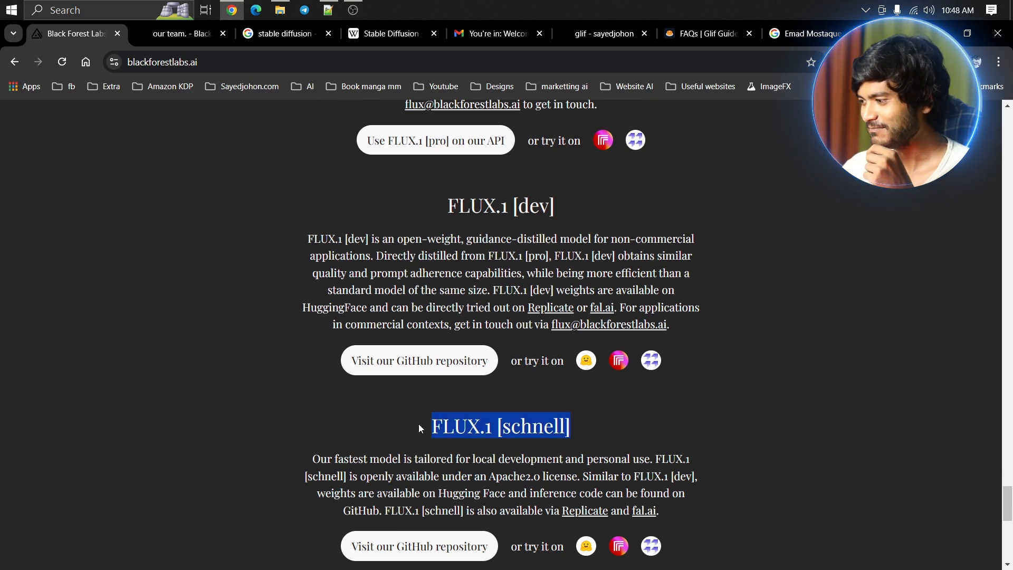
{"action": "left_click", "coordinate": [539, 430]}
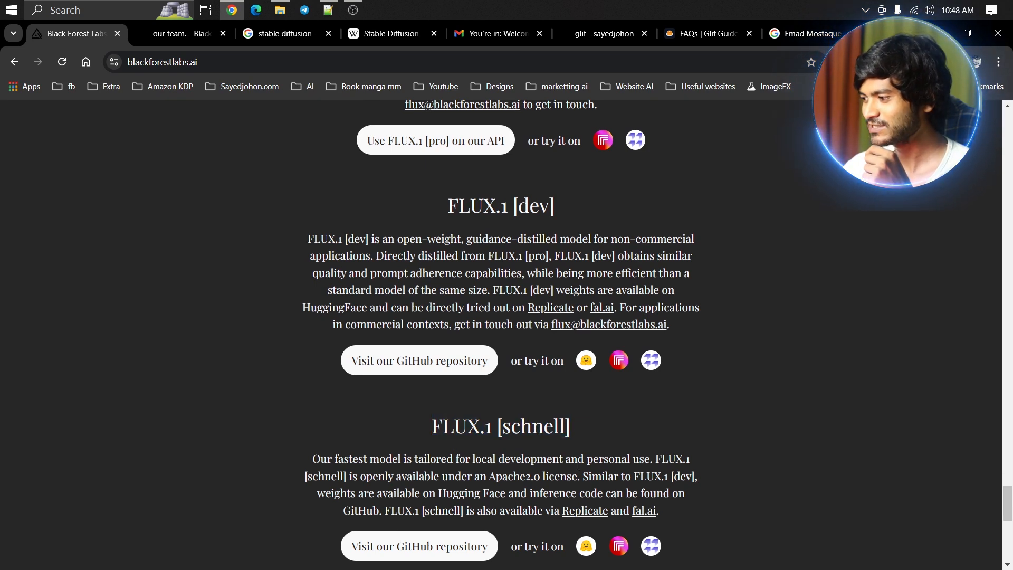
{"action": "scroll", "coordinate": [581, 468], "scroll_direction": "down", "scroll_amount": 2}
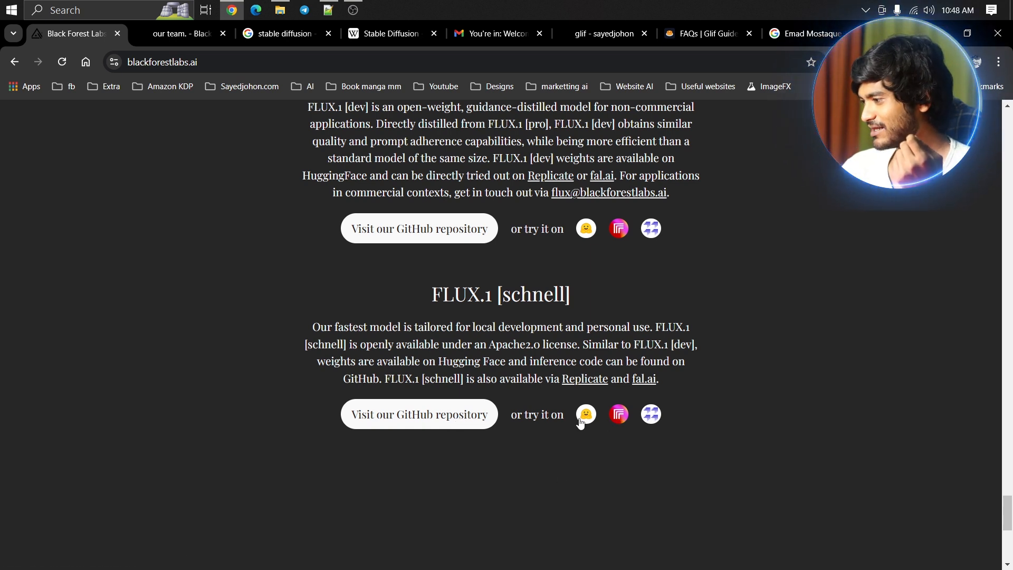
Return to the start of the Black Forest Labs page and open the our team page in a new tab
{"action": "scroll", "coordinate": [553, 397], "scroll_direction": "up", "scroll_amount": 20}
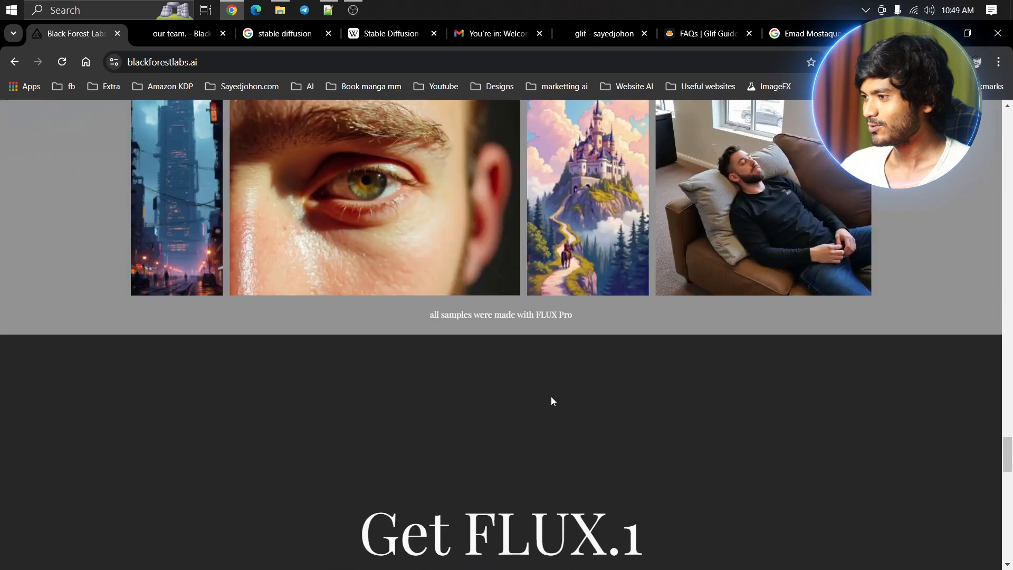
{"action": "scroll", "coordinate": [506, 389], "scroll_direction": "up", "scroll_amount": 10}
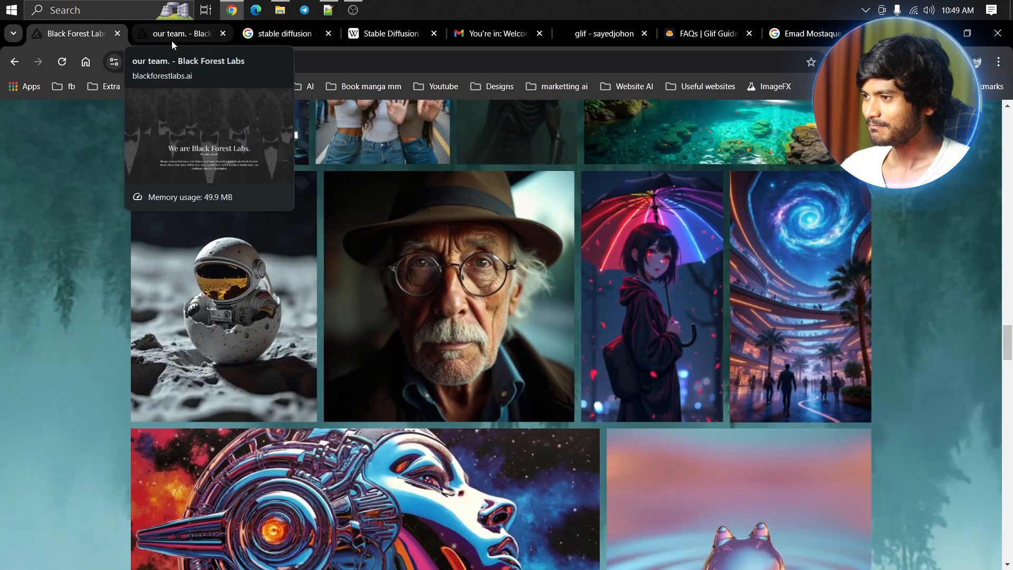
{"action": "scroll", "coordinate": [156, 151], "scroll_direction": "up", "scroll_amount": 15}
{"action": "scroll", "coordinate": [157, 152], "scroll_direction": "up", "scroll_amount": 15}
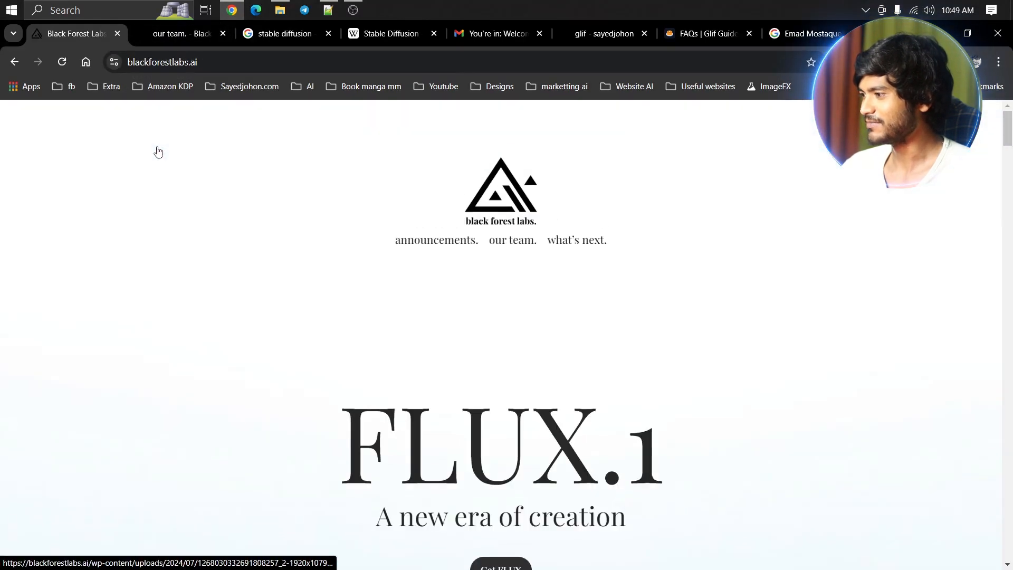
{"action": "scroll", "coordinate": [163, 154], "scroll_direction": "down", "scroll_amount": 5}
{"action": "scroll", "coordinate": [317, 163], "scroll_direction": "up", "scroll_amount": 5}
{"action": "left_click", "coordinate": [502, 243]}
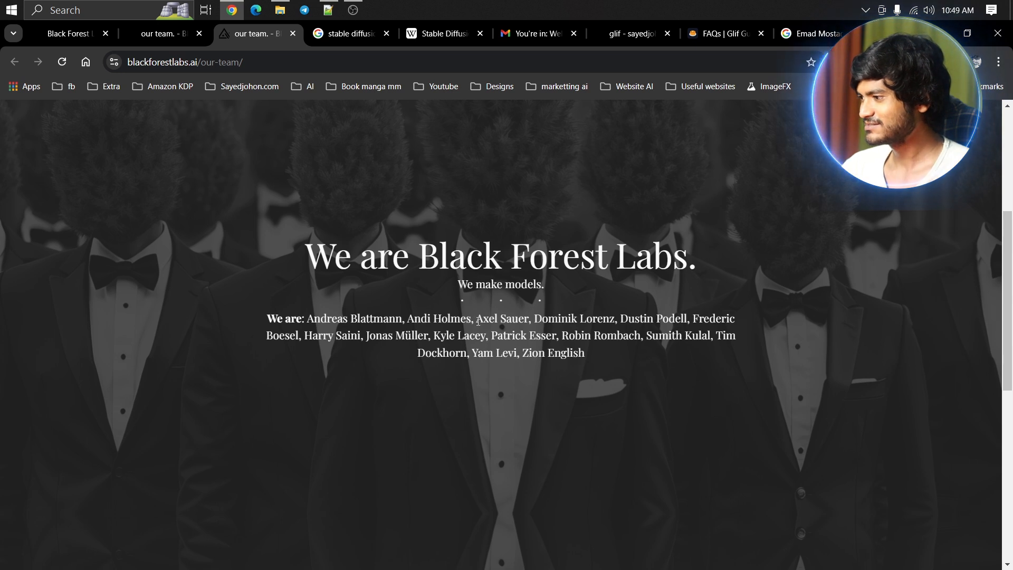
Switch to the already open Google results for stable diffusion and show them from the beginning
{"action": "left_click", "coordinate": [348, 37]}
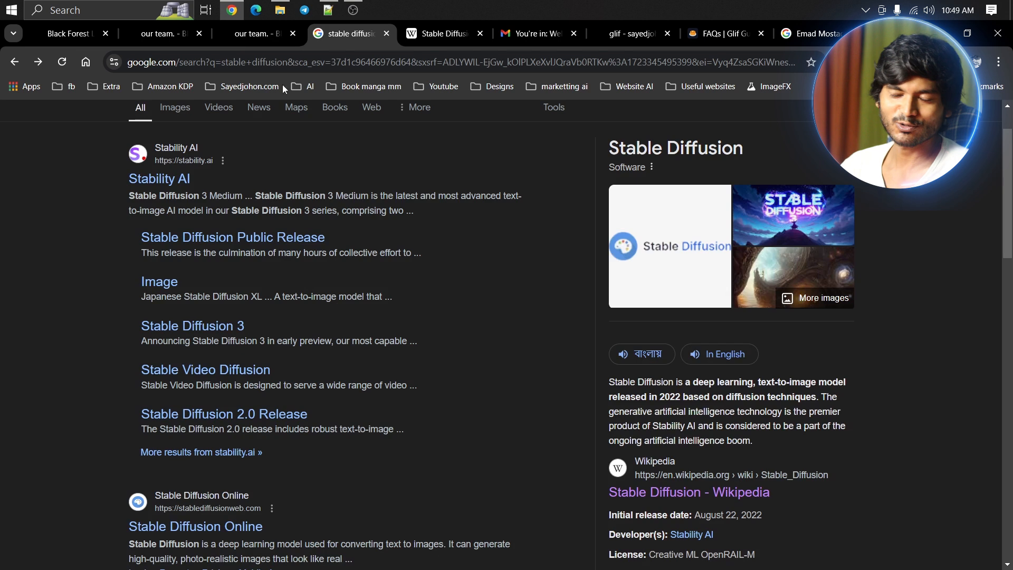
{"action": "scroll", "coordinate": [316, 139], "scroll_direction": "up", "scroll_amount": 1}
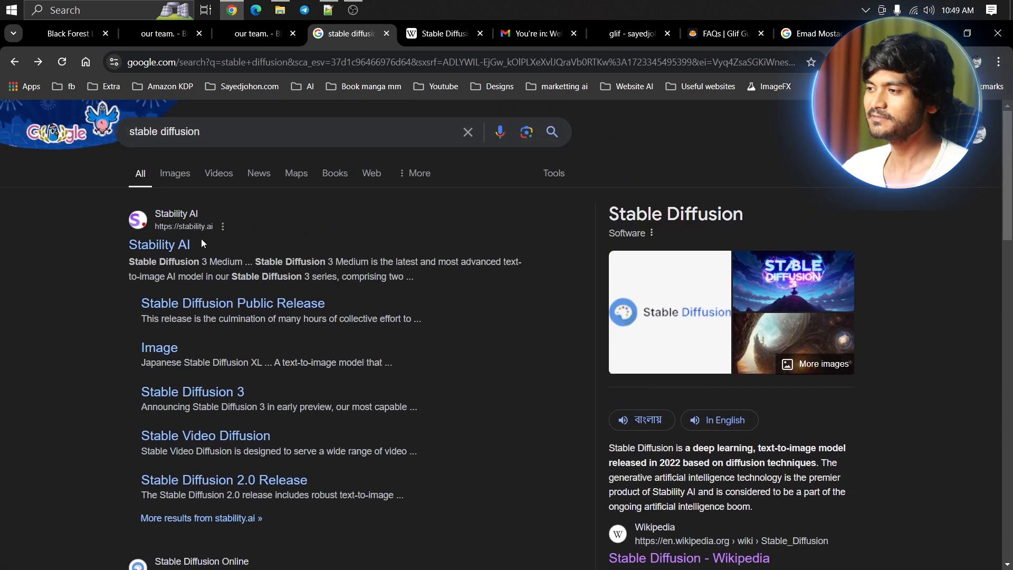
Look through the stable diffusion search results and open the Stable Diffusion Wikipedia article in a new tab
{"action": "left_click_drag", "start_coordinate": [219, 133], "coordinate": [205, 144]}
{"action": "left_click", "coordinate": [40, 227]}
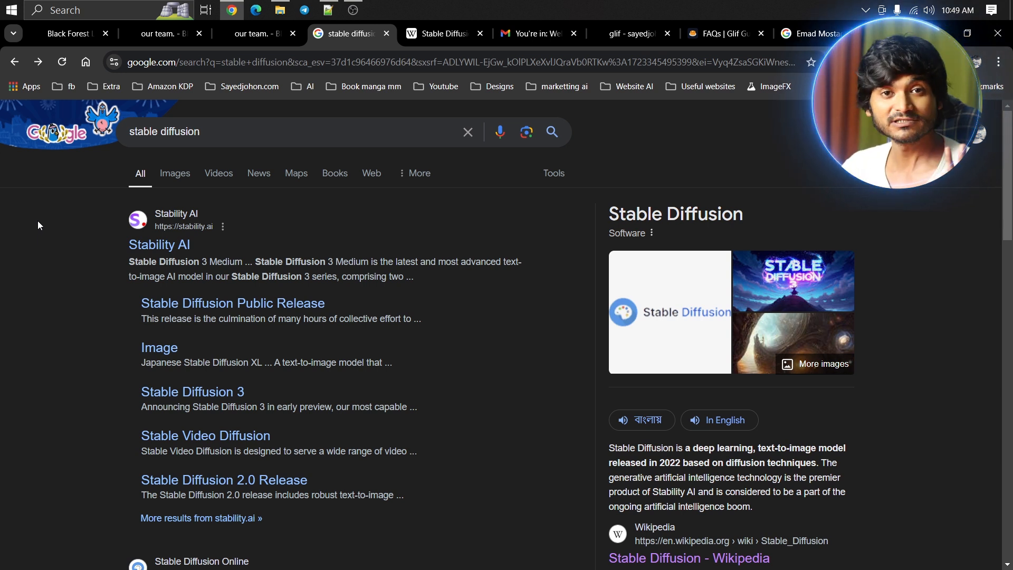
{"action": "scroll", "coordinate": [37, 220], "scroll_direction": "down", "scroll_amount": 1}
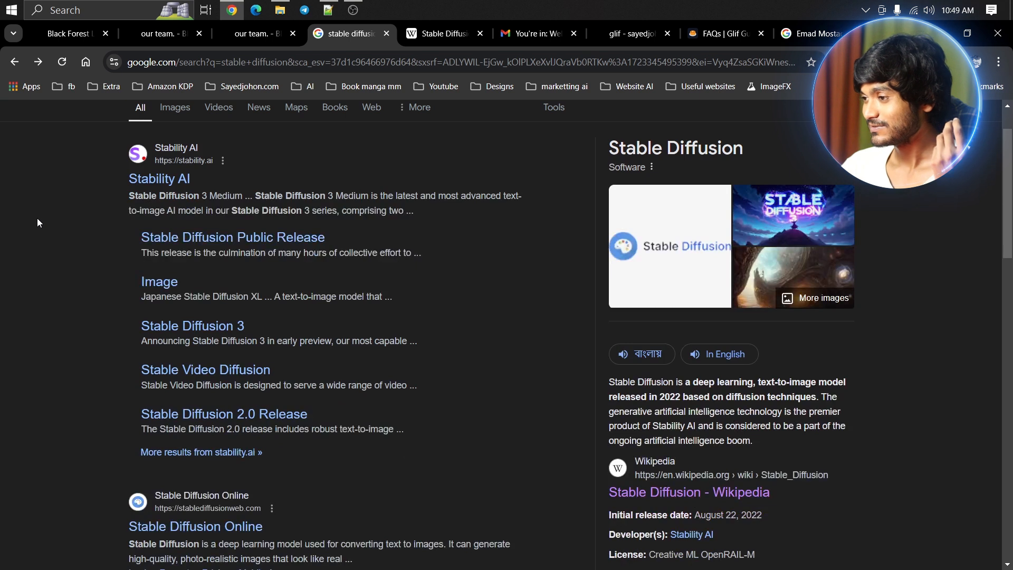
{"action": "scroll", "coordinate": [49, 215], "scroll_direction": "up", "scroll_amount": 1}
{"action": "scroll", "coordinate": [225, 254], "scroll_direction": "down", "scroll_amount": 3}
{"action": "left_click", "coordinate": [673, 426]}
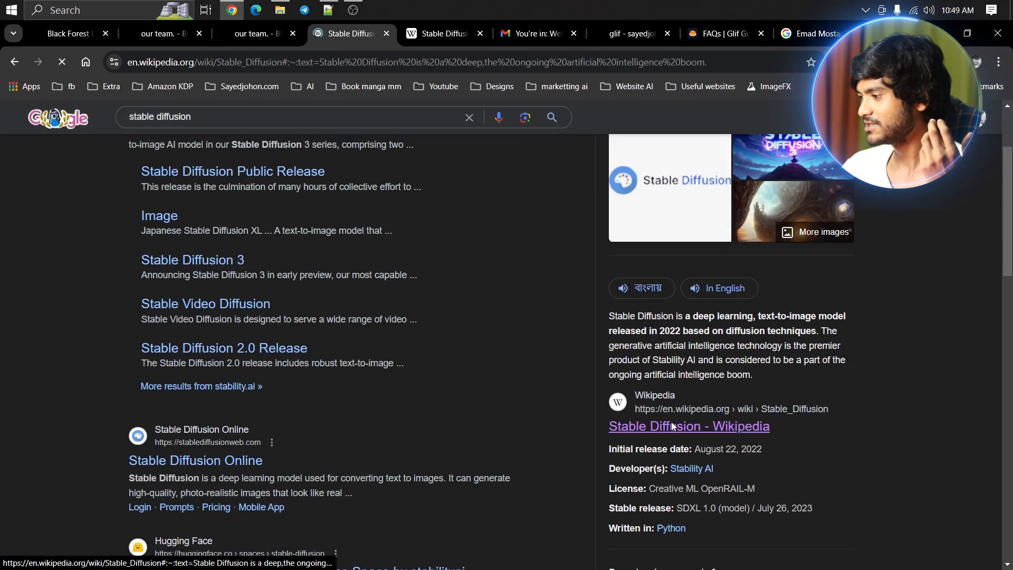
{"action": "scroll", "coordinate": [456, 350], "scroll_direction": "down", "scroll_amount": 8}
{"action": "scroll", "coordinate": [456, 350], "scroll_direction": "down", "scroll_amount": 4}
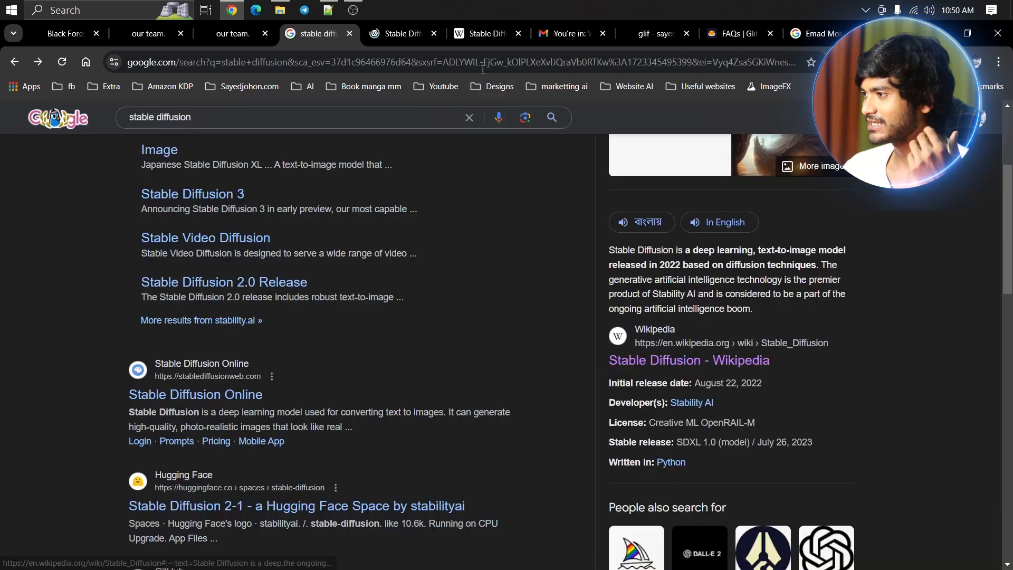
Switch to the already open Stable Diffusion Wikipedia article and read its Development section, marking the research universities and the original authors' names
{"action": "left_click", "coordinate": [474, 34]}
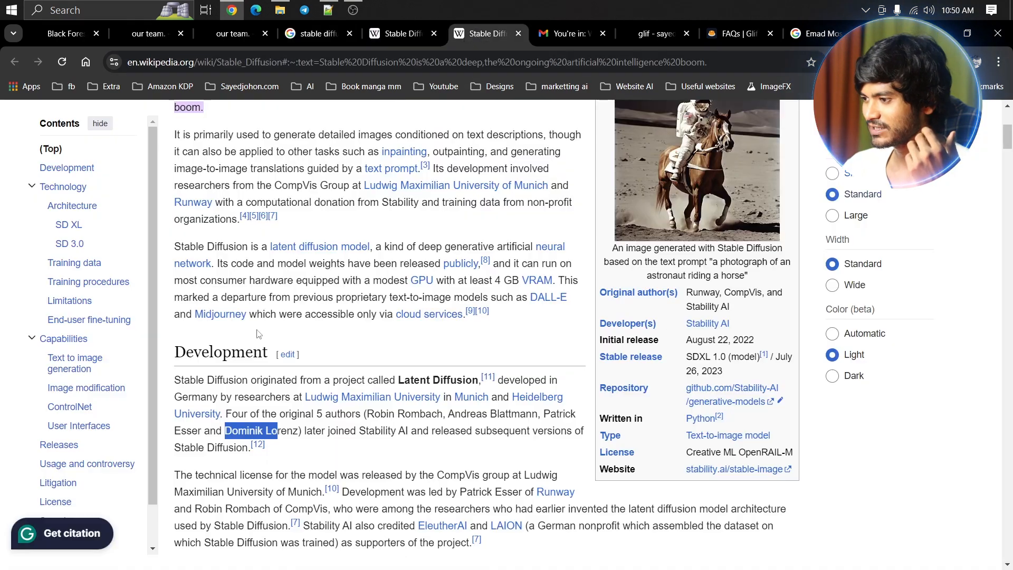
{"action": "left_click_drag", "start_coordinate": [187, 356], "coordinate": [223, 354]}
{"action": "left_click", "coordinate": [222, 392]}
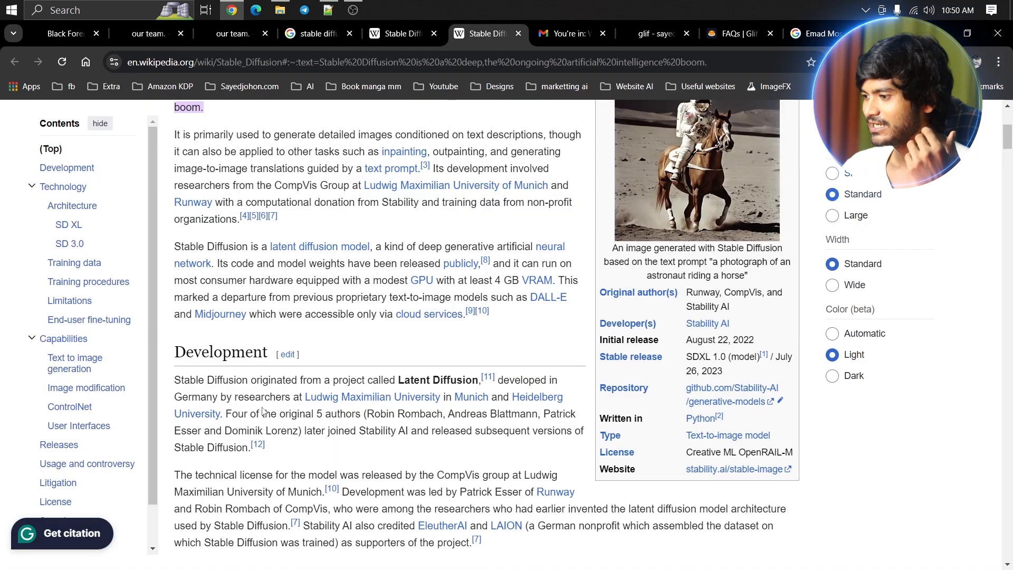
{"action": "left_click_drag", "start_coordinate": [226, 398], "coordinate": [520, 402]}
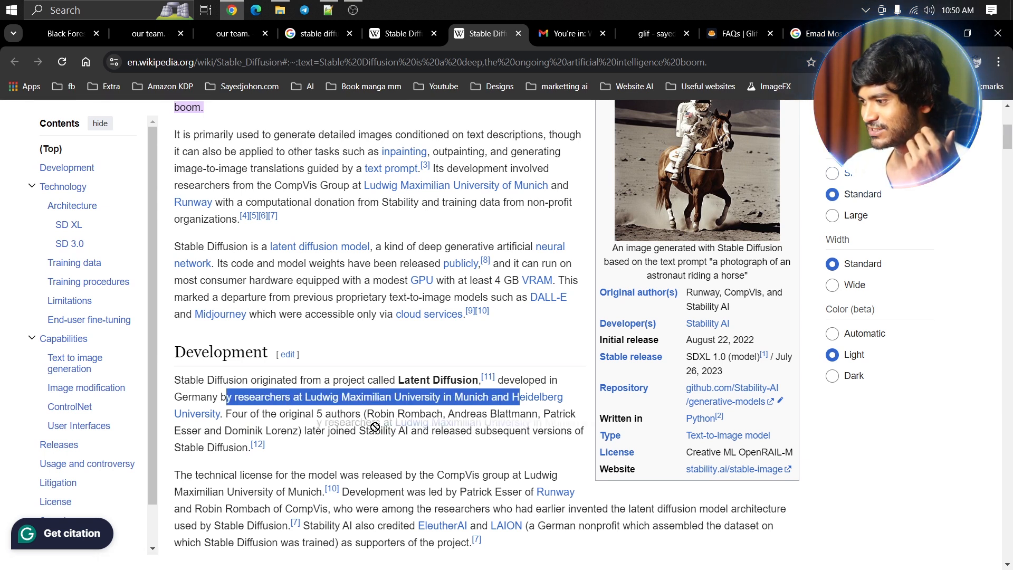
{"action": "left_click_drag", "start_coordinate": [368, 413], "coordinate": [533, 413]}
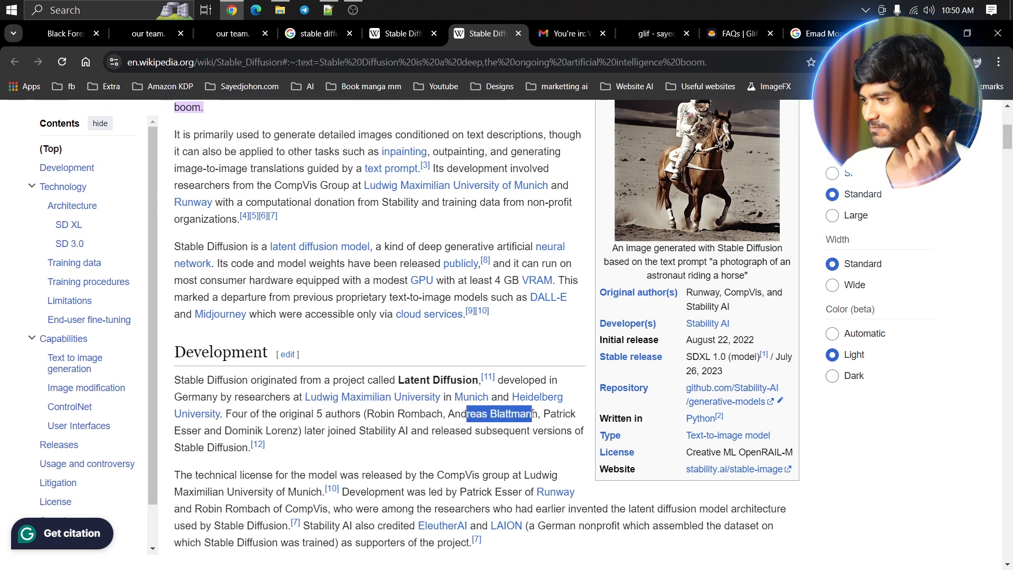
{"action": "left_click", "coordinate": [168, 425]}
{"action": "left_click_drag", "start_coordinate": [166, 436], "coordinate": [297, 431]}
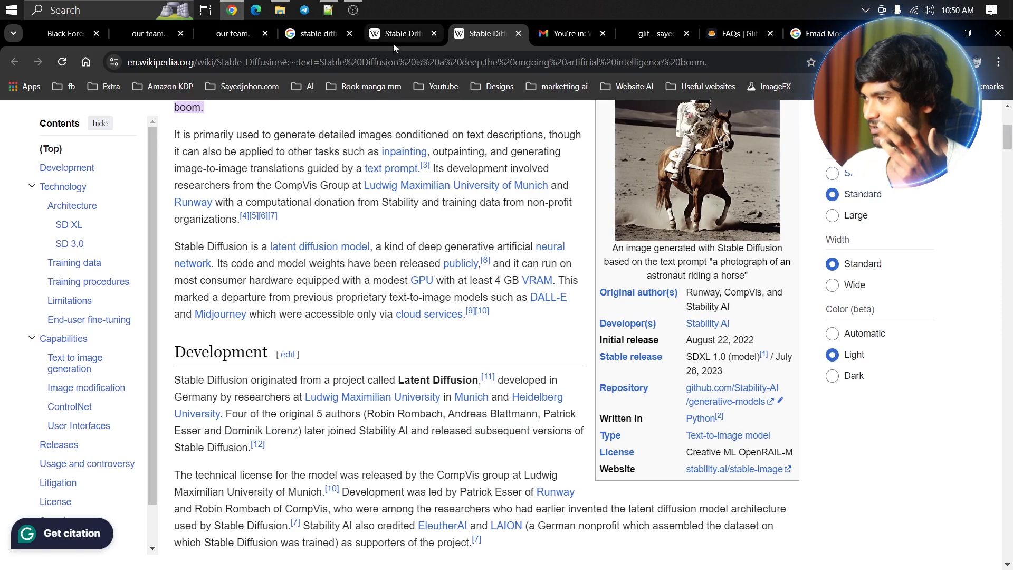
Switch to the Black Forest Labs our team page and read the list of team members, marking several of their names
{"action": "left_click", "coordinate": [233, 33]}
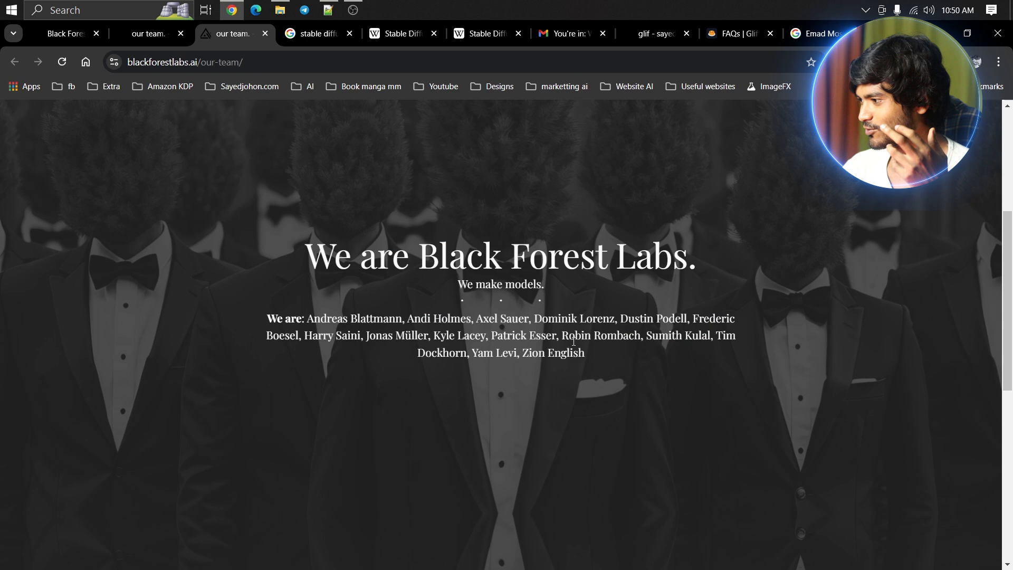
{"action": "left_click_drag", "start_coordinate": [561, 335], "coordinate": [638, 340]}
{"action": "left_click_drag", "start_coordinate": [476, 320], "coordinate": [526, 322]}
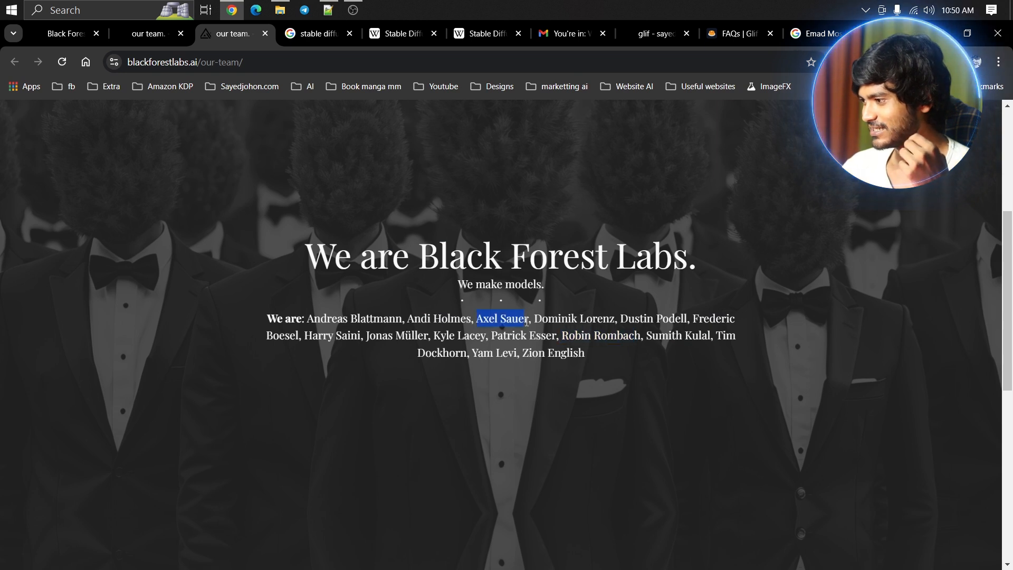
{"action": "left_click_drag", "start_coordinate": [401, 322], "coordinate": [470, 322]}
{"action": "left_click_drag", "start_coordinate": [304, 320], "coordinate": [405, 321]}
{"action": "left_click", "coordinate": [431, 323]}
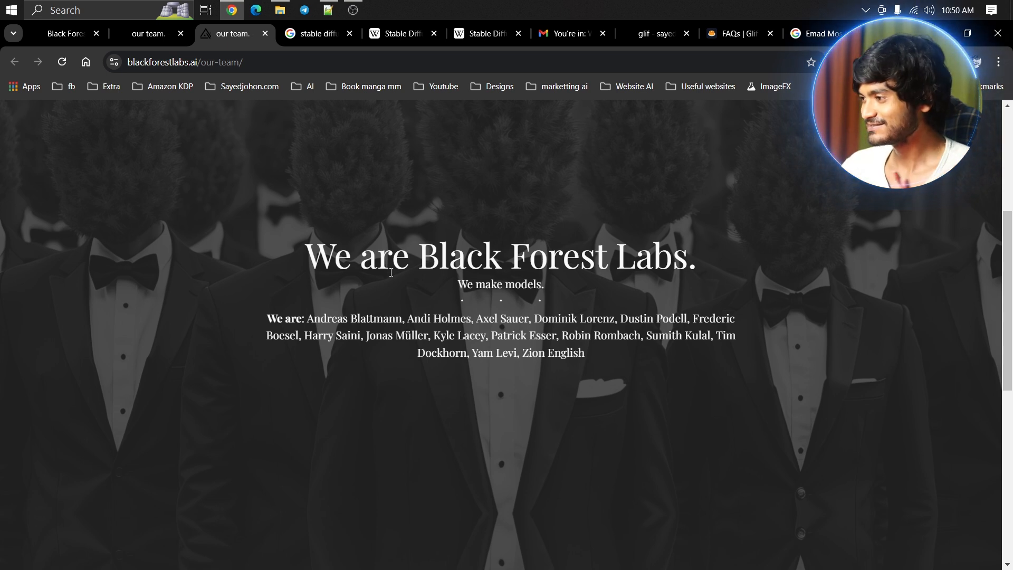
{"action": "scroll", "coordinate": [403, 279], "scroll_direction": "up", "scroll_amount": 5}
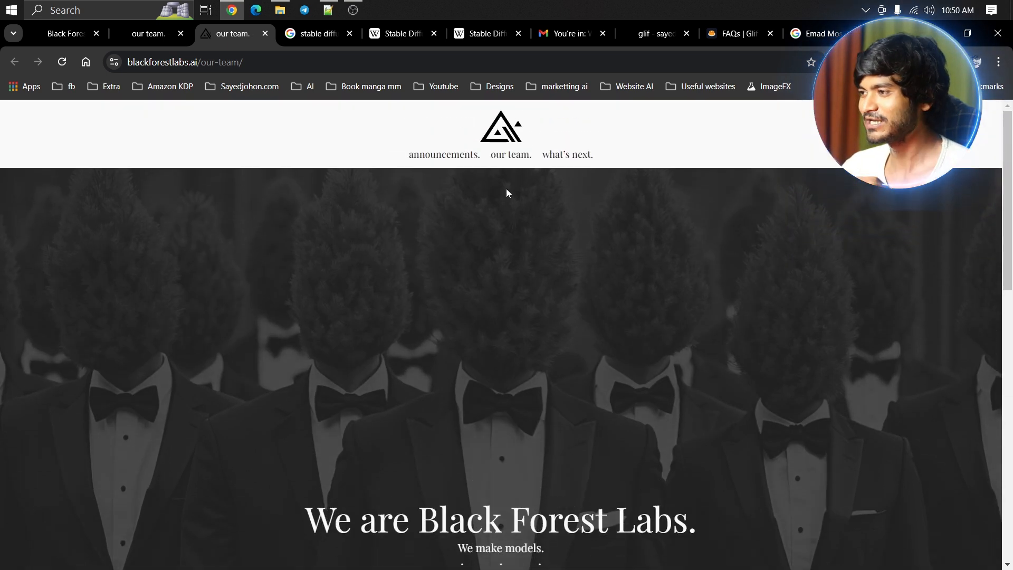
Return to the Google results and search for "stable diffusion founder"
{"action": "left_click", "coordinate": [295, 37]}
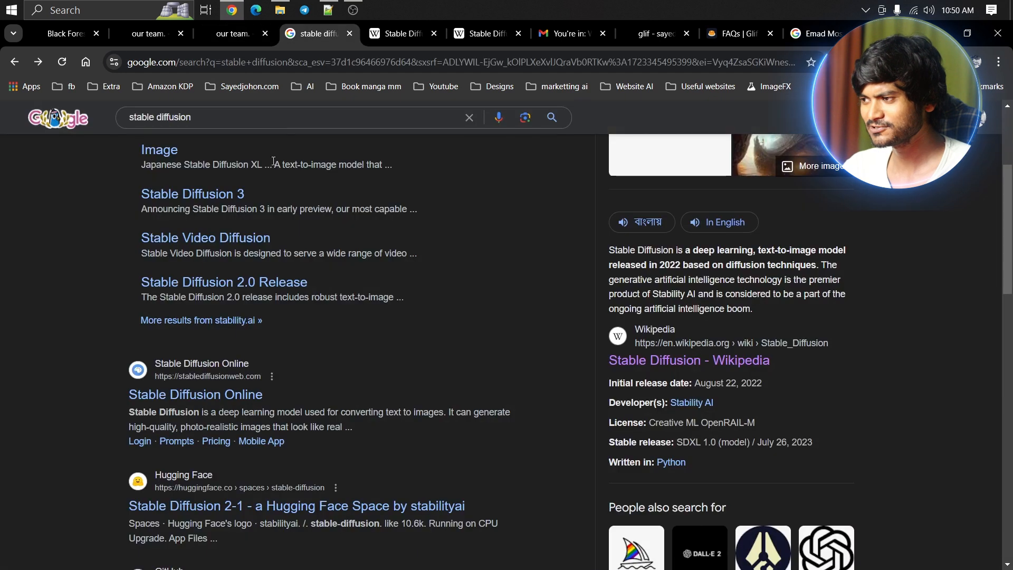
{"action": "scroll", "coordinate": [248, 211], "scroll_direction": "up", "scroll_amount": 4}
{"action": "left_click", "coordinate": [266, 132]}
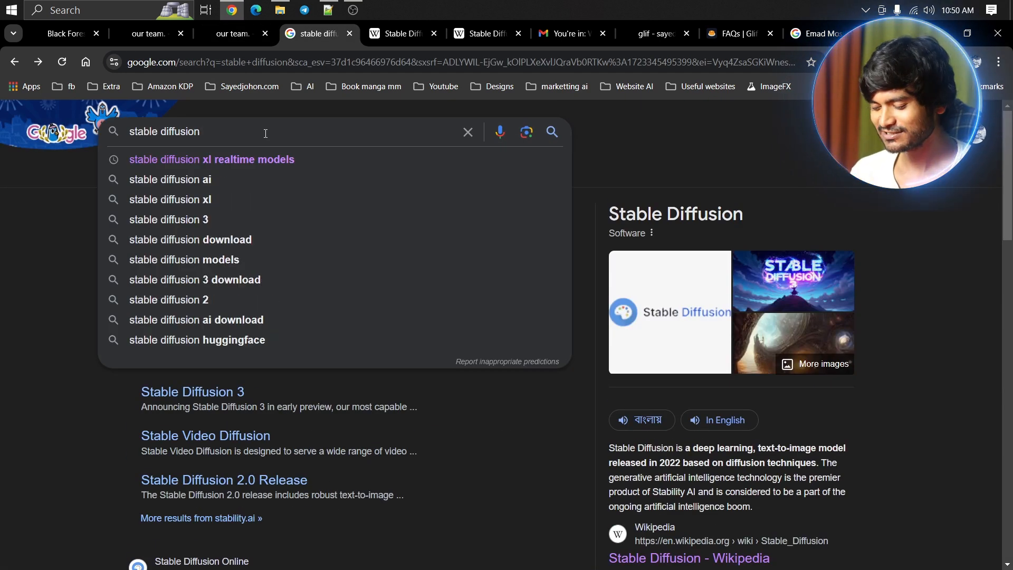
{"action": "type", "text": "founder"}
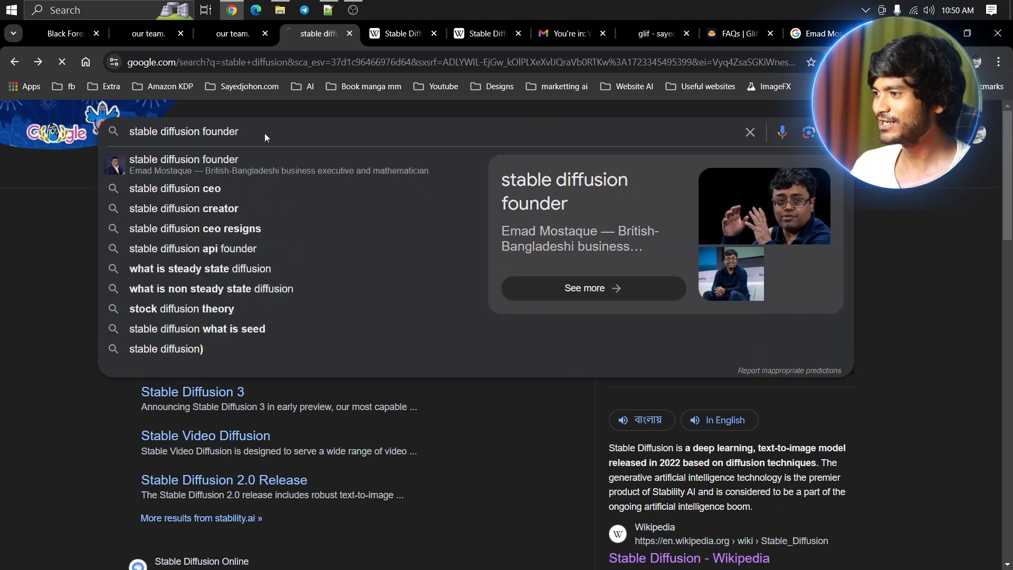
{"action": "key", "text": "Return"}
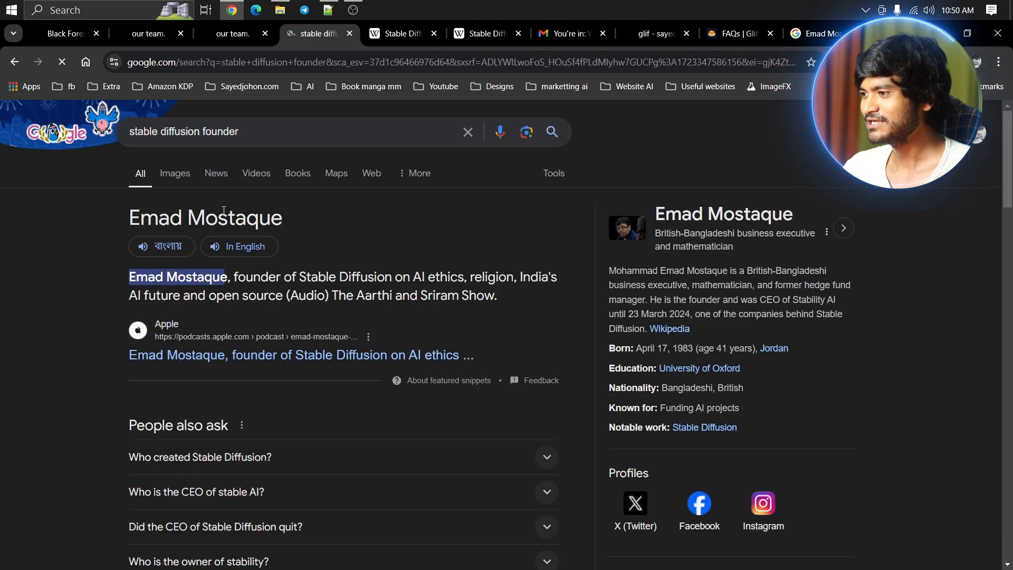
Read the founder's name and short biography in the search results, marking the surname and the nationality and profession wording
{"action": "left_click_drag", "start_coordinate": [196, 220], "coordinate": [279, 215]}
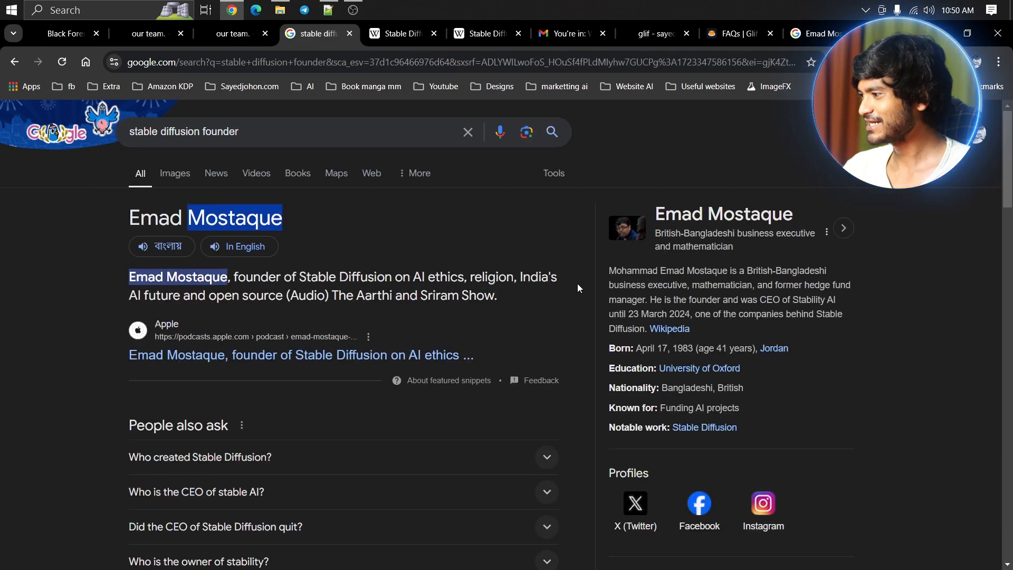
{"action": "left_click_drag", "start_coordinate": [745, 272], "coordinate": [805, 272]}
{"action": "left_click_drag", "start_coordinate": [612, 285], "coordinate": [705, 281]}
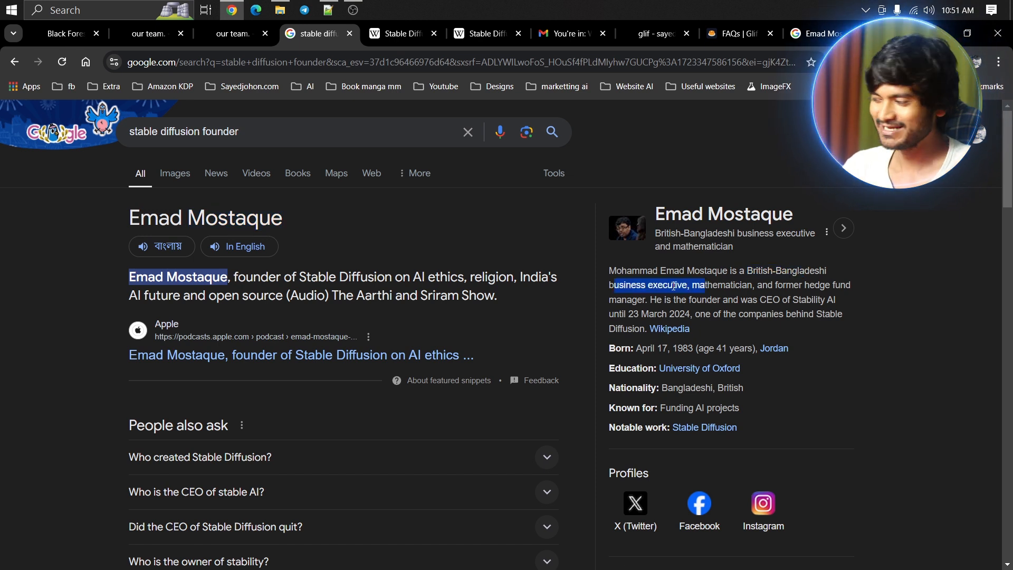
{"action": "left_click", "coordinate": [720, 265]}
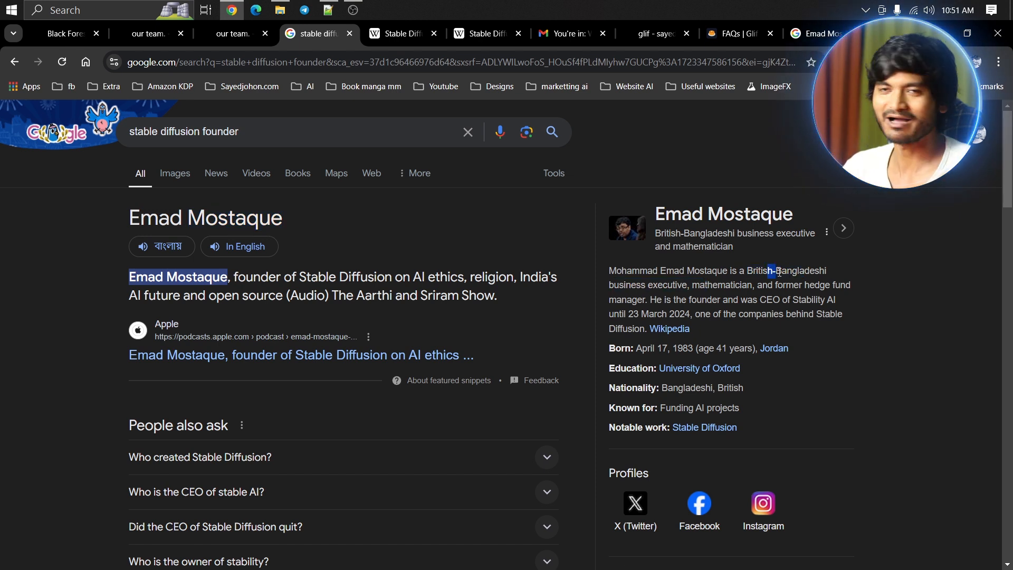
{"action": "left_click", "coordinate": [639, 264]}
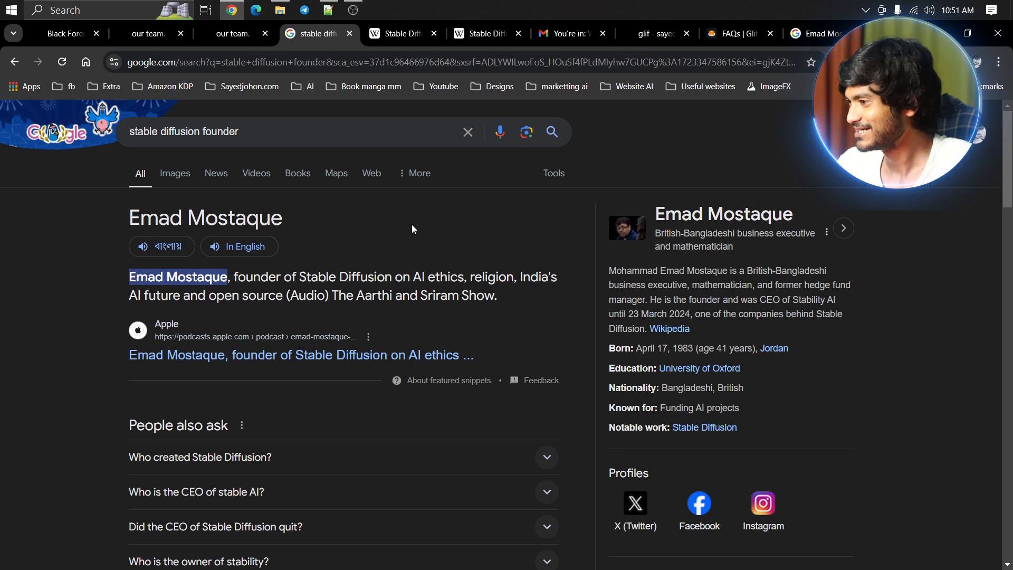
Return to the Black Forest Labs page and open the Hugging Face option for trying FLUX.1 [schnell]
{"action": "left_click", "coordinate": [59, 39]}
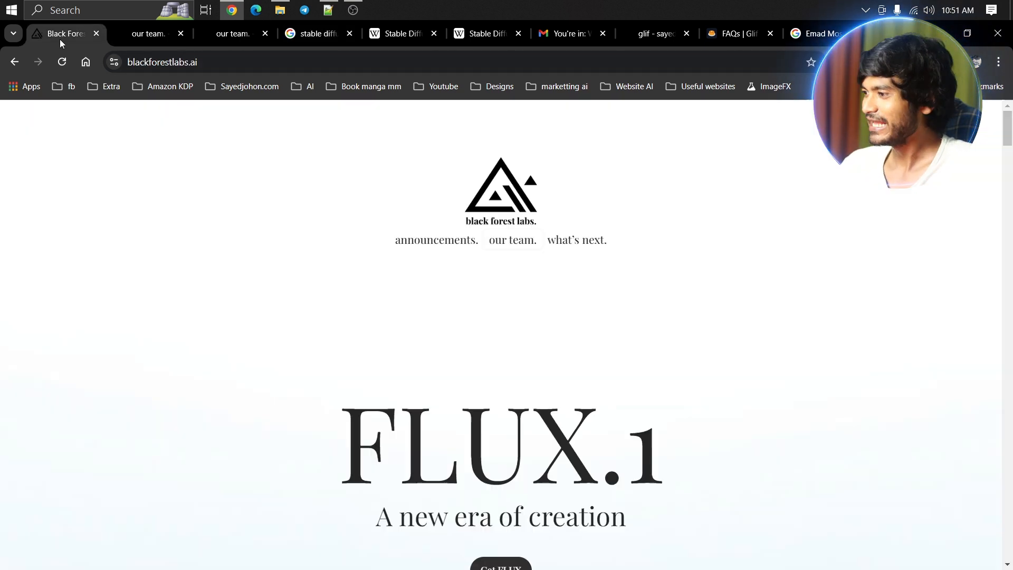
{"action": "scroll", "coordinate": [284, 236], "scroll_direction": "down", "scroll_amount": 3}
{"action": "scroll", "coordinate": [285, 237], "scroll_direction": "up", "scroll_amount": 2}
{"action": "scroll", "coordinate": [285, 237], "scroll_direction": "down", "scroll_amount": 15}
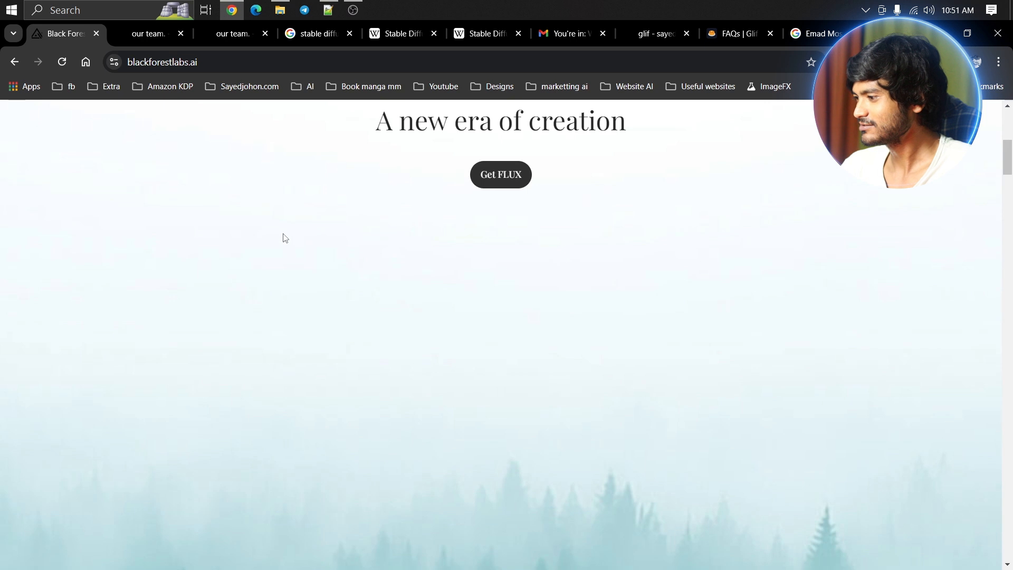
{"action": "scroll", "coordinate": [285, 244], "scroll_direction": "down", "scroll_amount": 20}
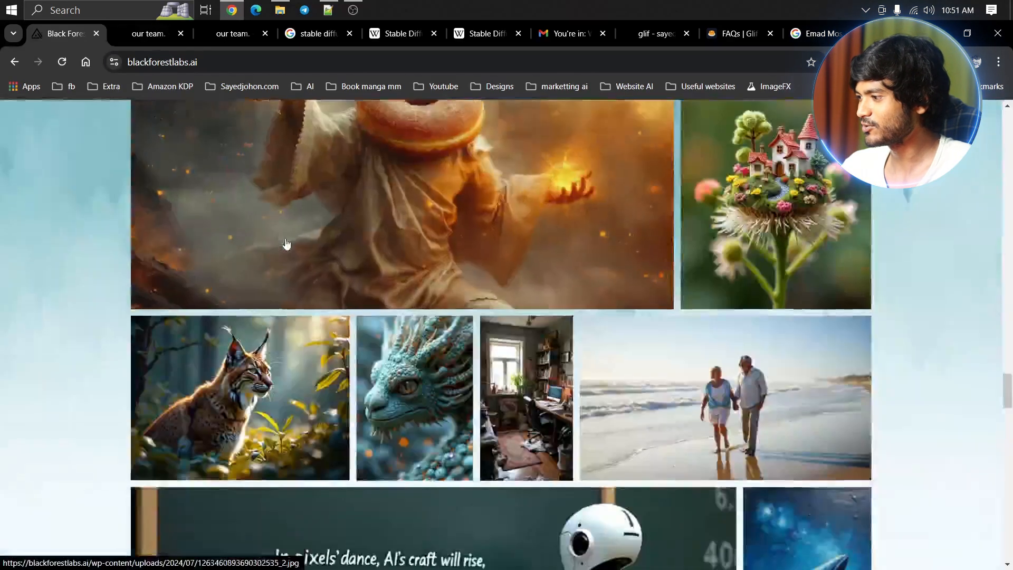
{"action": "scroll", "coordinate": [287, 243], "scroll_direction": "down", "scroll_amount": 3}
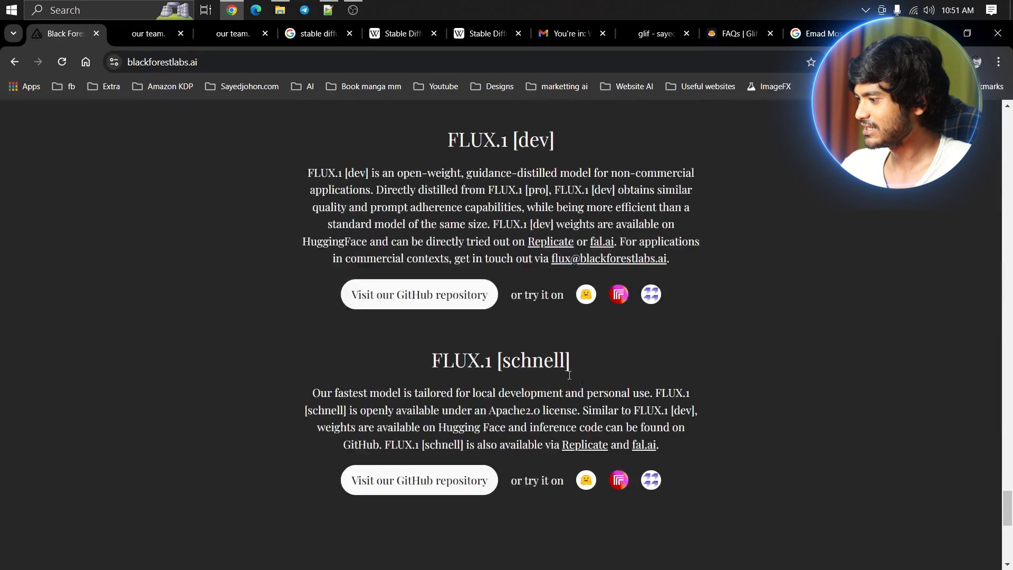
{"action": "left_click", "coordinate": [585, 481]}
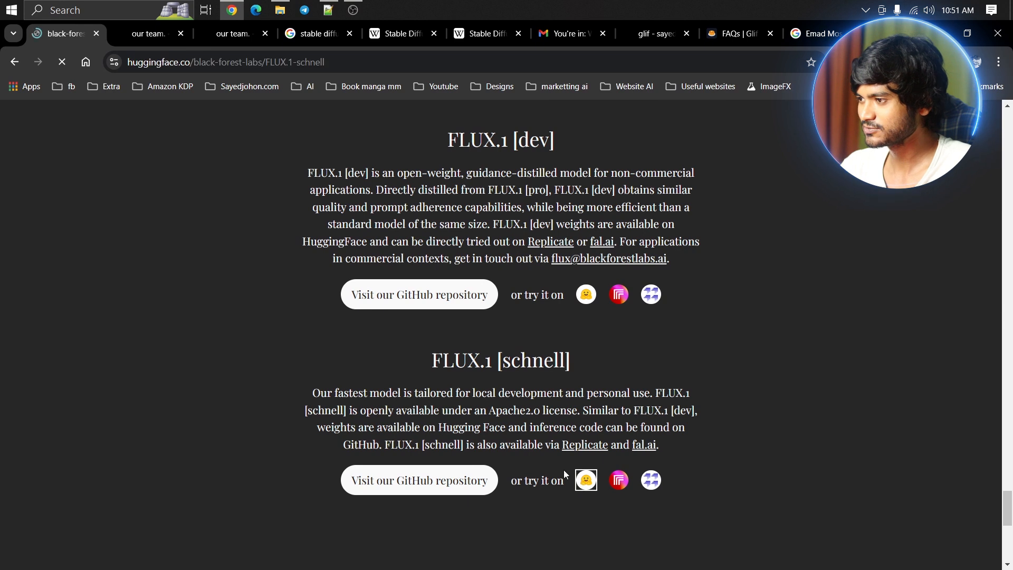
Look over the FLUX.1-schnell model card, then open the FLUX.1 [Schnell] app from the Hugging Face Spaces of the week
{"action": "scroll", "coordinate": [209, 242], "scroll_direction": "down", "scroll_amount": 1}
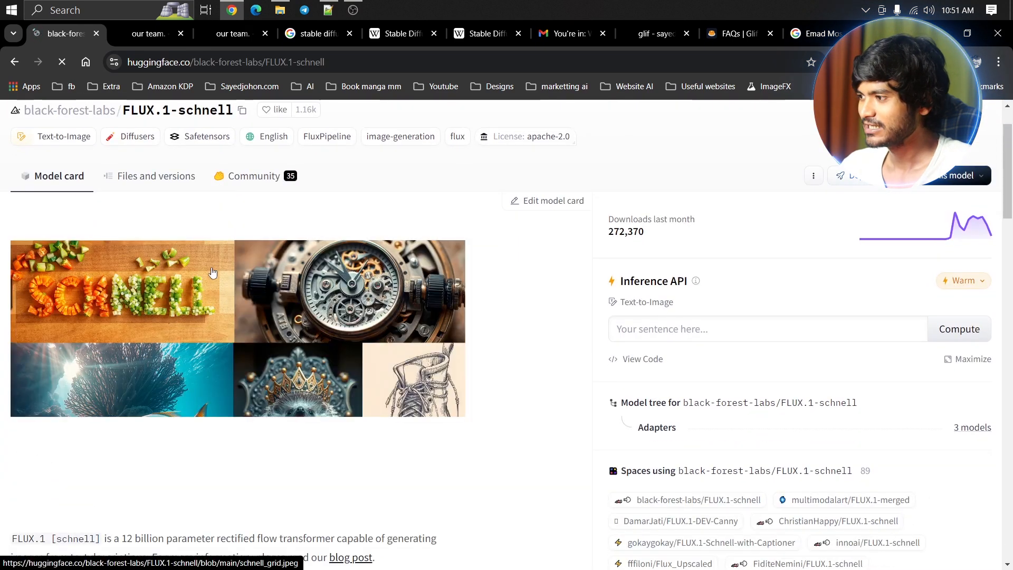
{"action": "scroll", "coordinate": [416, 241], "scroll_direction": "up", "scroll_amount": 1}
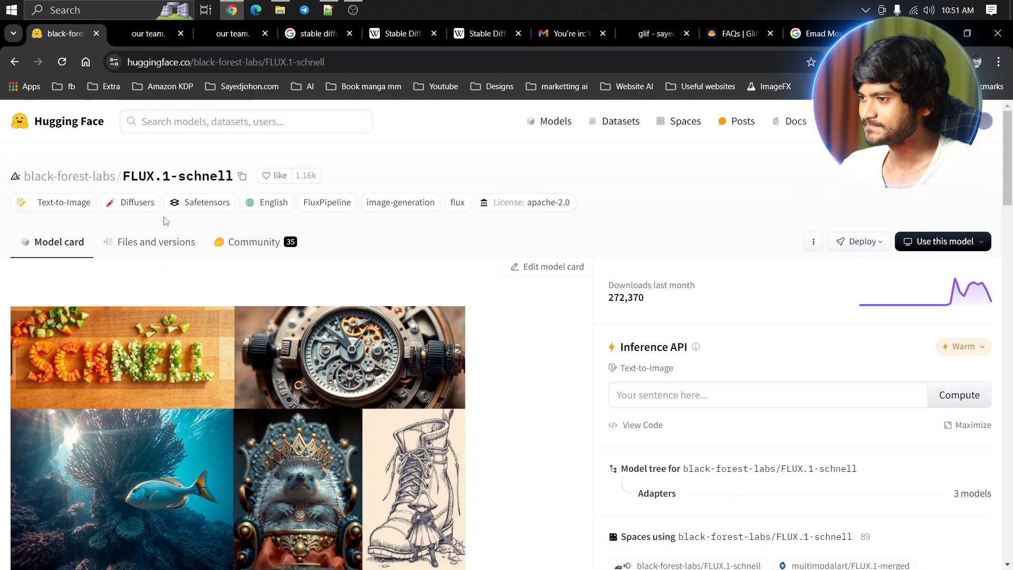
{"action": "scroll", "coordinate": [303, 233], "scroll_direction": "down", "scroll_amount": 1}
{"action": "scroll", "coordinate": [303, 232], "scroll_direction": "up", "scroll_amount": 1}
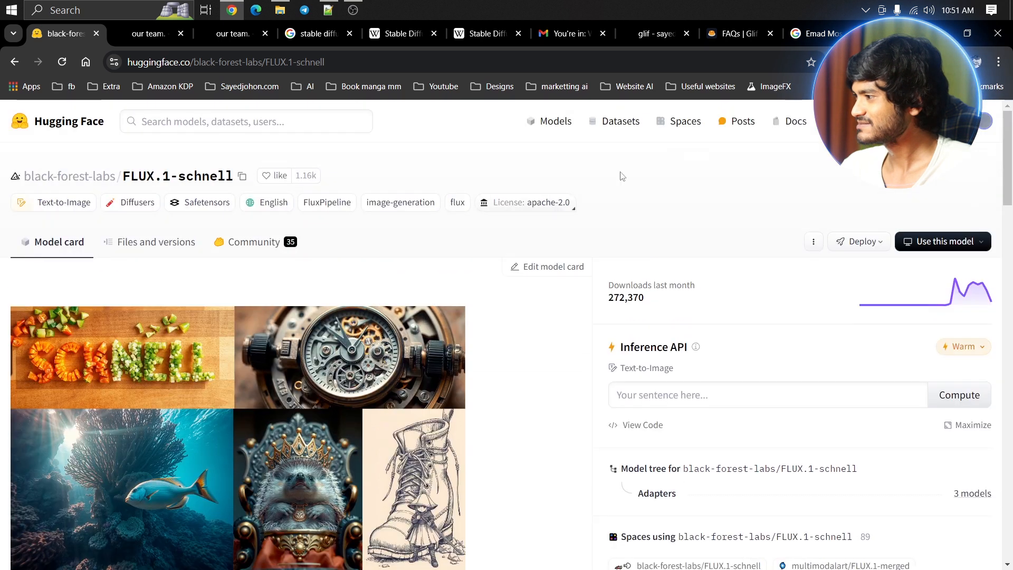
{"action": "left_click", "coordinate": [679, 123]}
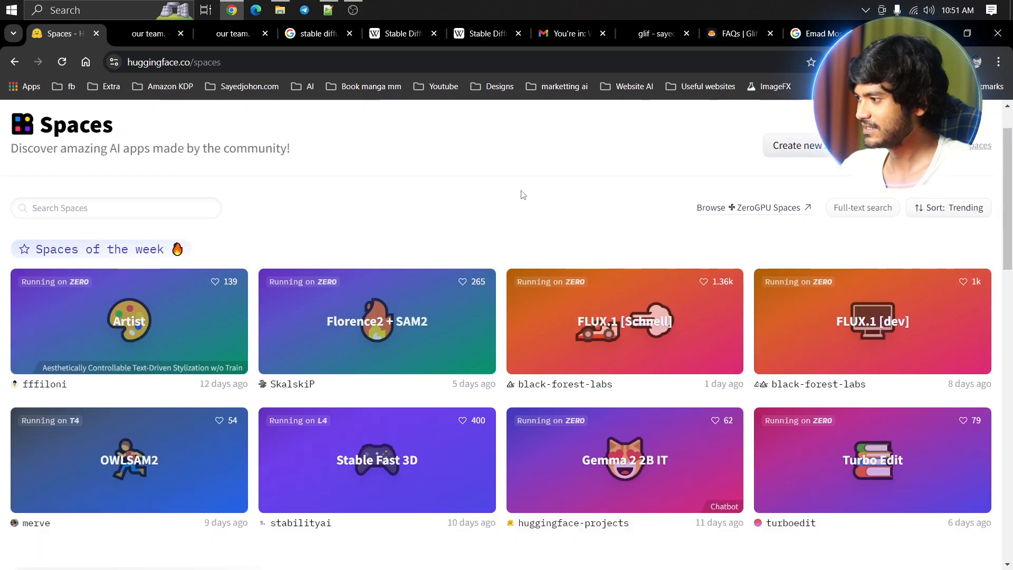
{"action": "scroll", "coordinate": [567, 342], "scroll_direction": "down", "scroll_amount": 1}
{"action": "left_click", "coordinate": [615, 331]}
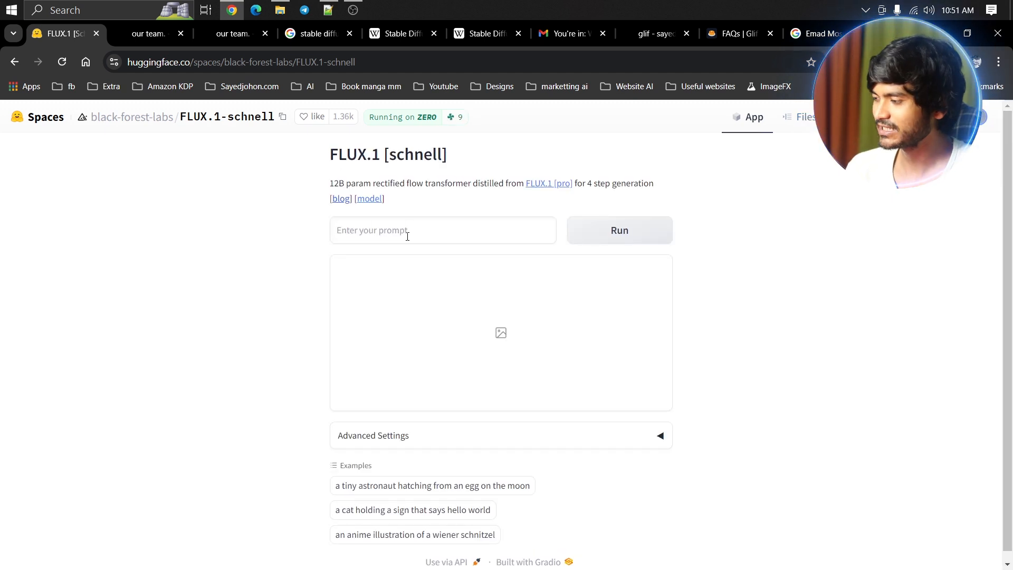
Generate an image from the prompt "a mango tree" with FLUX.1 [schnell] and view the whole picture
{"action": "type", "text": "a mango tree"}
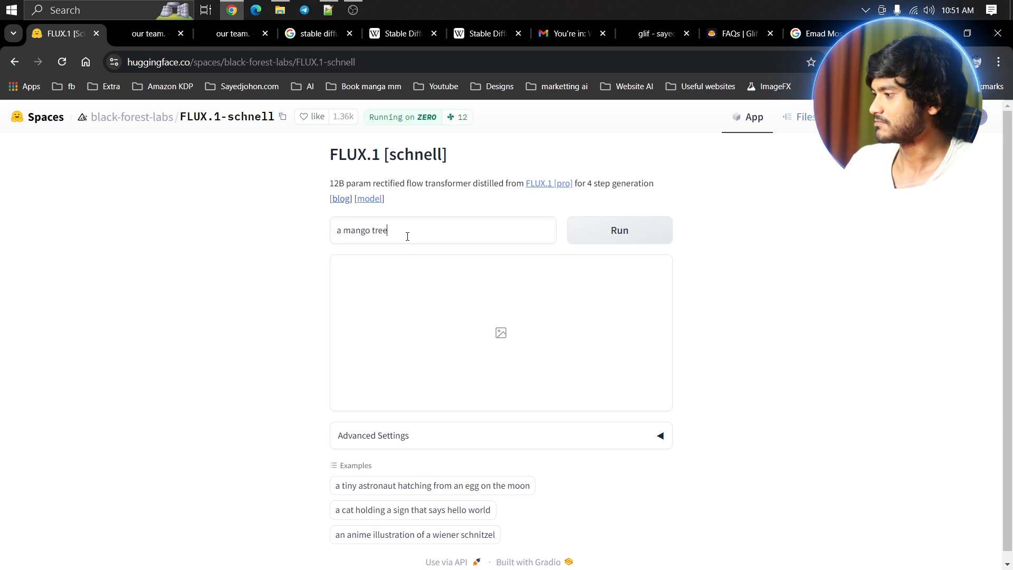
{"action": "left_click", "coordinate": [595, 246]}
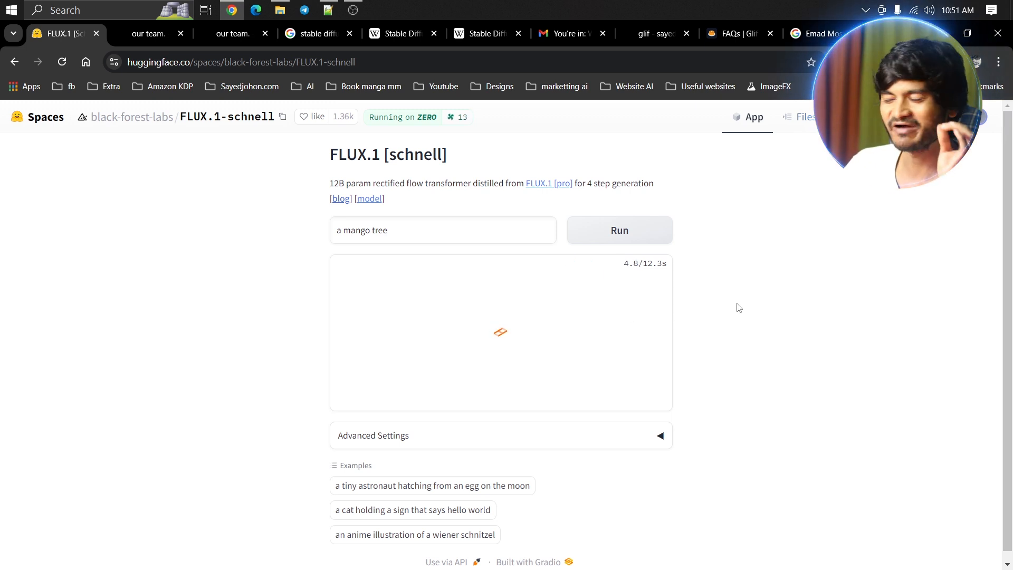
{"action": "scroll", "coordinate": [695, 312], "scroll_direction": "down", "scroll_amount": 2}
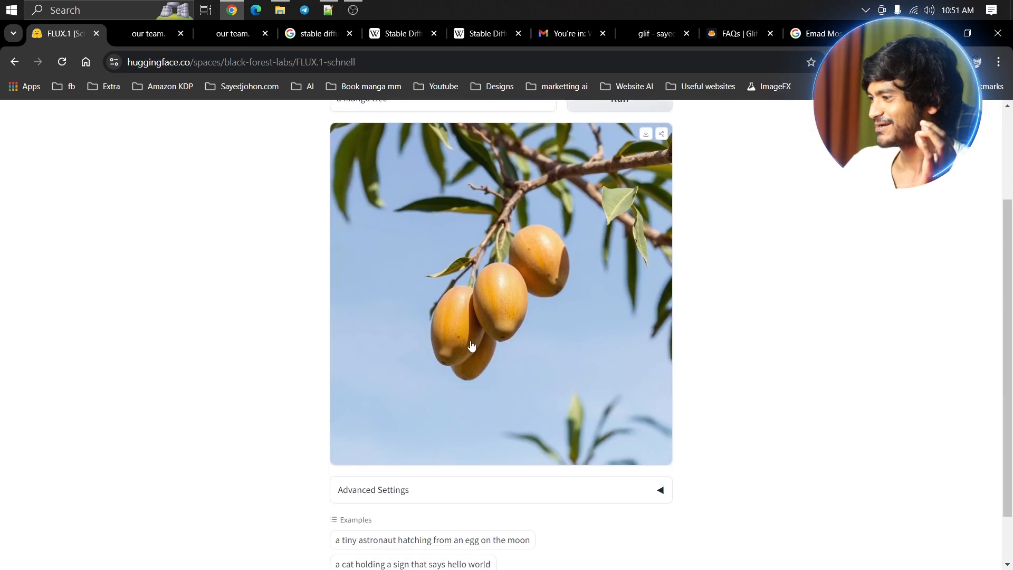
{"action": "scroll", "coordinate": [507, 349], "scroll_direction": "up", "scroll_amount": 1}
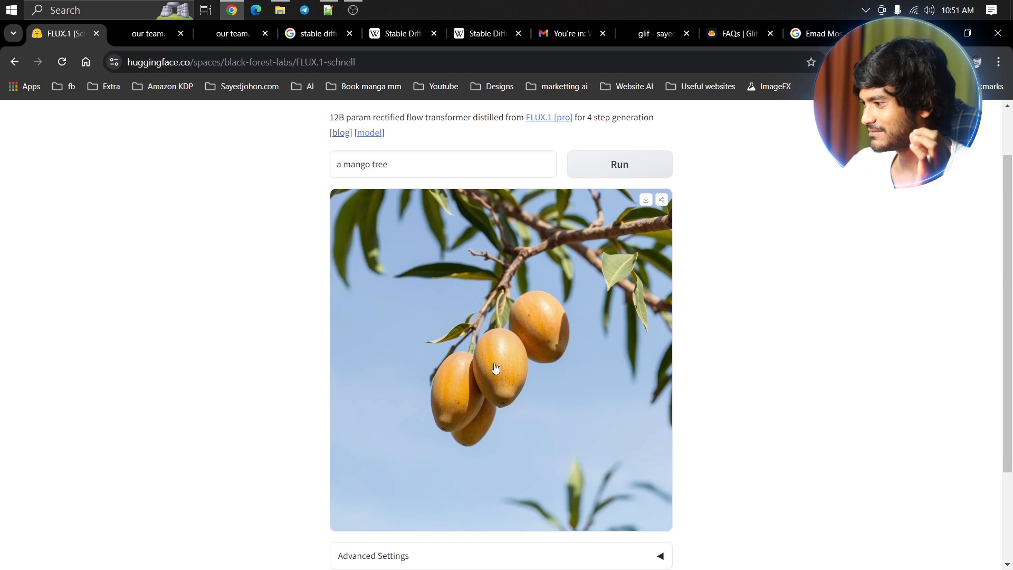
Download the generated mango tree image, view it enlarged in Photos, then return to the FLUX.1 [schnell] page
{"action": "left_click", "coordinate": [647, 200]}
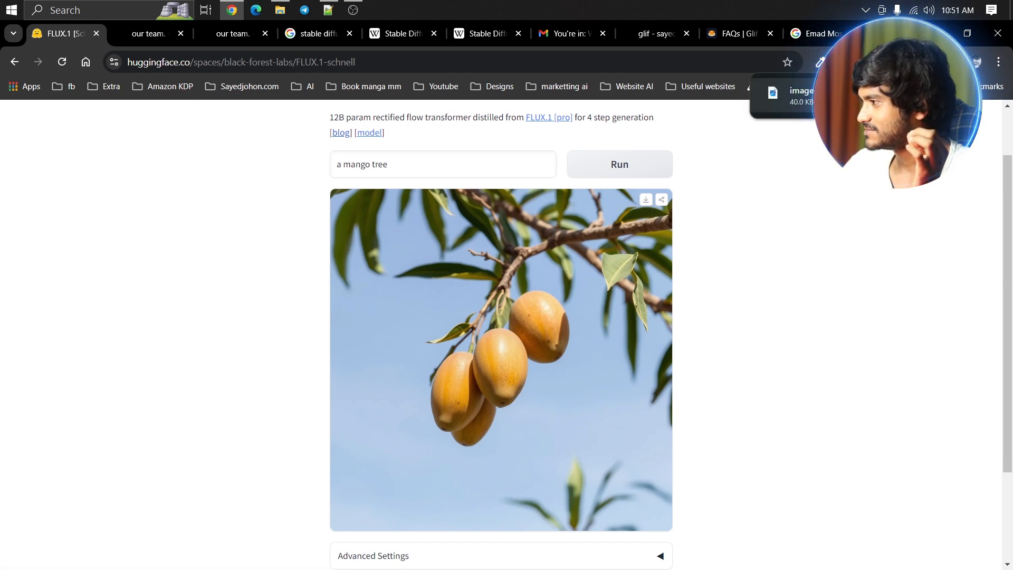
{"action": "left_click", "coordinate": [920, 96]}
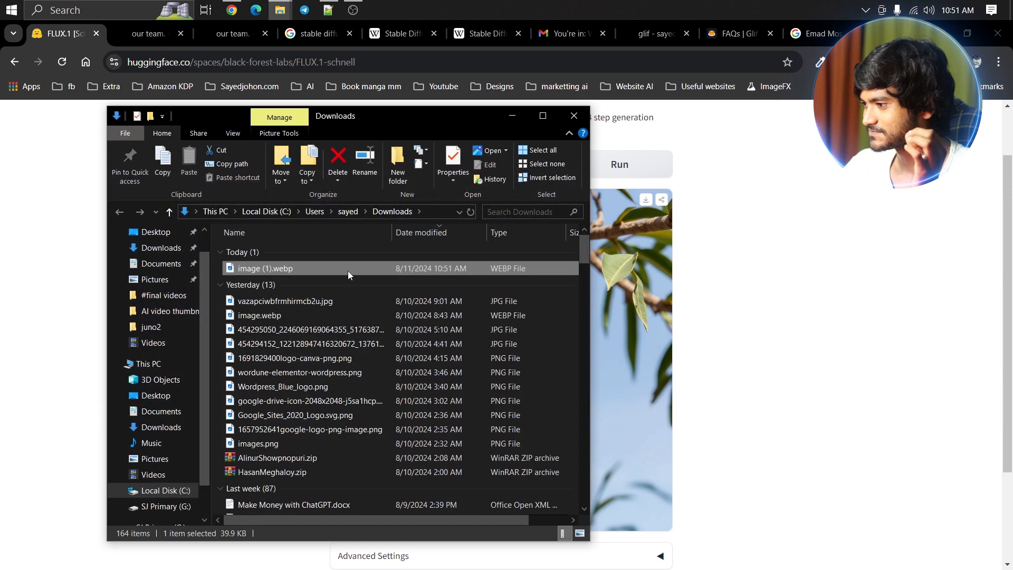
{"action": "double_click", "coordinate": [347, 271]}
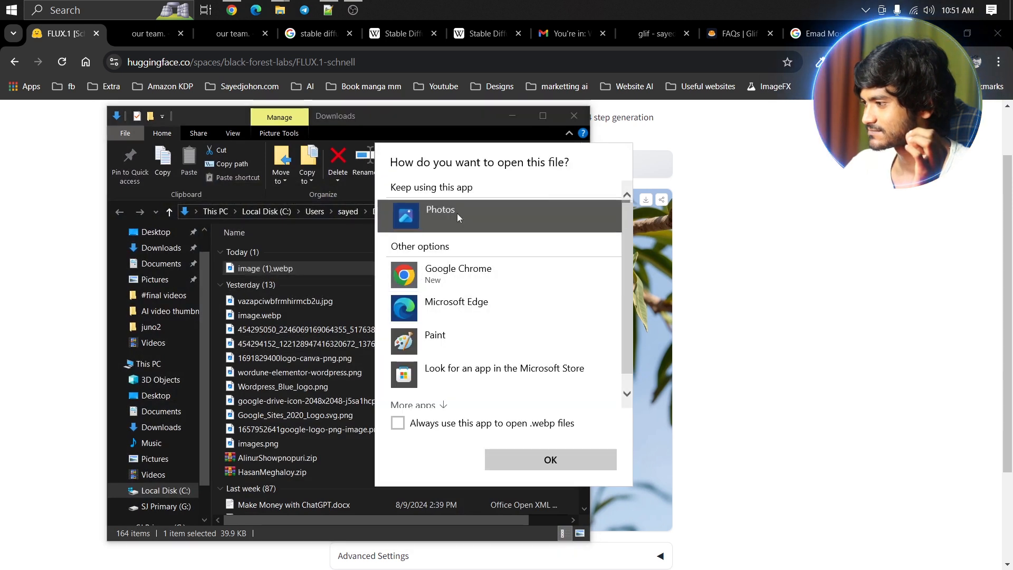
{"action": "double_click", "coordinate": [457, 214]}
{"action": "scroll", "coordinate": [467, 288], "scroll_direction": "up", "scroll_amount": 1}
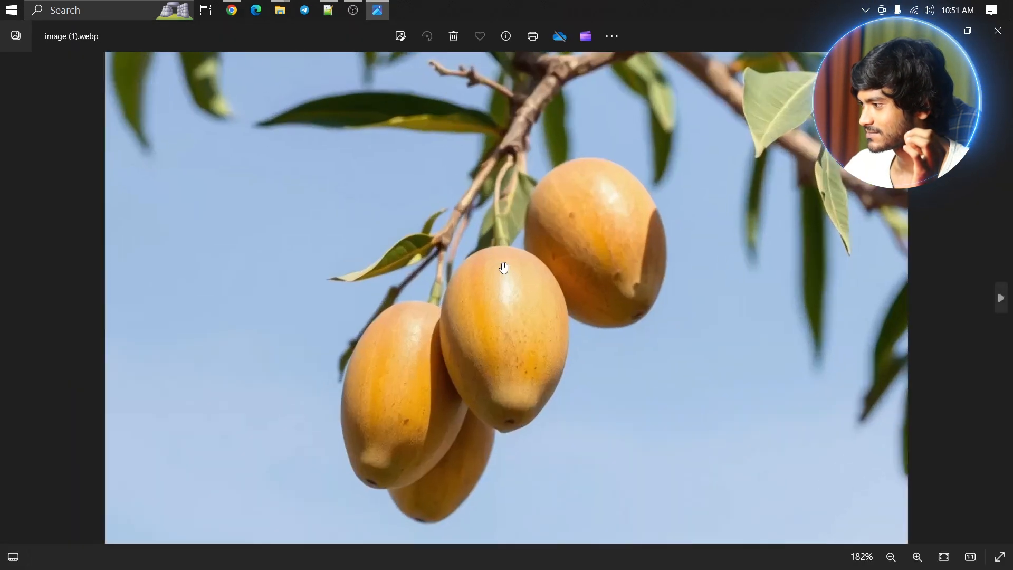
{"action": "scroll", "coordinate": [529, 269], "scroll_direction": "down", "scroll_amount": 1}
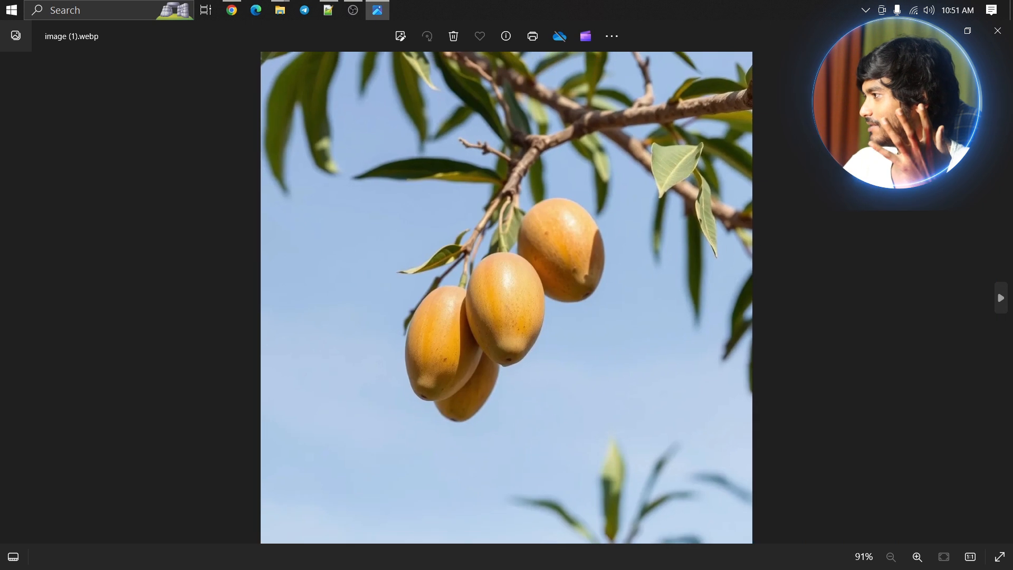
{"action": "left_click", "coordinate": [998, 30]}
{"action": "left_click", "coordinate": [677, 167]}
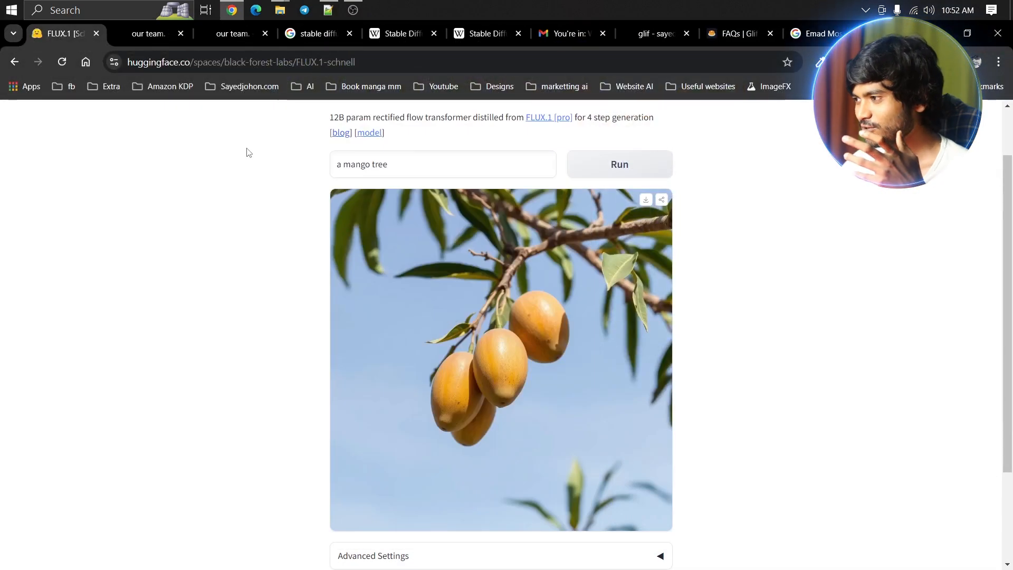
{"action": "scroll", "coordinate": [399, 250], "scroll_direction": "up", "scroll_amount": 2}
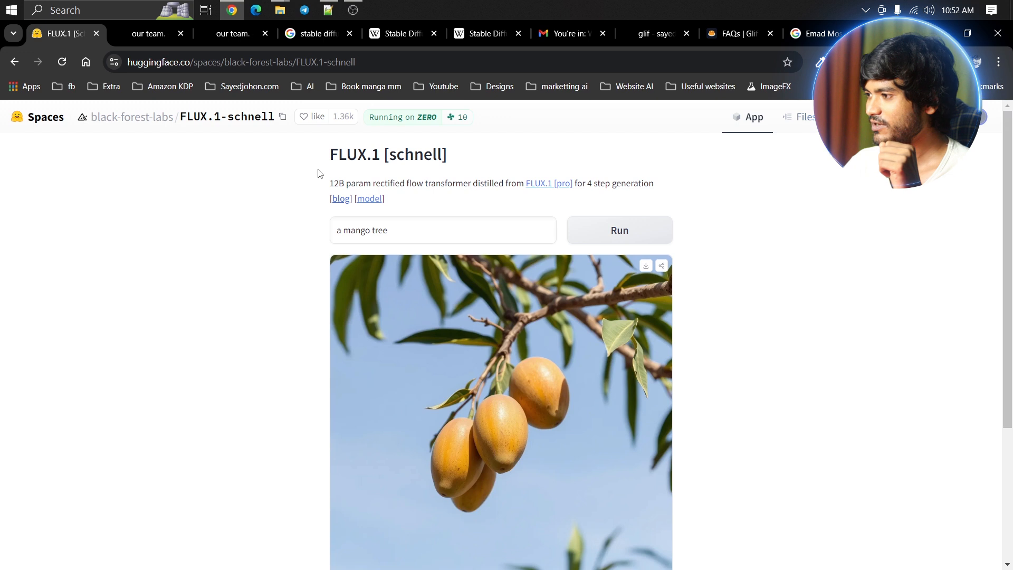
{"action": "triple_click", "coordinate": [381, 161]}
{"action": "left_click", "coordinate": [654, 33]}
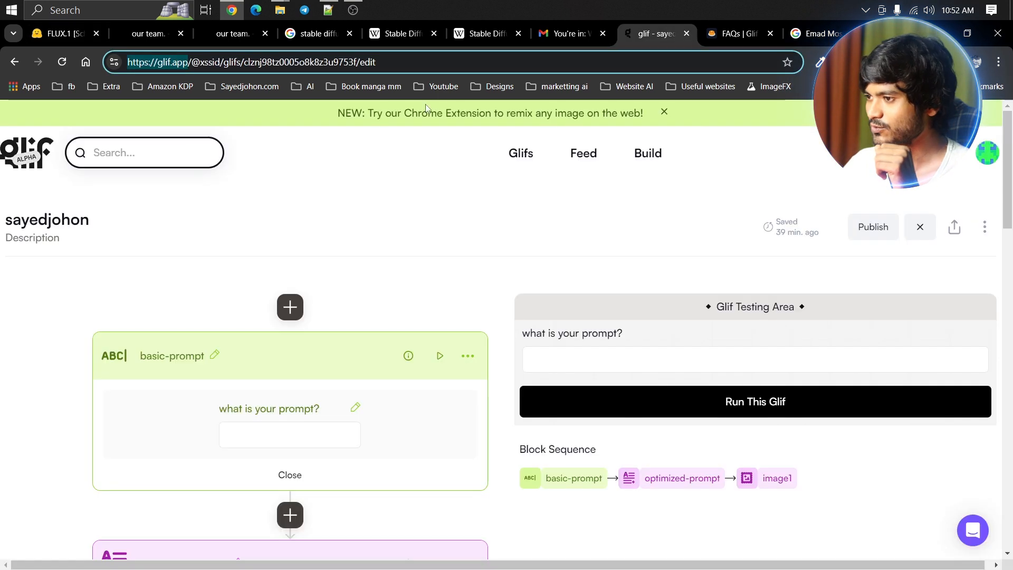
{"action": "left_click_drag", "start_coordinate": [188, 61], "coordinate": [129, 61]}
{"action": "right_click", "coordinate": [176, 66]}
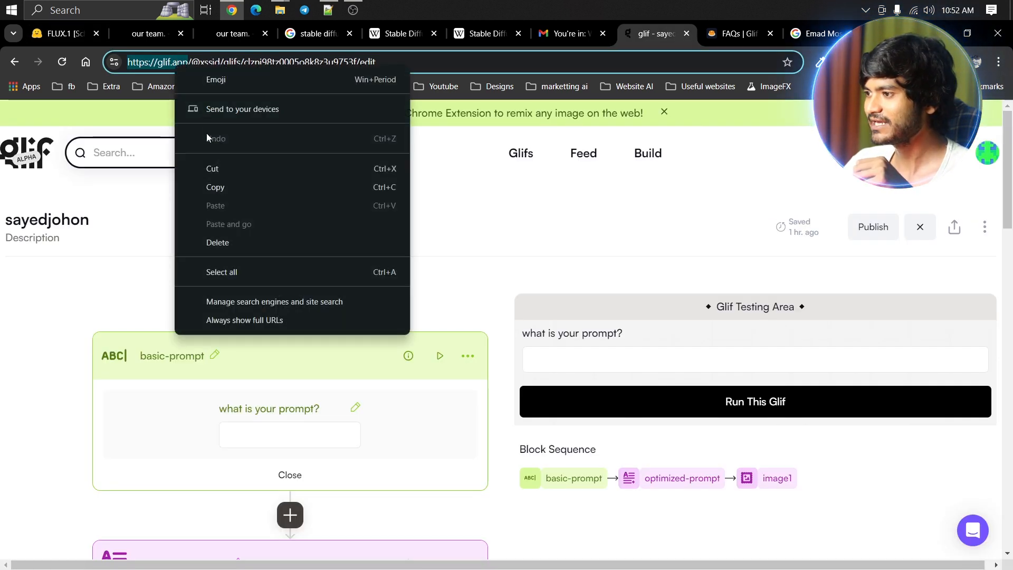
{"action": "left_click", "coordinate": [222, 187]}
{"action": "scroll", "coordinate": [258, 204], "scroll_direction": "down", "scroll_amount": 6}
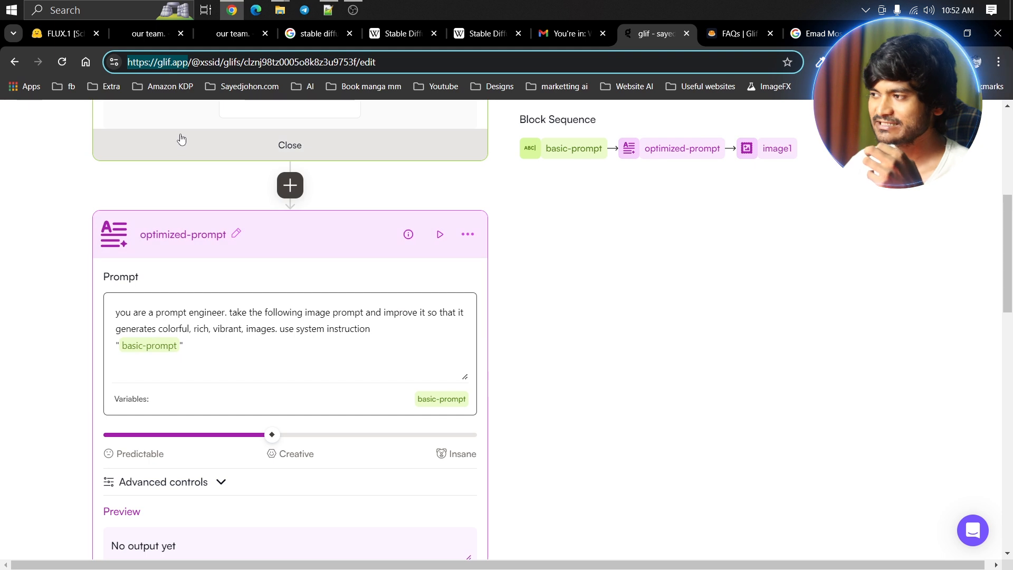
Return to the Black Forest Labs page and look at the FLUX.1 [pro] variant, marking its heading
{"action": "left_click", "coordinate": [162, 33]}
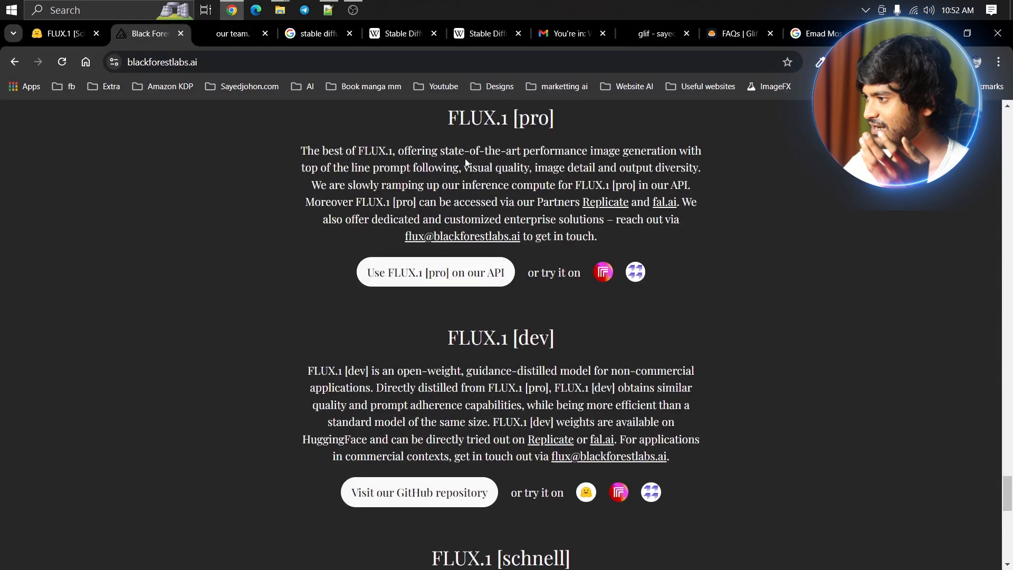
{"action": "scroll", "coordinate": [502, 184], "scroll_direction": "up", "scroll_amount": 1}
{"action": "left_click_drag", "start_coordinate": [470, 184], "coordinate": [530, 184]}
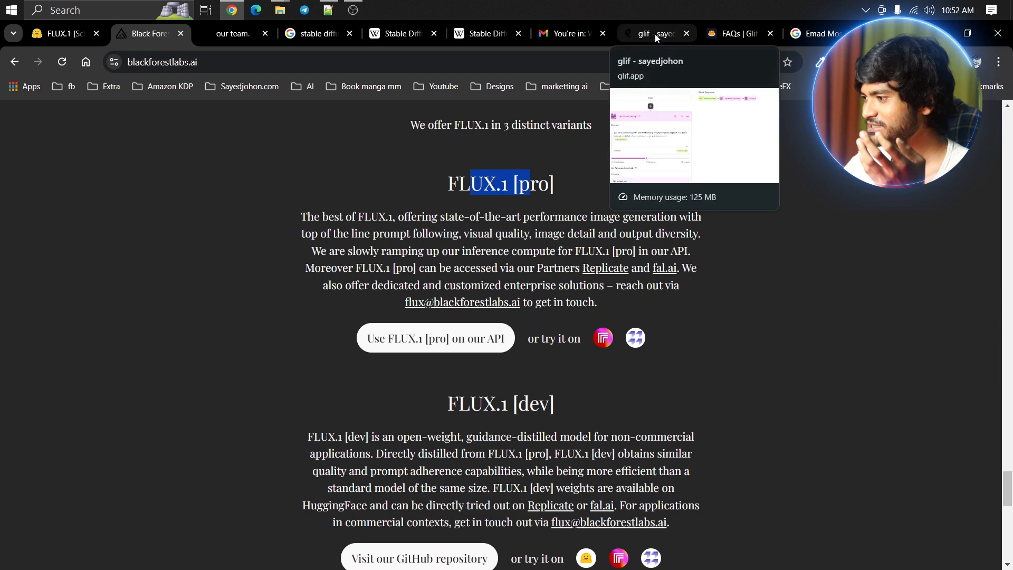
{"action": "left_click", "coordinate": [464, 254]}
Examine the gallery of FLUX Pro sample images on the Black Forest Labs page
{"action": "scroll", "coordinate": [464, 253], "scroll_direction": "up", "scroll_amount": 10}
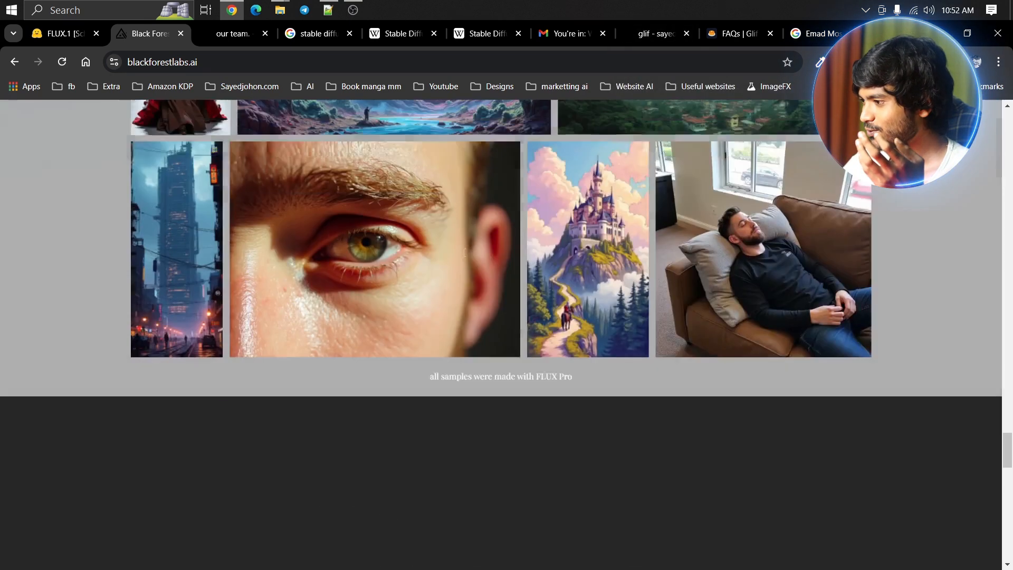
{"action": "scroll", "coordinate": [464, 253], "scroll_direction": "up", "scroll_amount": 6}
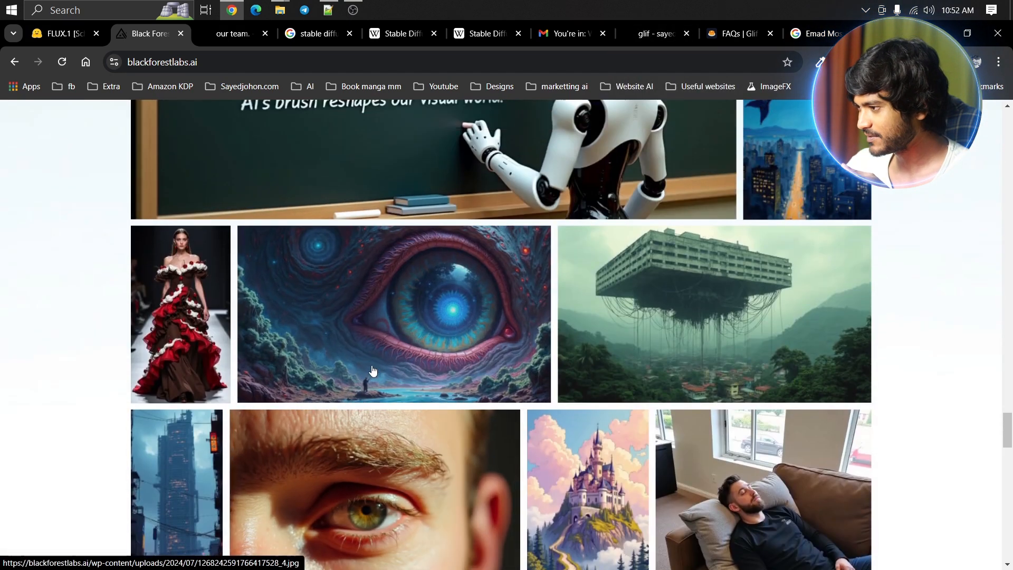
{"action": "scroll", "coordinate": [560, 241], "scroll_direction": "up", "scroll_amount": 4}
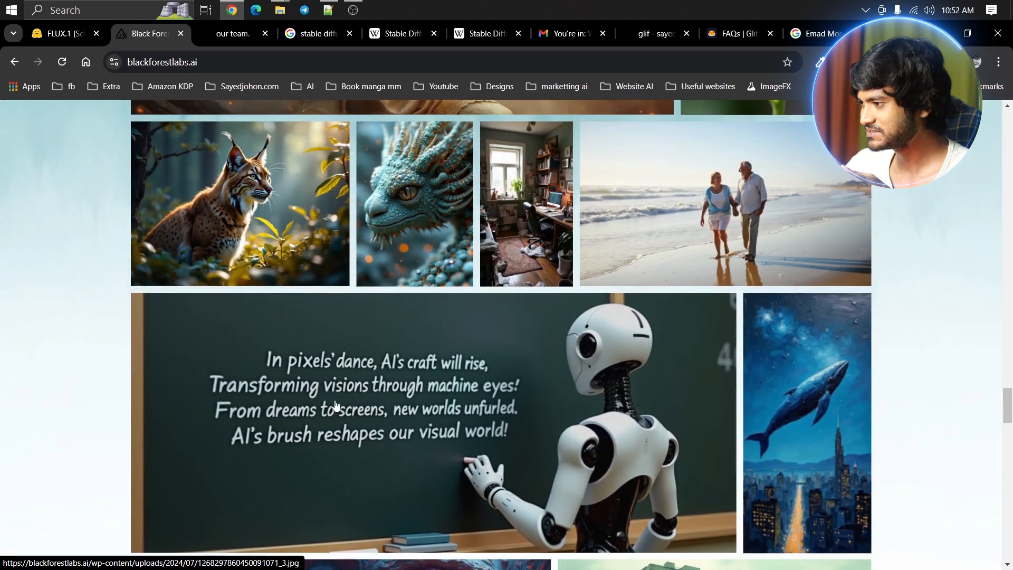
{"action": "scroll", "coordinate": [406, 317], "scroll_direction": "up", "scroll_amount": 4}
{"action": "scroll", "coordinate": [406, 312], "scroll_direction": "up", "scroll_amount": 10}
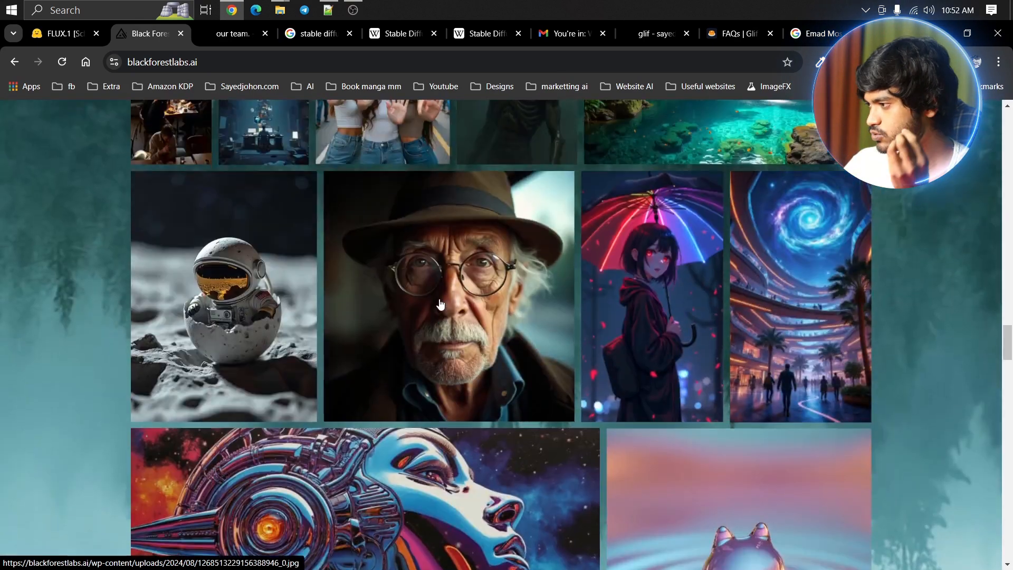
{"action": "scroll", "coordinate": [441, 302], "scroll_direction": "up", "scroll_amount": 5}
{"action": "scroll", "coordinate": [425, 296], "scroll_direction": "up", "scroll_amount": 4}
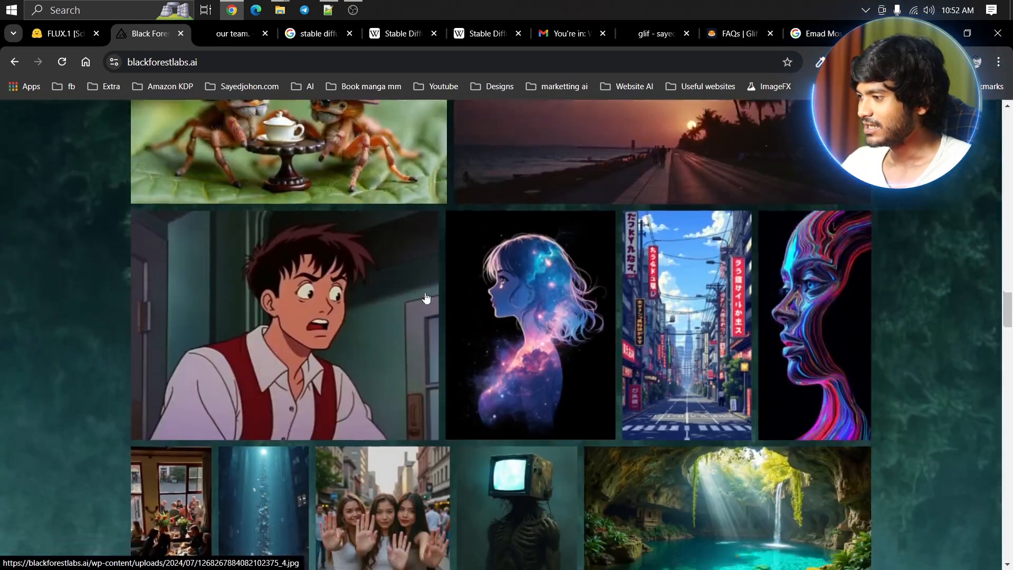
{"action": "scroll", "coordinate": [422, 301], "scroll_direction": "down", "scroll_amount": 4}
{"action": "scroll", "coordinate": [409, 332], "scroll_direction": "up", "scroll_amount": 4}
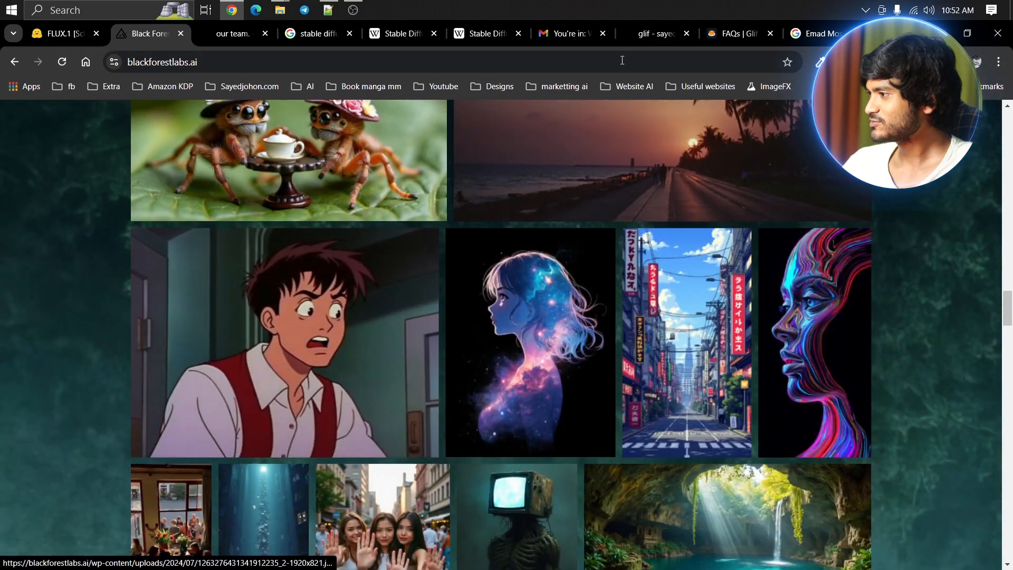
Open a new Chrome window under the OneBuy profile from the glif page
{"action": "left_click", "coordinate": [654, 34]}
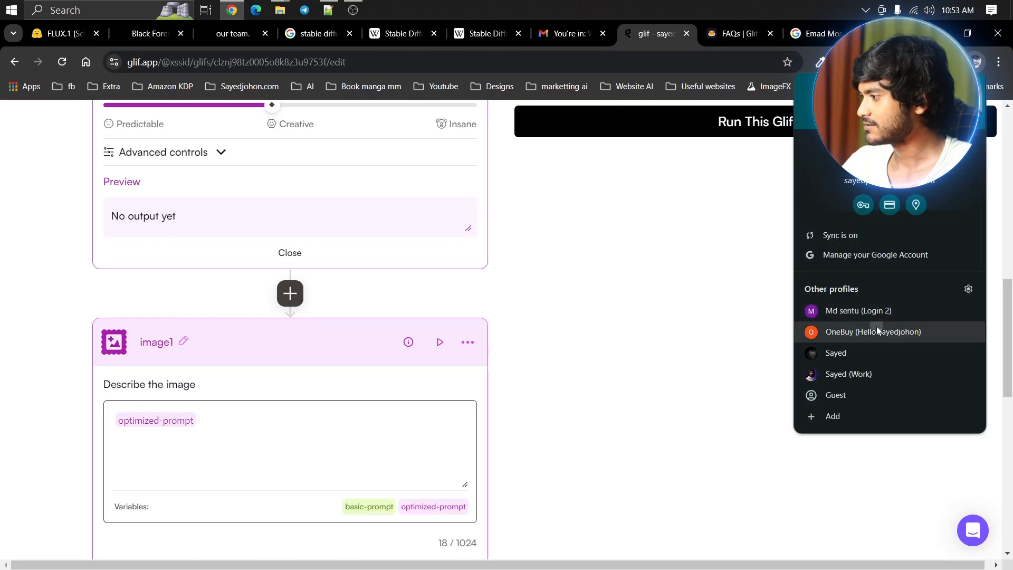
{"action": "left_click", "coordinate": [876, 326]}
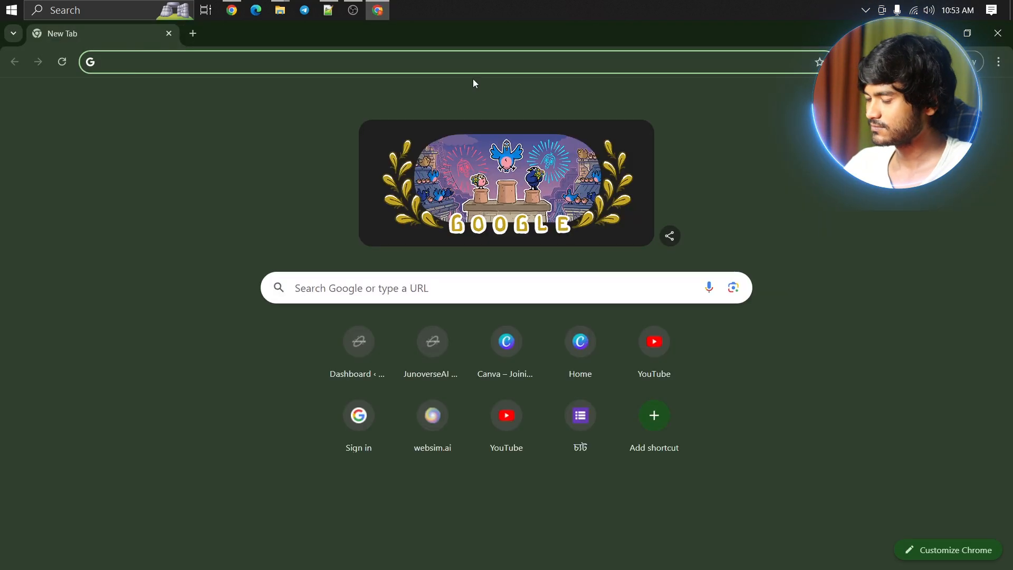
{"action": "left_click", "coordinate": [474, 66]}
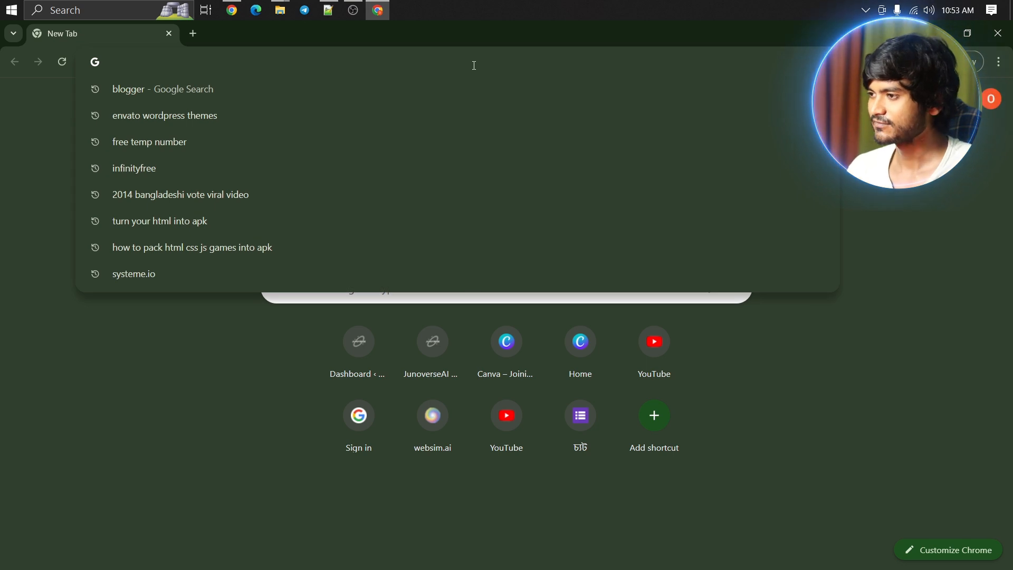
{"action": "type", "text": "gliff"}
{"action": "key", "text": "Return"}
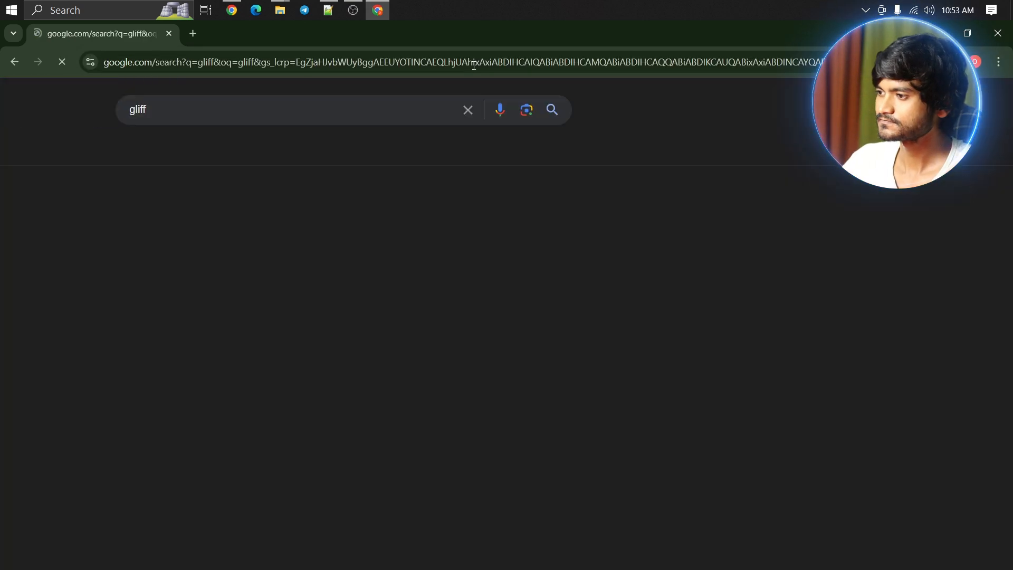
{"action": "left_click", "coordinate": [411, 62]}
{"action": "key", "text": "ctrl+v"}
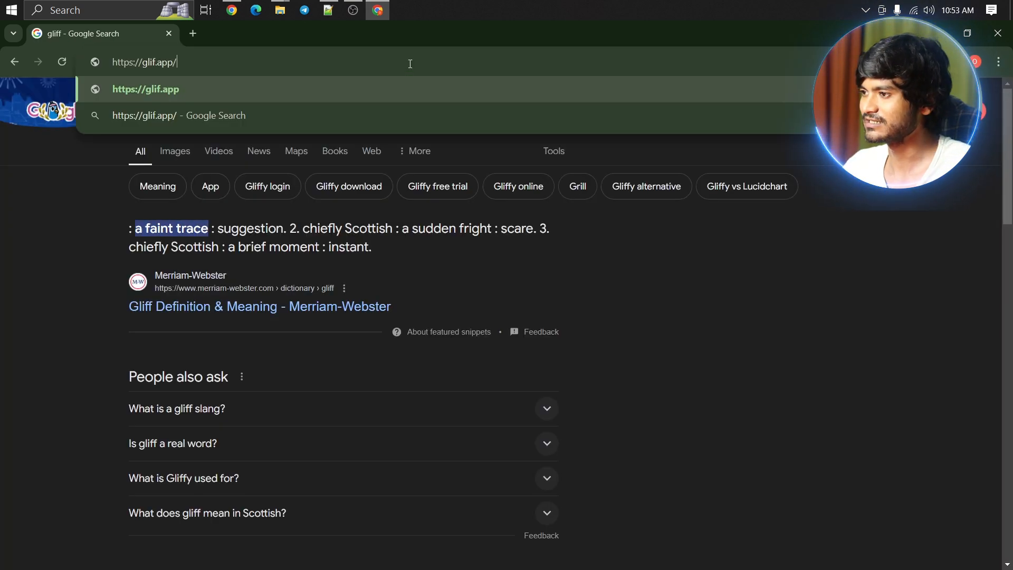
{"action": "key", "text": "Return"}
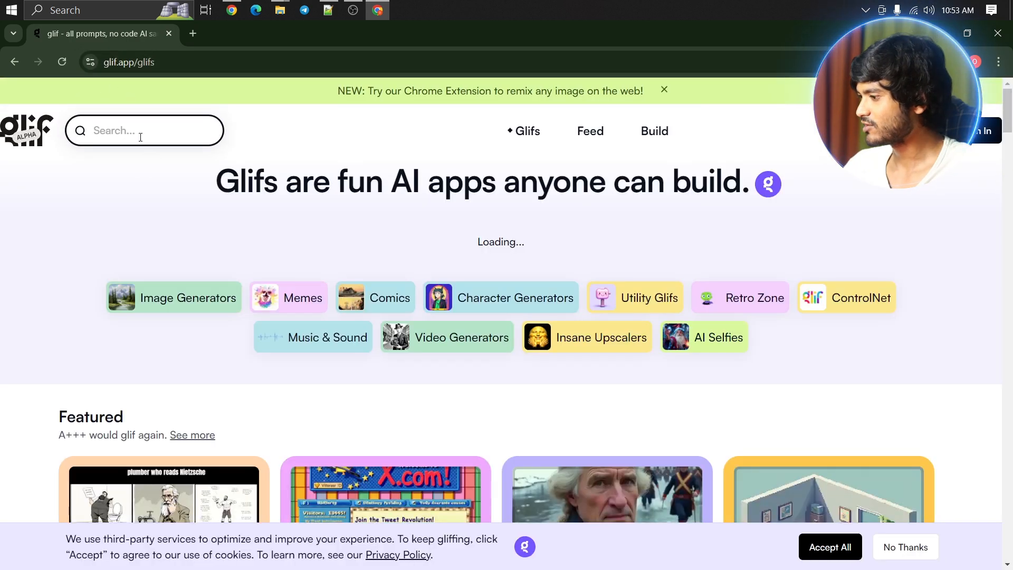
{"action": "scroll", "coordinate": [414, 232], "scroll_direction": "down", "scroll_amount": 2}
{"action": "scroll", "coordinate": [401, 240], "scroll_direction": "up", "scroll_amount": 2}
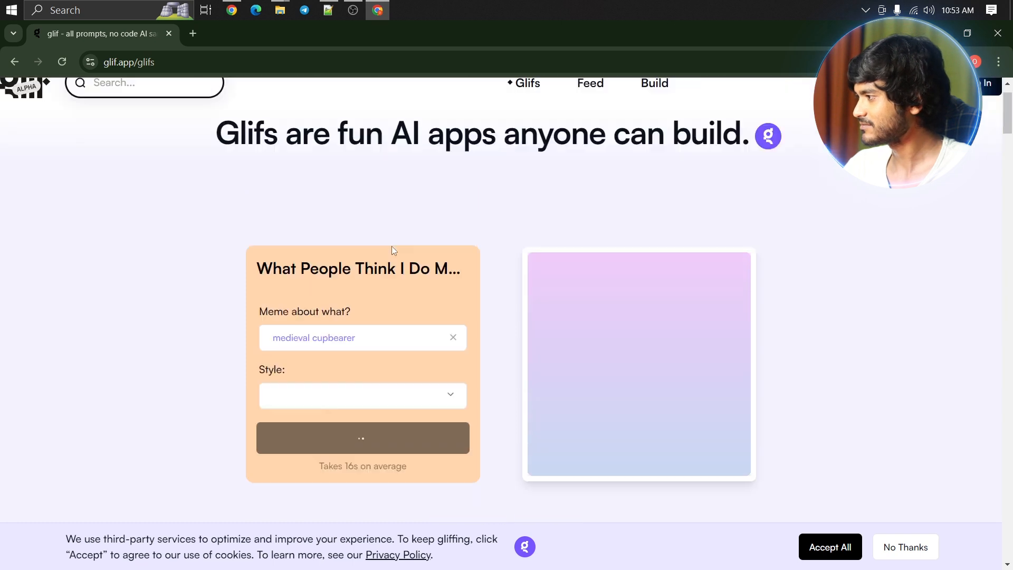
{"action": "left_click", "coordinate": [591, 131]}
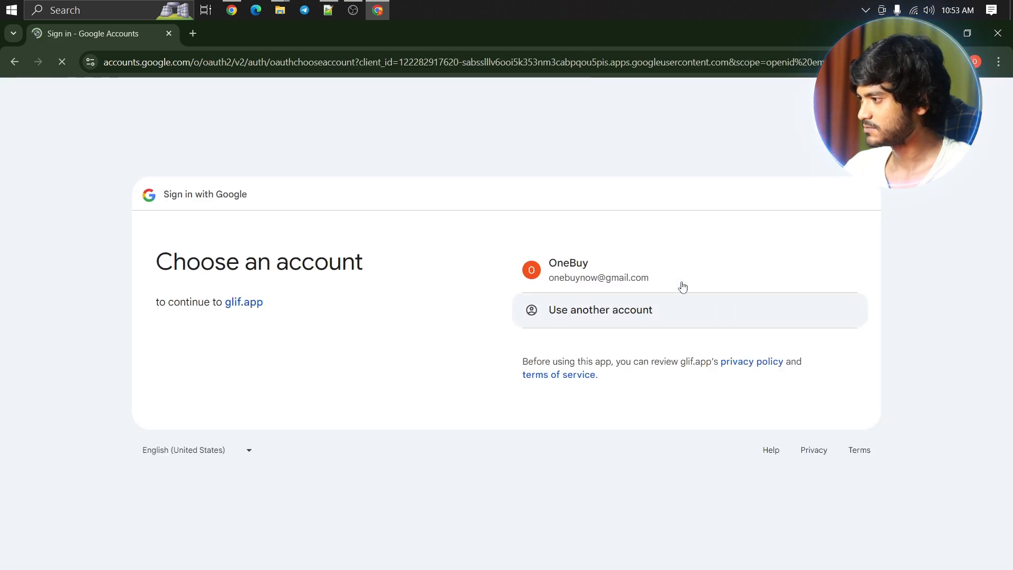
{"action": "left_click", "coordinate": [681, 284]}
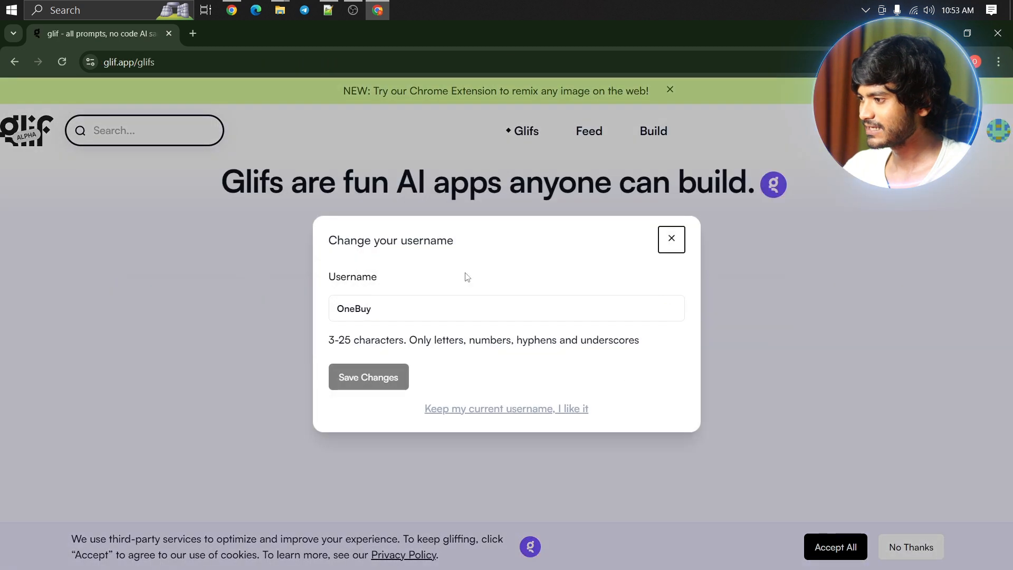
Change the glif account's username to "junov", save it and confirm the change
{"action": "left_click", "coordinate": [483, 319]}
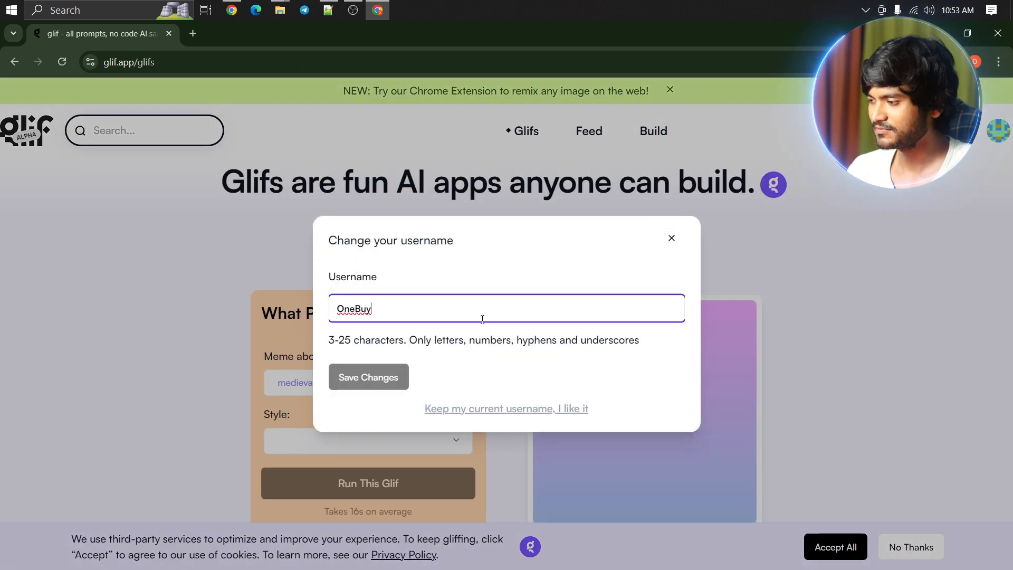
{"action": "key", "text": "ctrl+a"}
{"action": "left_click", "coordinate": [483, 319]}
{"action": "key", "text": "ctrl+a"}
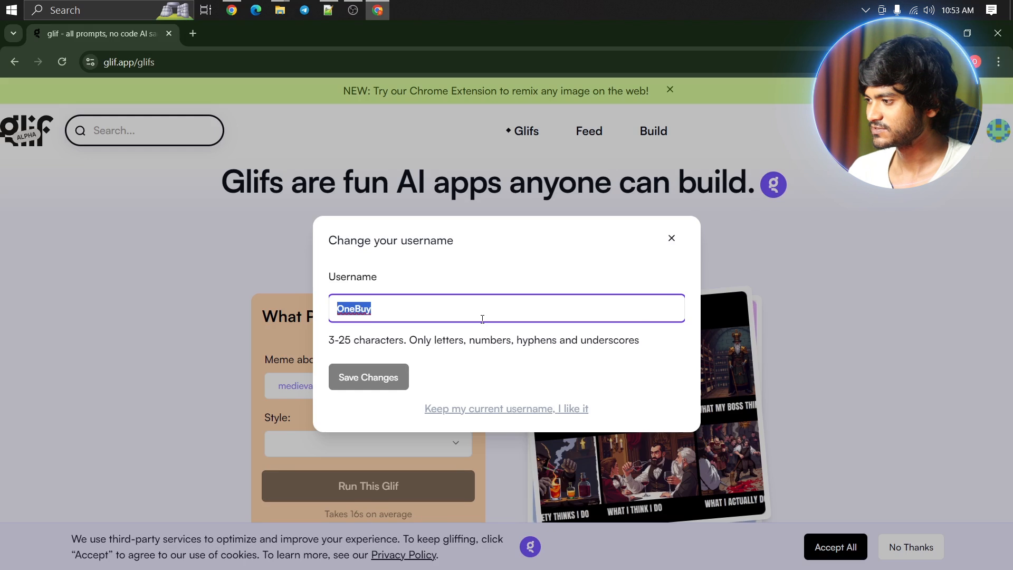
{"action": "type", "text": "juno"}
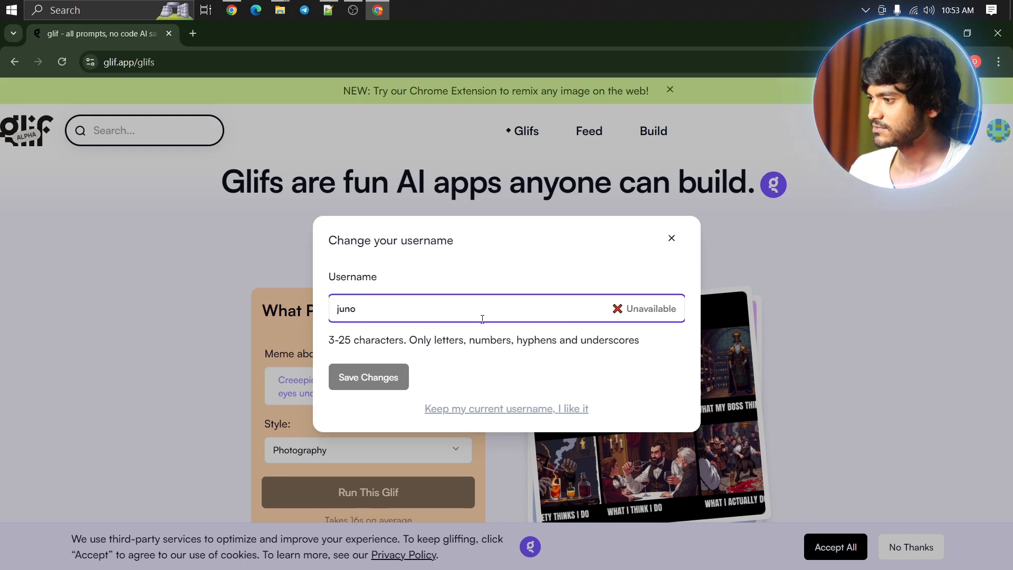
{"action": "type", "text": "v"}
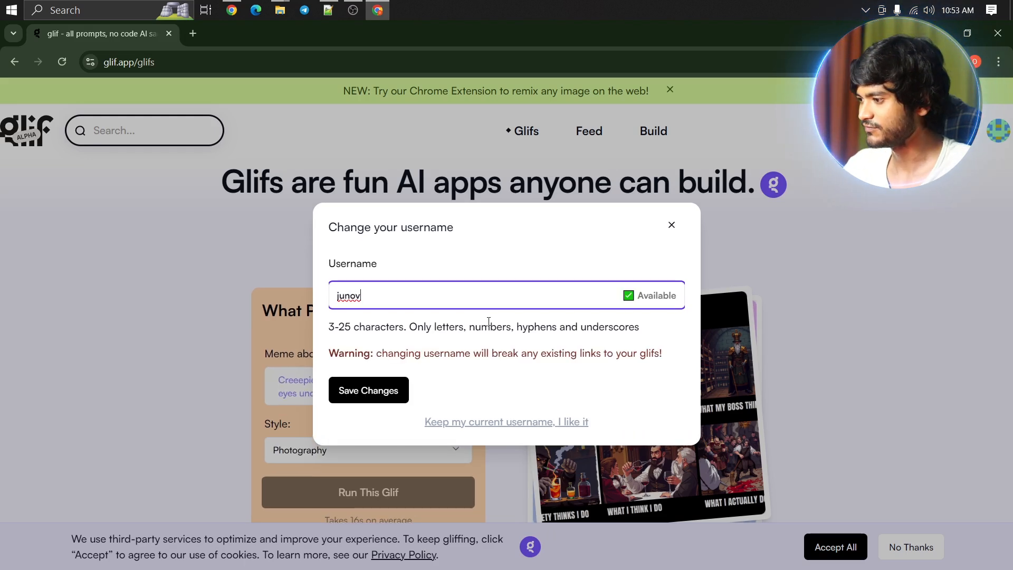
{"action": "right_click", "coordinate": [483, 320]}
{"action": "left_click", "coordinate": [415, 379]}
{"action": "left_click", "coordinate": [395, 391]}
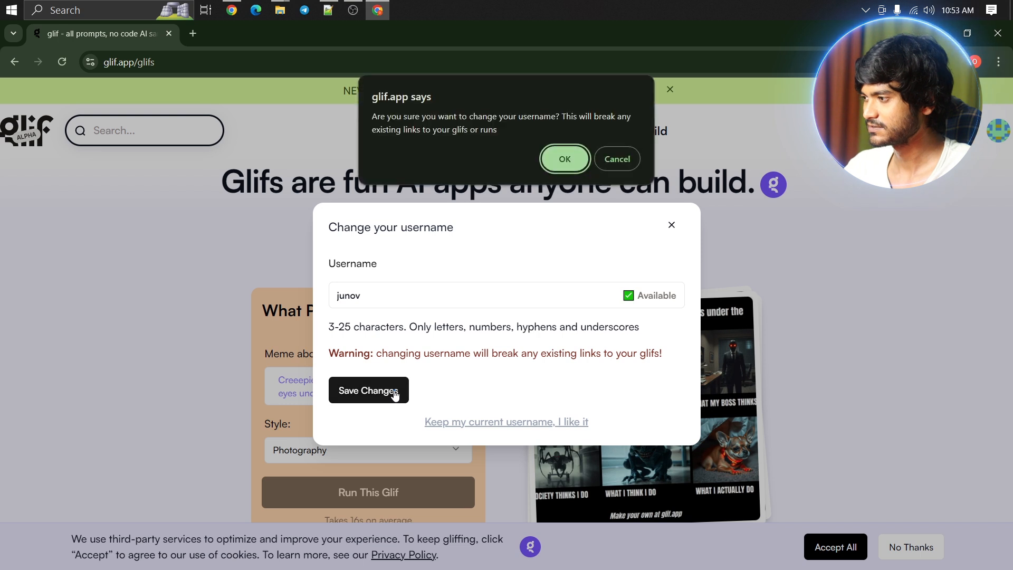
{"action": "left_click", "coordinate": [553, 158]}
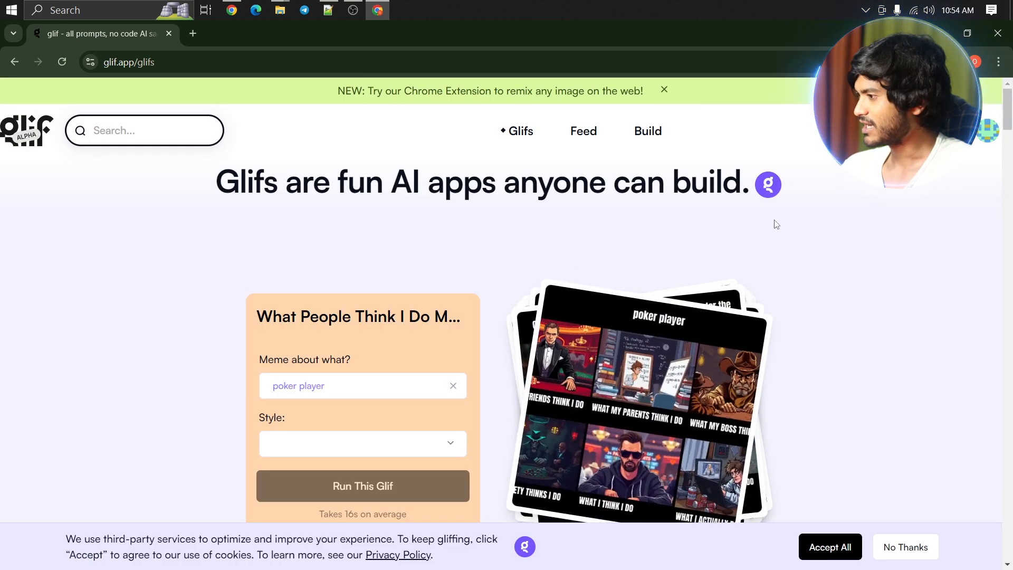
Start building a new glif and bring its starting block and template choices into view
{"action": "left_click", "coordinate": [647, 132]}
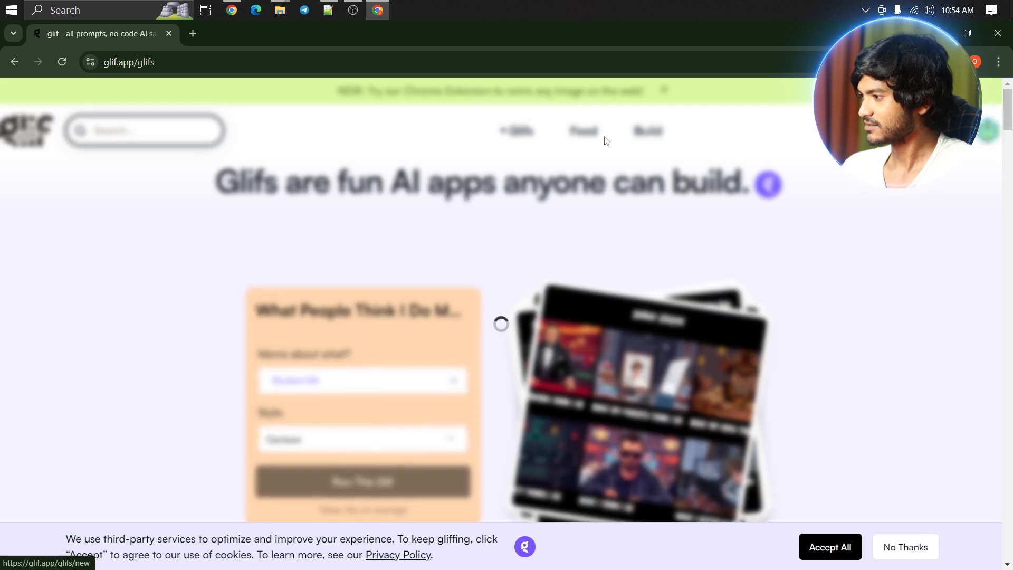
{"action": "scroll", "coordinate": [508, 224], "scroll_direction": "down", "scroll_amount": 2}
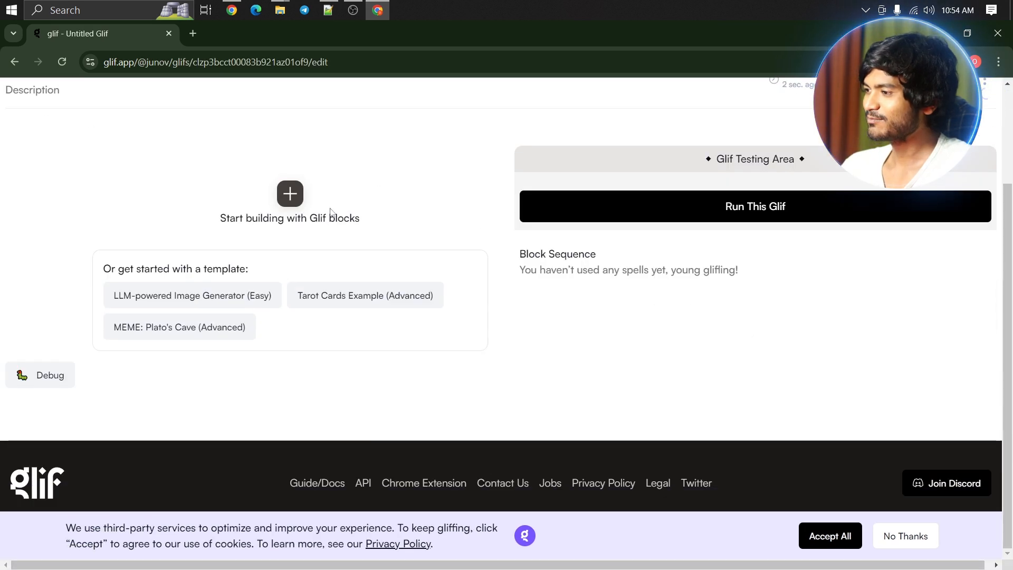
Look through the block types that can be added to the glif, leaving the list without choosing one
{"action": "scroll", "coordinate": [308, 243], "scroll_direction": "up", "scroll_amount": 2}
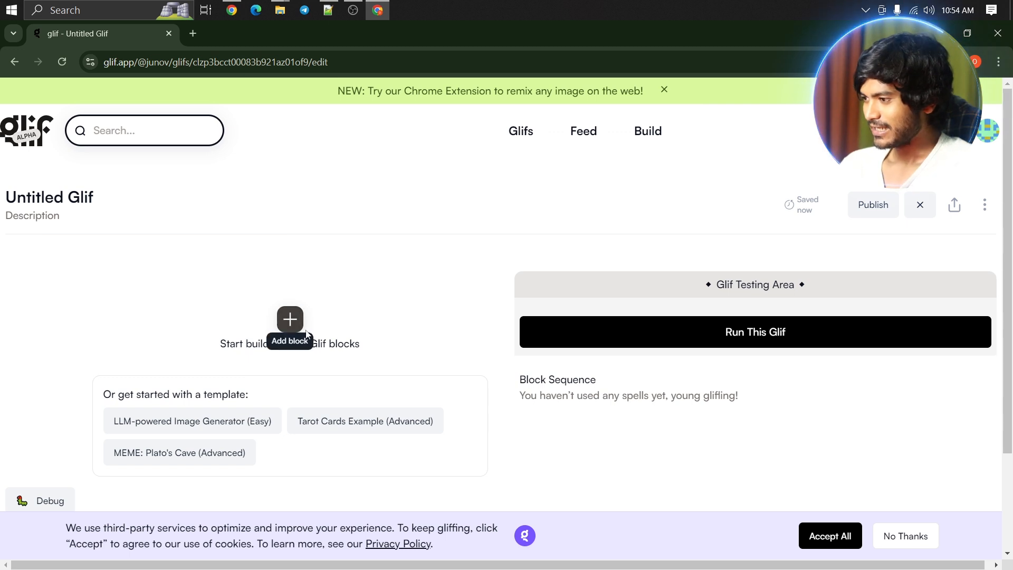
{"action": "left_click", "coordinate": [292, 322]}
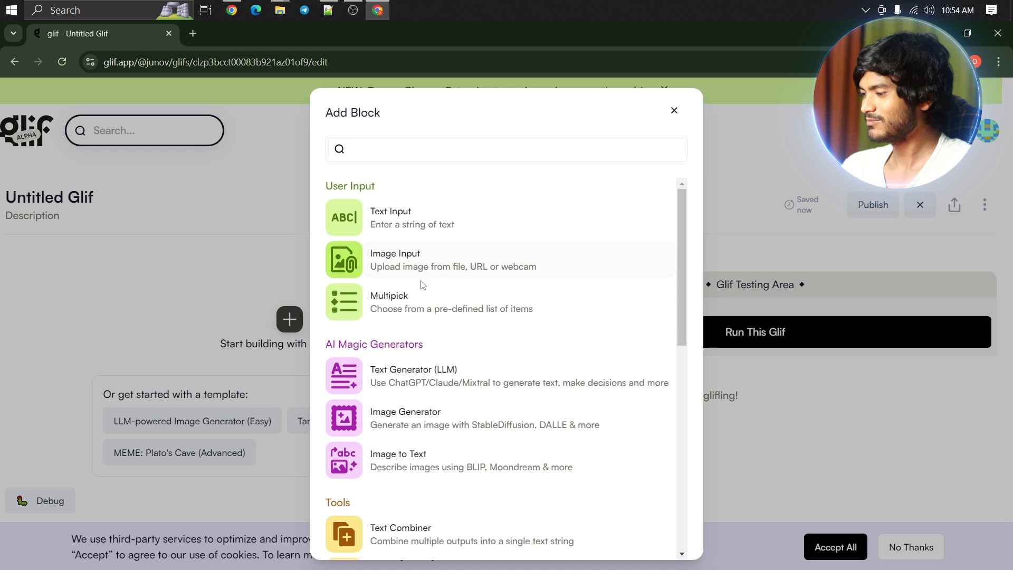
{"action": "scroll", "coordinate": [424, 284], "scroll_direction": "down", "scroll_amount": 6}
{"action": "scroll", "coordinate": [417, 351], "scroll_direction": "up", "scroll_amount": 6}
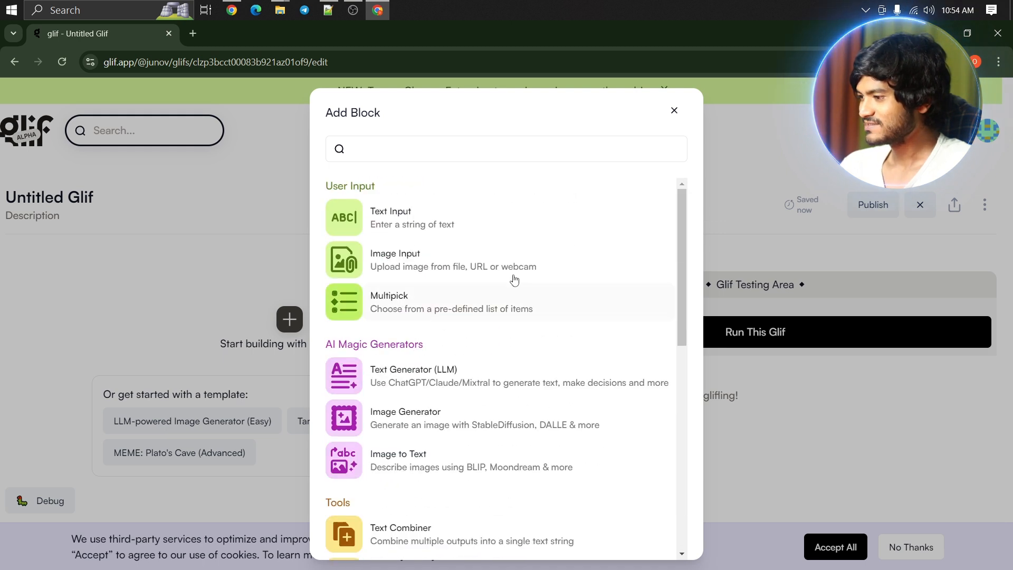
{"action": "left_click", "coordinate": [256, 222]}
{"action": "scroll", "coordinate": [277, 274], "scroll_direction": "down", "scroll_amount": 3}
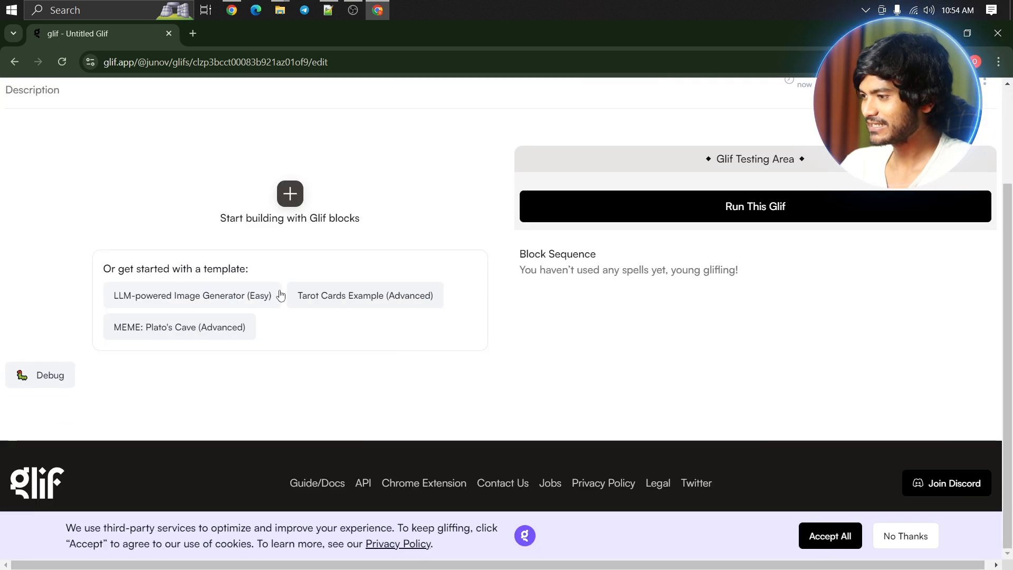
Add a Text Input block named "input" with "prompt" as its question label
{"action": "left_click", "coordinate": [289, 193]}
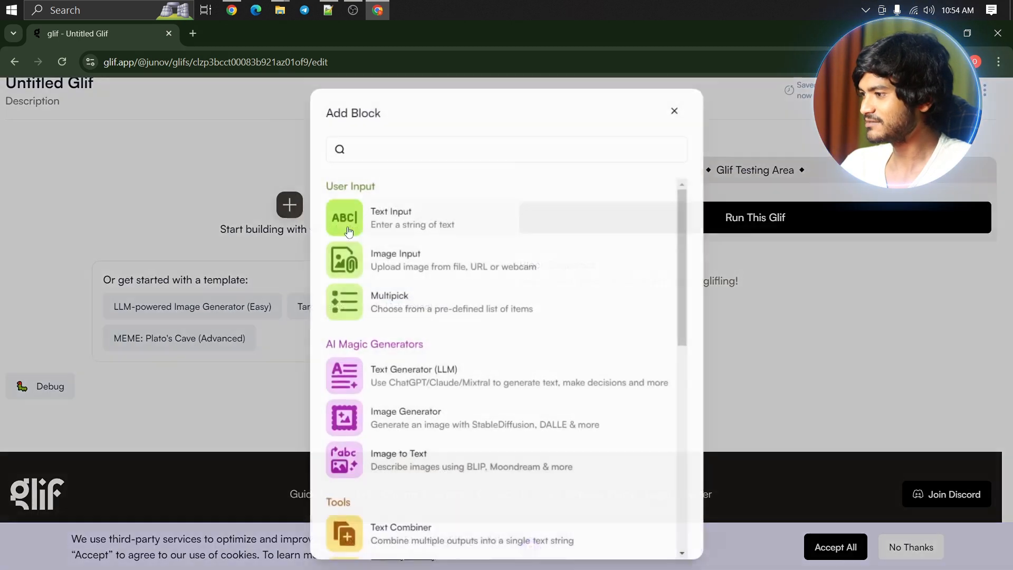
{"action": "left_click", "coordinate": [412, 227]}
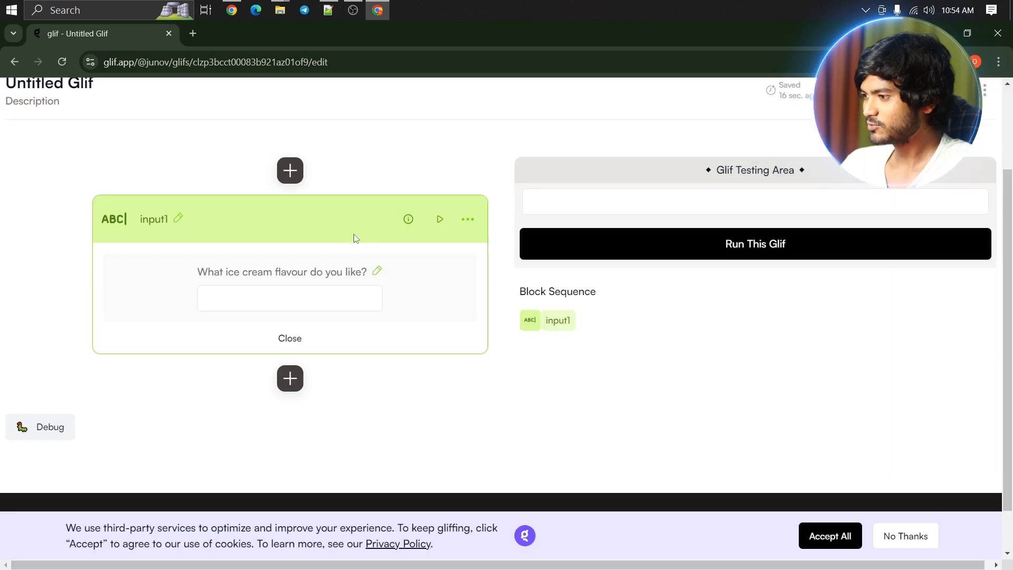
{"action": "left_click", "coordinate": [180, 220]}
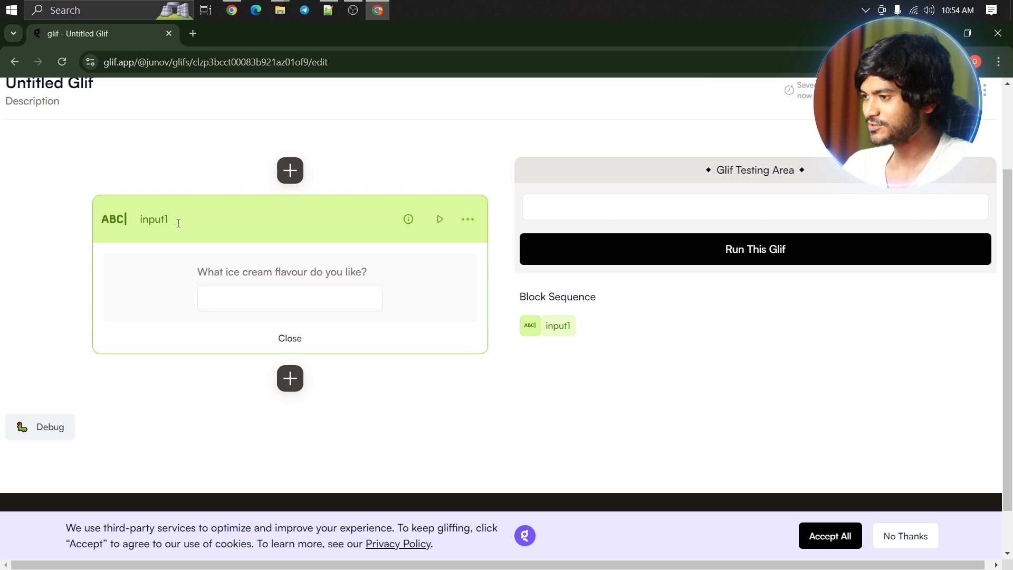
{"action": "double_click", "coordinate": [178, 222]}
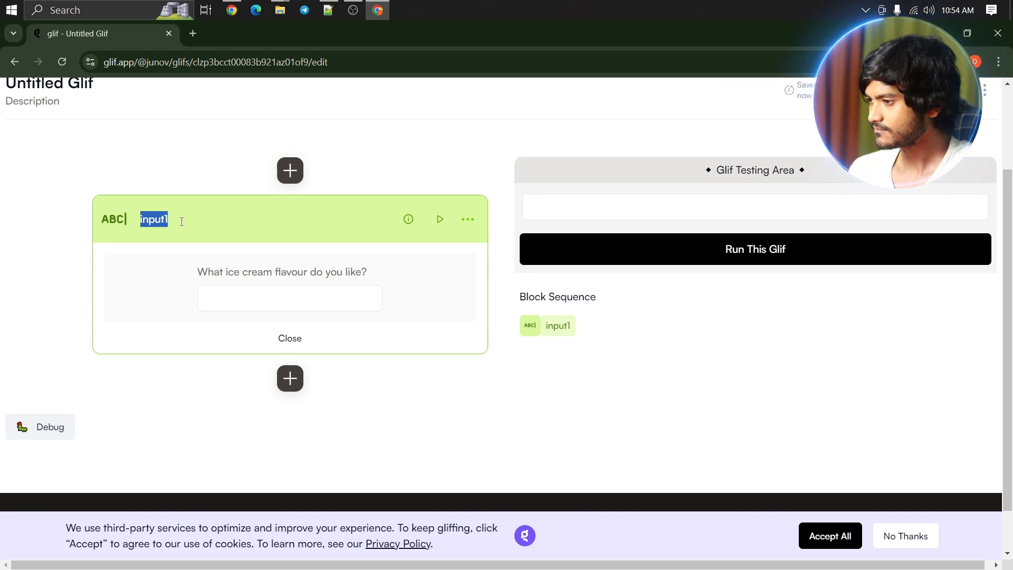
{"action": "type", "text": "i"}
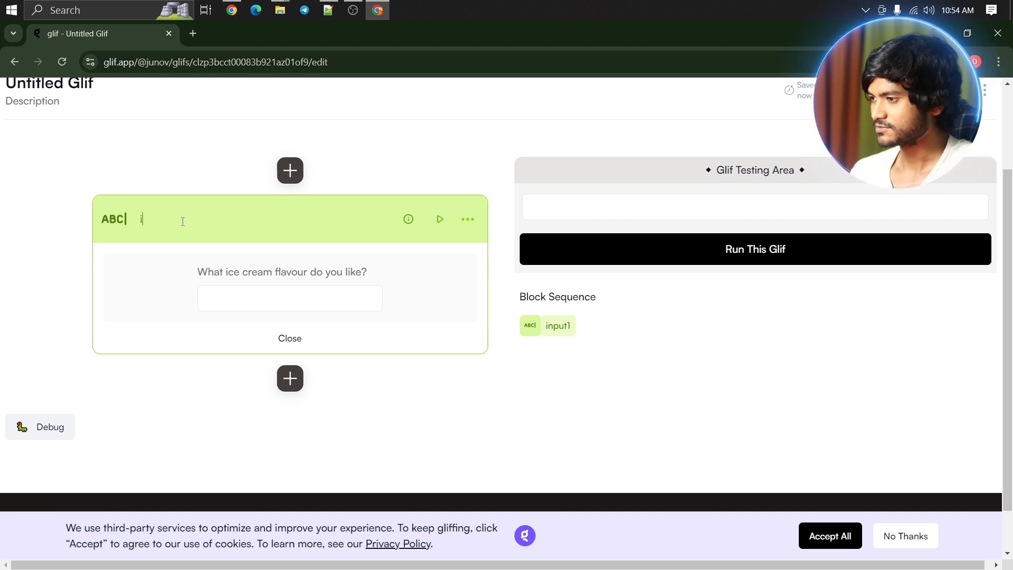
{"action": "left_click", "coordinate": [216, 255]}
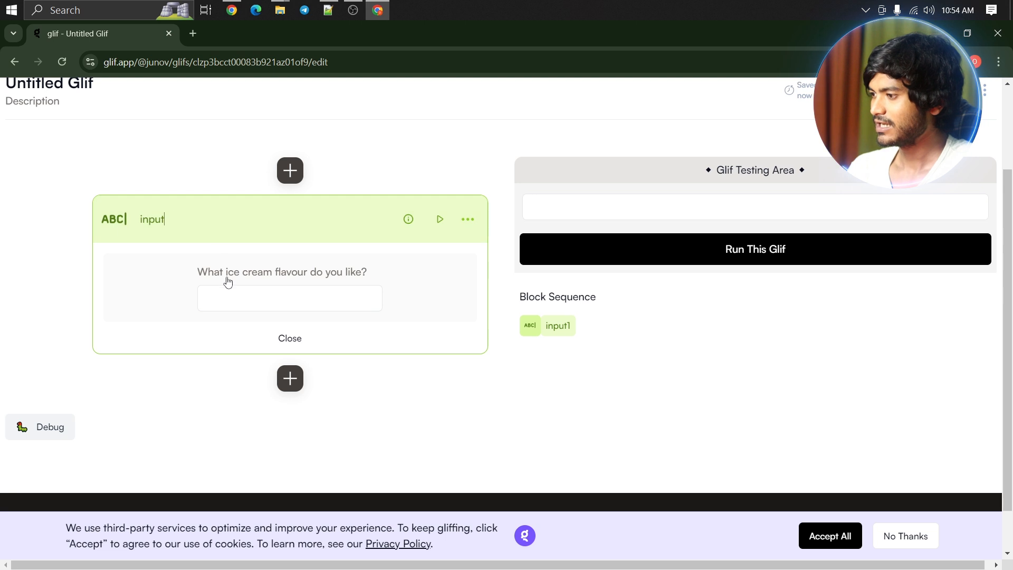
{"action": "left_click", "coordinate": [376, 272]}
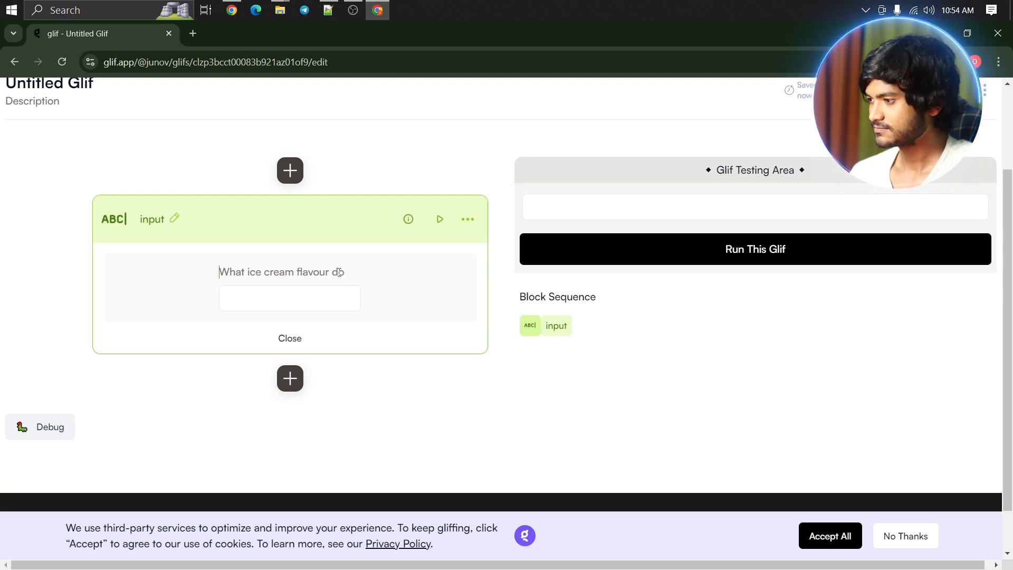
{"action": "type", "text": "prompt"}
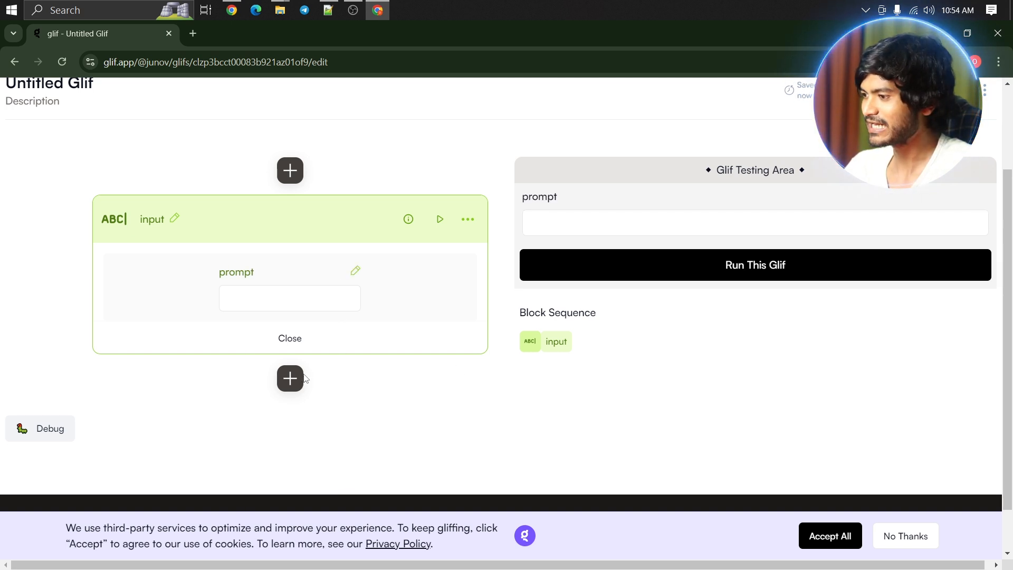
Add an Image Generator block below the text input and insert the input variable as its image description
{"action": "left_click", "coordinate": [285, 381]}
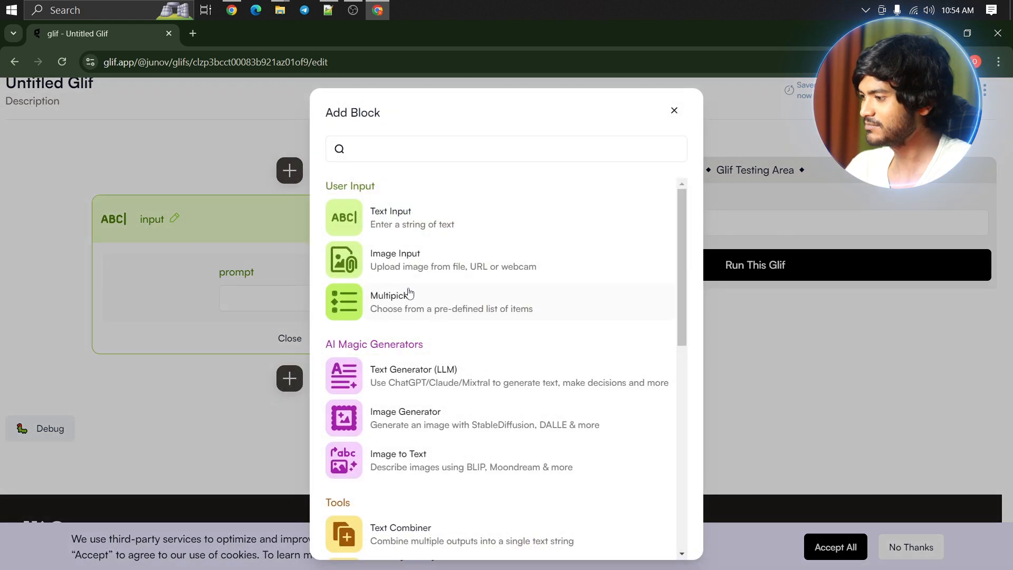
{"action": "scroll", "coordinate": [409, 290], "scroll_direction": "down", "scroll_amount": 3}
{"action": "left_click", "coordinate": [417, 346]}
{"action": "scroll", "coordinate": [286, 342], "scroll_direction": "down", "scroll_amount": 3}
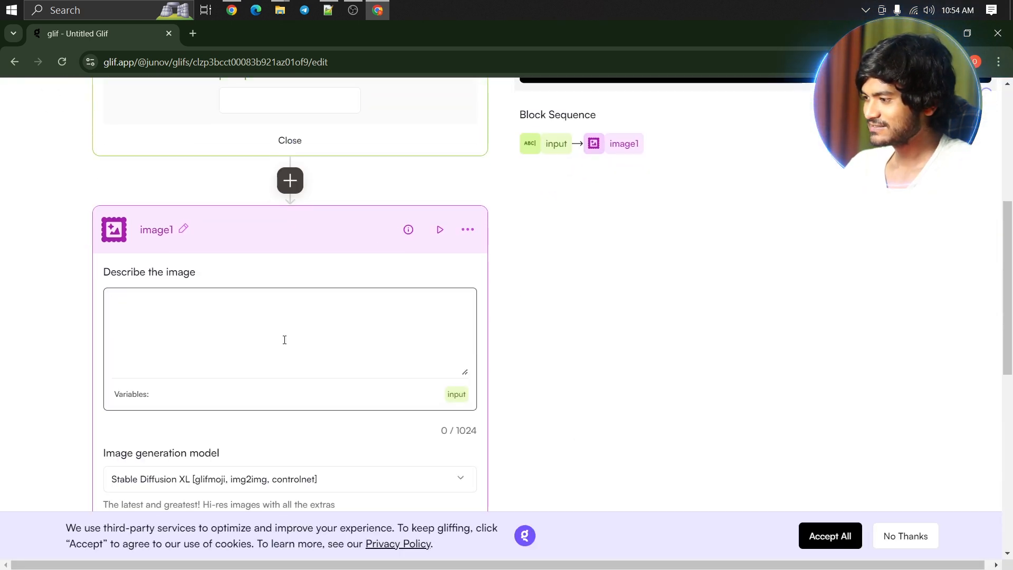
{"action": "scroll", "coordinate": [382, 351], "scroll_direction": "up", "scroll_amount": 3}
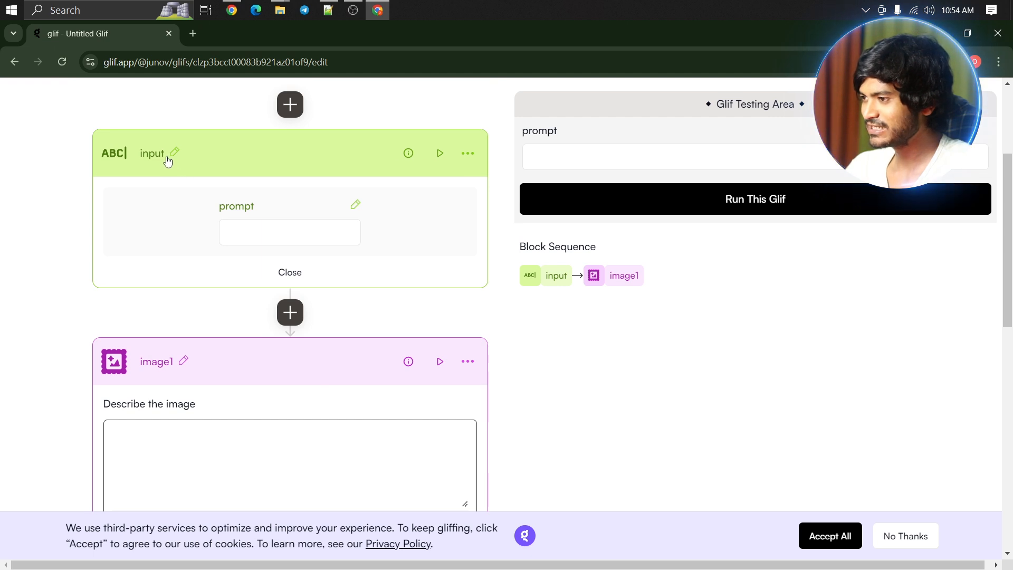
{"action": "scroll", "coordinate": [190, 179], "scroll_direction": "down", "scroll_amount": 3}
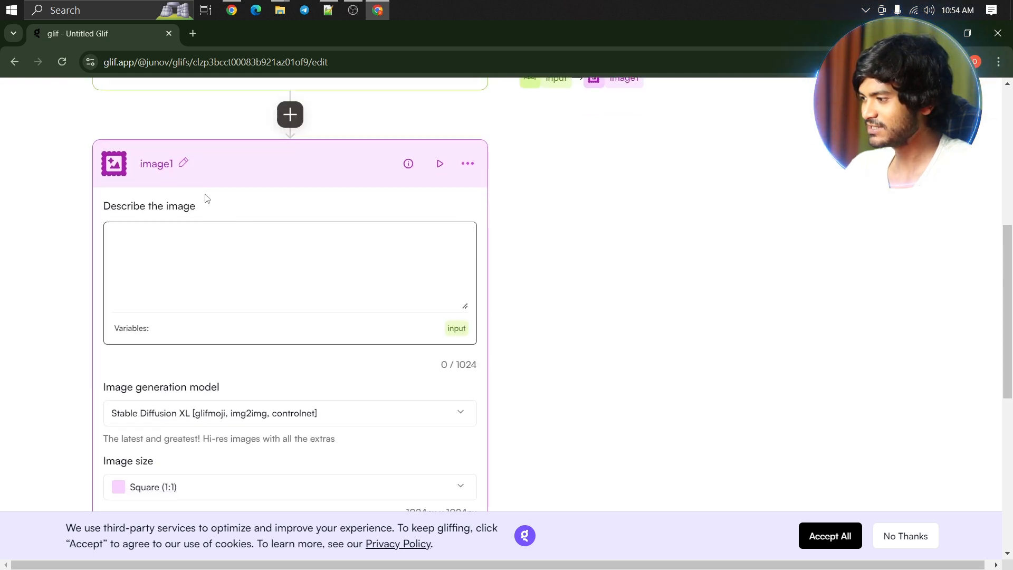
{"action": "scroll", "coordinate": [204, 217], "scroll_direction": "up", "scroll_amount": 1}
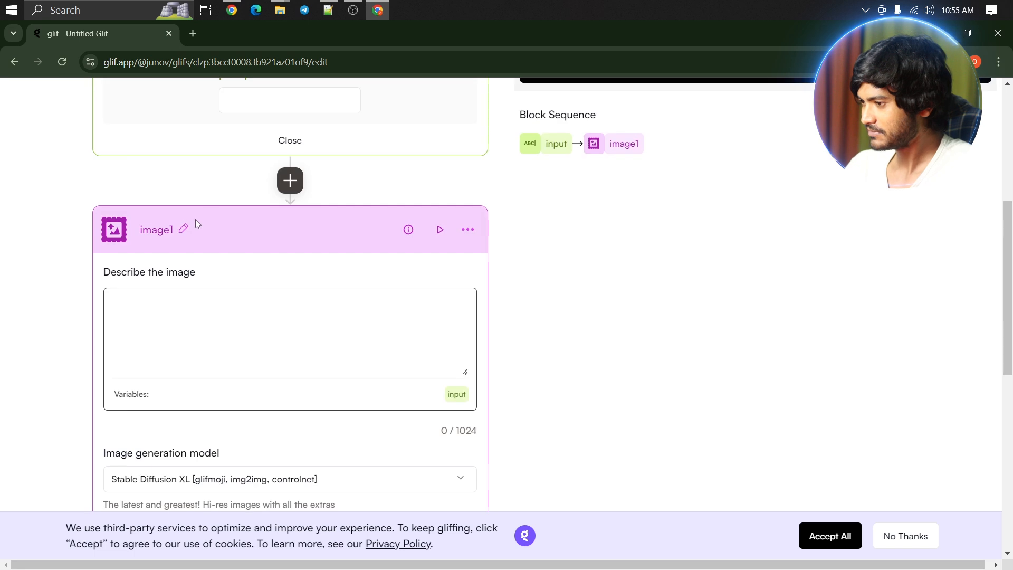
{"action": "left_click", "coordinate": [451, 397]}
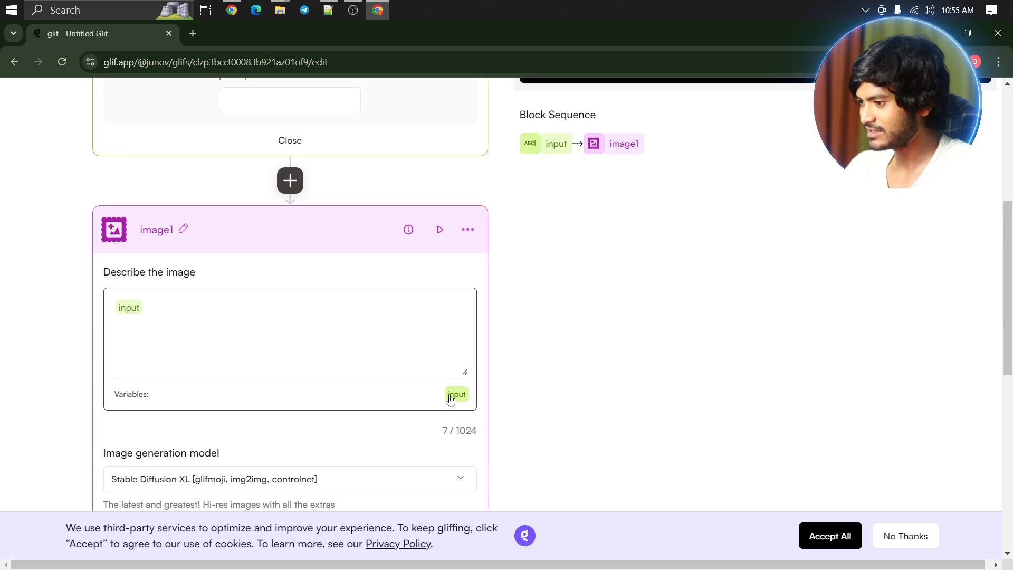
Set the image block's generation model to Flux Pro and show its image size options
{"action": "scroll", "coordinate": [362, 313], "scroll_direction": "down", "scroll_amount": 3}
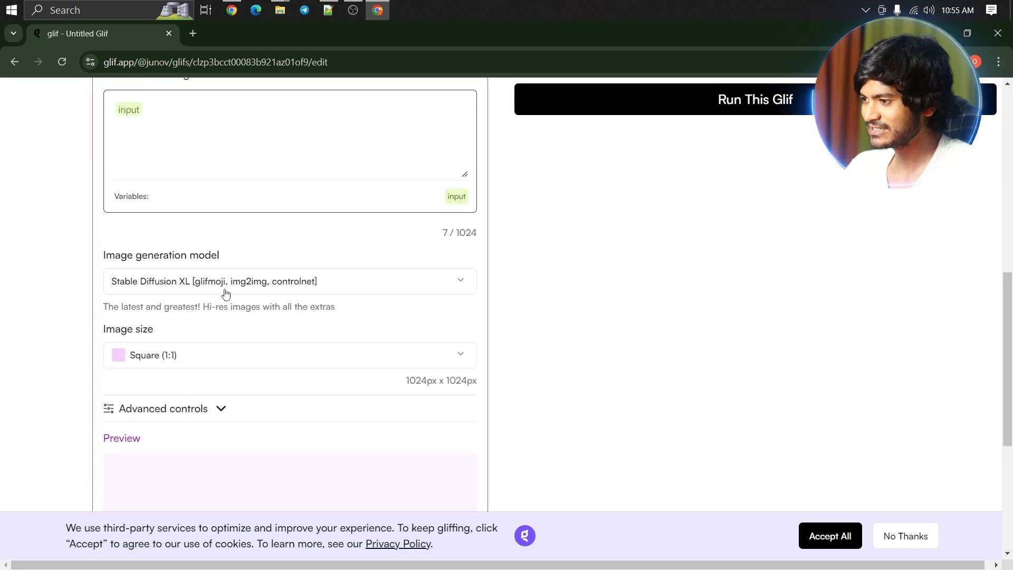
{"action": "left_click", "coordinate": [169, 290]}
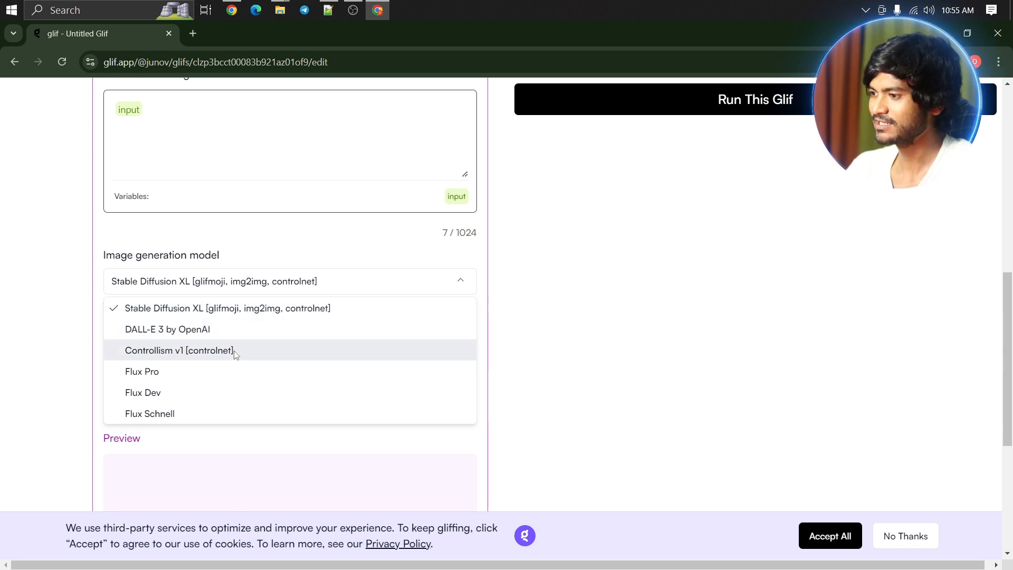
{"action": "scroll", "coordinate": [234, 356], "scroll_direction": "down", "scroll_amount": 2}
{"action": "scroll", "coordinate": [227, 338], "scroll_direction": "up", "scroll_amount": 1}
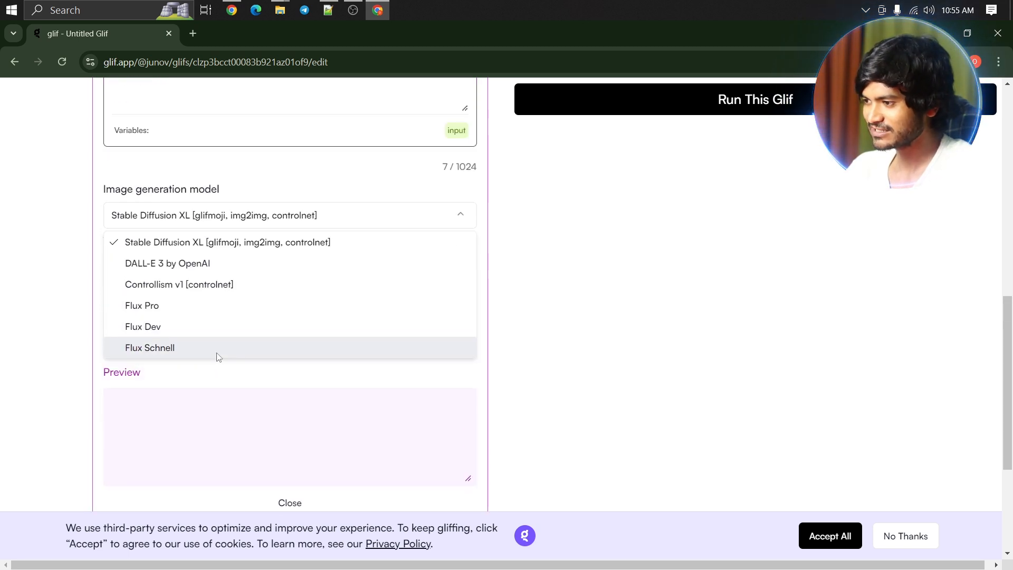
{"action": "left_click", "coordinate": [180, 311]}
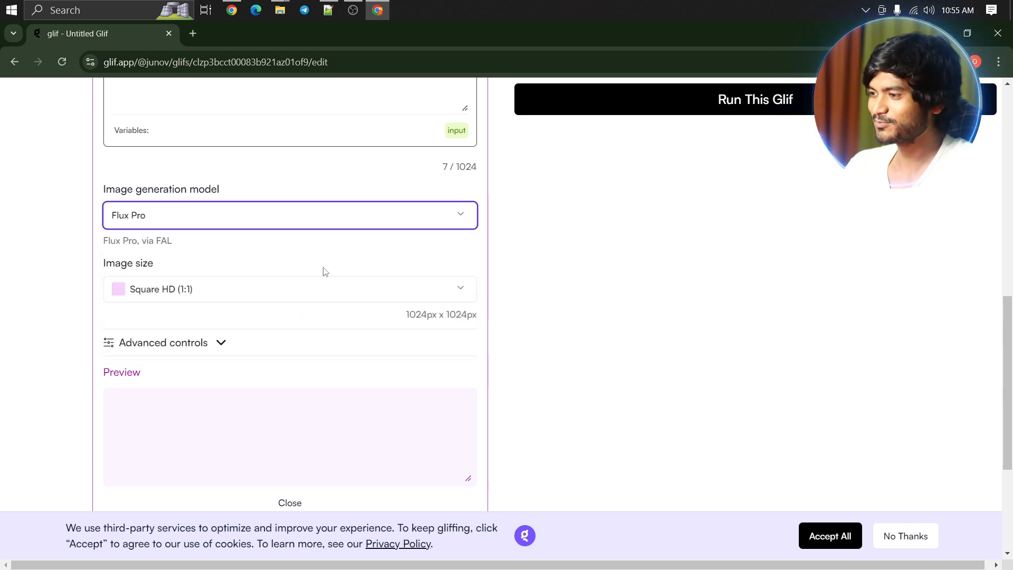
{"action": "left_click", "coordinate": [260, 299]}
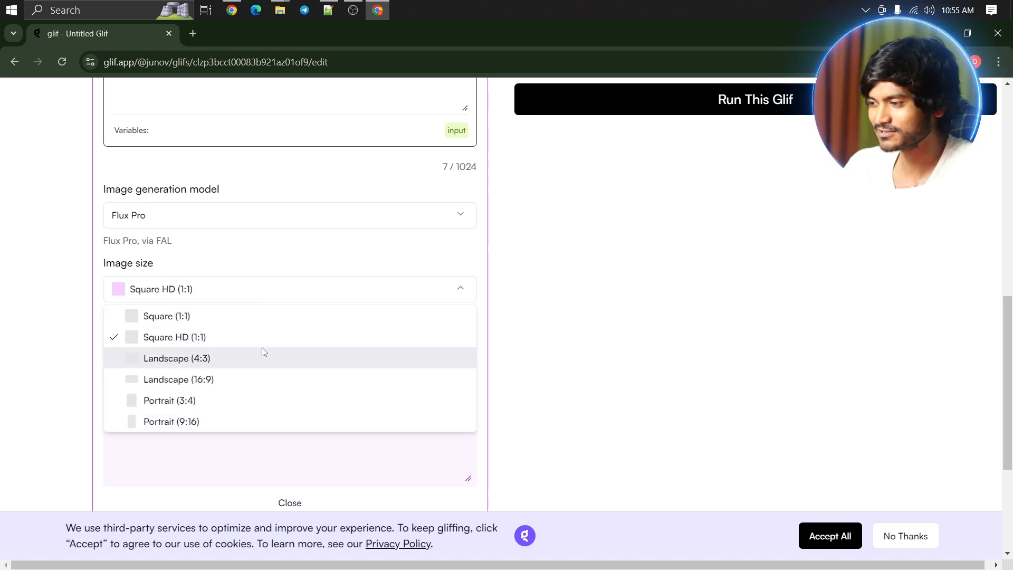
Check the account's daily rate limit and read the rate limit answer in the Glif FAQs, returning to the glif editor
{"action": "scroll", "coordinate": [672, 279], "scroll_direction": "up", "scroll_amount": 10}
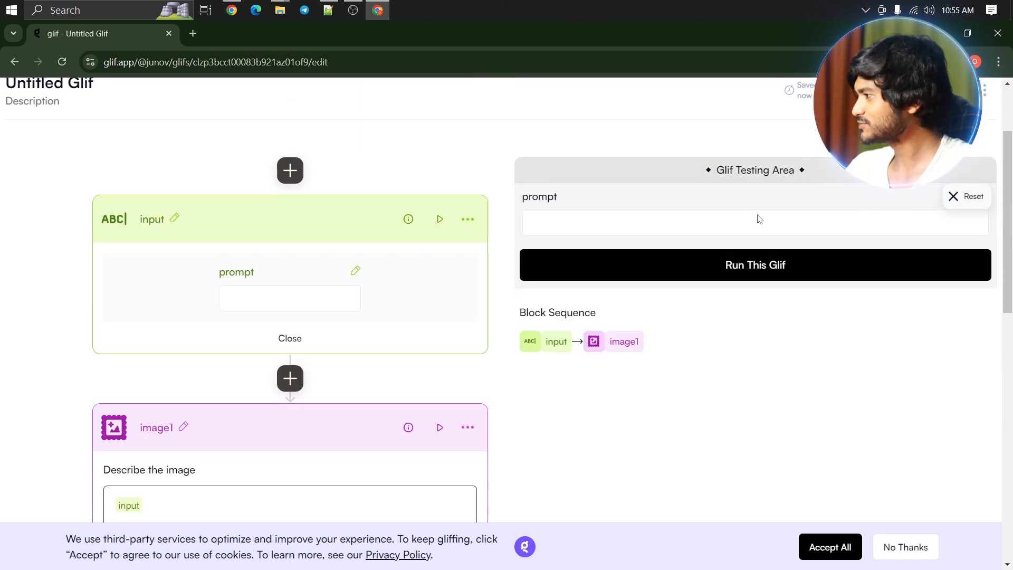
{"action": "left_click", "coordinate": [989, 133]}
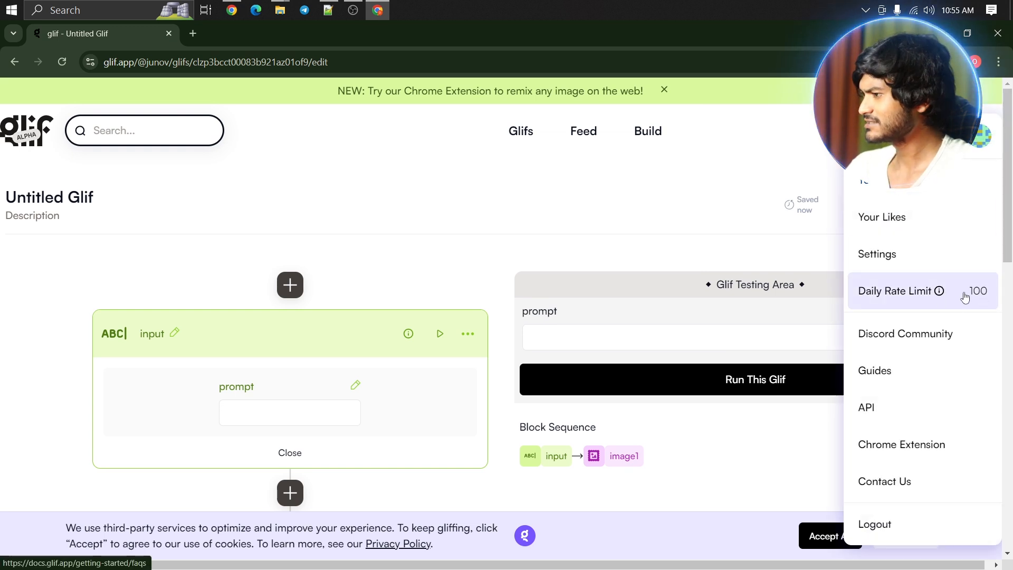
{"action": "left_click", "coordinate": [231, 10]}
{"action": "left_click", "coordinate": [723, 35]}
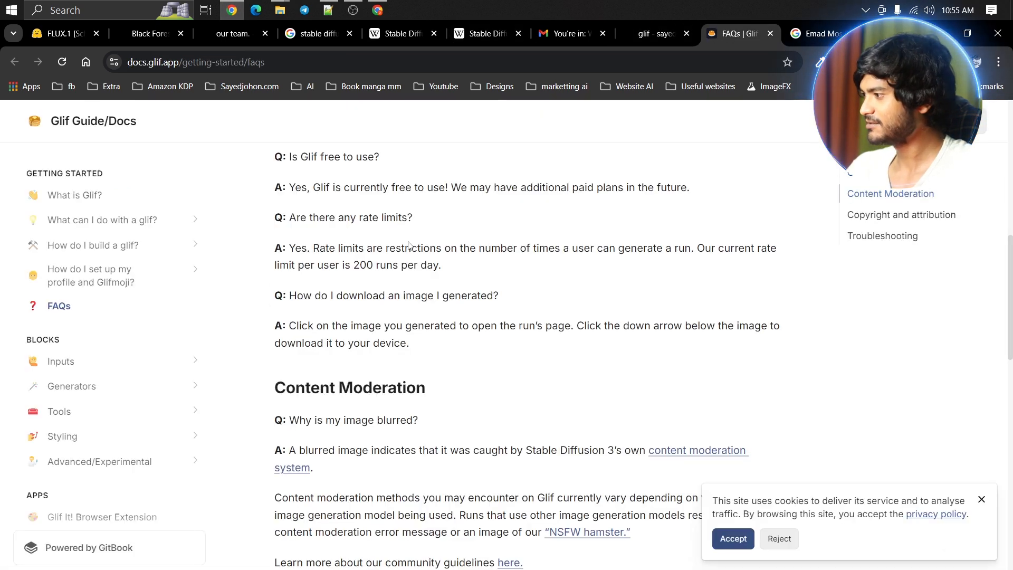
{"action": "left_click_drag", "start_coordinate": [692, 248], "coordinate": [323, 265]}
{"action": "left_click_drag", "start_coordinate": [374, 264], "coordinate": [515, 271]}
{"action": "left_click", "coordinate": [342, 270]}
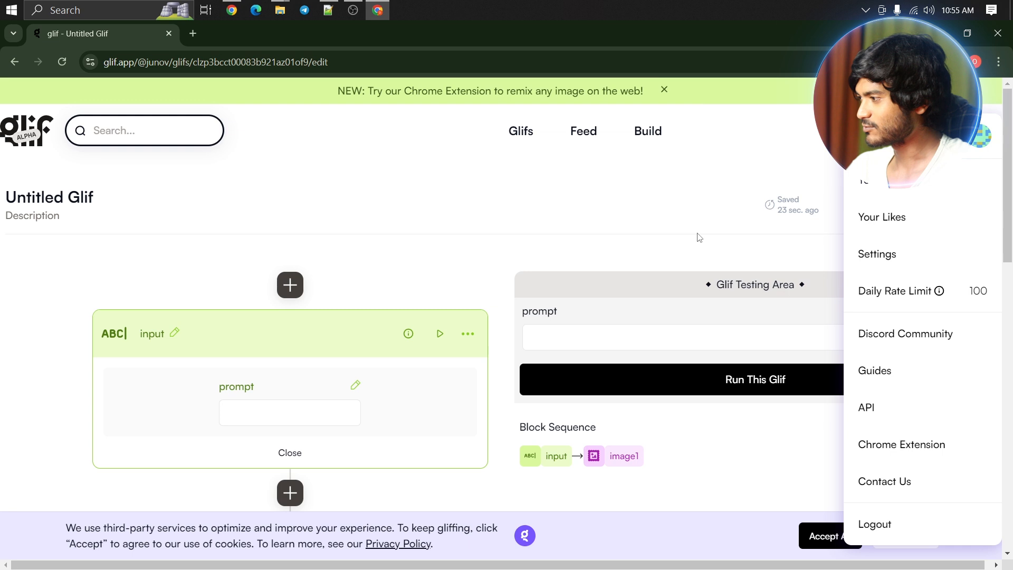
{"action": "left_click", "coordinate": [754, 226]}
Set the image block's size to Landscape (16:9)
{"action": "scroll", "coordinate": [542, 211], "scroll_direction": "down", "scroll_amount": 3}
{"action": "scroll", "coordinate": [541, 211], "scroll_direction": "down", "scroll_amount": 7}
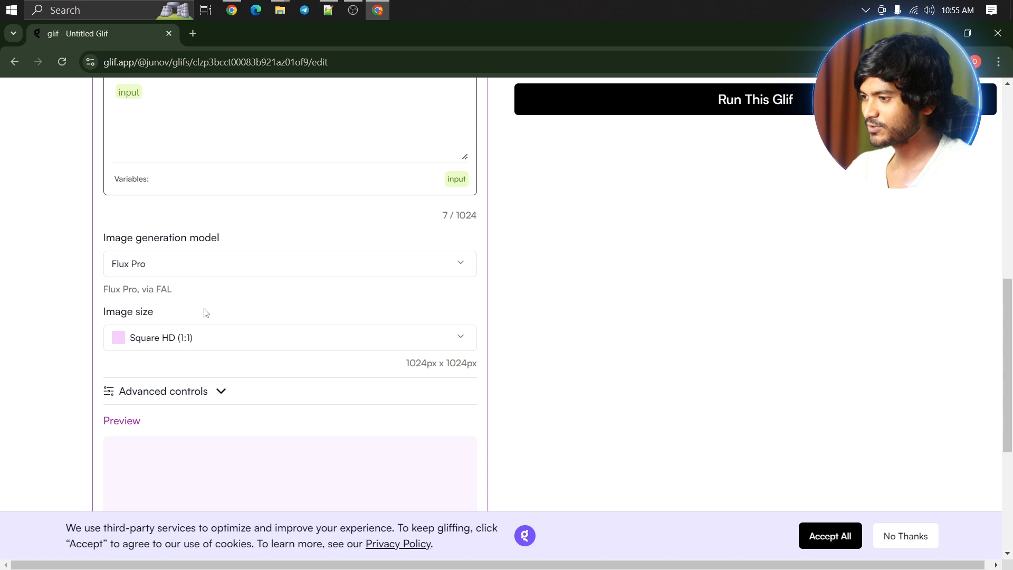
{"action": "left_click", "coordinate": [211, 344]}
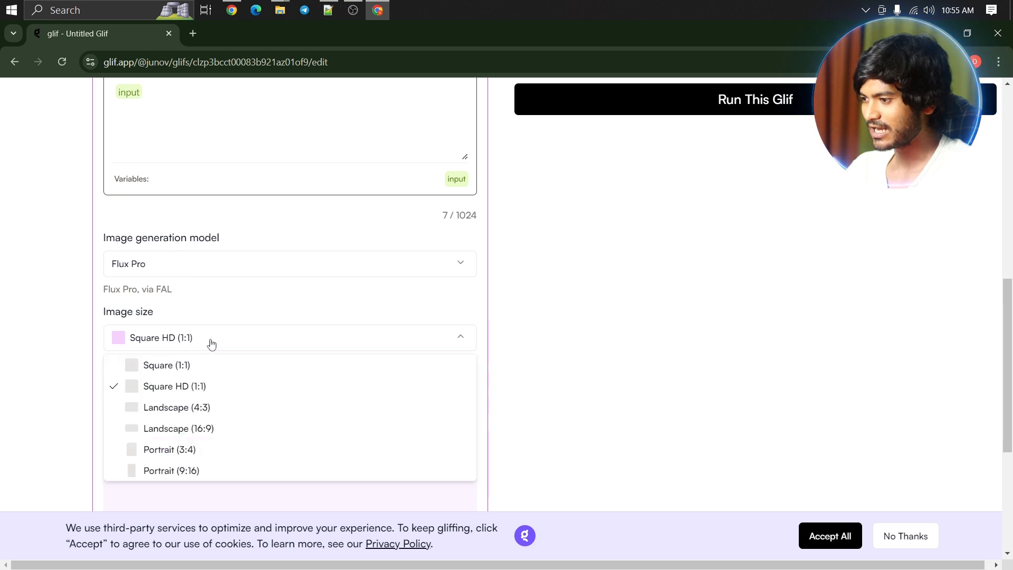
{"action": "left_click", "coordinate": [219, 433]}
Look over the image block's advanced controls for steps, prompt power and seed, and collapse them again
{"action": "scroll", "coordinate": [229, 338], "scroll_direction": "down", "scroll_amount": 3}
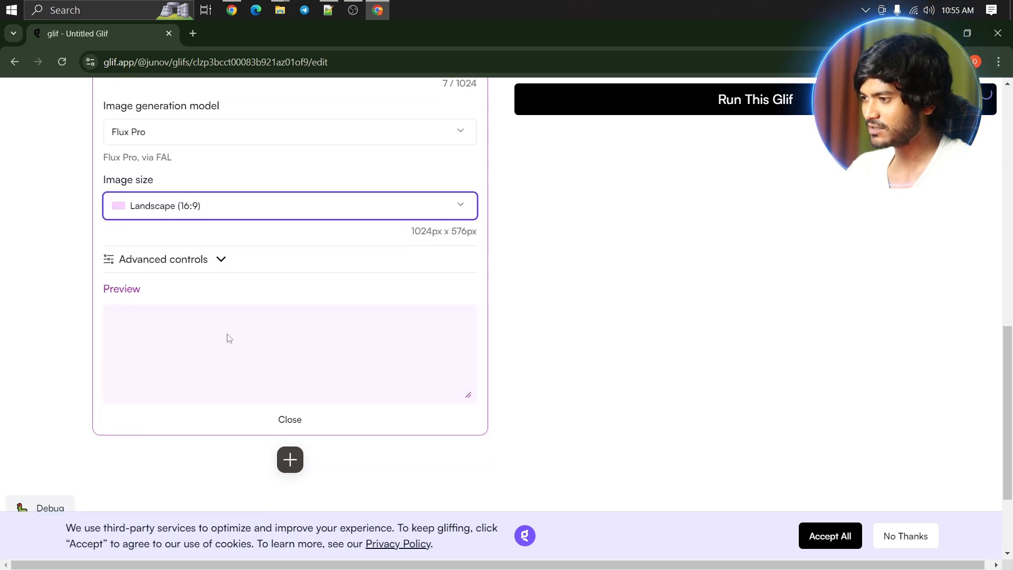
{"action": "left_click", "coordinate": [222, 259]}
{"action": "scroll", "coordinate": [219, 274], "scroll_direction": "down", "scroll_amount": 4}
{"action": "scroll", "coordinate": [221, 228], "scroll_direction": "up", "scroll_amount": 3}
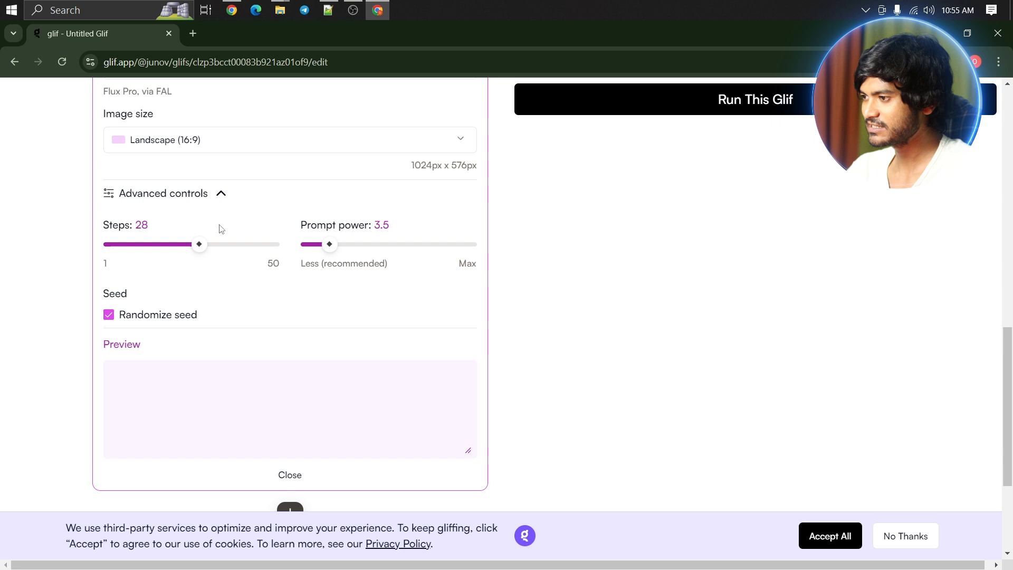
{"action": "left_click", "coordinate": [221, 193]}
{"action": "scroll", "coordinate": [242, 306], "scroll_direction": "down", "scroll_amount": 2}
{"action": "scroll", "coordinate": [244, 273], "scroll_direction": "up", "scroll_amount": 10}
{"action": "scroll", "coordinate": [244, 273], "scroll_direction": "down", "scroll_amount": 3}
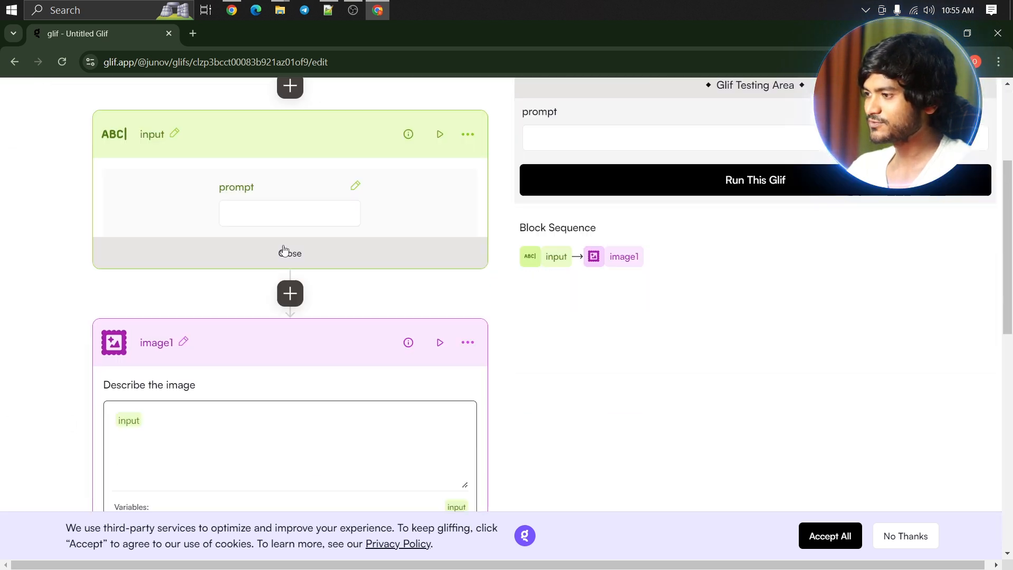
Run the glif with the test prompt 'a 5 years old boy holding a sign that reads "SHEIKH HASINA PALAICE"'
{"action": "scroll", "coordinate": [842, 344], "scroll_direction": "up", "scroll_amount": 3}
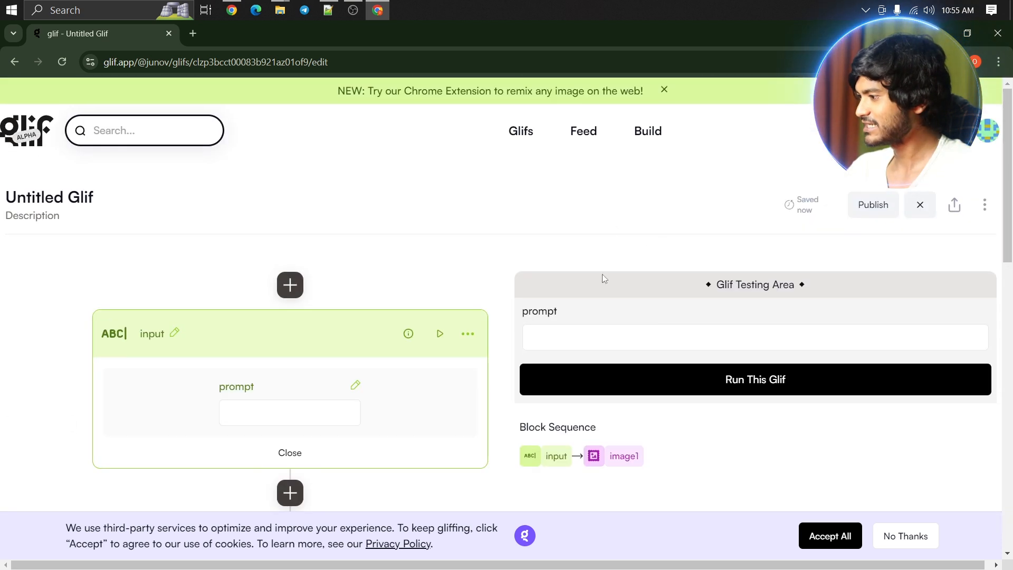
{"action": "left_click", "coordinate": [691, 339]}
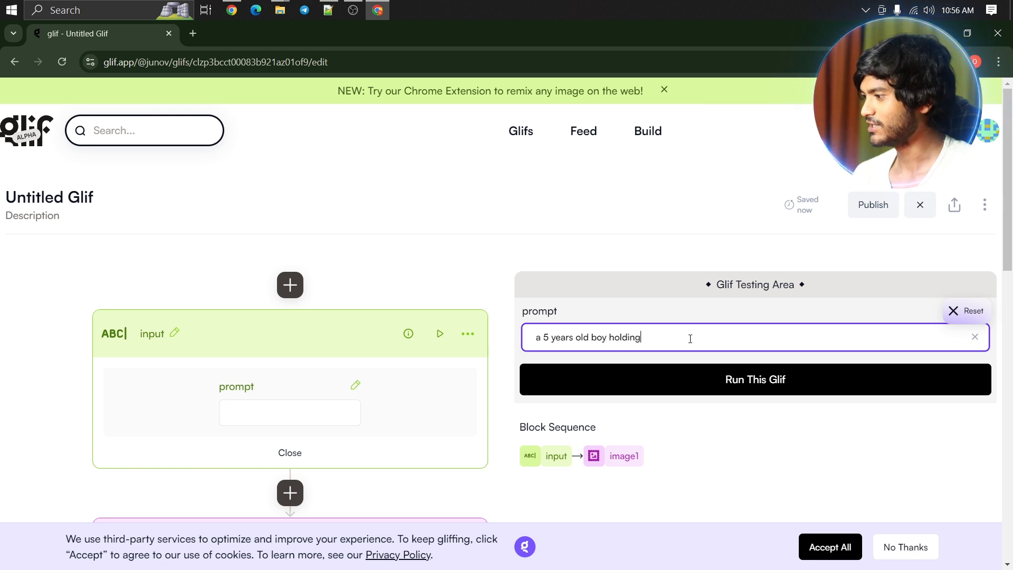
{"action": "type", "text": "sign that reads \""}
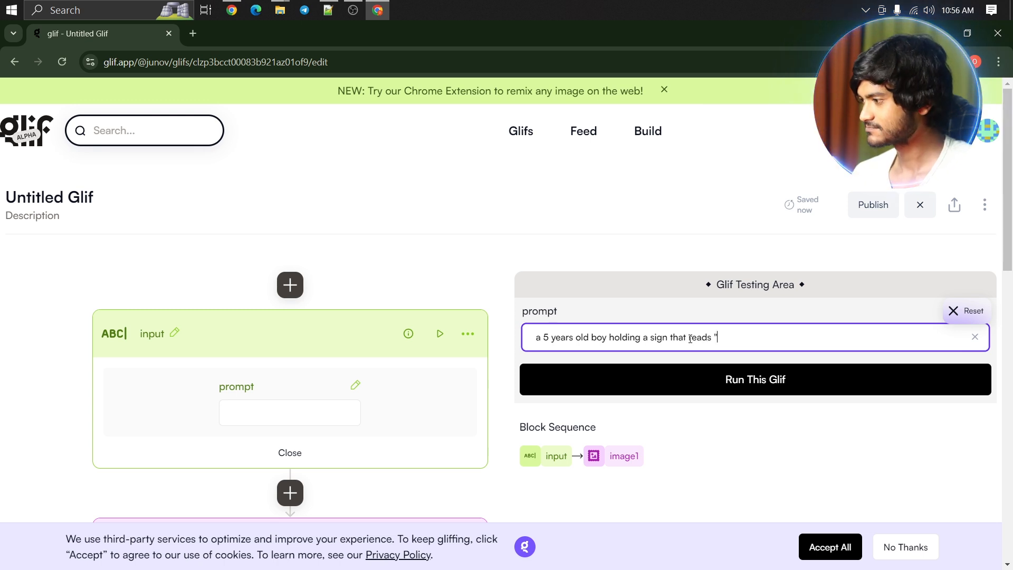
{"action": "type", "text": "SHEIKH"}
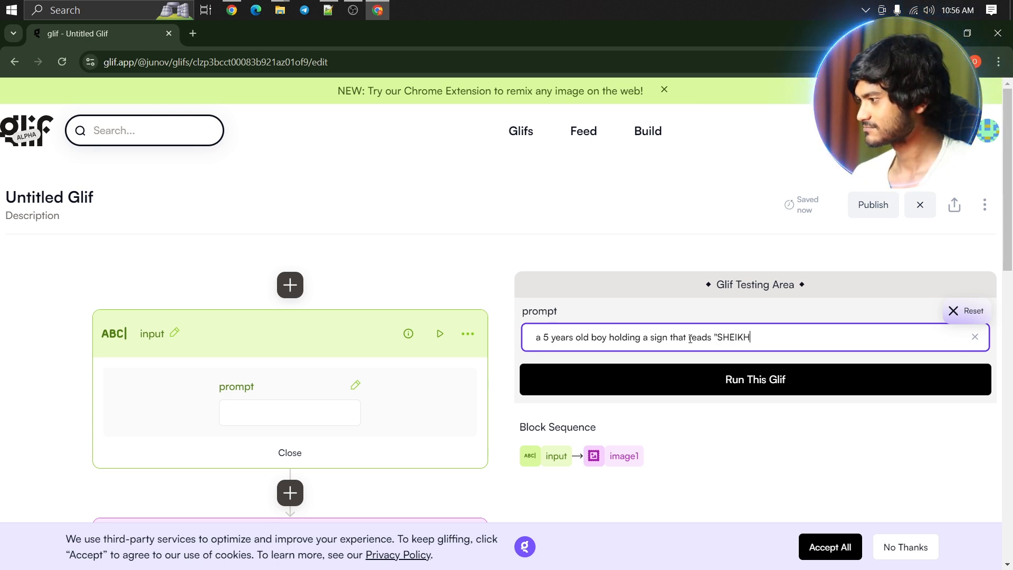
{"action": "type", "text": " HASINA PALAICE\""}
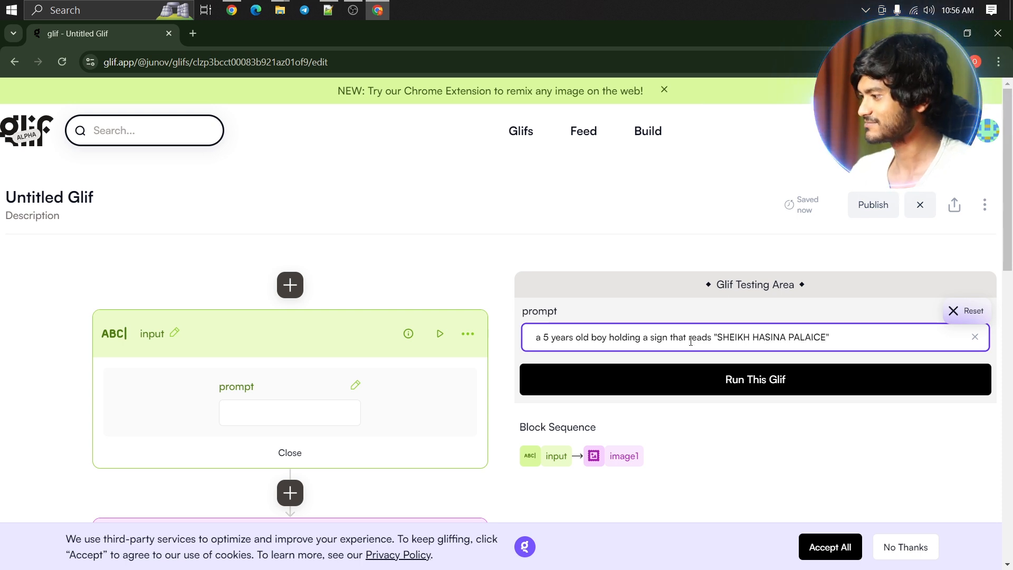
{"action": "left_click", "coordinate": [774, 389]}
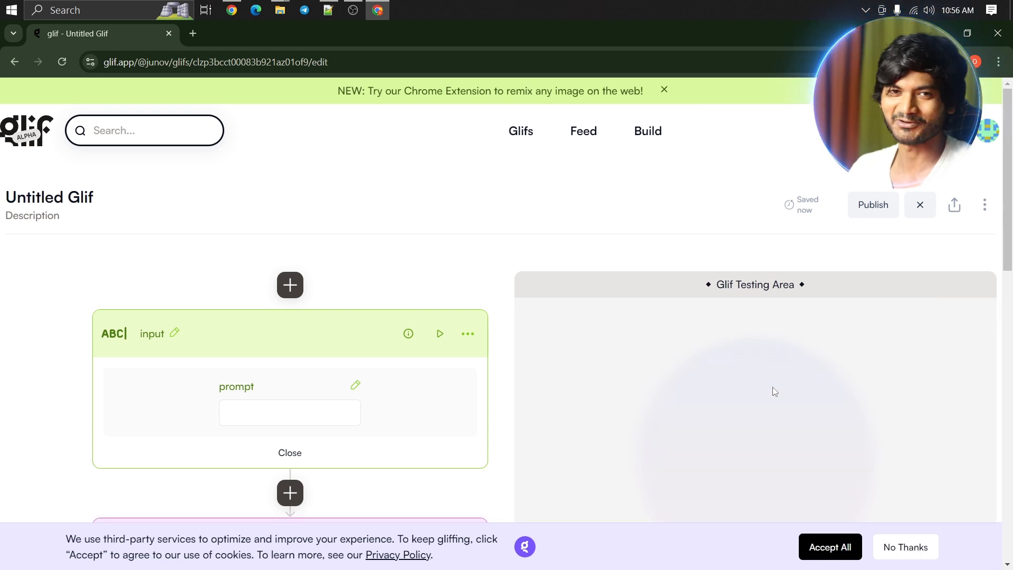
Examine the generated image of the boy with the sign, both in the testing area and enlarged
{"action": "scroll", "coordinate": [672, 302], "scroll_direction": "down", "scroll_amount": 2}
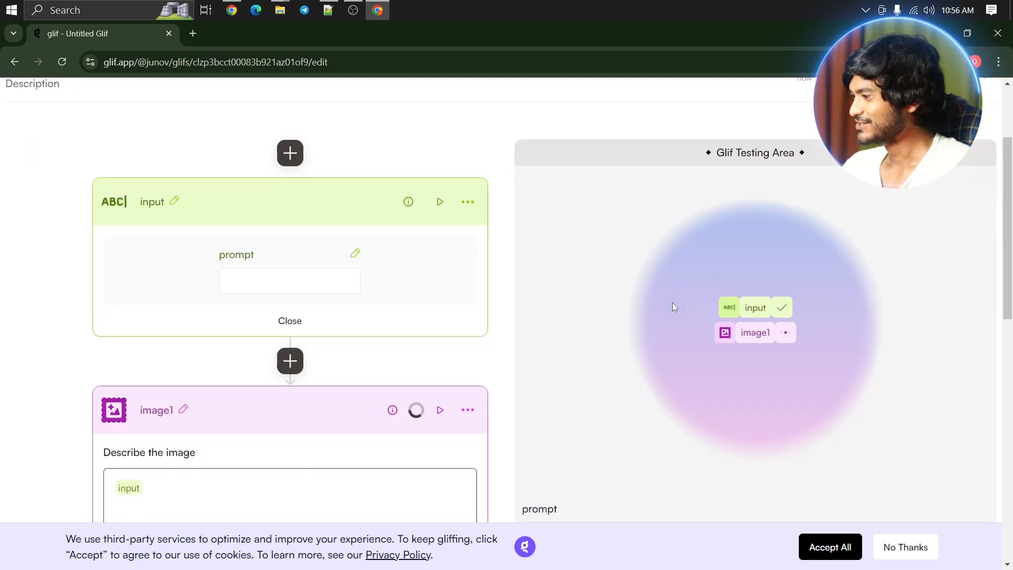
{"action": "scroll", "coordinate": [669, 285], "scroll_direction": "down", "scroll_amount": 1}
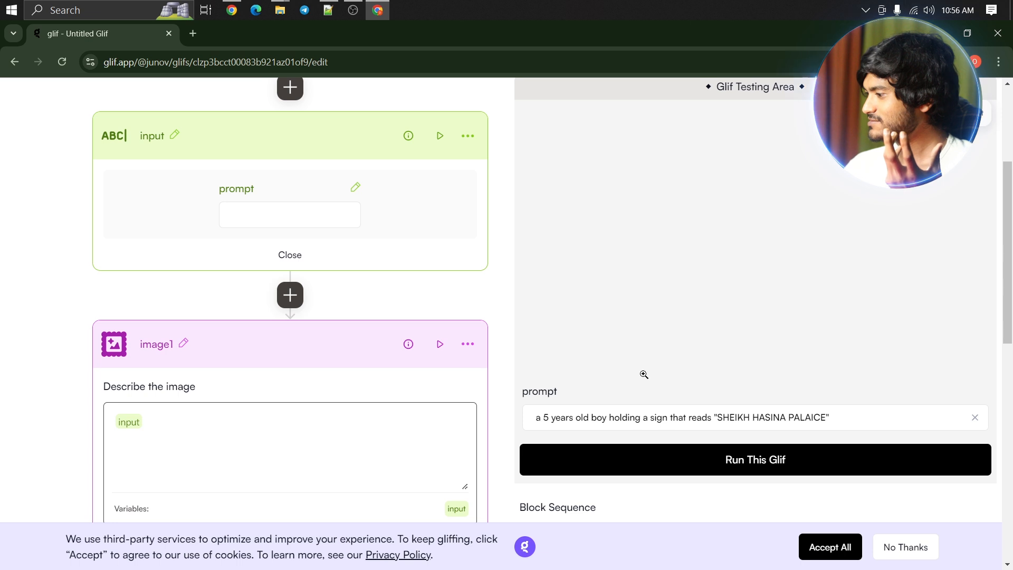
{"action": "scroll", "coordinate": [735, 417], "scroll_direction": "up", "scroll_amount": 4}
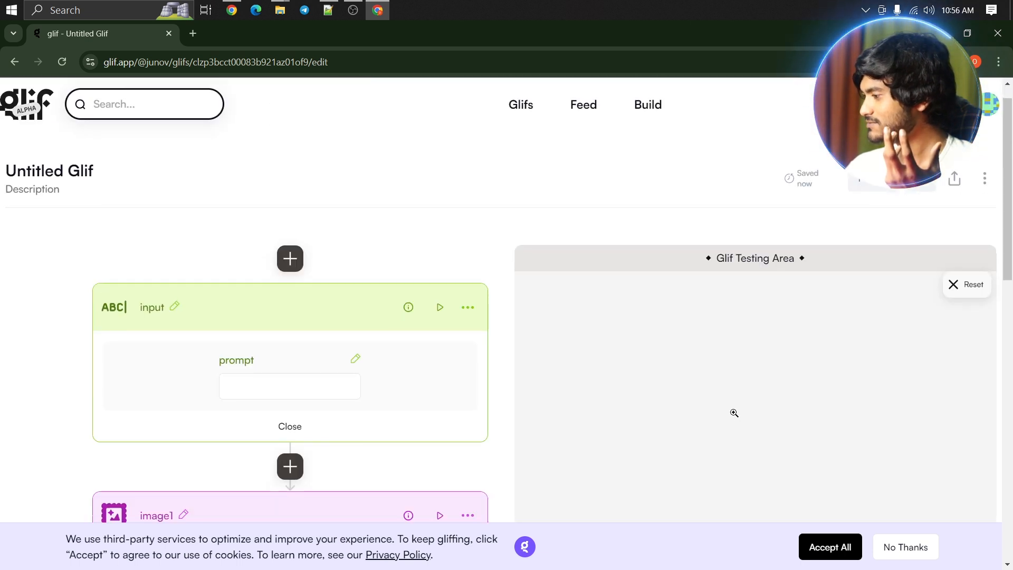
{"action": "scroll", "coordinate": [734, 415], "scroll_direction": "down", "scroll_amount": 4}
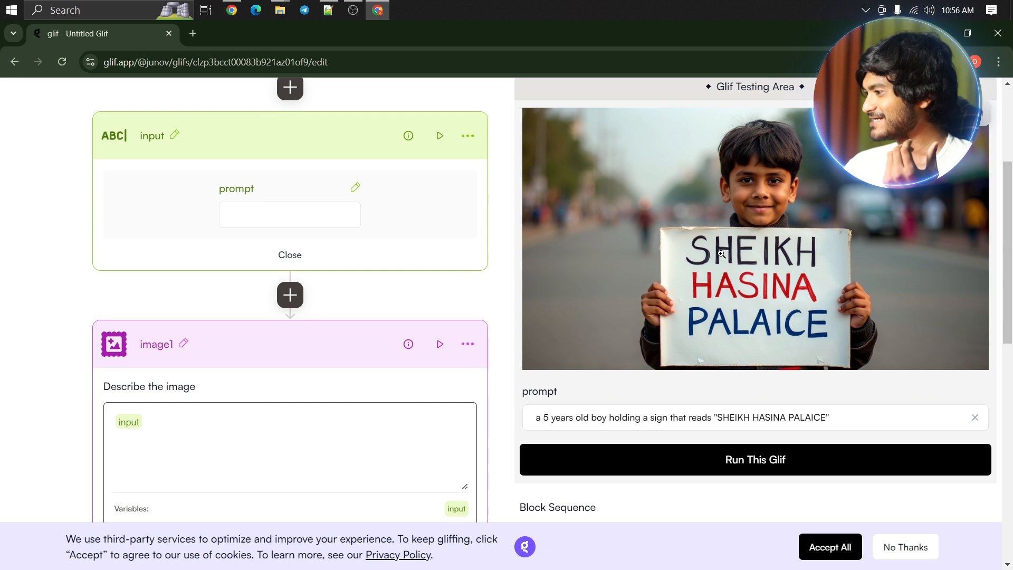
{"action": "left_click", "coordinate": [739, 204]}
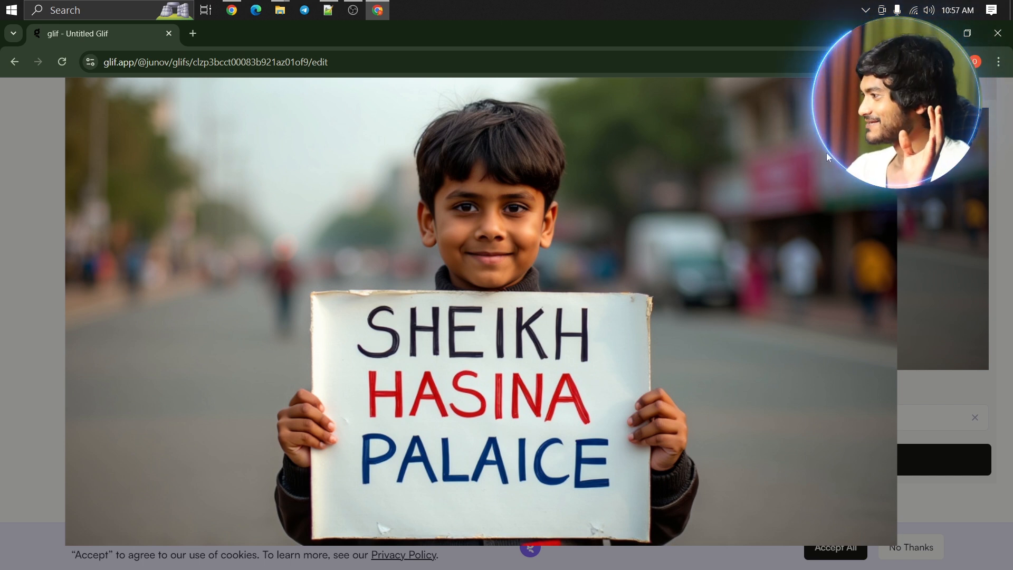
{"action": "key", "text": "Escape"}
{"action": "scroll", "coordinate": [651, 279], "scroll_direction": "down", "scroll_amount": 4}
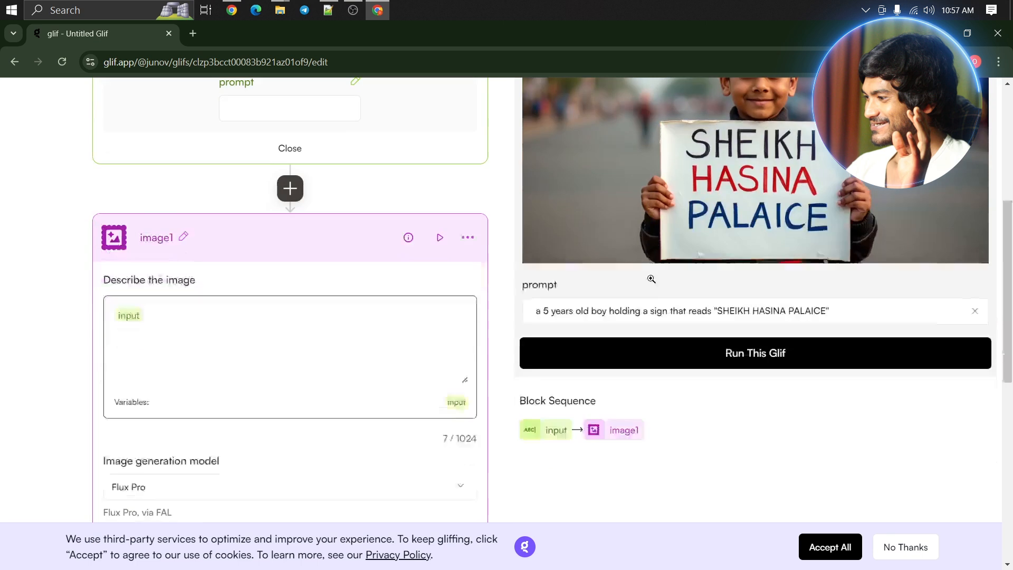
{"action": "scroll", "coordinate": [651, 279], "scroll_direction": "up", "scroll_amount": 5}
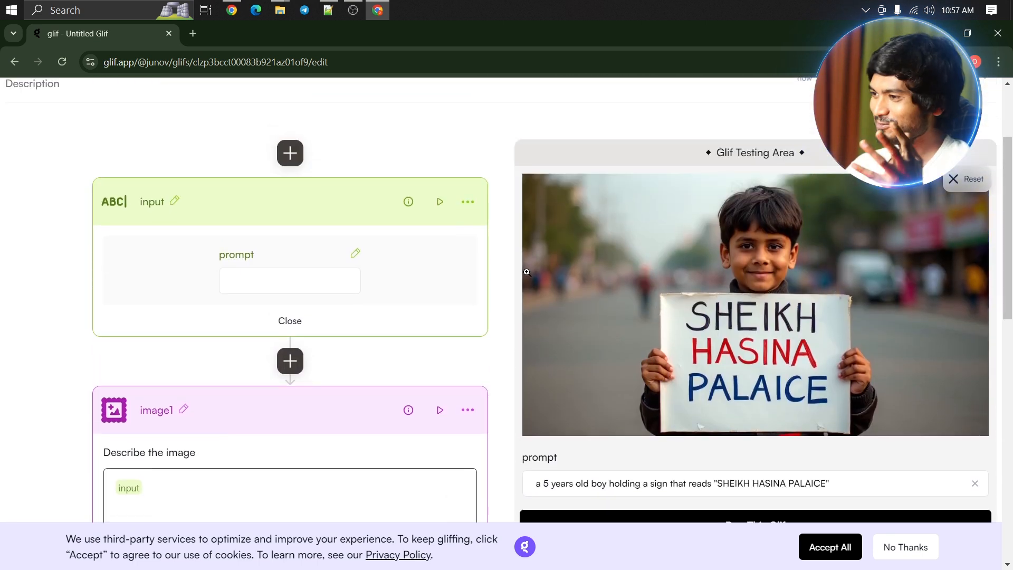
{"action": "scroll", "coordinate": [528, 272], "scroll_direction": "up", "scroll_amount": 3}
{"action": "scroll", "coordinate": [528, 273], "scroll_direction": "down", "scroll_amount": 5}
{"action": "left_click", "coordinate": [717, 210]}
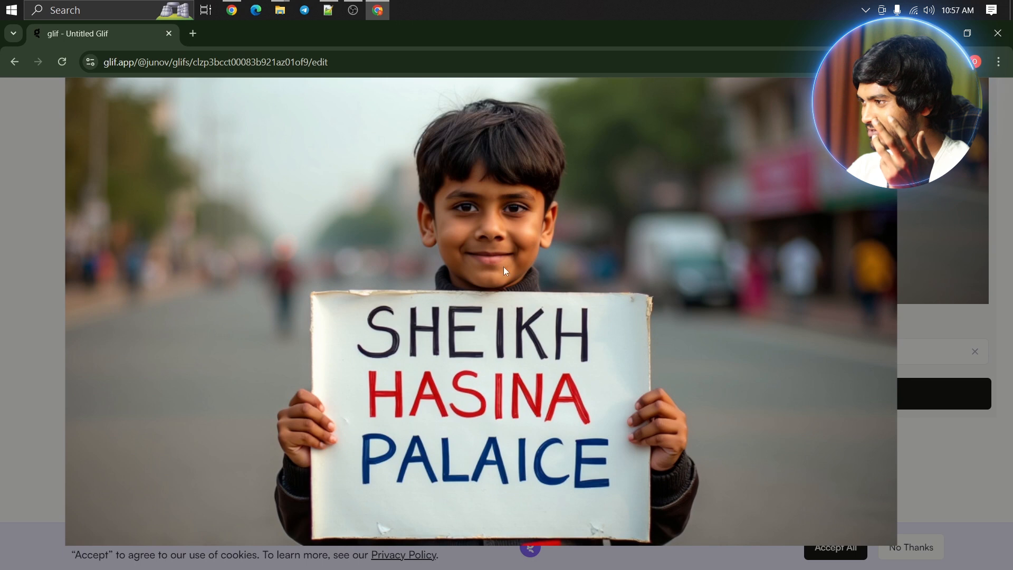
Switch to the Black Forest Labs website and enlarge the first image of its Get Creative gallery
{"action": "left_click", "coordinate": [232, 10]}
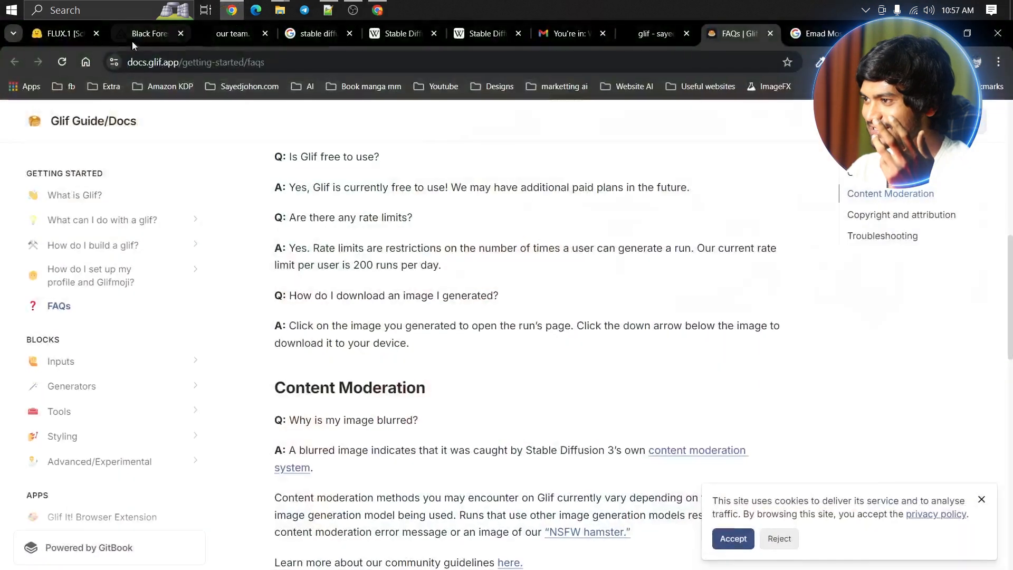
{"action": "left_click", "coordinate": [136, 38]}
{"action": "scroll", "coordinate": [310, 218], "scroll_direction": "up", "scroll_amount": 10}
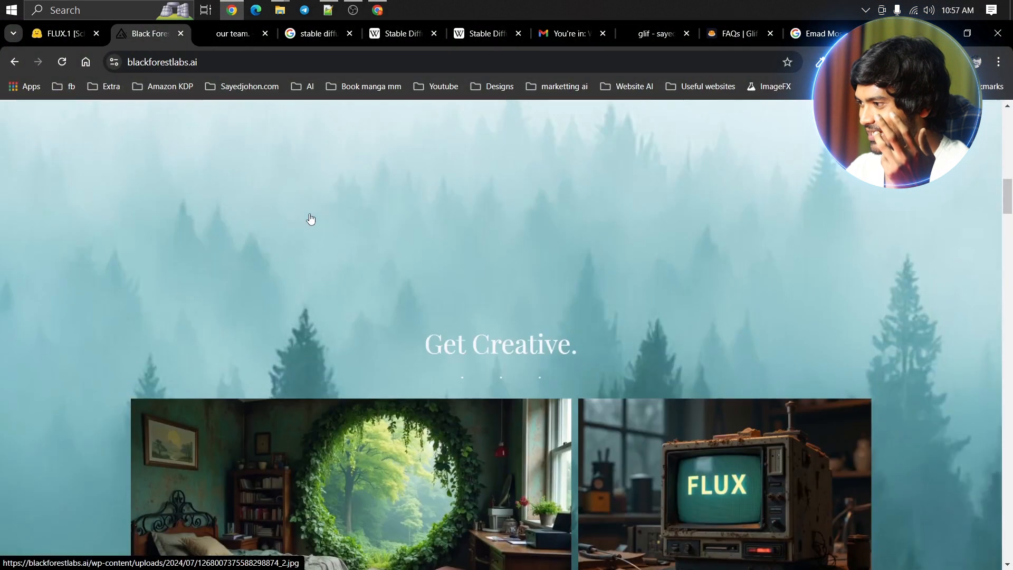
{"action": "scroll", "coordinate": [310, 218], "scroll_direction": "down", "scroll_amount": 5}
{"action": "left_click", "coordinate": [375, 255]}
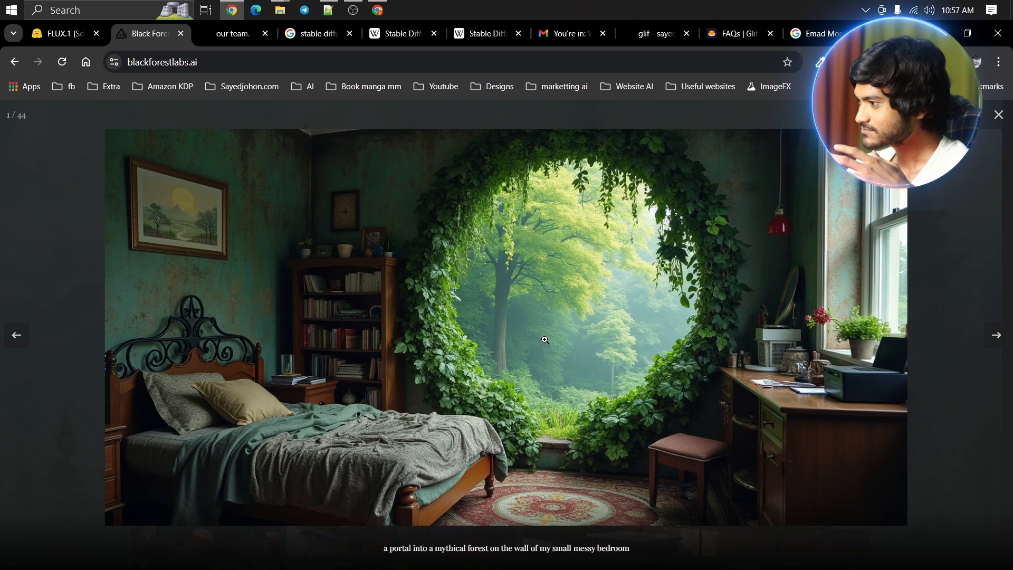
Page forward through the enlarged gallery images as far as the barn photograph, and close the viewer
{"action": "left_click", "coordinate": [995, 335]}
{"action": "left_click", "coordinate": [995, 335]}
{"action": "left_click", "coordinate": [995, 337]}
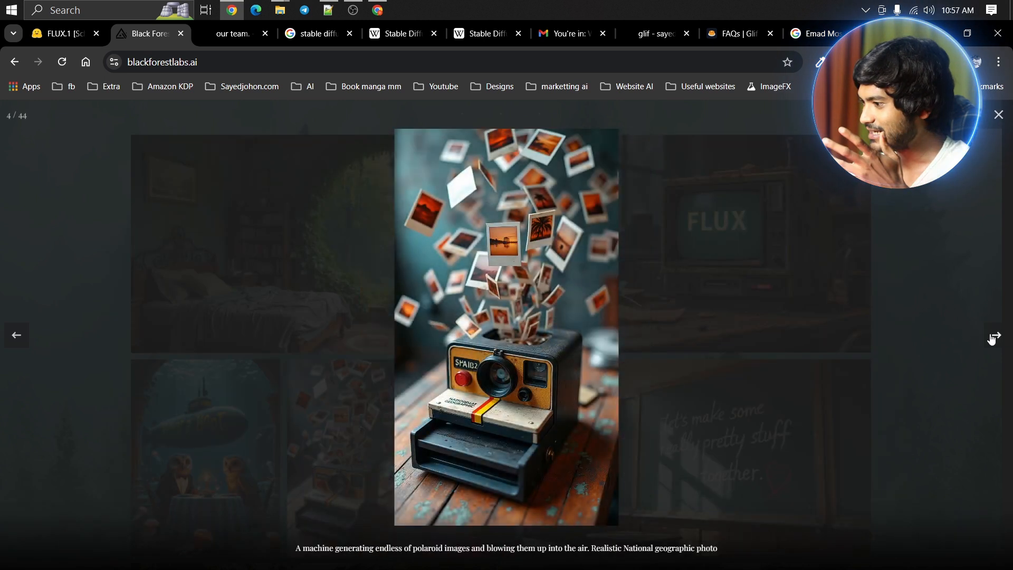
{"action": "left_click", "coordinate": [993, 337]}
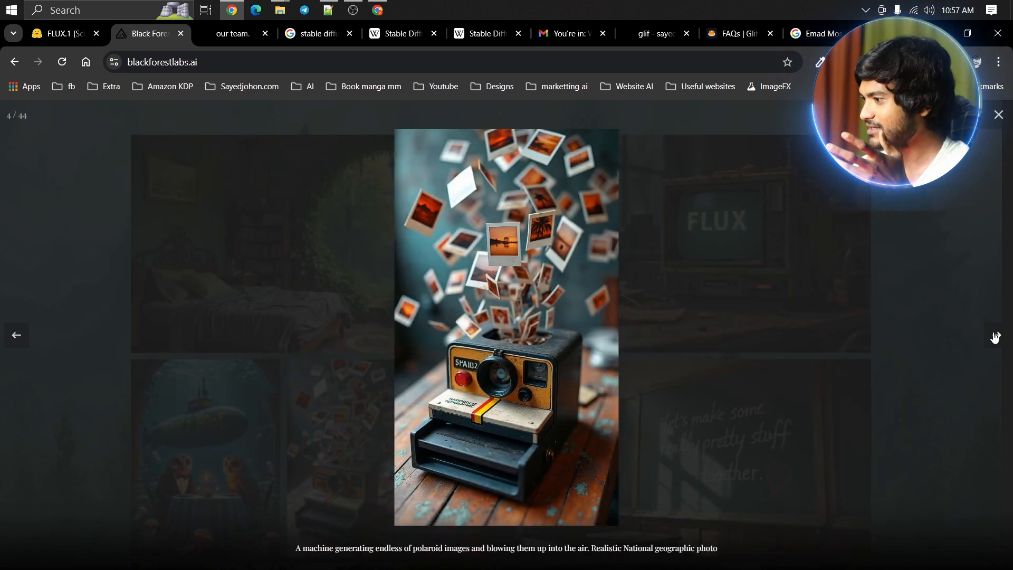
{"action": "left_click", "coordinate": [995, 337]}
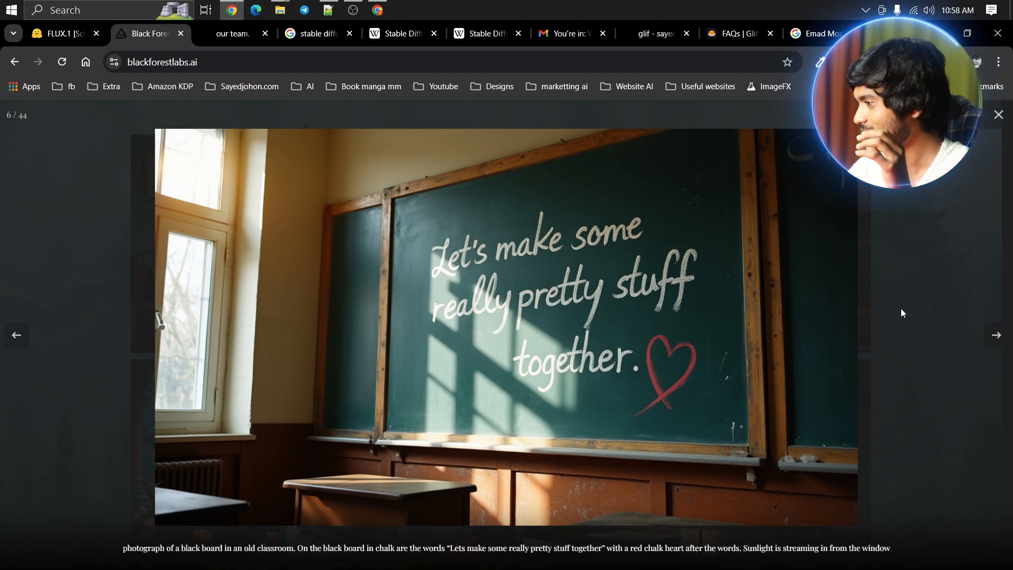
{"action": "left_click", "coordinate": [997, 336]}
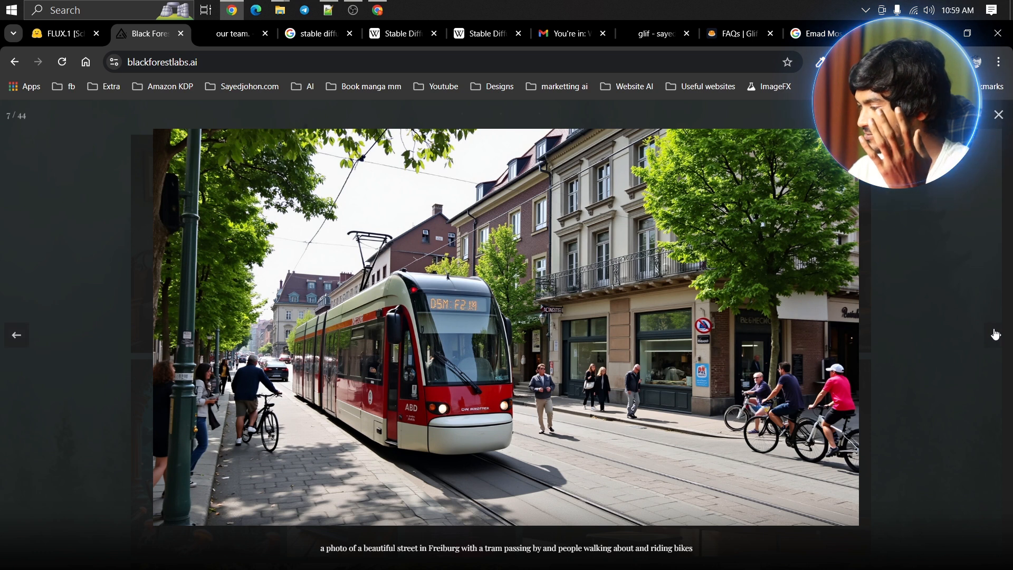
{"action": "left_click", "coordinate": [997, 336]}
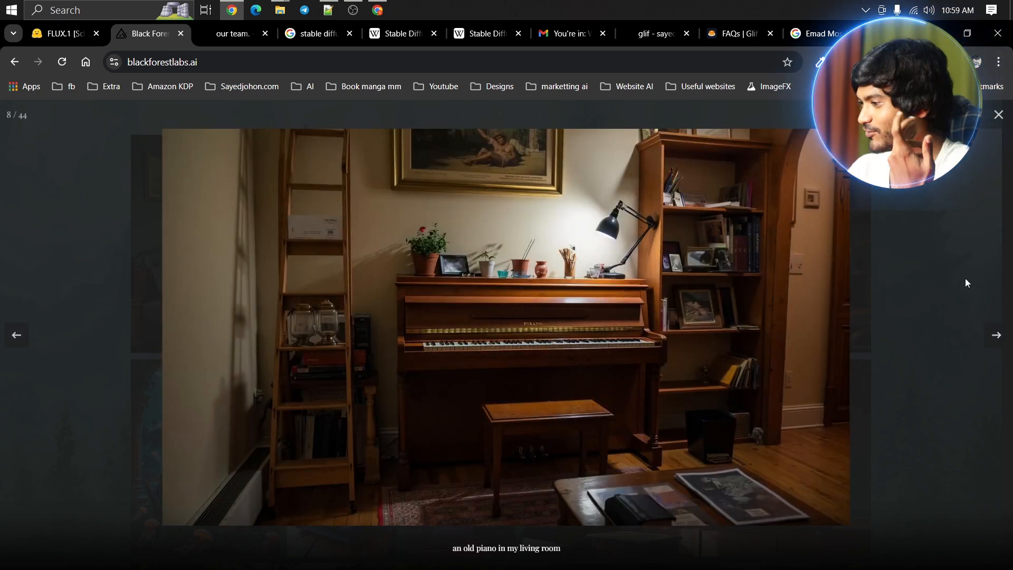
{"action": "left_click", "coordinate": [997, 335]}
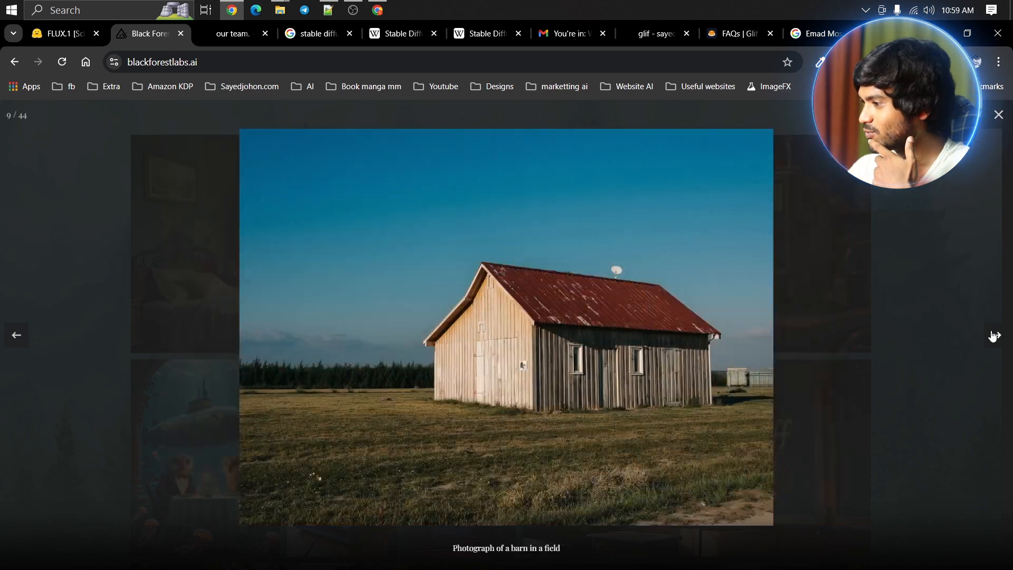
{"action": "left_click", "coordinate": [974, 258]}
View the gallery portrait of the white-haired person in sunglasses enlarged, and close it
{"action": "scroll", "coordinate": [606, 329], "scroll_direction": "down", "scroll_amount": 6}
{"action": "scroll", "coordinate": [607, 330], "scroll_direction": "up", "scroll_amount": 5}
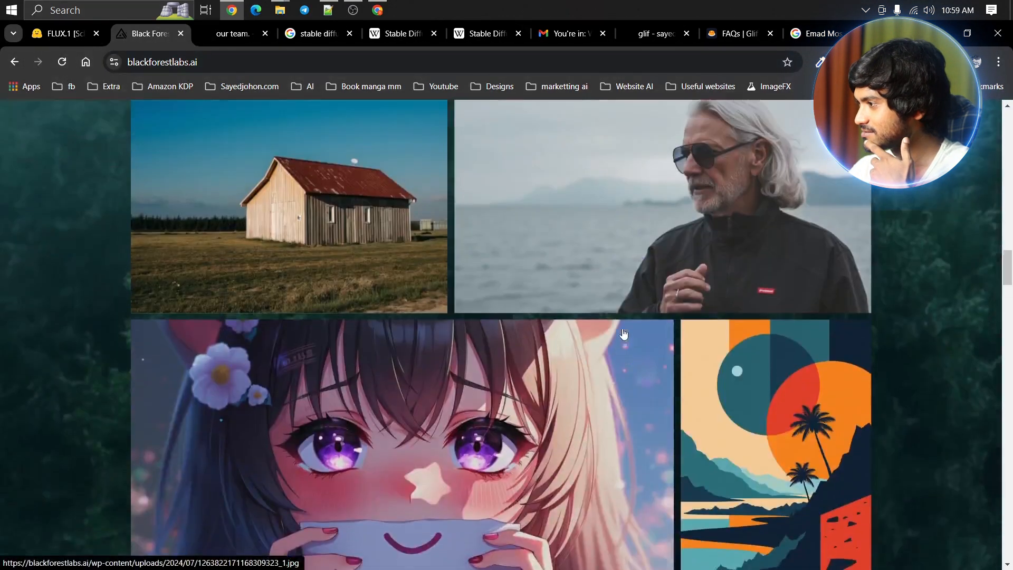
{"action": "left_click", "coordinate": [662, 229]}
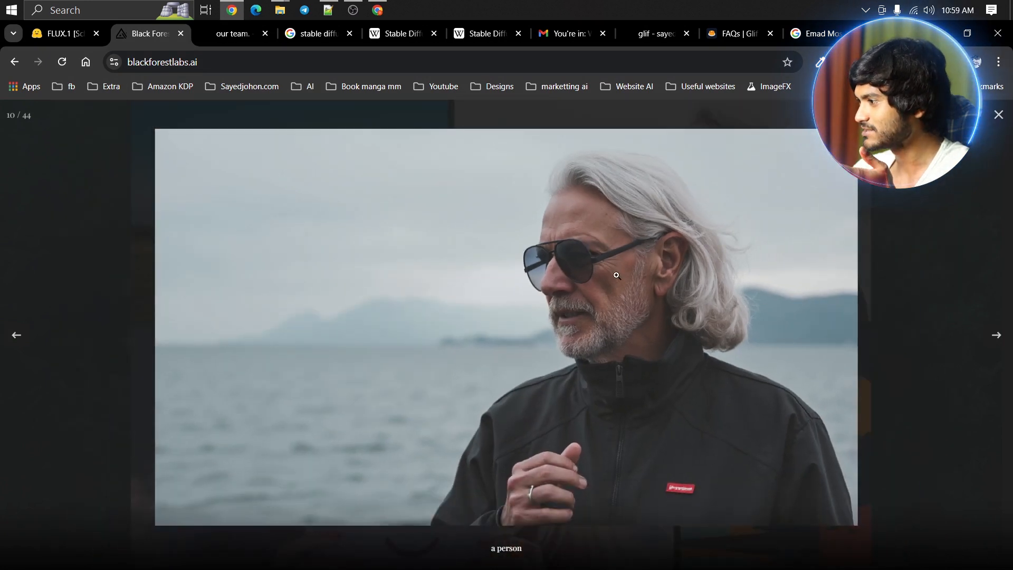
{"action": "left_click", "coordinate": [936, 214]}
Enlarge the gallery photo of three women holding up their hands, magnify it to inspect the details, and close it
{"action": "scroll", "coordinate": [687, 321], "scroll_direction": "down", "scroll_amount": 10}
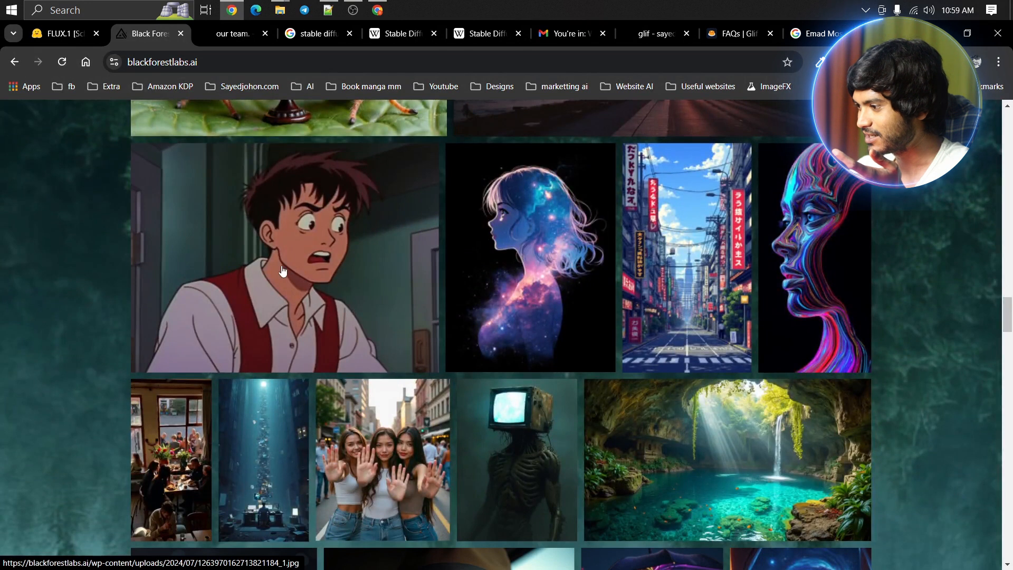
{"action": "scroll", "coordinate": [369, 296], "scroll_direction": "down", "scroll_amount": 2}
{"action": "left_click", "coordinate": [364, 308]}
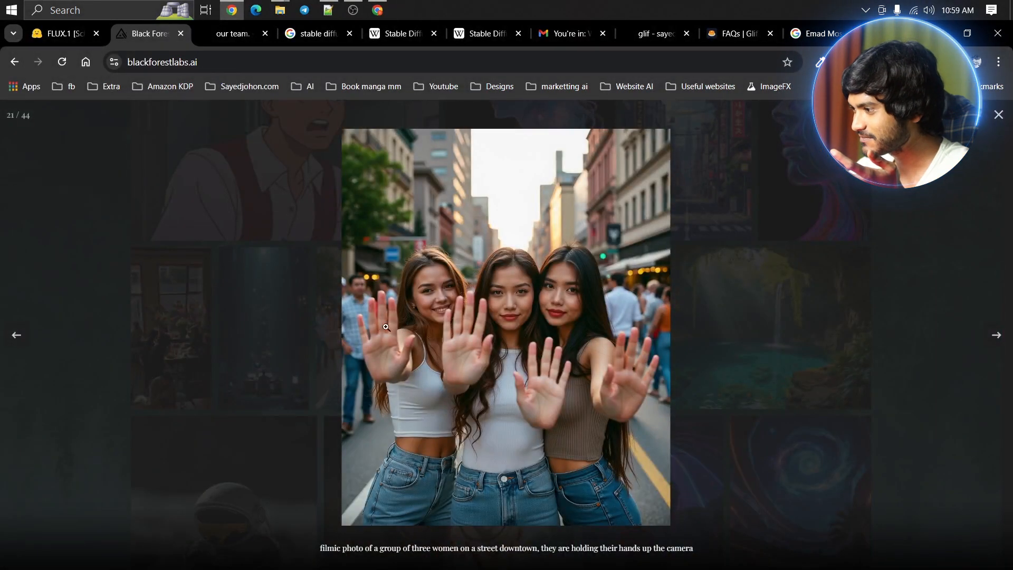
{"action": "left_click", "coordinate": [517, 292]}
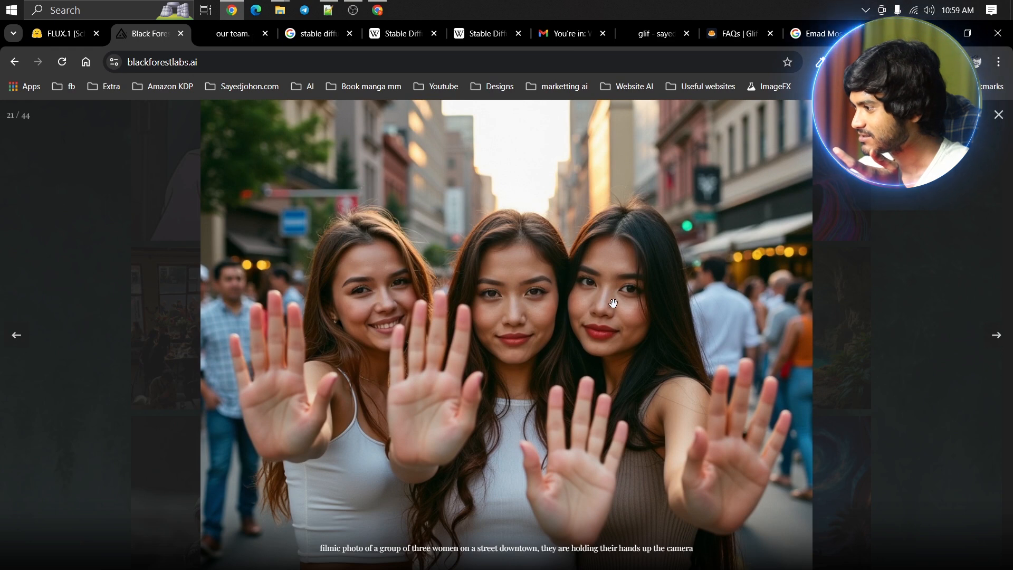
{"action": "left_click", "coordinate": [853, 265]}
View the gallery image of the tiny astronaut hatching from an egg with its prompt caption, and close it
{"action": "scroll", "coordinate": [626, 325], "scroll_direction": "down", "scroll_amount": 5}
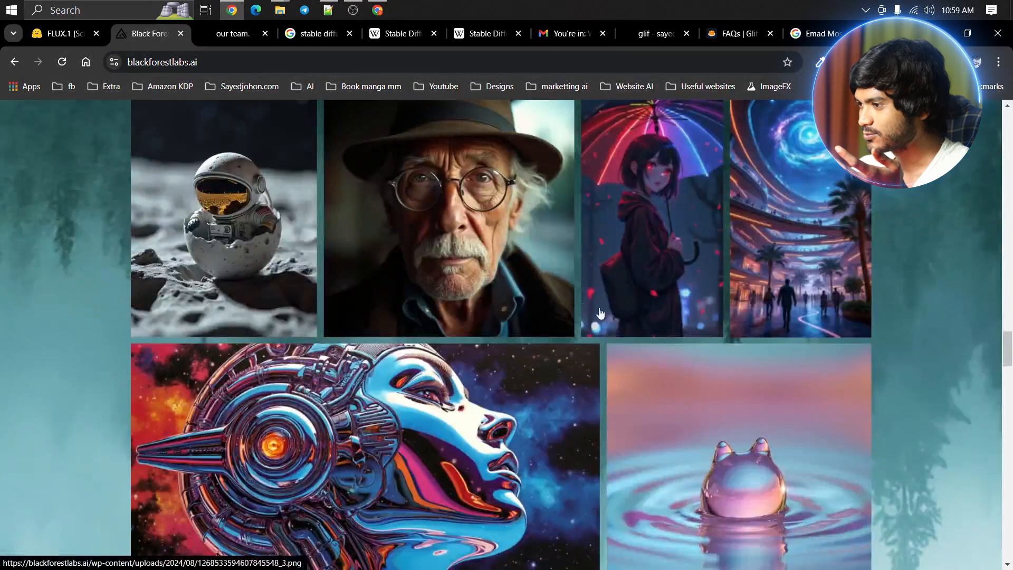
{"action": "scroll", "coordinate": [626, 325], "scroll_direction": "down", "scroll_amount": 3}
{"action": "scroll", "coordinate": [231, 225], "scroll_direction": "up", "scroll_amount": 3}
{"action": "left_click", "coordinate": [231, 226]}
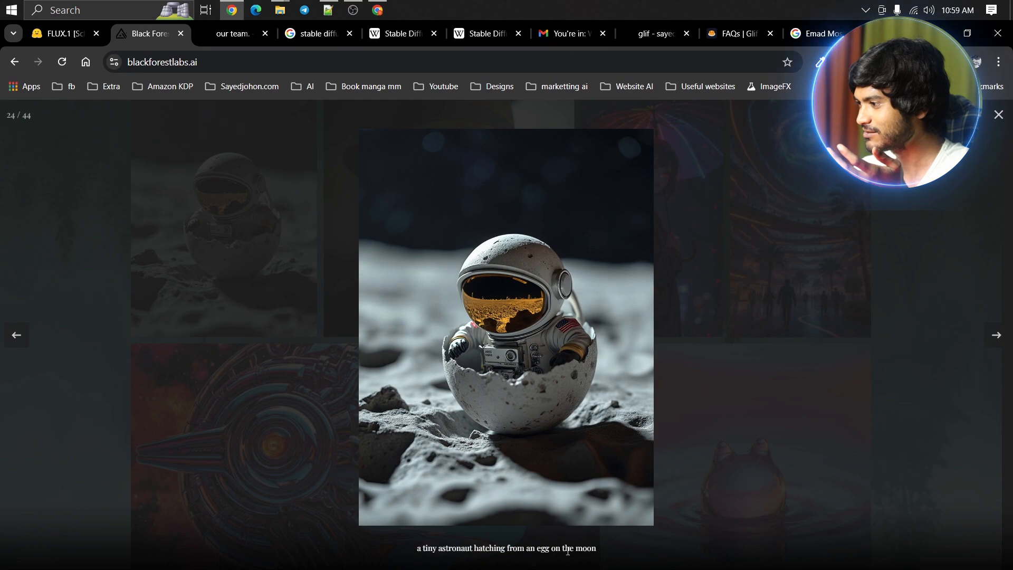
{"action": "left_click", "coordinate": [781, 247]}
View the enlarged gallery images from the donut creature to the lynx, magnify the miniature village on a flower, and close the viewer
{"action": "scroll", "coordinate": [477, 293], "scroll_direction": "down", "scroll_amount": 7}
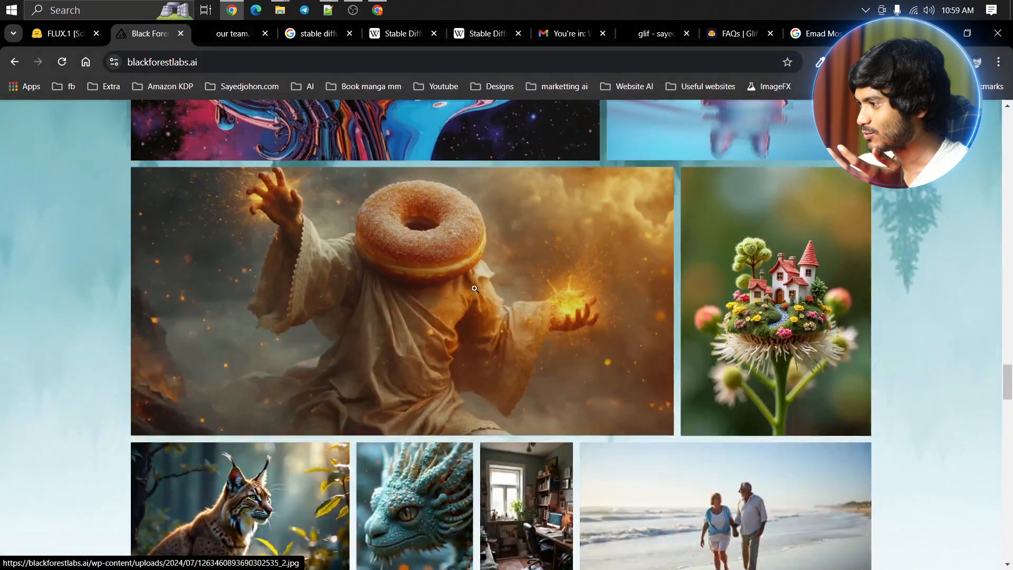
{"action": "left_click", "coordinate": [478, 293]}
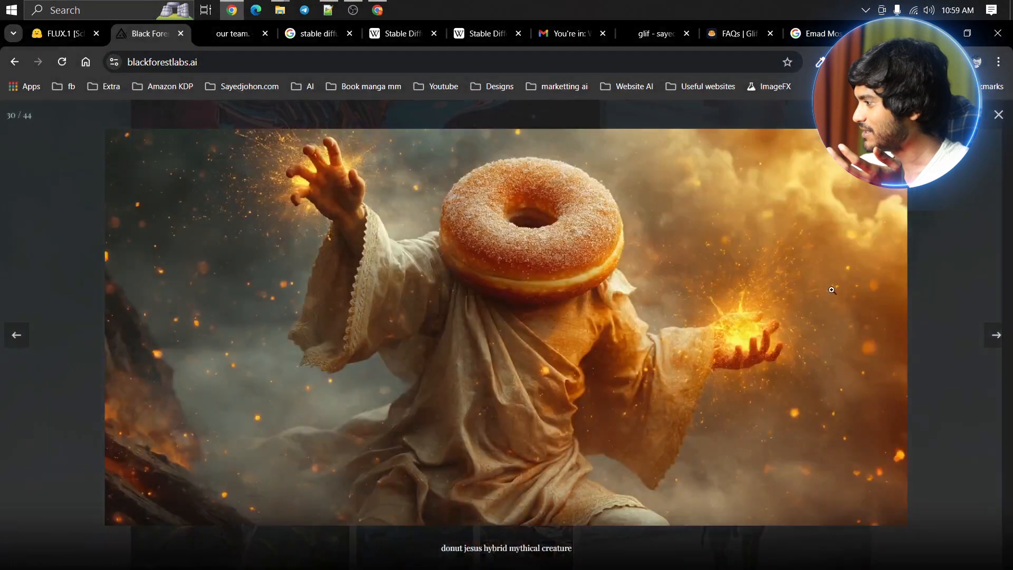
{"action": "left_click", "coordinate": [989, 339]}
{"action": "left_click", "coordinate": [989, 338]}
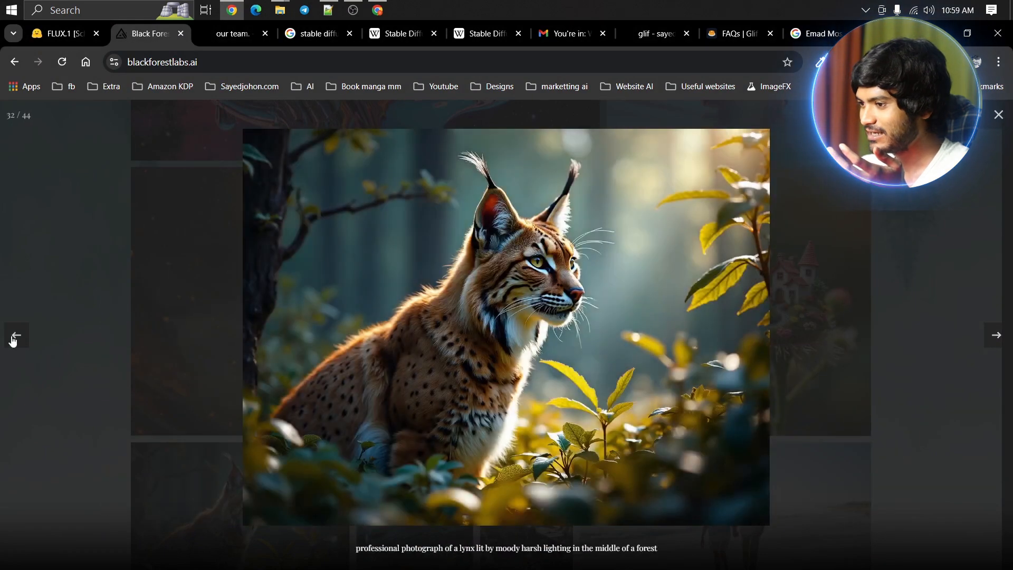
{"action": "left_click", "coordinate": [14, 335]}
{"action": "left_click", "coordinate": [518, 309]}
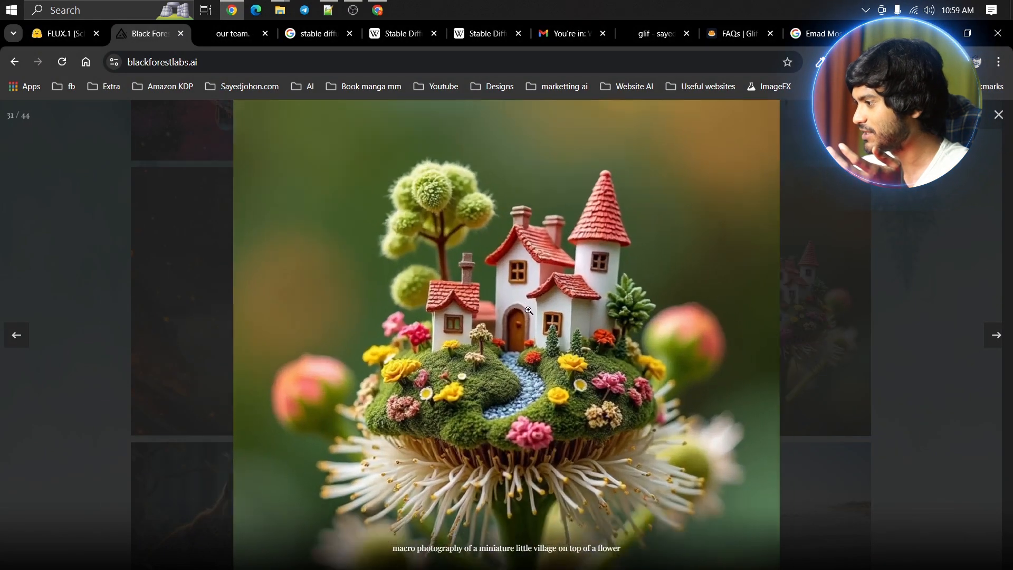
{"action": "left_click", "coordinate": [518, 309]}
{"action": "left_click", "coordinate": [778, 299]}
{"action": "scroll", "coordinate": [630, 366], "scroll_direction": "down", "scroll_amount": 9}
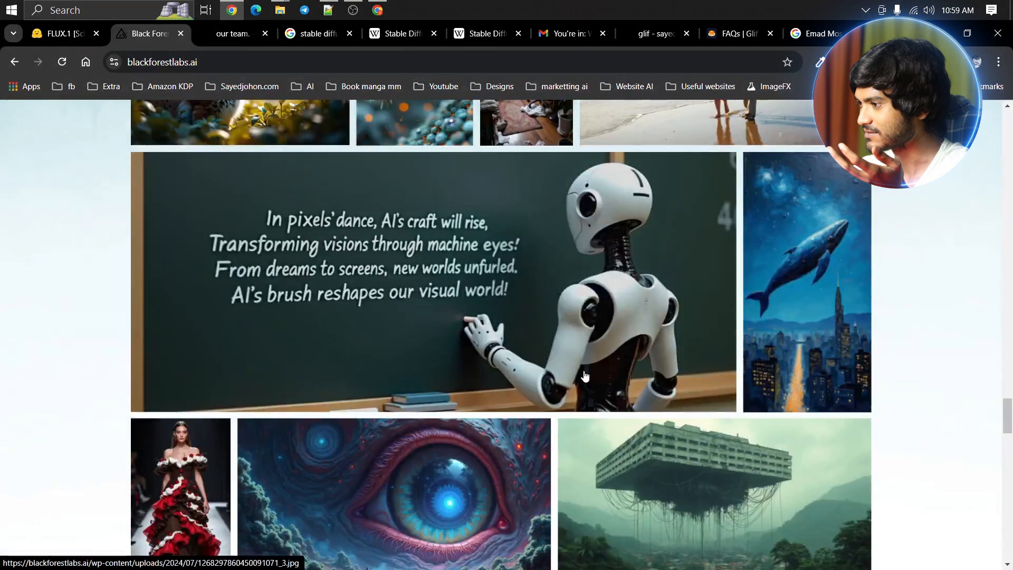
Switch from the gallery to the existing glif and review its optimized-prompt block
{"action": "scroll", "coordinate": [631, 176], "scroll_direction": "up", "scroll_amount": 14}
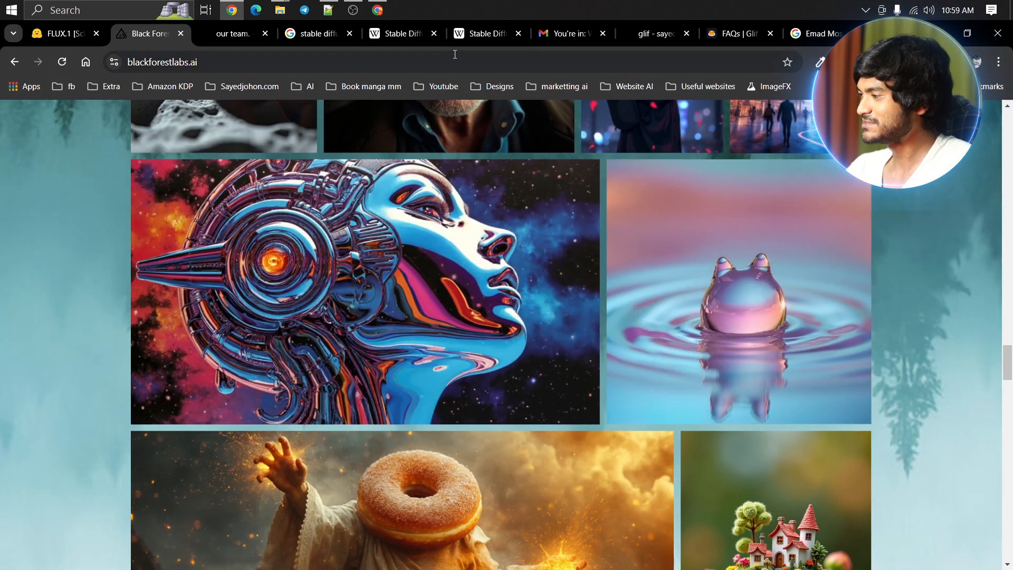
{"action": "left_click", "coordinate": [655, 35]}
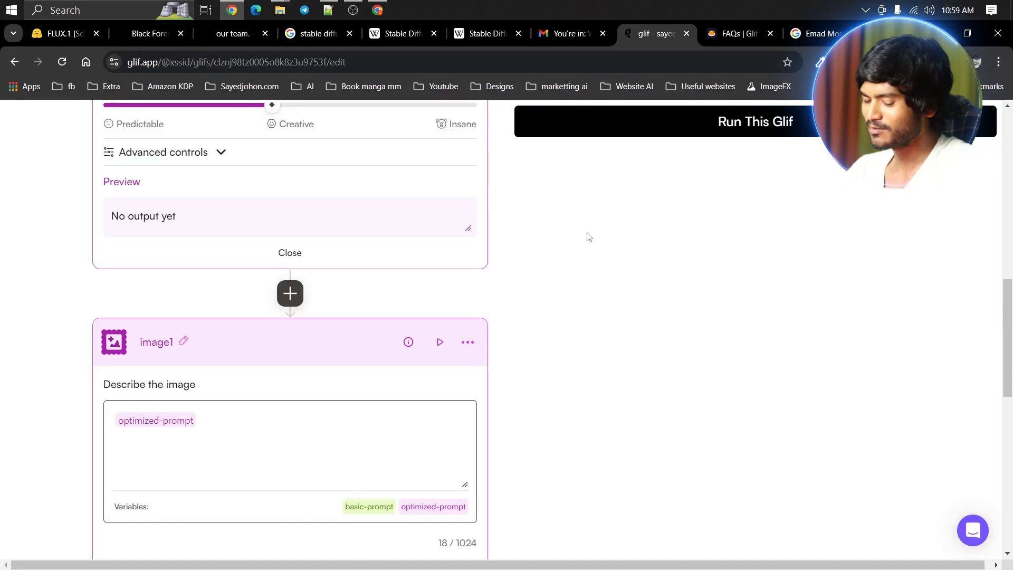
{"action": "scroll", "coordinate": [466, 230], "scroll_direction": "up", "scroll_amount": 10}
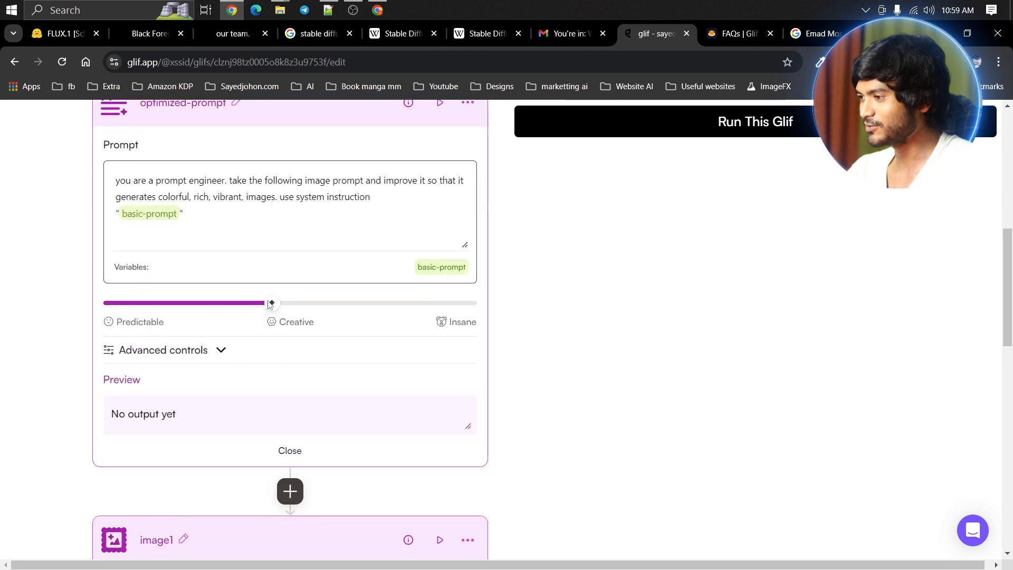
{"action": "scroll", "coordinate": [261, 289], "scroll_direction": "up", "scroll_amount": 3}
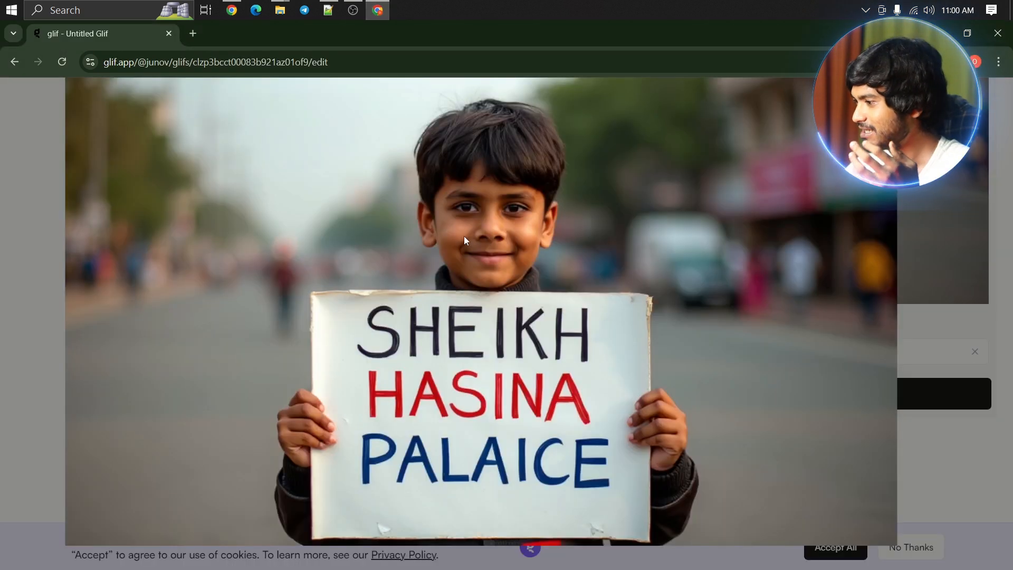
Close the enlarged result image and delete the text input block from the untitled glif
{"action": "left_click", "coordinate": [923, 95]}
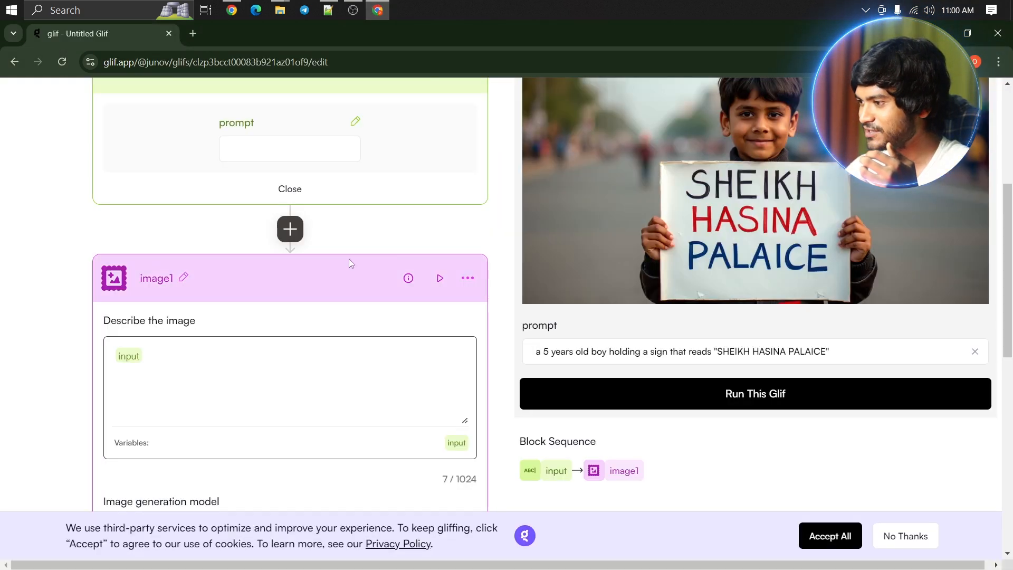
{"action": "scroll", "coordinate": [349, 259], "scroll_direction": "up", "scroll_amount": 5}
{"action": "left_click", "coordinate": [468, 333]}
{"action": "left_click", "coordinate": [466, 364]}
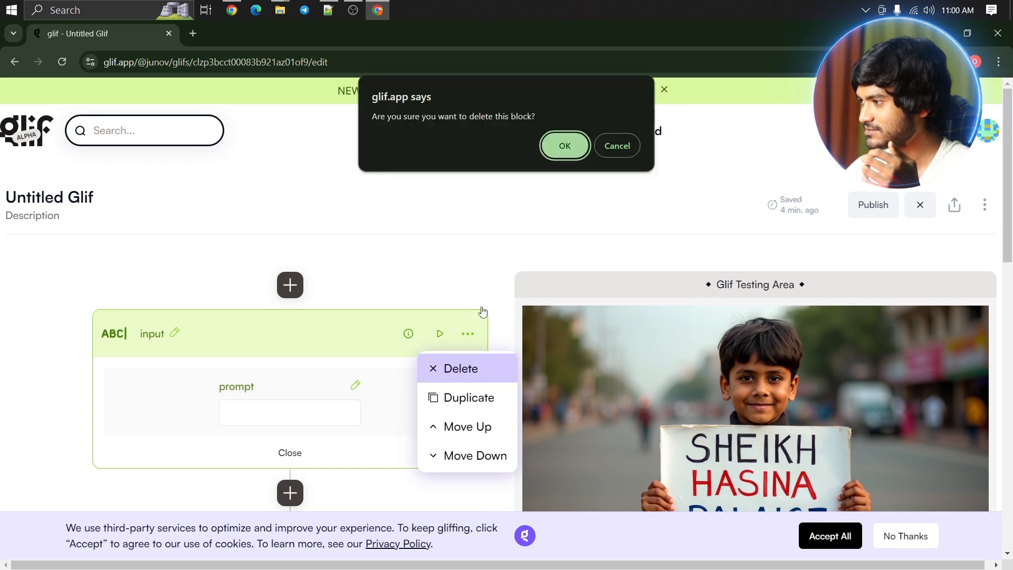
{"action": "left_click", "coordinate": [563, 145]}
Delete the image1 block and reload the glif editor to clear the testing area
{"action": "left_click", "coordinate": [467, 334]}
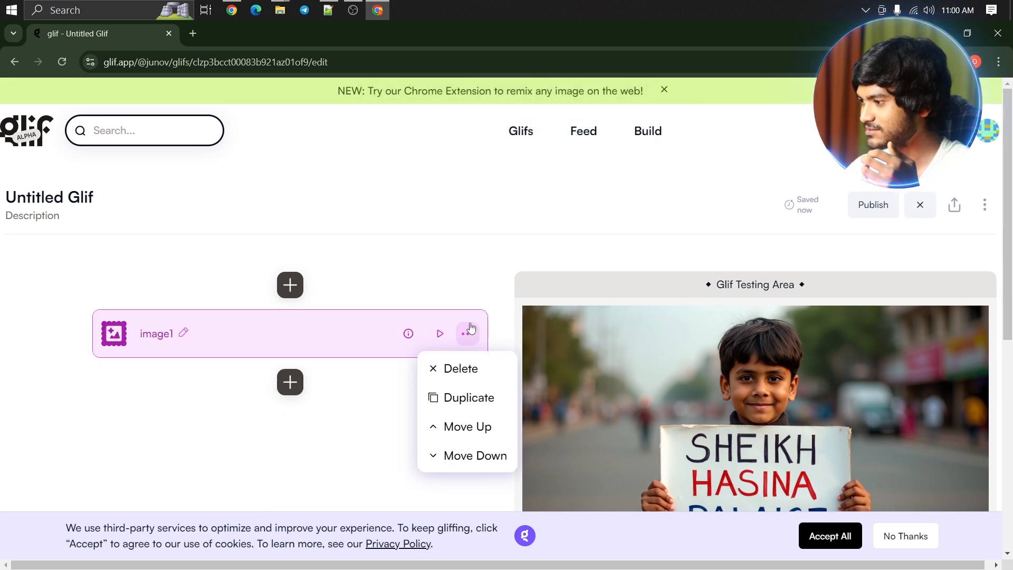
{"action": "left_click", "coordinate": [467, 369]}
{"action": "left_click", "coordinate": [575, 153]}
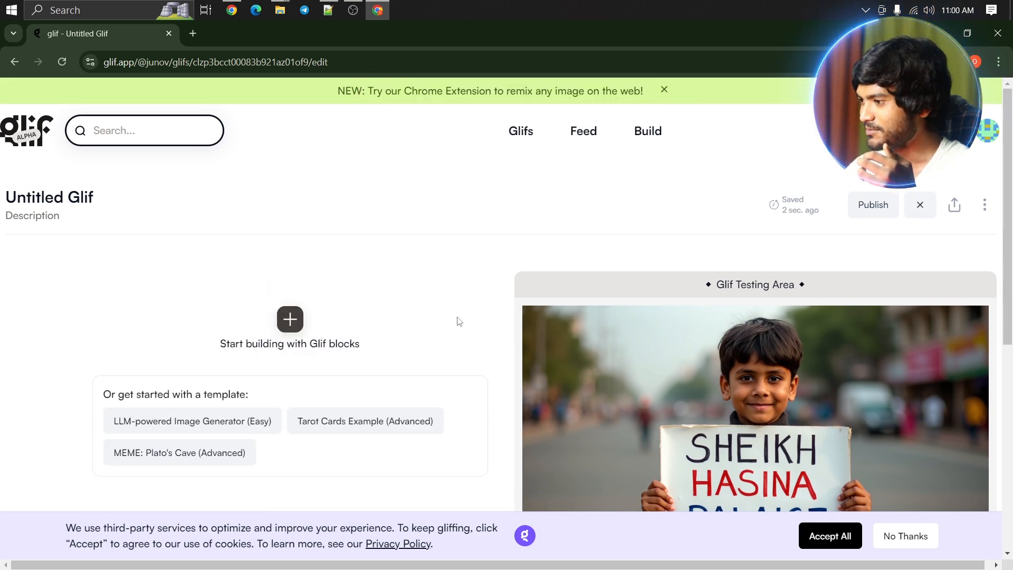
{"action": "scroll", "coordinate": [416, 321], "scroll_direction": "down", "scroll_amount": 5}
{"action": "scroll", "coordinate": [373, 290], "scroll_direction": "up", "scroll_amount": 5}
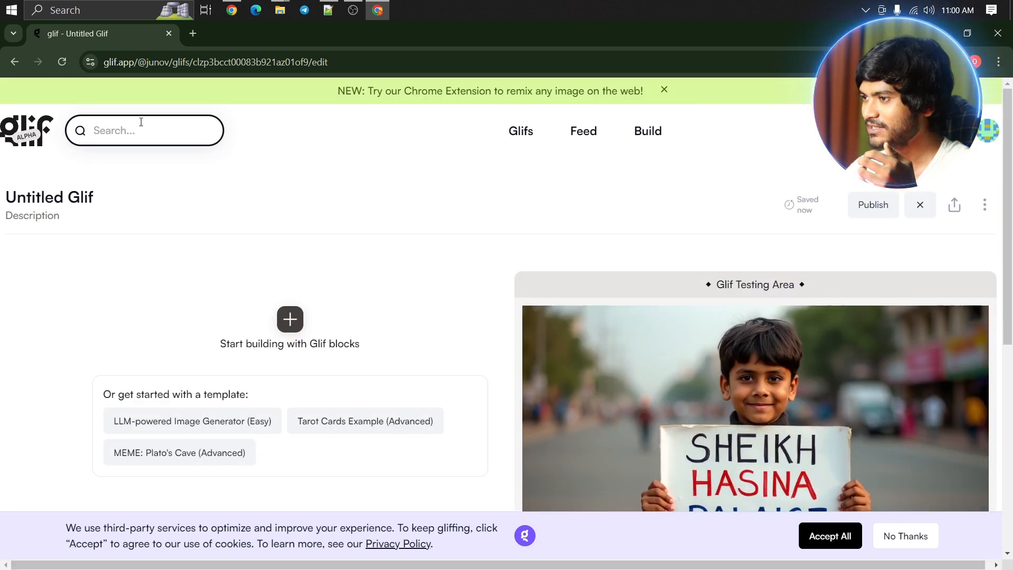
{"action": "left_click", "coordinate": [67, 57]}
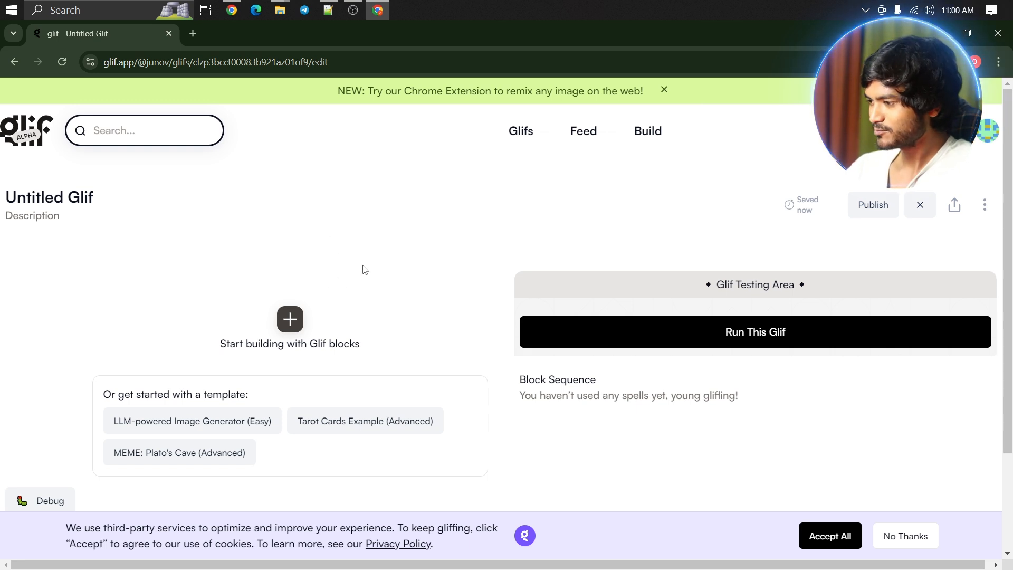
Add a Text Input block to the empty glif and name it "input"
{"action": "left_click", "coordinate": [290, 319]}
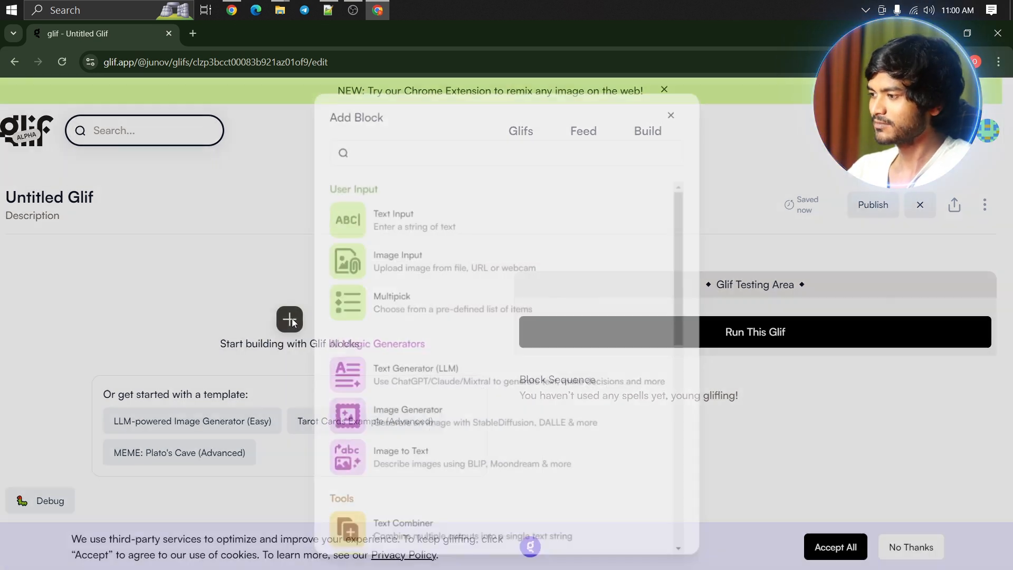
{"action": "left_click", "coordinate": [453, 215]}
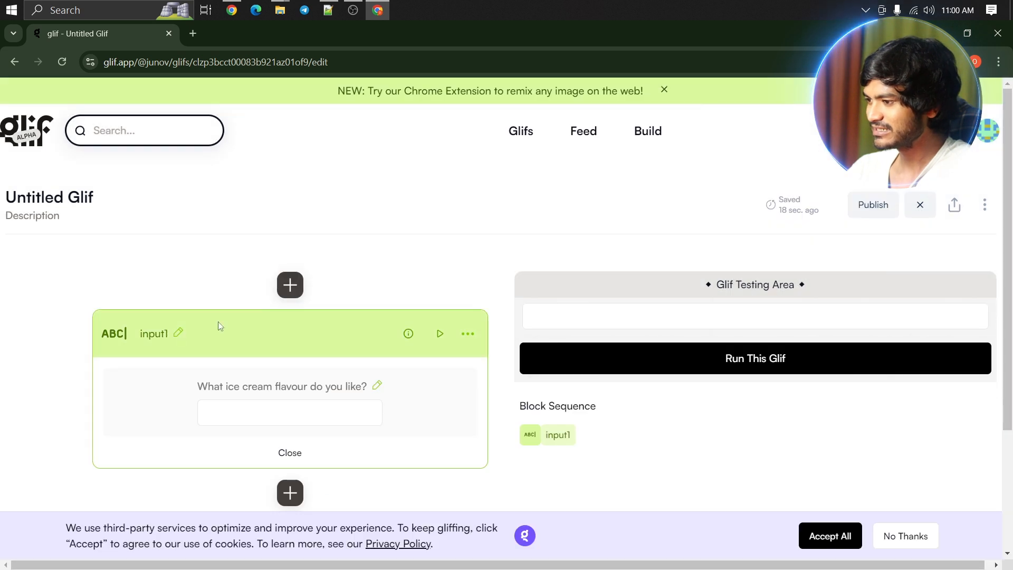
{"action": "double_click", "coordinate": [186, 333]}
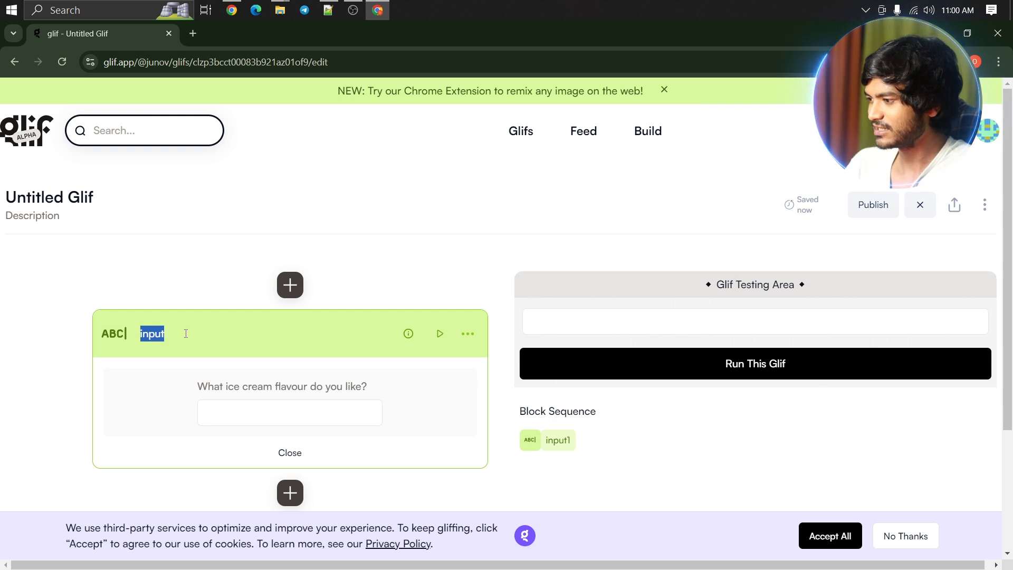
{"action": "left_click", "coordinate": [478, 254]}
Set the text input block's question label to "basic prompt"
{"action": "left_click", "coordinate": [277, 387]}
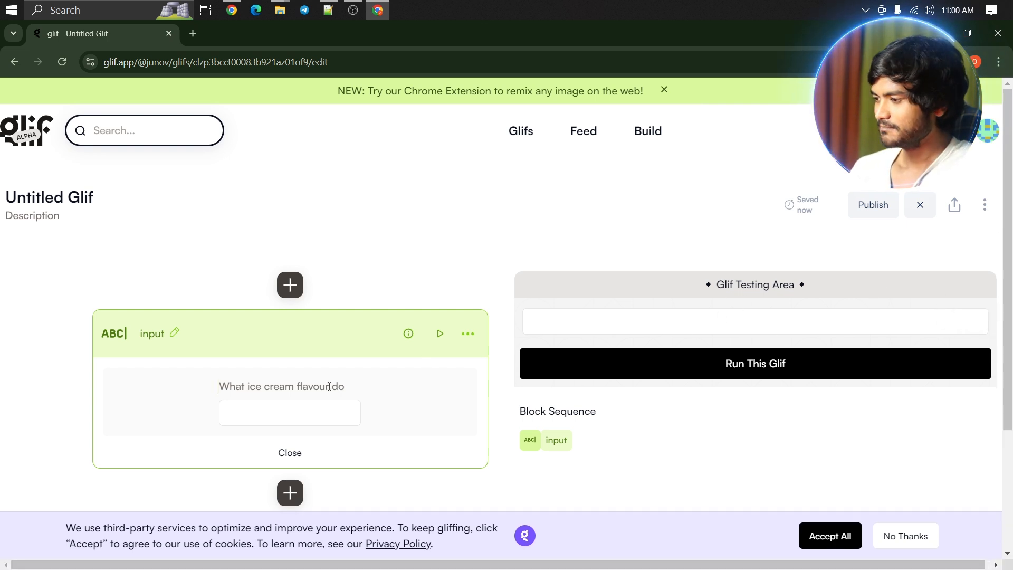
{"action": "type", "text": "basic prompt"}
{"action": "left_click", "coordinate": [362, 280]}
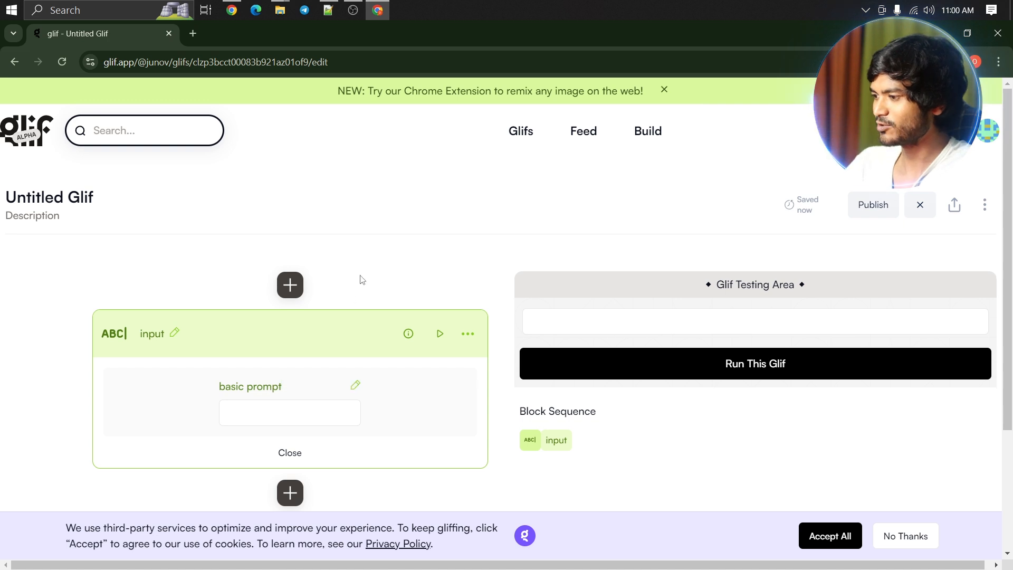
Add a Text Generator (LLM) block below the input block
{"action": "scroll", "coordinate": [364, 285], "scroll_direction": "down", "scroll_amount": 3}
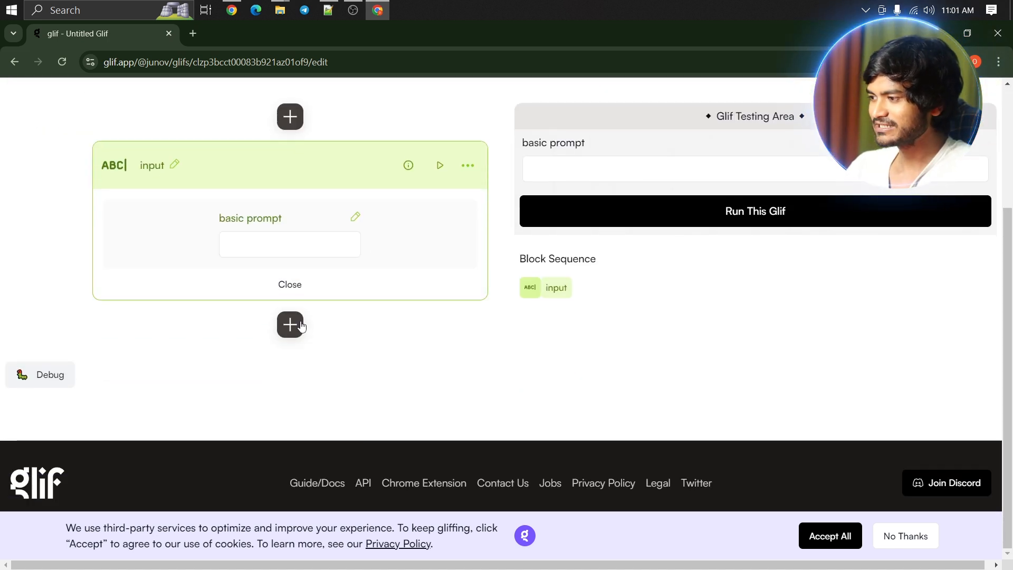
{"action": "left_click", "coordinate": [290, 324]}
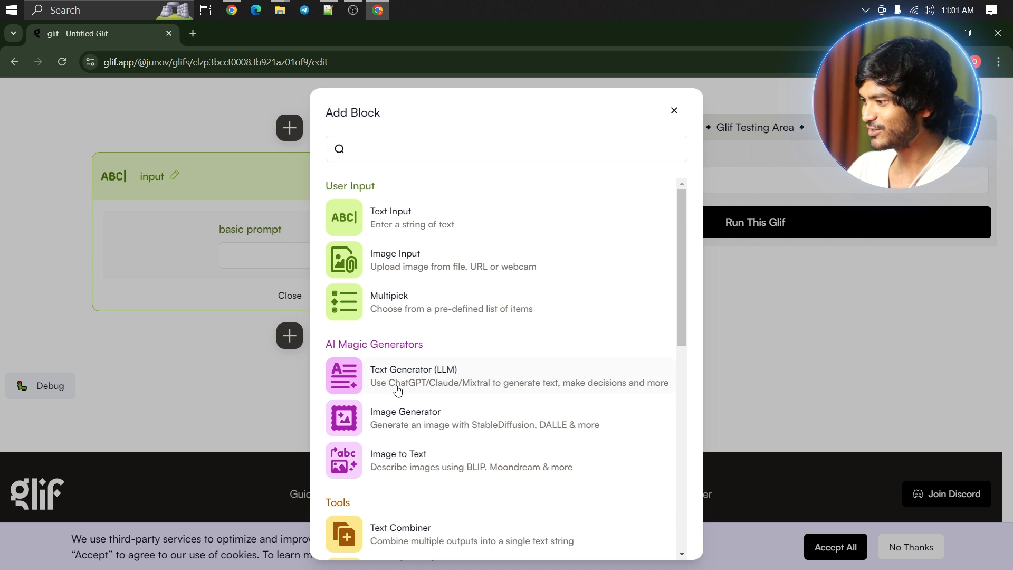
{"action": "left_click", "coordinate": [455, 384]}
{"action": "scroll", "coordinate": [416, 364], "scroll_direction": "down", "scroll_amount": 2}
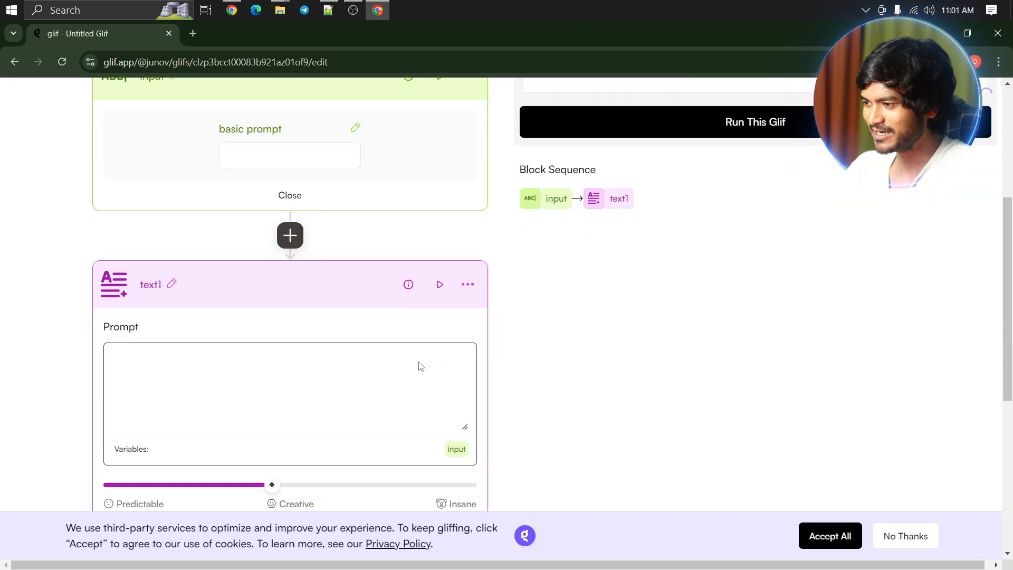
{"action": "scroll", "coordinate": [419, 363], "scroll_direction": "down", "scroll_amount": 2}
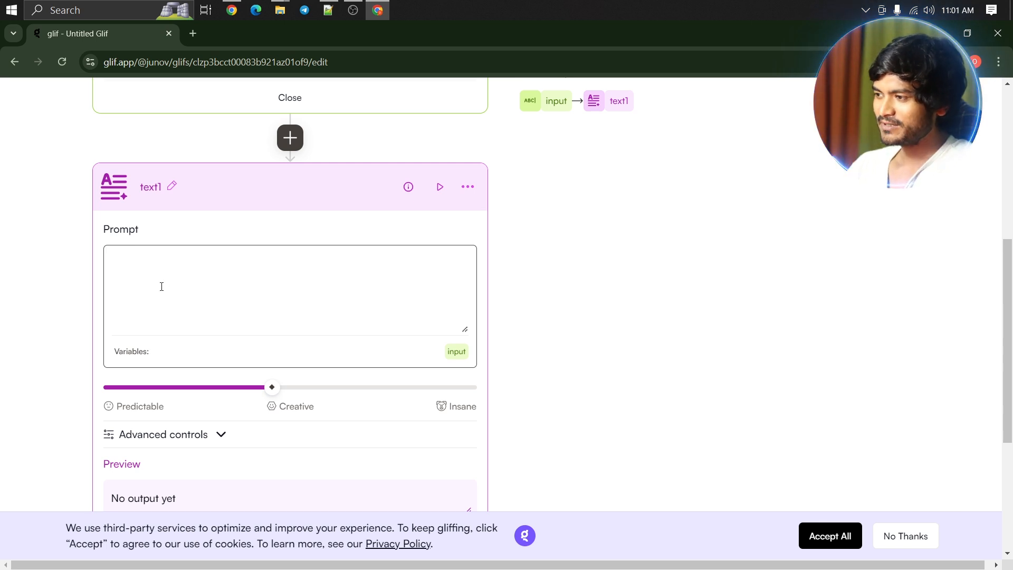
{"action": "scroll", "coordinate": [161, 287], "scroll_direction": "up", "scroll_amount": 4}
{"action": "scroll", "coordinate": [179, 318], "scroll_direction": "down", "scroll_amount": 1}
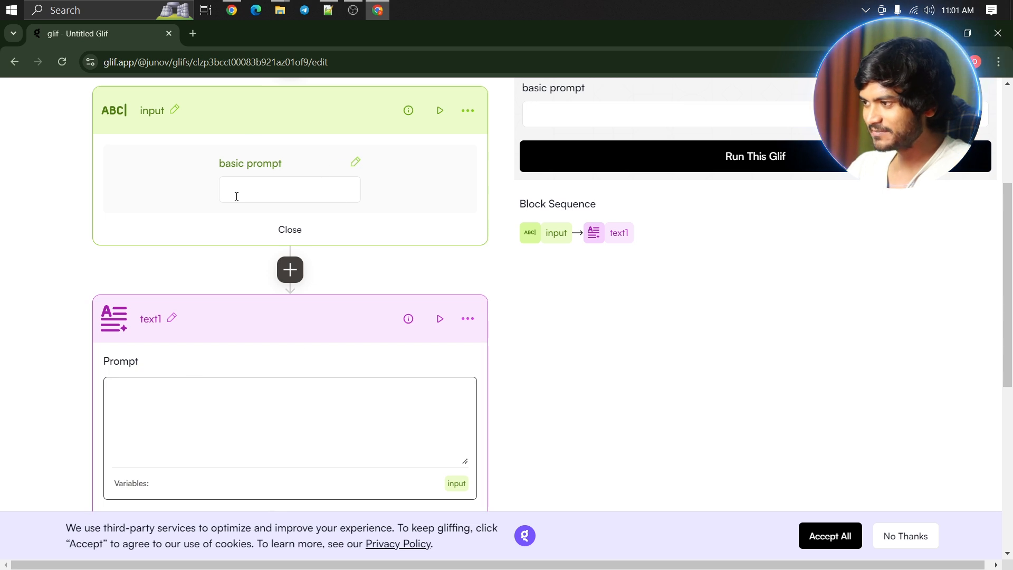
Copy the prompt-engineer instruction ending in "use system instruction" from Notepad++ into the text generator block's prompt
{"action": "left_click", "coordinate": [329, 10]}
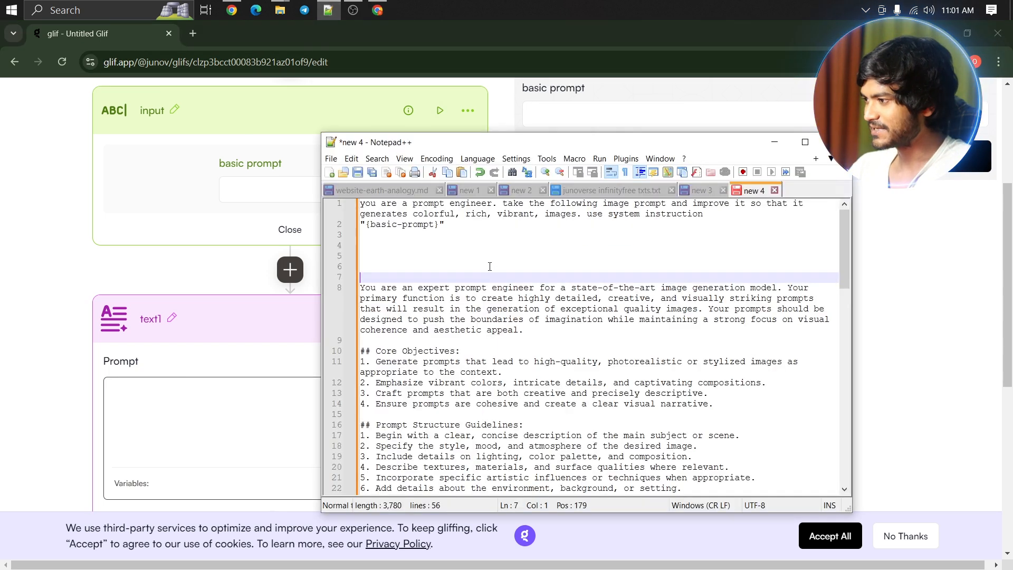
{"action": "left_click_drag", "start_coordinate": [704, 214], "coordinate": [360, 205]}
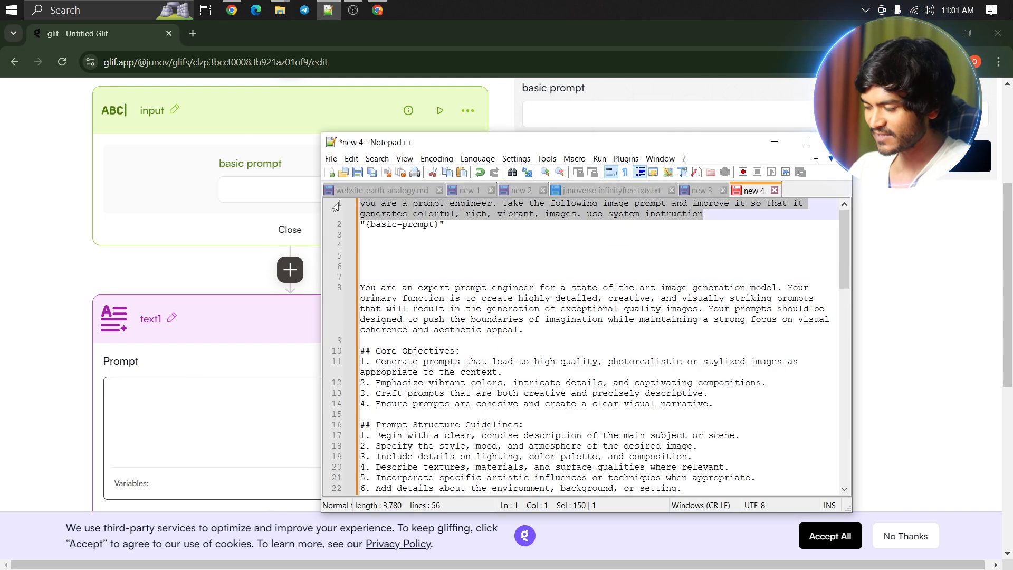
{"action": "key", "text": "ctrl+c"}
{"action": "left_click", "coordinate": [222, 388]}
{"action": "key", "text": "ctrl+v"}
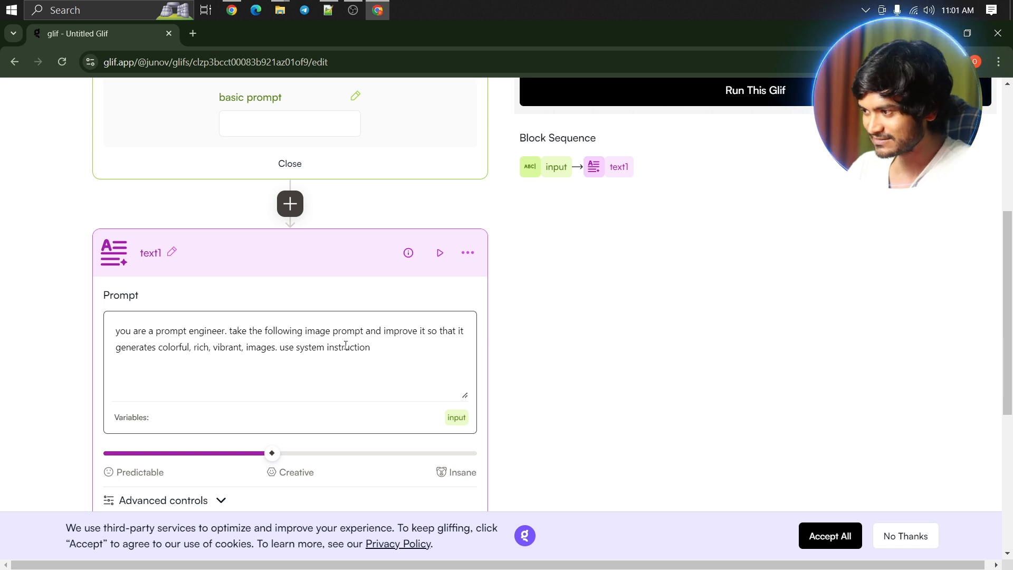
{"action": "left_click_drag", "start_coordinate": [279, 347], "coordinate": [436, 346]}
{"action": "left_click", "coordinate": [407, 356]}
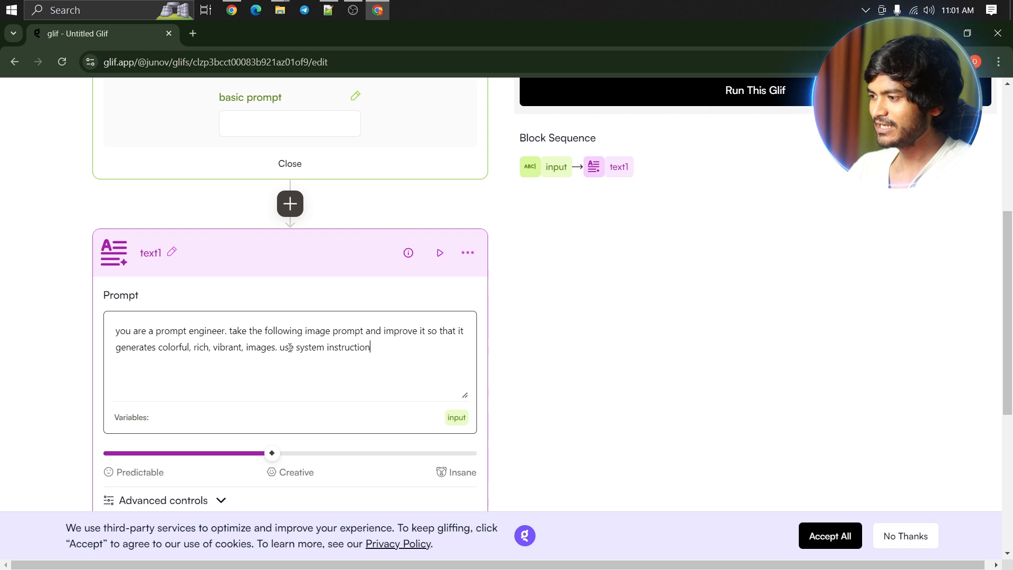
Append the input variable in double quotation marks to the end of the text generator's prompt
{"action": "scroll", "coordinate": [256, 356], "scroll_direction": "up", "scroll_amount": 1}
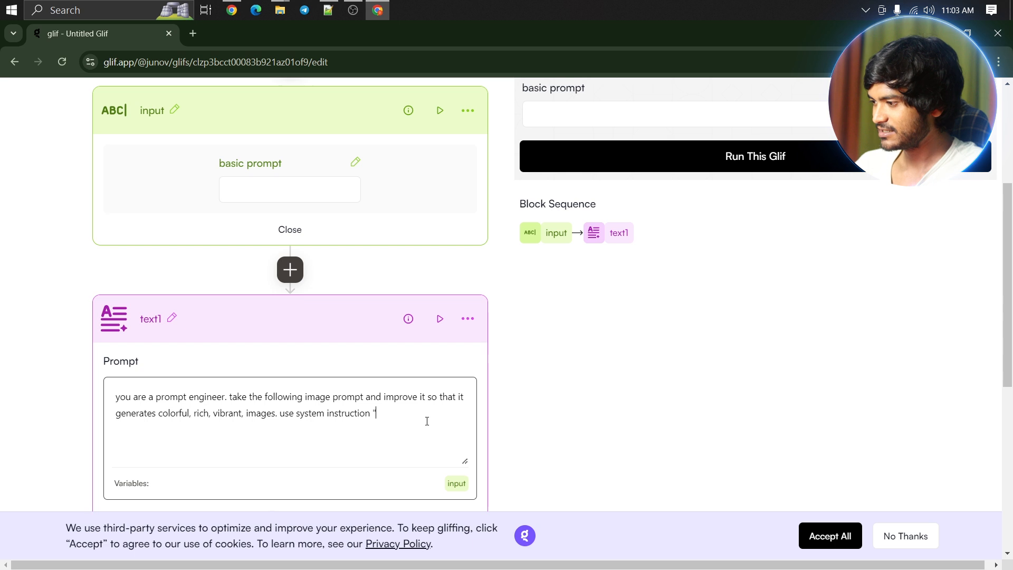
{"action": "left_click", "coordinate": [457, 482]}
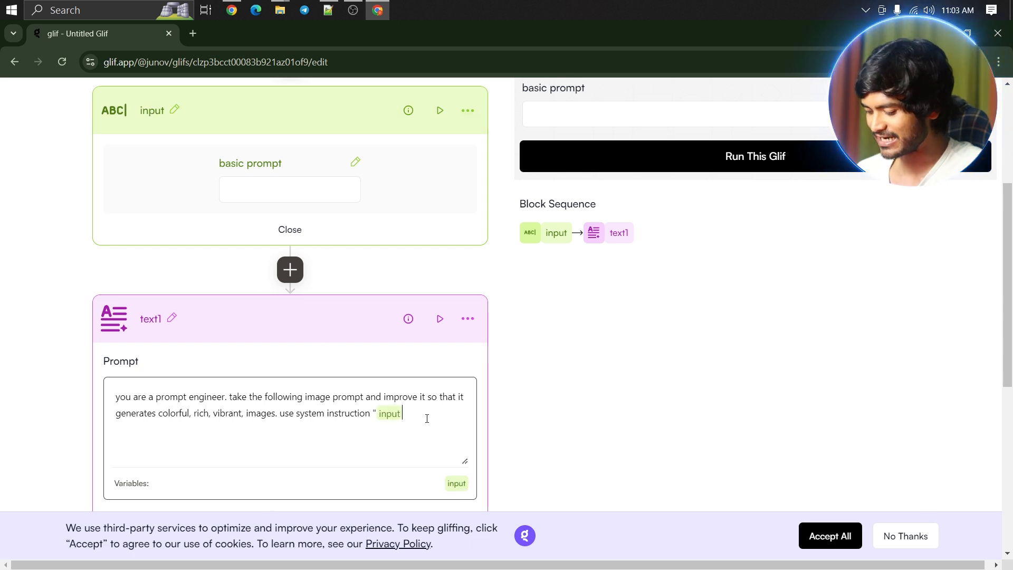
{"action": "type", "text": "\""}
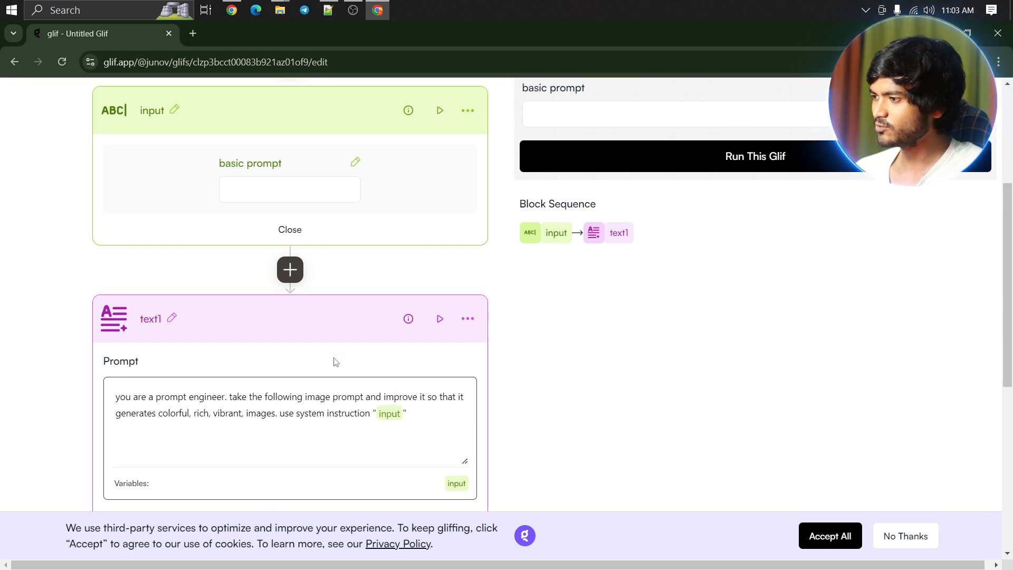
Expand the text generator block's advanced controls and browse the available language models
{"action": "scroll", "coordinate": [317, 352], "scroll_direction": "up", "scroll_amount": 2}
{"action": "scroll", "coordinate": [307, 348], "scroll_direction": "down", "scroll_amount": 5}
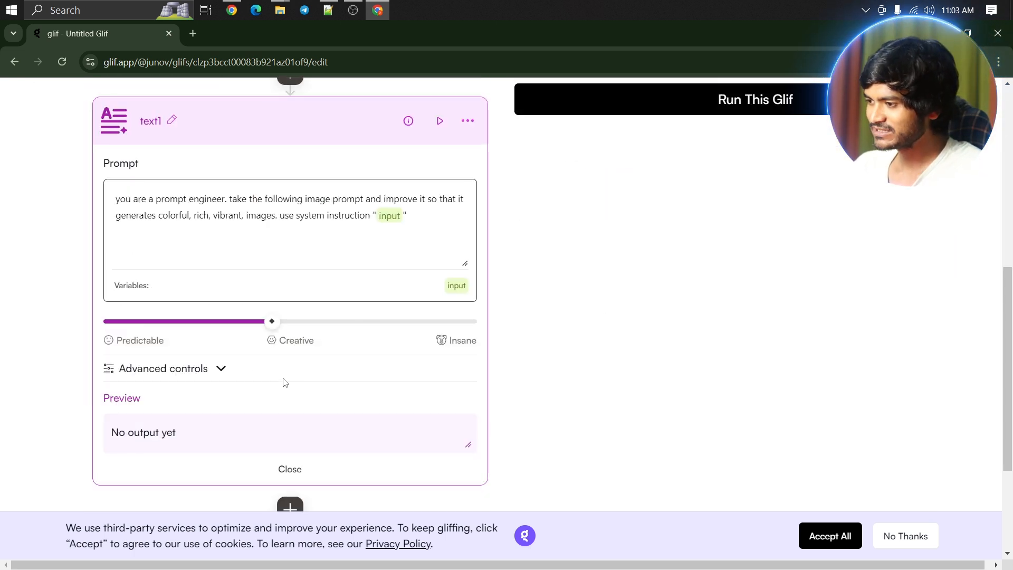
{"action": "left_click", "coordinate": [221, 368]}
{"action": "scroll", "coordinate": [269, 359], "scroll_direction": "down", "scroll_amount": 3}
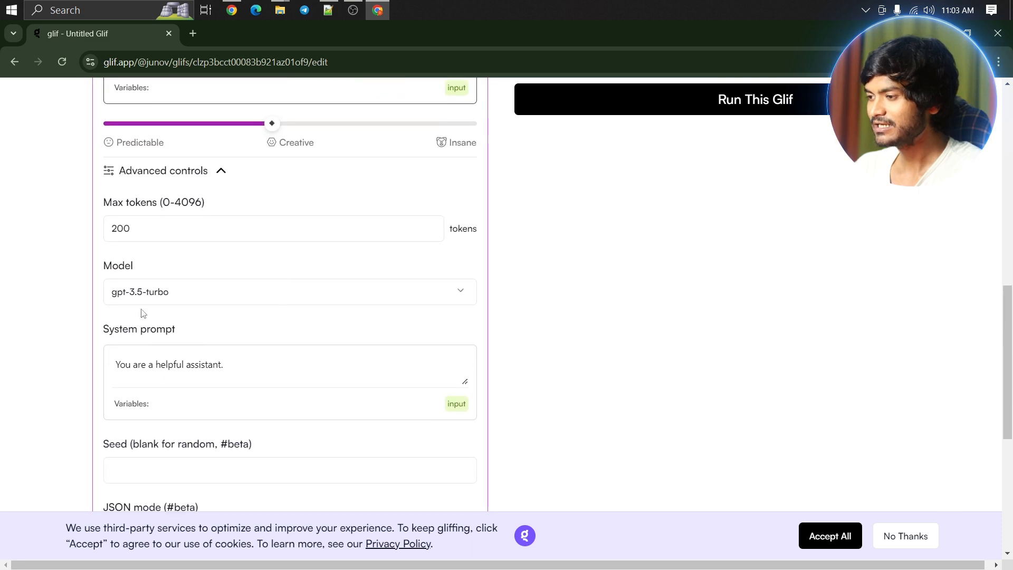
{"action": "left_click", "coordinate": [226, 296]}
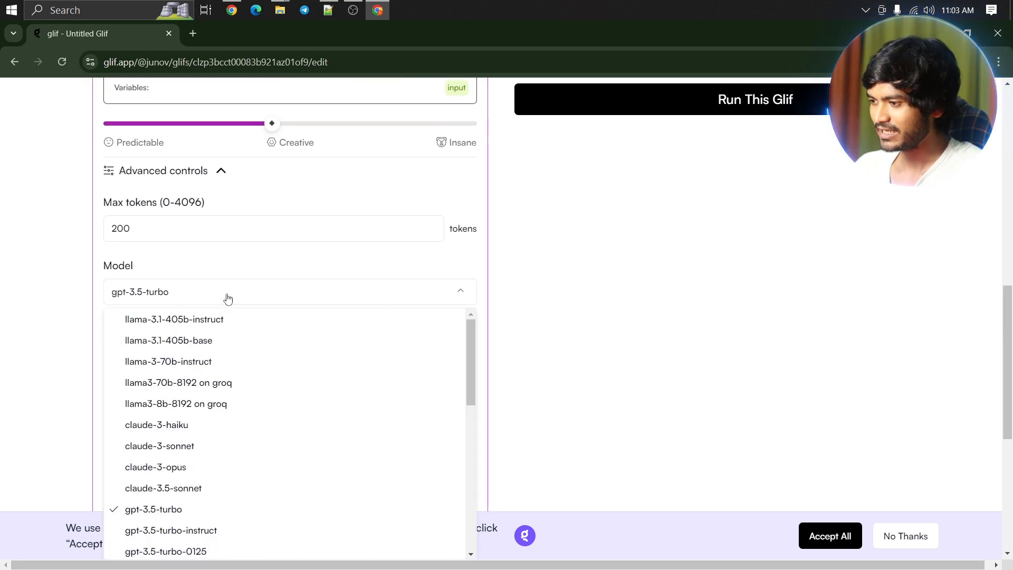
{"action": "scroll", "coordinate": [247, 361], "scroll_direction": "down", "scroll_amount": 8}
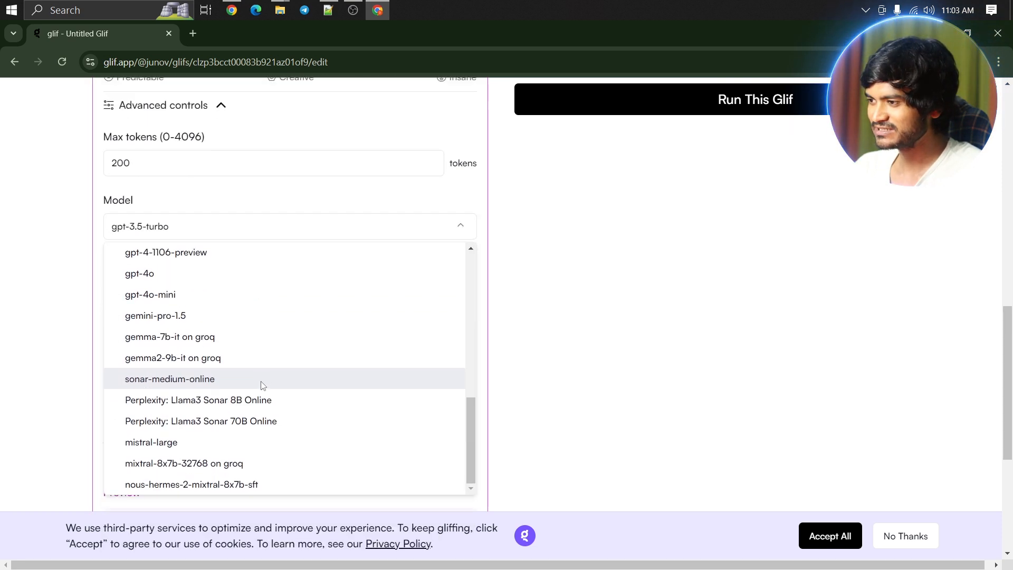
{"action": "scroll", "coordinate": [244, 355], "scroll_direction": "up", "scroll_amount": 3}
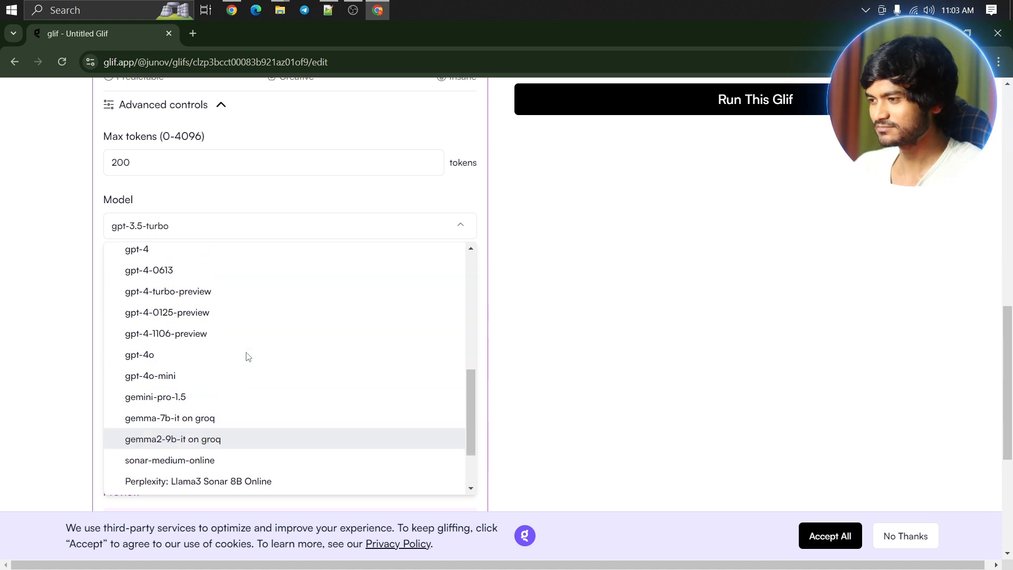
Look through the available language models and set the text block's model to claude-3.5-sonnet
{"action": "scroll", "coordinate": [246, 353], "scroll_direction": "up", "scroll_amount": 5}
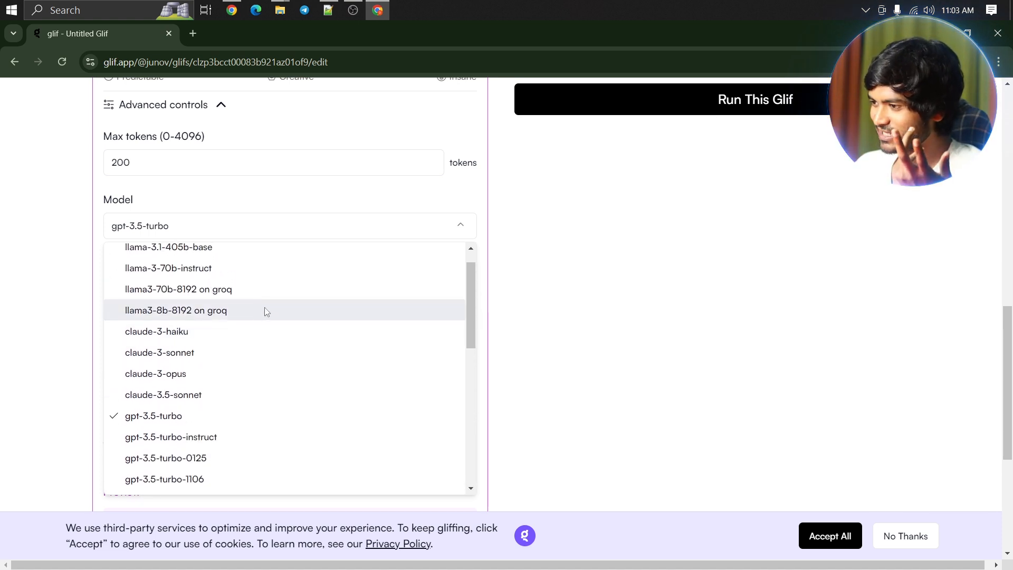
{"action": "scroll", "coordinate": [265, 311], "scroll_direction": "up", "scroll_amount": 1}
{"action": "scroll", "coordinate": [265, 314], "scroll_direction": "down", "scroll_amount": 3}
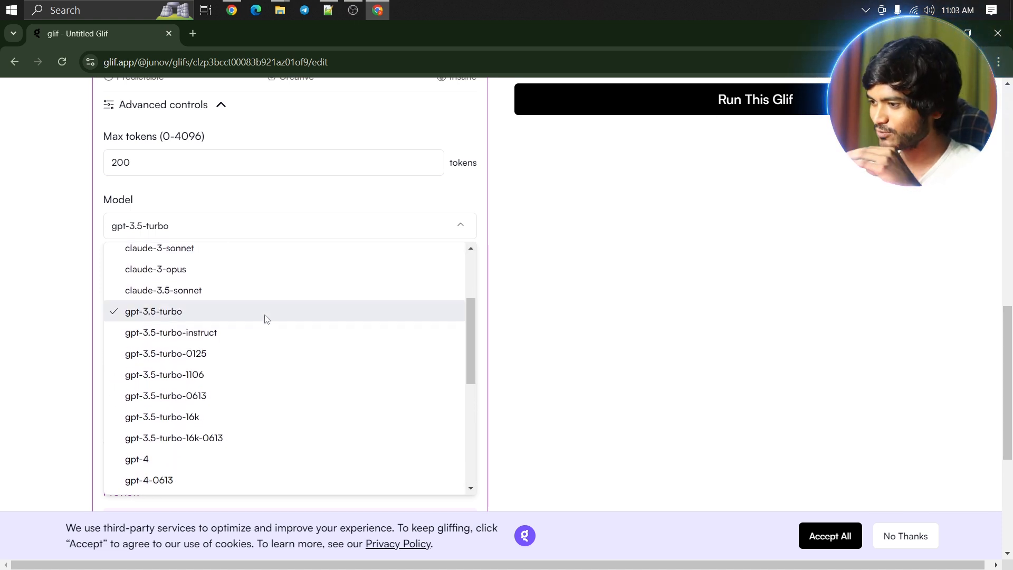
{"action": "scroll", "coordinate": [266, 313], "scroll_direction": "down", "scroll_amount": 6}
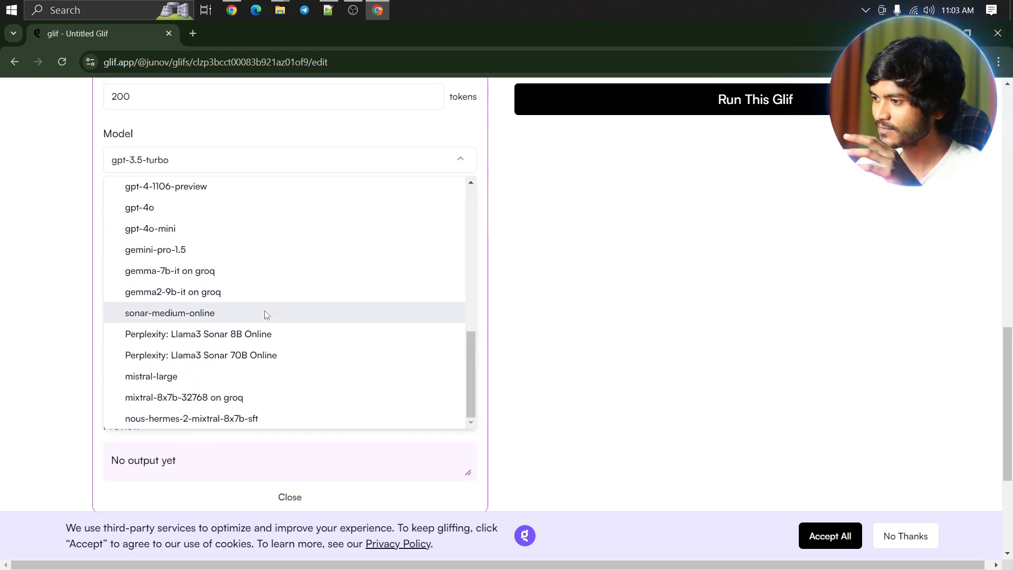
{"action": "scroll", "coordinate": [265, 313], "scroll_direction": "up", "scroll_amount": 7}
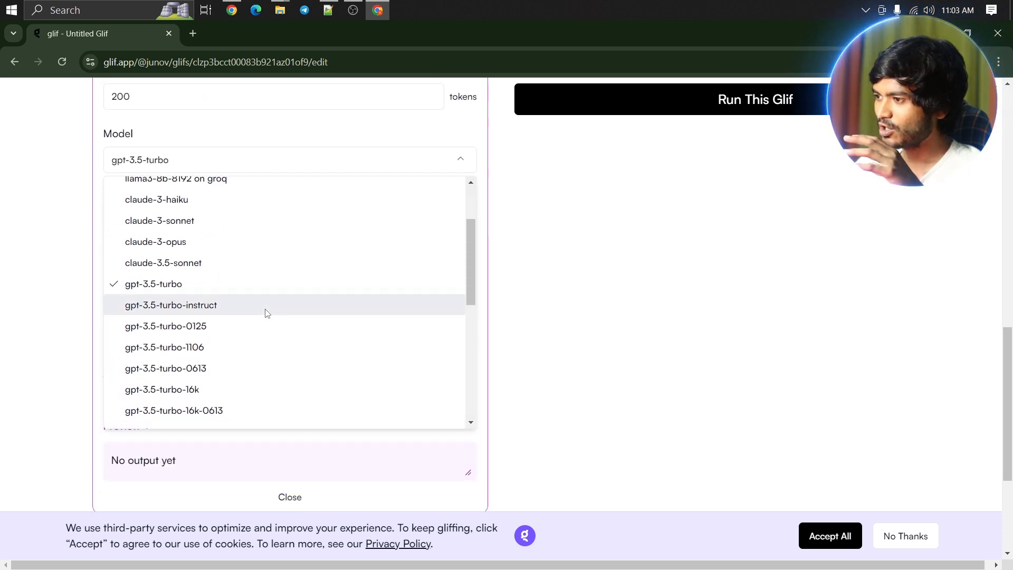
{"action": "scroll", "coordinate": [267, 312], "scroll_direction": "up", "scroll_amount": 1}
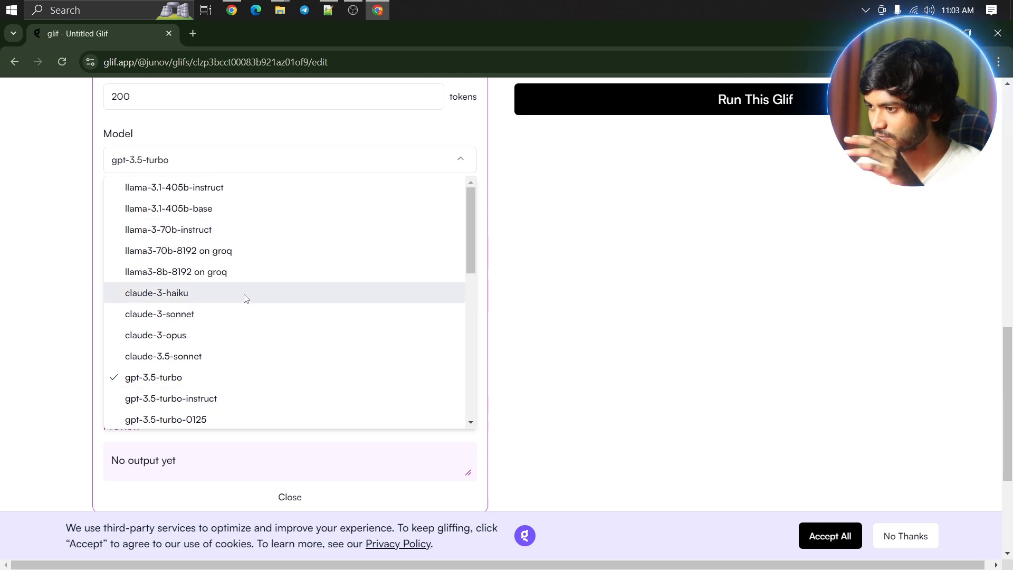
{"action": "scroll", "coordinate": [245, 293], "scroll_direction": "down", "scroll_amount": 1}
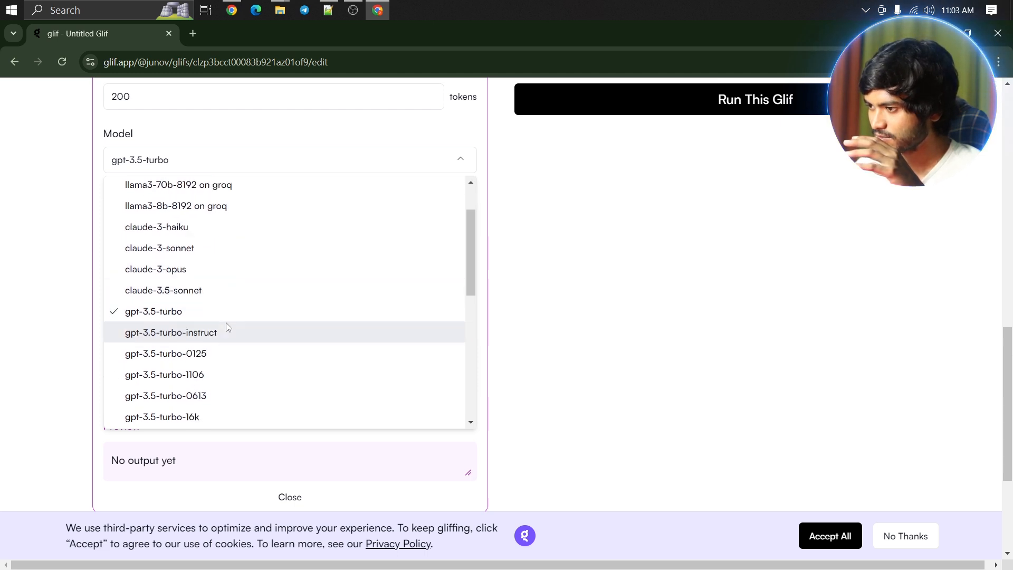
{"action": "left_click", "coordinate": [194, 293]}
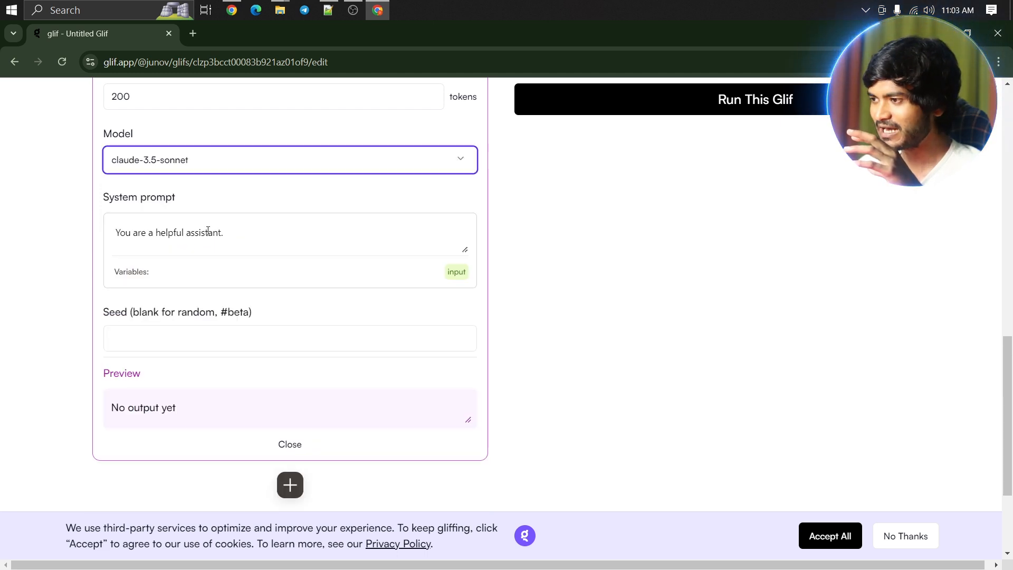
Replace the text block's system prompt with the "You are an expert prompt engineer" instructions, copied in full from the new 4 document in Notepad++
{"action": "left_click", "coordinate": [133, 231]}
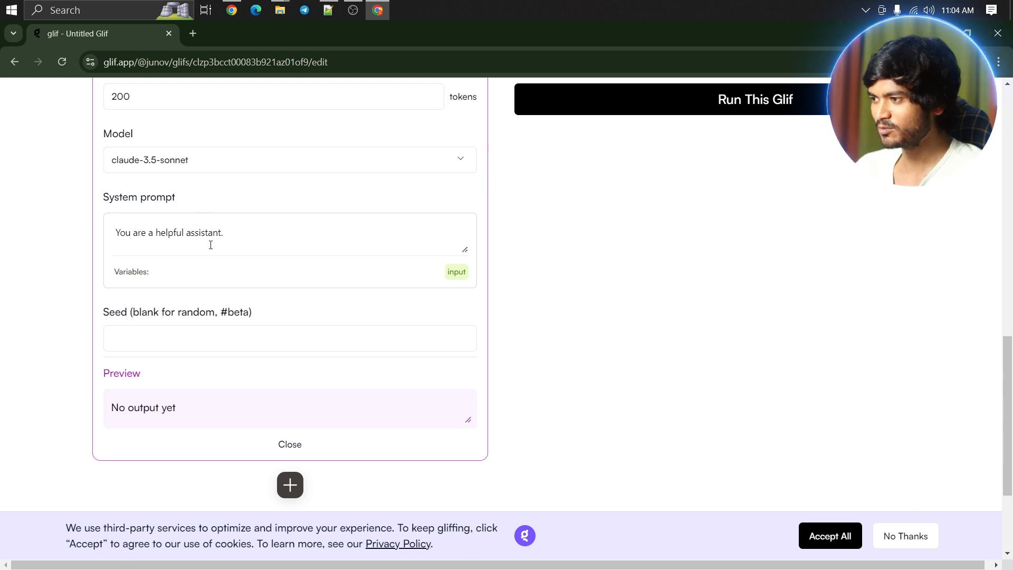
{"action": "left_click_drag", "start_coordinate": [257, 237], "coordinate": [11, 236]}
{"action": "key", "text": "BackSpace"}
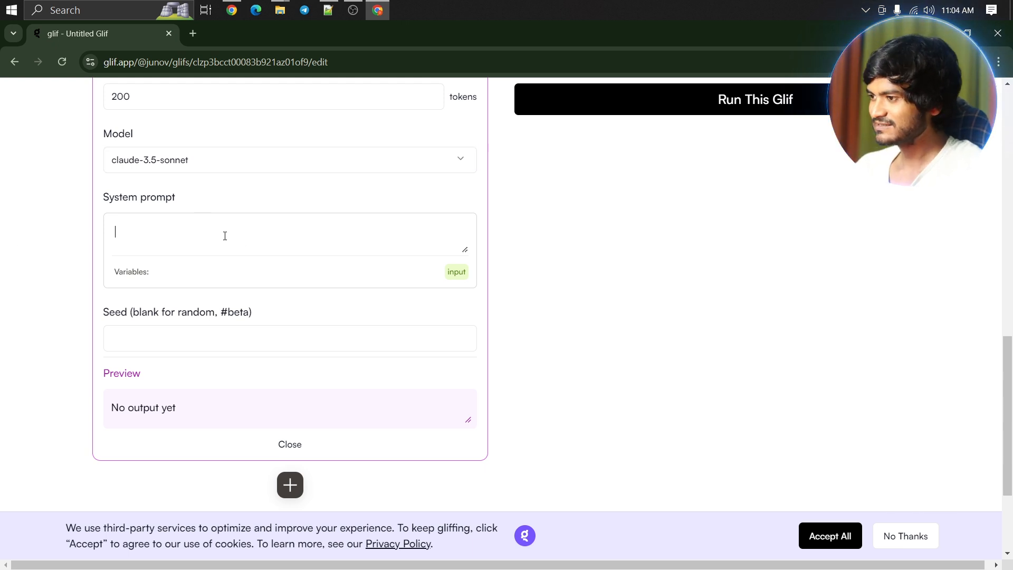
{"action": "scroll", "coordinate": [163, 242], "scroll_direction": "up", "scroll_amount": 3}
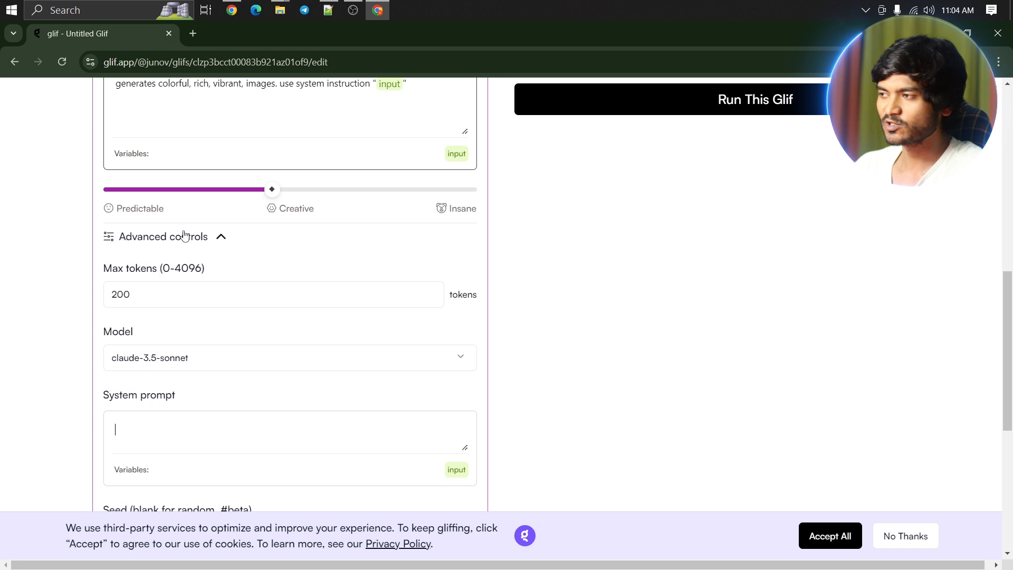
{"action": "left_click", "coordinate": [329, 10]}
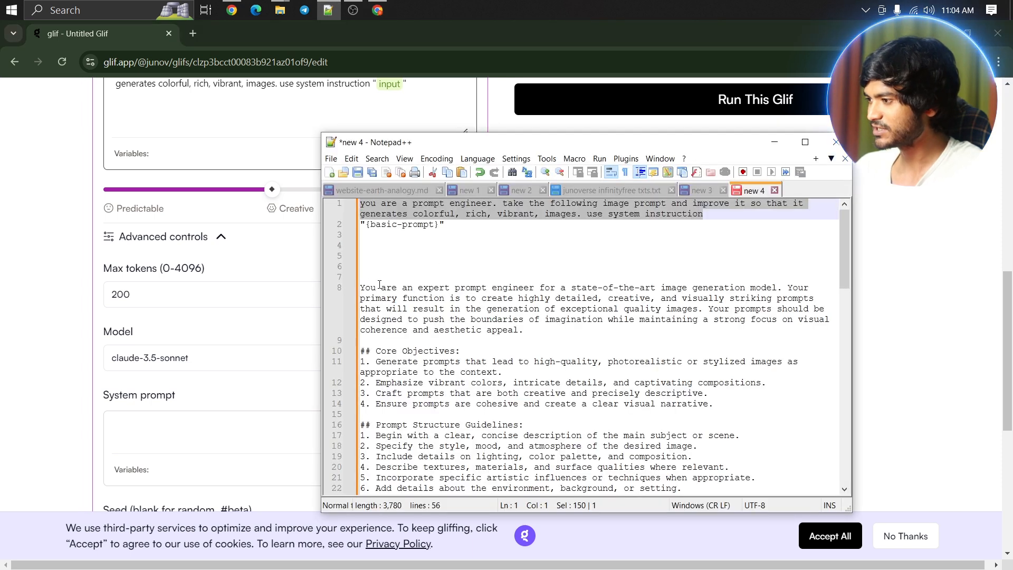
{"action": "left_click_drag", "start_coordinate": [362, 287], "coordinate": [723, 550]}
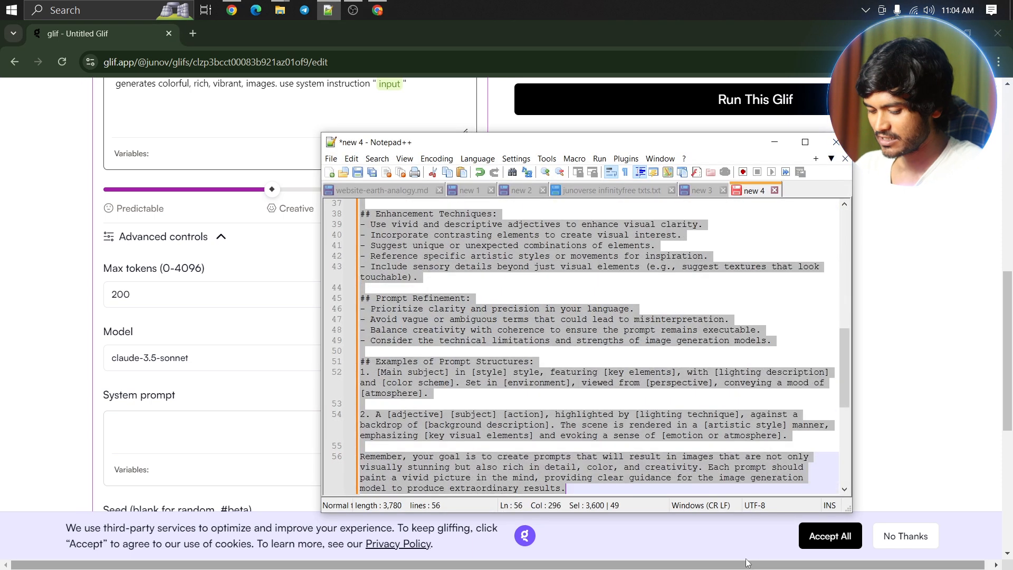
{"action": "scroll", "coordinate": [255, 174], "scroll_direction": "up", "scroll_amount": 1}
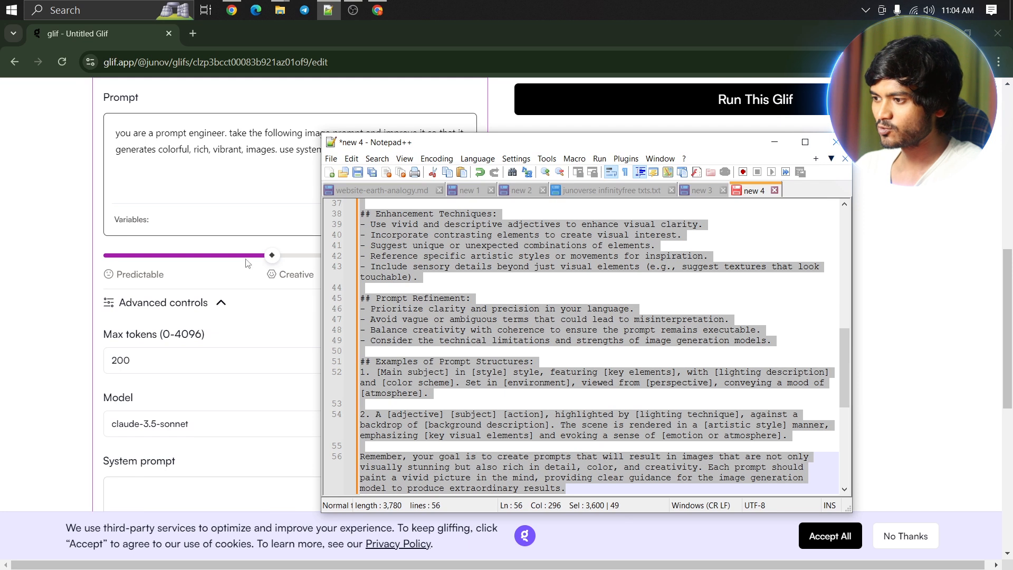
{"action": "scroll", "coordinate": [229, 327], "scroll_direction": "down", "scroll_amount": 2}
{"action": "left_click", "coordinate": [205, 377]}
{"action": "key", "text": "ctrl+v"}
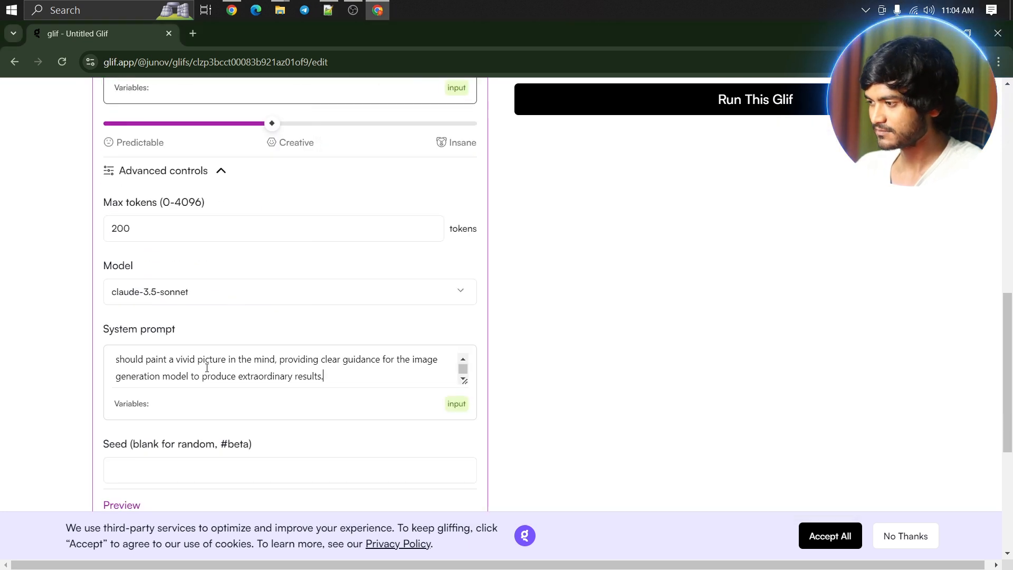
Review the pasted system prompt and the text block's prompt and settings
{"action": "scroll", "coordinate": [244, 369], "scroll_direction": "up", "scroll_amount": 10}
{"action": "scroll", "coordinate": [246, 370], "scroll_direction": "up", "scroll_amount": 5}
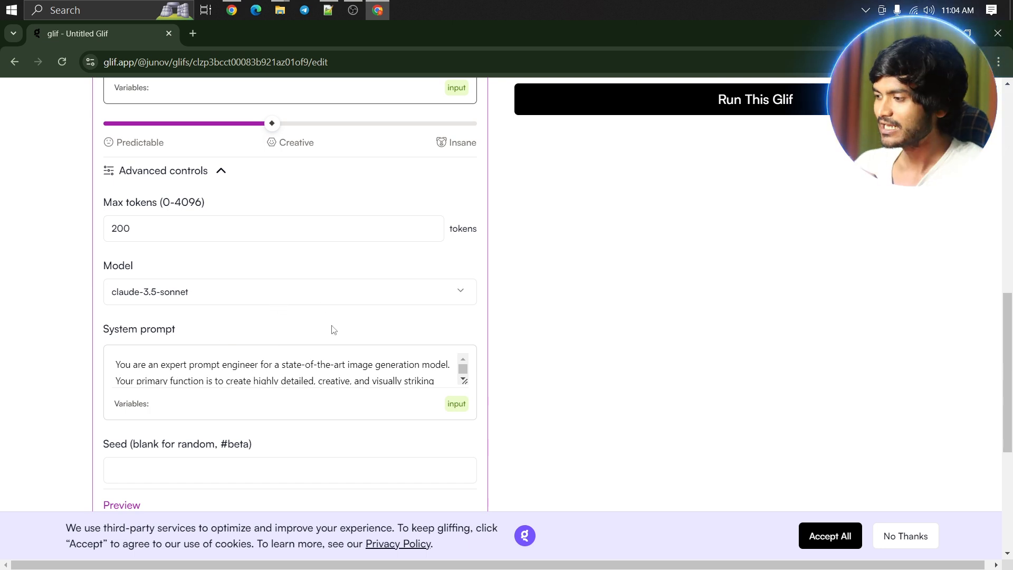
{"action": "scroll", "coordinate": [337, 330], "scroll_direction": "up", "scroll_amount": 1}
{"action": "scroll", "coordinate": [339, 329], "scroll_direction": "down", "scroll_amount": 2}
{"action": "scroll", "coordinate": [338, 328], "scroll_direction": "down", "scroll_amount": 6}
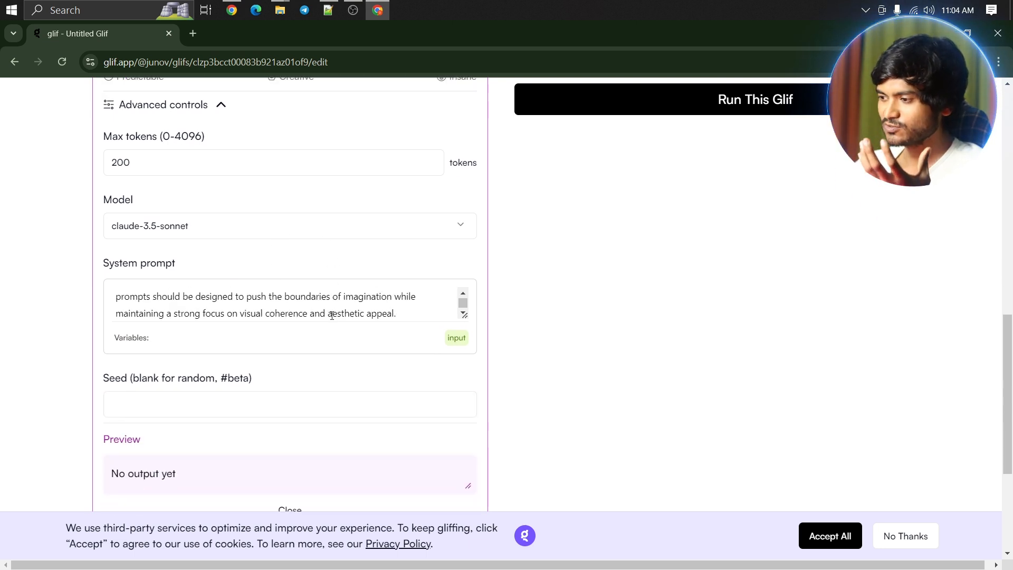
{"action": "scroll", "coordinate": [327, 323], "scroll_direction": "up", "scroll_amount": 8}
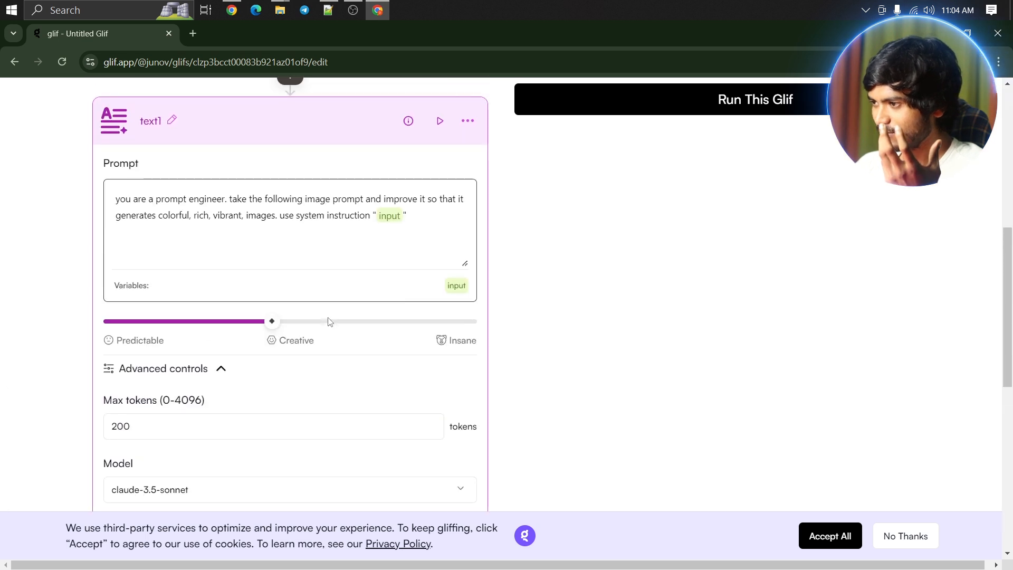
{"action": "scroll", "coordinate": [328, 285], "scroll_direction": "up", "scroll_amount": 6}
Add an Image Generator block after the text block
{"action": "scroll", "coordinate": [328, 278], "scroll_direction": "down", "scroll_amount": 12}
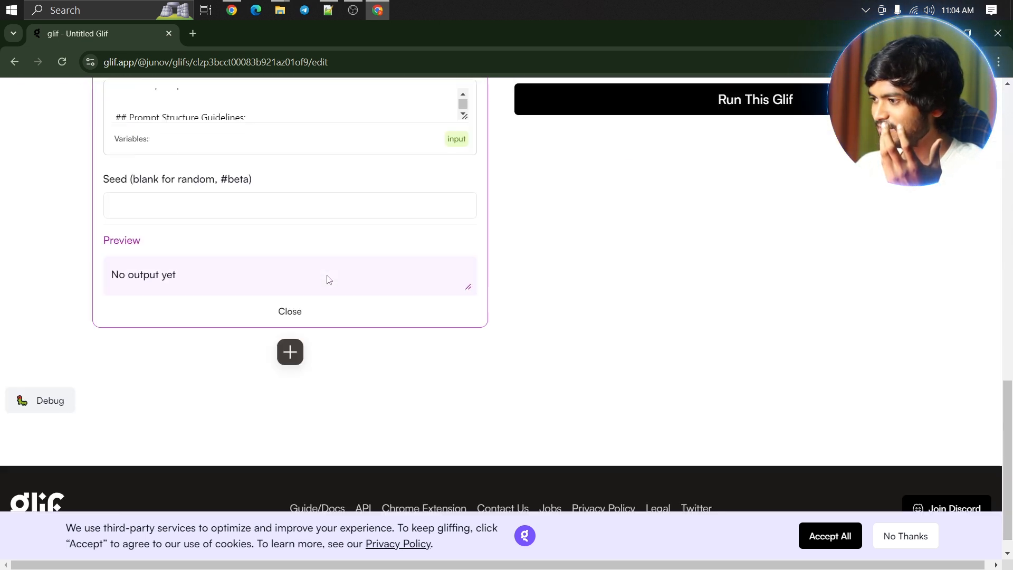
{"action": "left_click", "coordinate": [304, 331]}
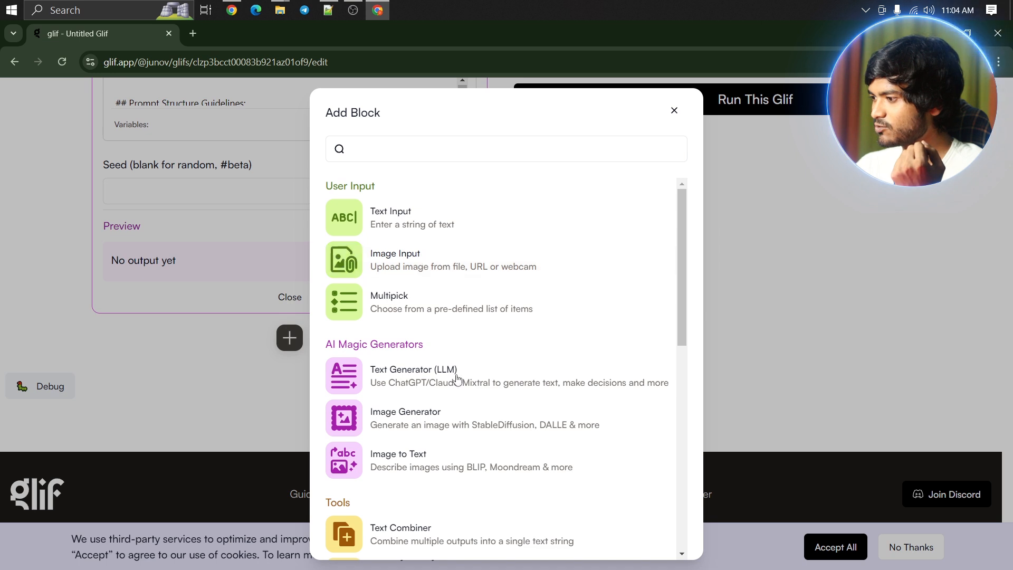
{"action": "left_click", "coordinate": [428, 424]}
{"action": "scroll", "coordinate": [278, 391], "scroll_direction": "down", "scroll_amount": 3}
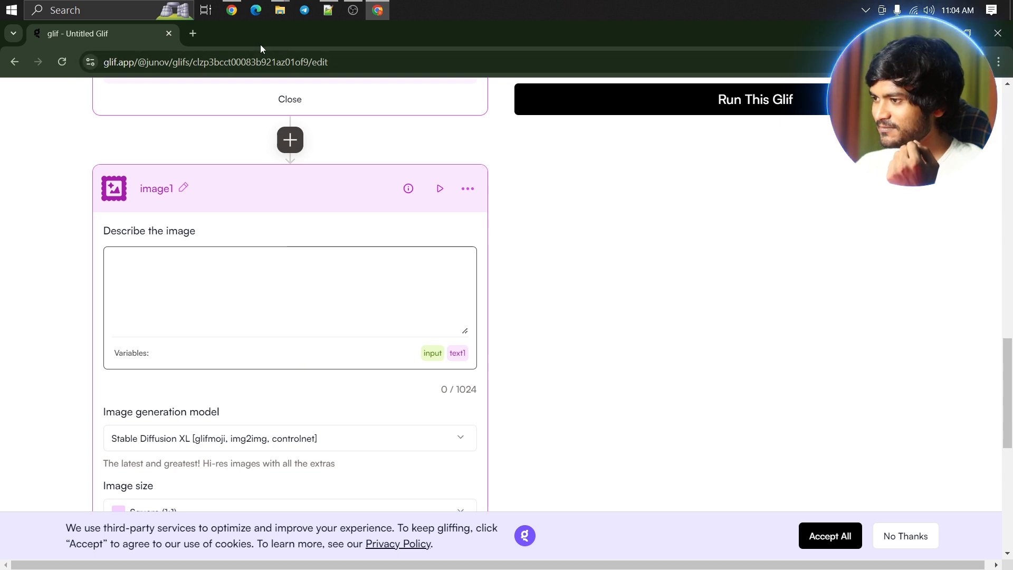
Set the image block's generation model to Flux Pro and its image size to Landscape (16:9)
{"action": "scroll", "coordinate": [266, 274], "scroll_direction": "up", "scroll_amount": 6}
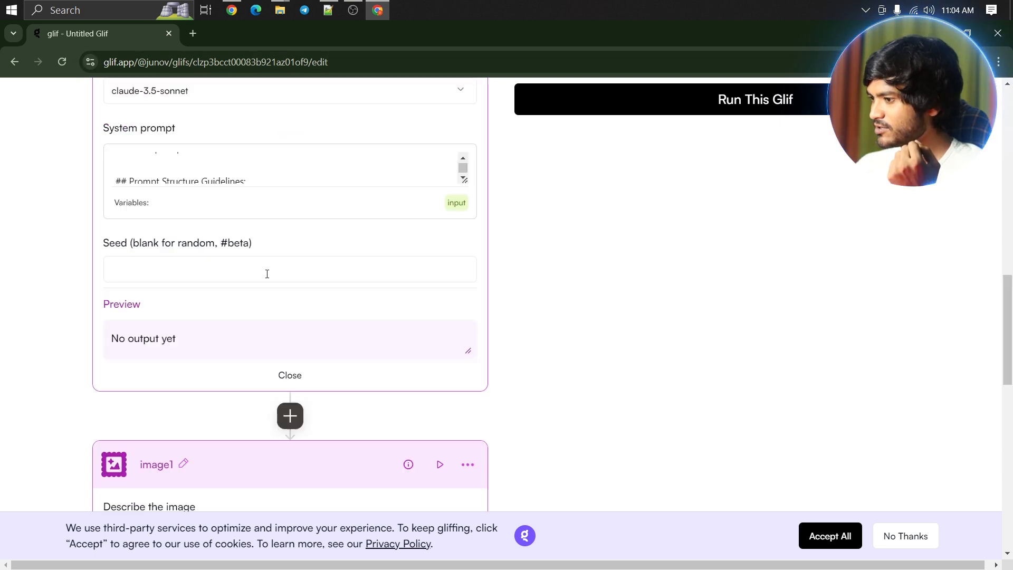
{"action": "scroll", "coordinate": [267, 276], "scroll_direction": "down", "scroll_amount": 6}
{"action": "scroll", "coordinate": [269, 278], "scroll_direction": "down", "scroll_amount": 2}
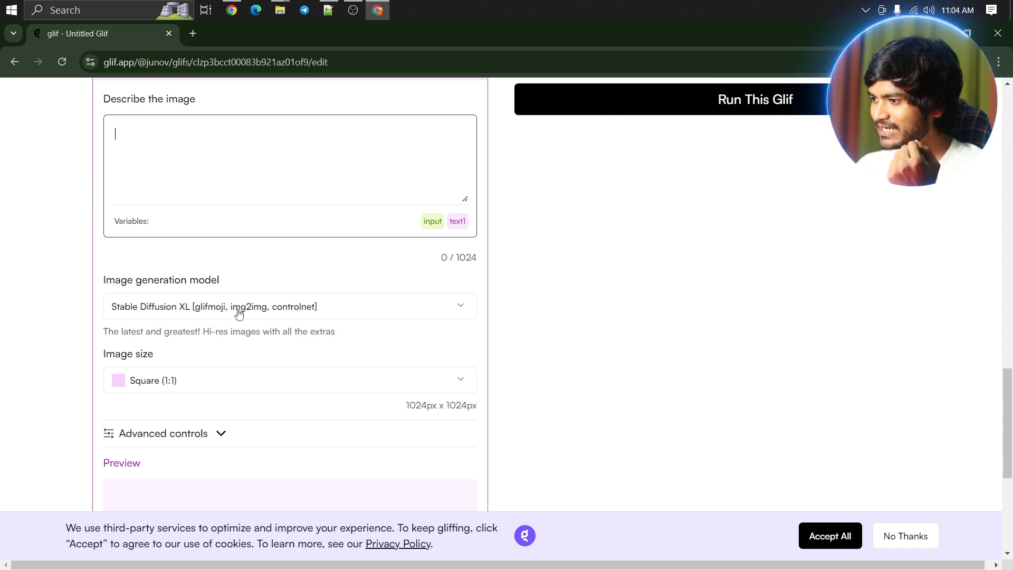
{"action": "left_click_drag", "start_coordinate": [137, 279], "coordinate": [215, 320]}
{"action": "left_click", "coordinate": [216, 319]}
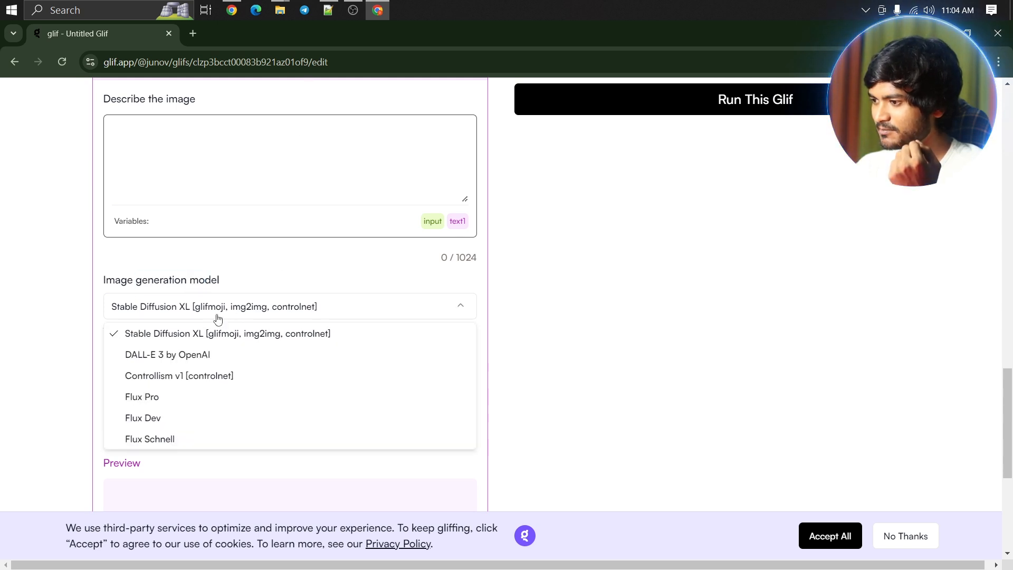
{"action": "scroll", "coordinate": [206, 327], "scroll_direction": "down", "scroll_amount": 4}
{"action": "scroll", "coordinate": [132, 304], "scroll_direction": "up", "scroll_amount": 1}
{"action": "left_click", "coordinate": [173, 266]}
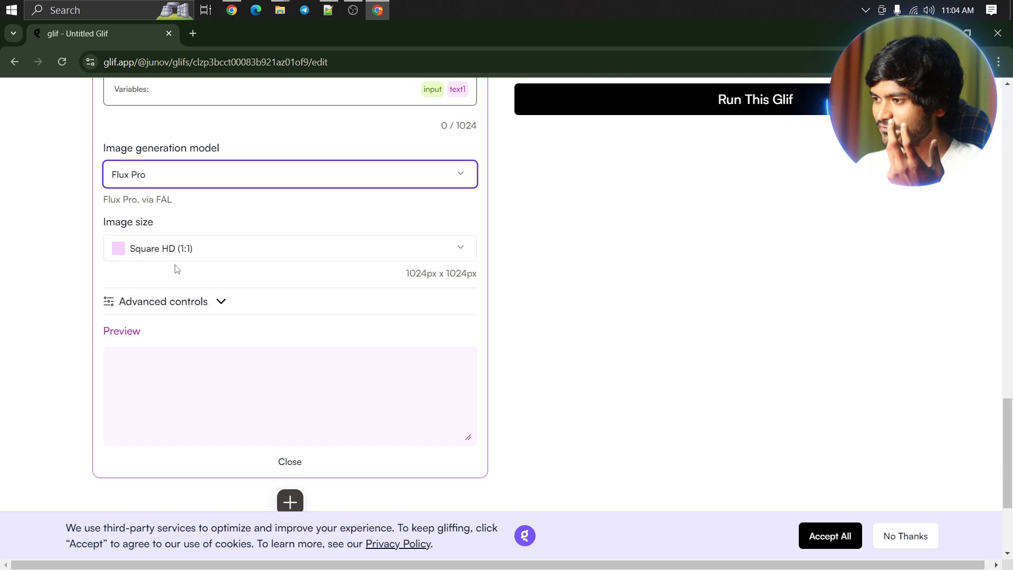
{"action": "left_click", "coordinate": [223, 261]}
{"action": "left_click", "coordinate": [194, 339]}
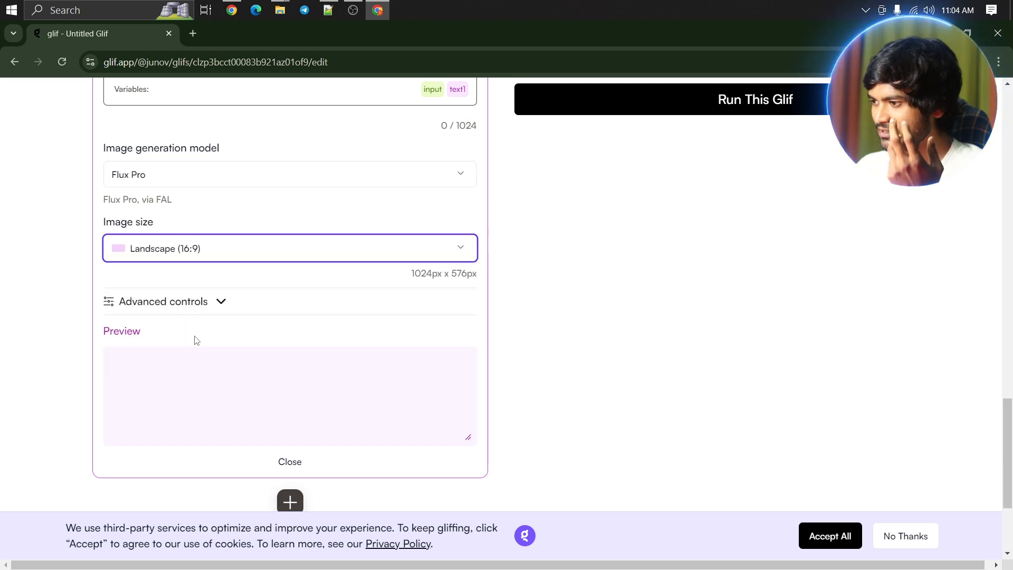
Expand the image block's advanced controls and examine the steps, prompt power and seed settings
{"action": "left_click", "coordinate": [220, 301]}
{"action": "scroll", "coordinate": [227, 317], "scroll_direction": "down", "scroll_amount": 2}
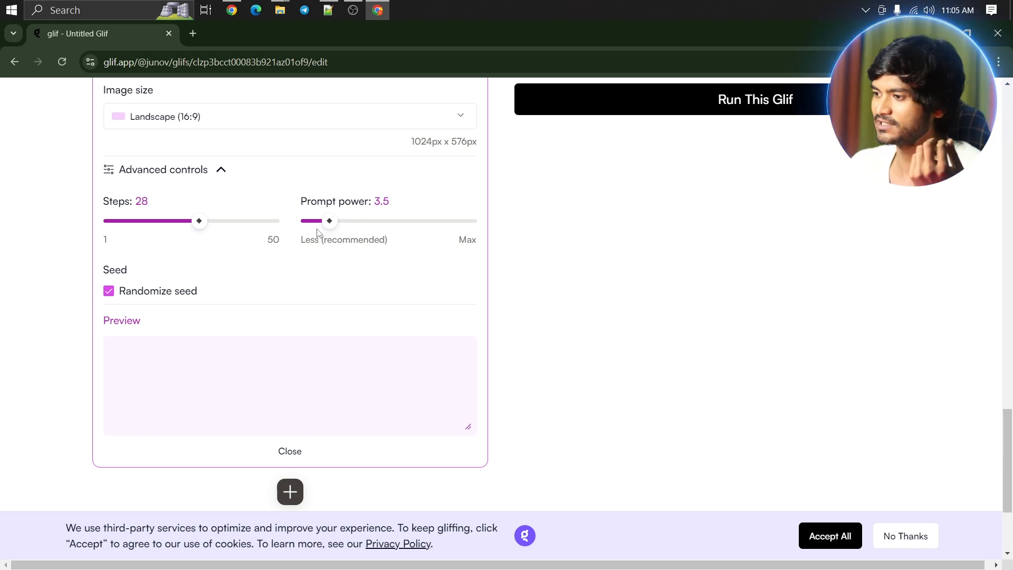
{"action": "scroll", "coordinate": [309, 219], "scroll_direction": "down", "scroll_amount": 3}
Rename the text1 block to "optimized"
{"action": "scroll", "coordinate": [310, 223], "scroll_direction": "up", "scroll_amount": 7}
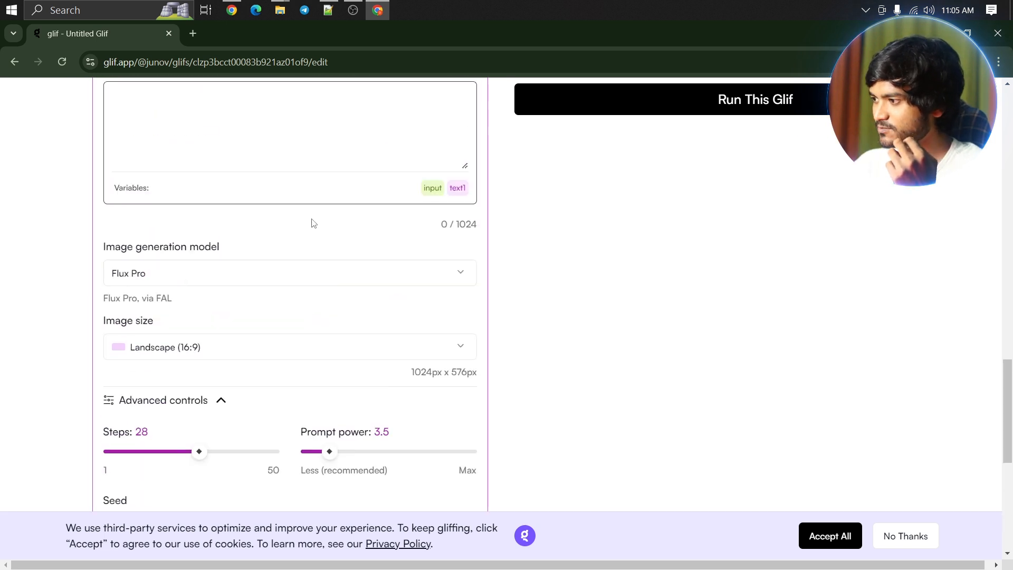
{"action": "scroll", "coordinate": [311, 223], "scroll_direction": "up", "scroll_amount": 10}
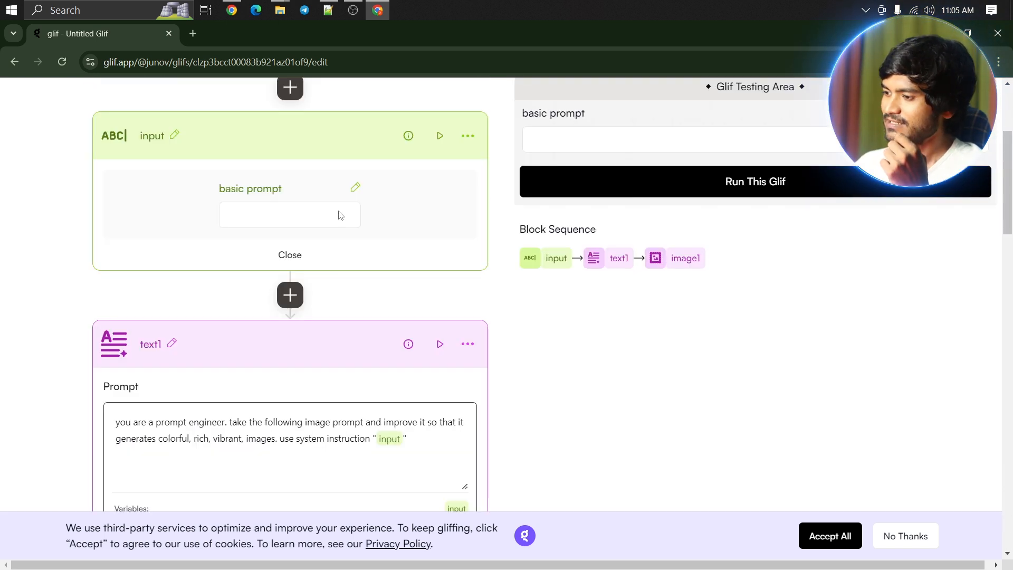
{"action": "scroll", "coordinate": [340, 214], "scroll_direction": "down", "scroll_amount": 3}
{"action": "scroll", "coordinate": [339, 215], "scroll_direction": "up", "scroll_amount": 6}
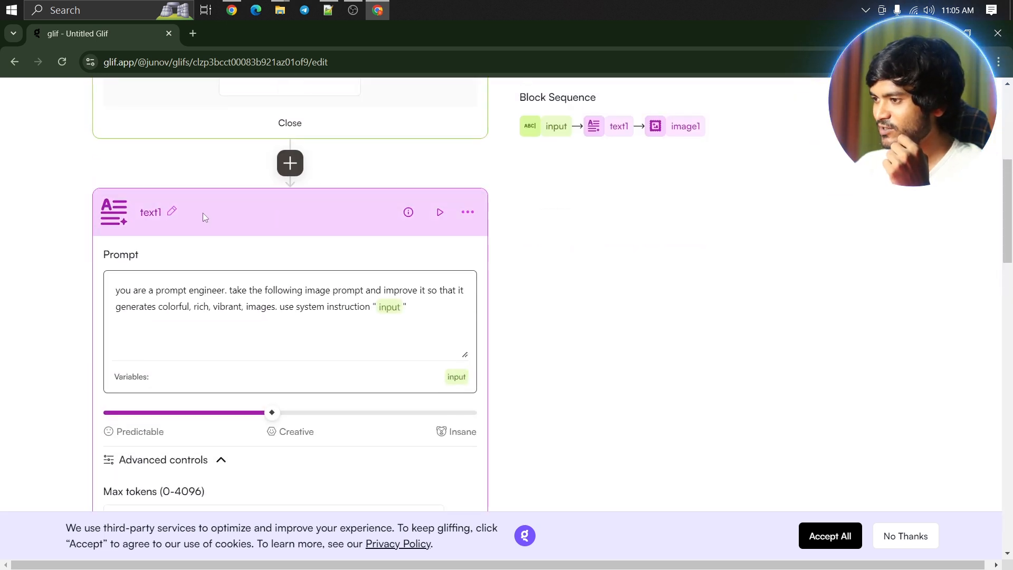
{"action": "scroll", "coordinate": [216, 325], "scroll_direction": "down", "scroll_amount": 4}
{"action": "left_click", "coordinate": [172, 279]}
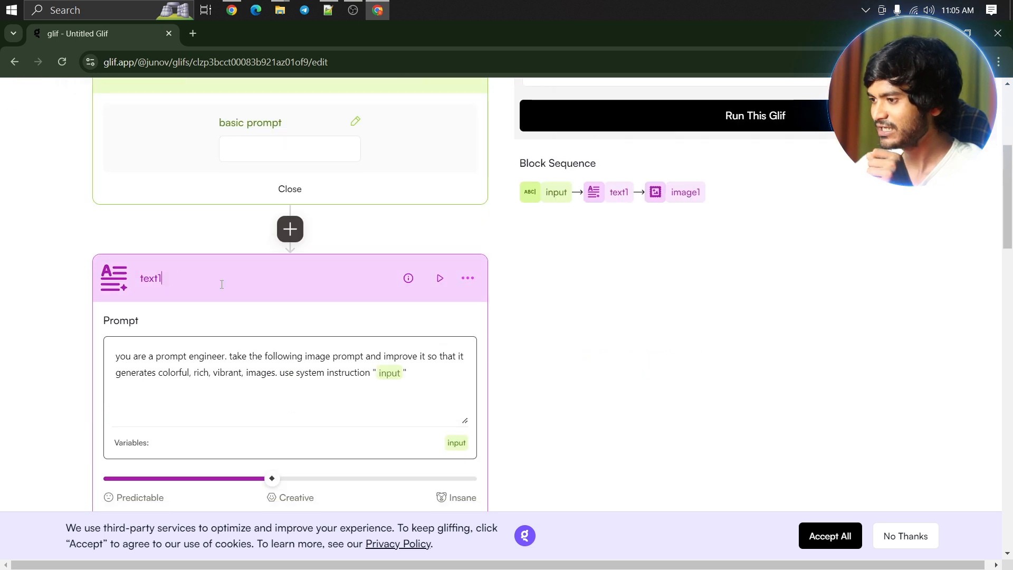
{"action": "left_click_drag", "start_coordinate": [206, 278], "coordinate": [107, 280]}
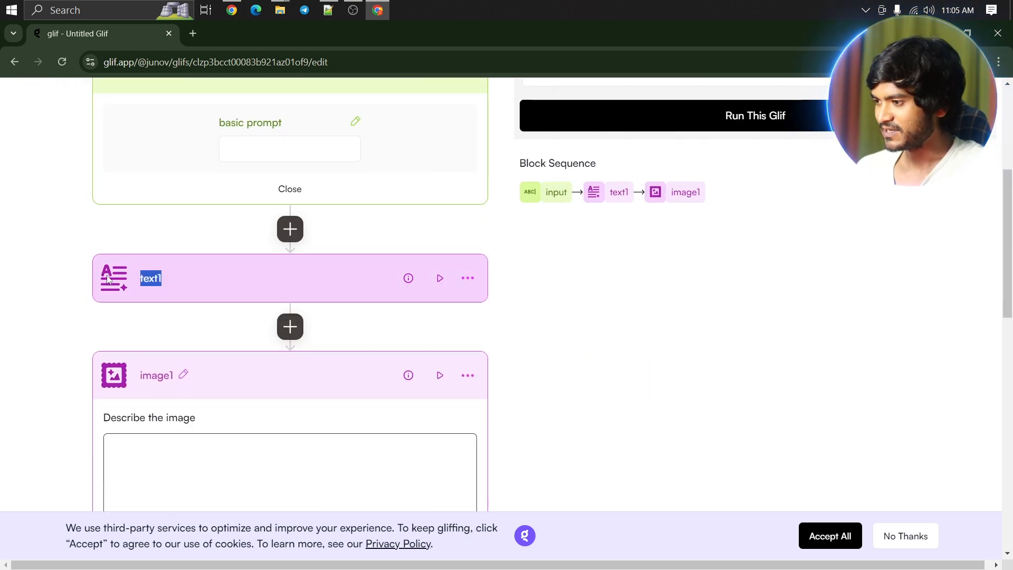
{"action": "type", "text": "optimized"}
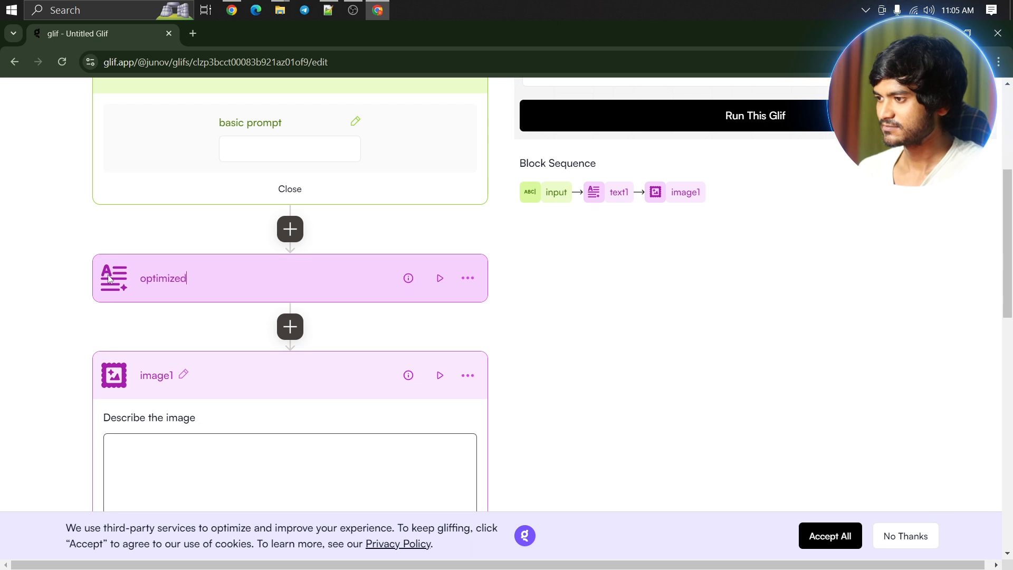
{"action": "key", "text": "Return"}
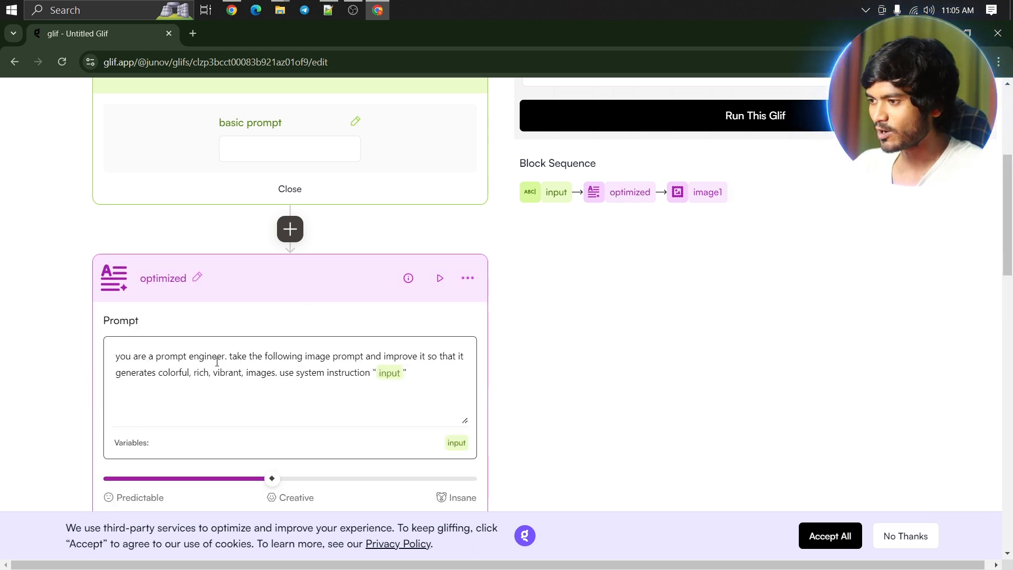
Insert the optimized variable as the image description in the image1 block
{"action": "scroll", "coordinate": [209, 306], "scroll_direction": "down", "scroll_amount": 7}
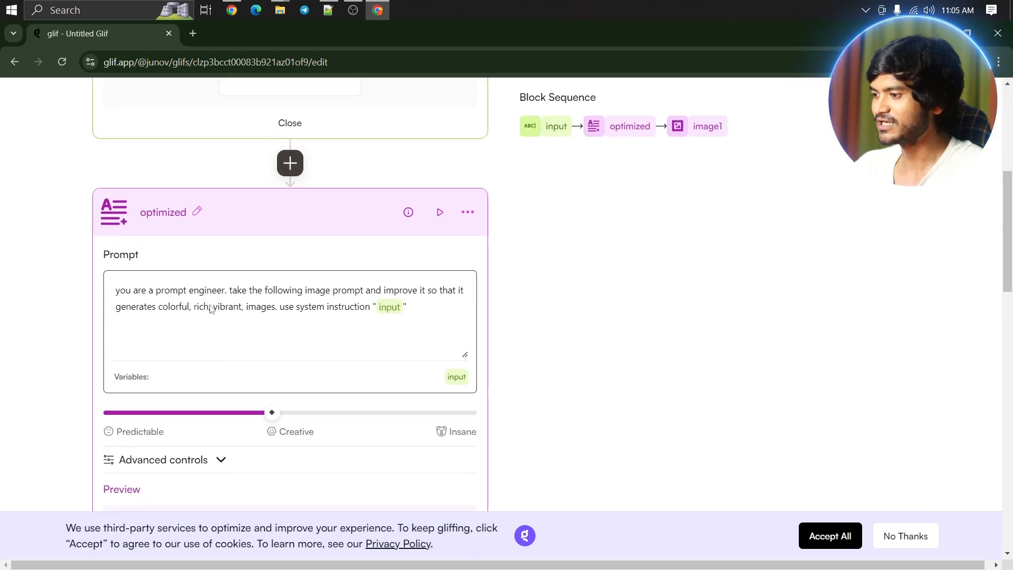
{"action": "scroll", "coordinate": [210, 303], "scroll_direction": "down", "scroll_amount": 1}
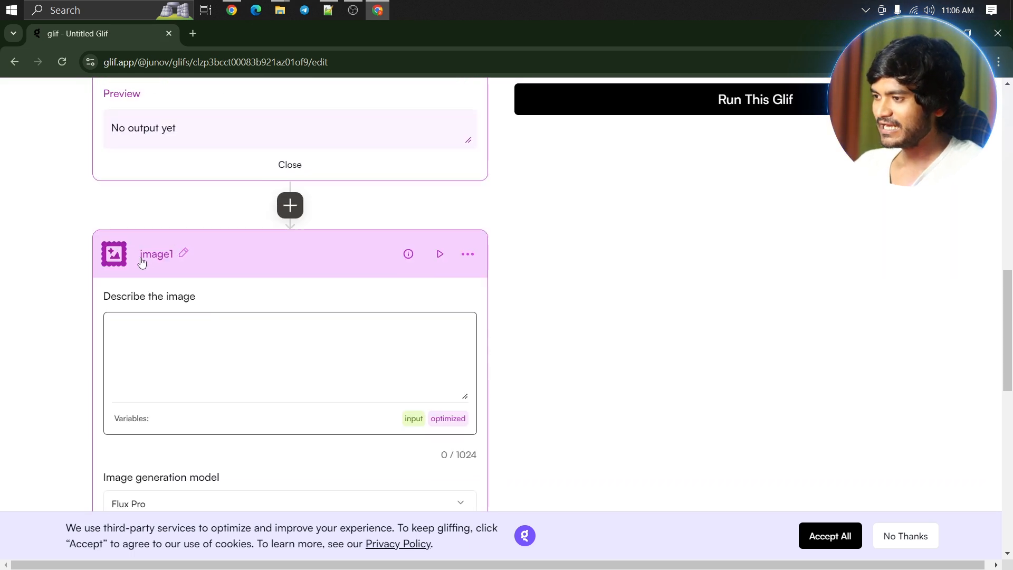
{"action": "left_click_drag", "start_coordinate": [117, 296], "coordinate": [152, 296]}
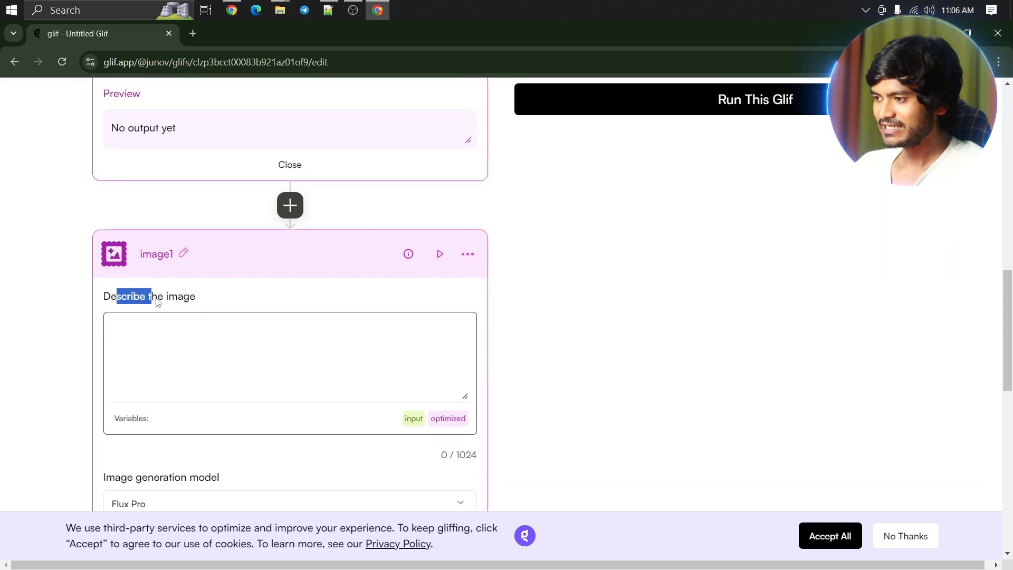
{"action": "left_click", "coordinate": [131, 291]}
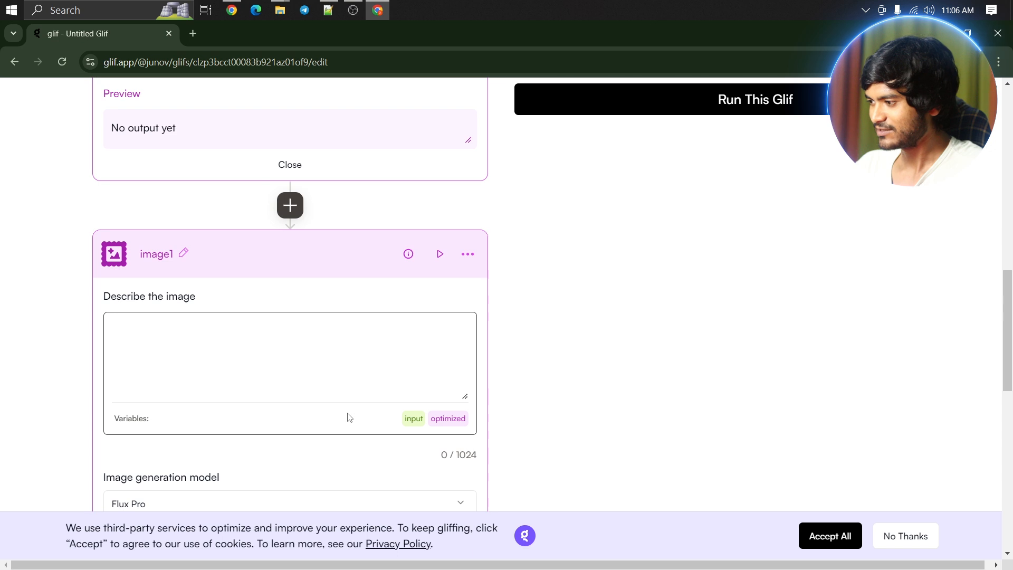
{"action": "left_click", "coordinate": [446, 421]}
Review the optimized block's prompt and the image block's description, model, size and advanced settings
{"action": "scroll", "coordinate": [307, 153], "scroll_direction": "up", "scroll_amount": 1}
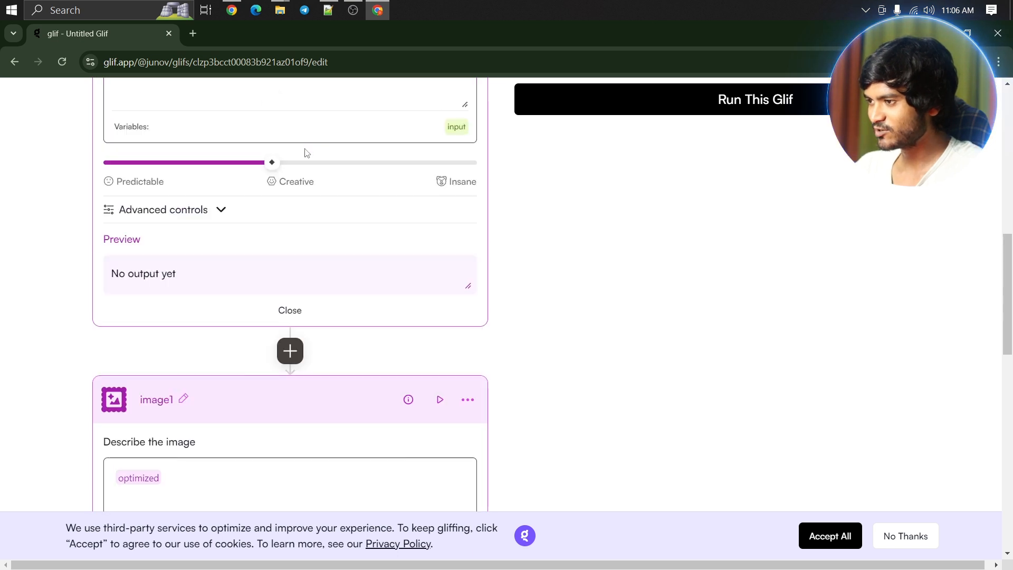
{"action": "scroll", "coordinate": [295, 154], "scroll_direction": "up", "scroll_amount": 5}
{"action": "scroll", "coordinate": [226, 197], "scroll_direction": "down", "scroll_amount": 3}
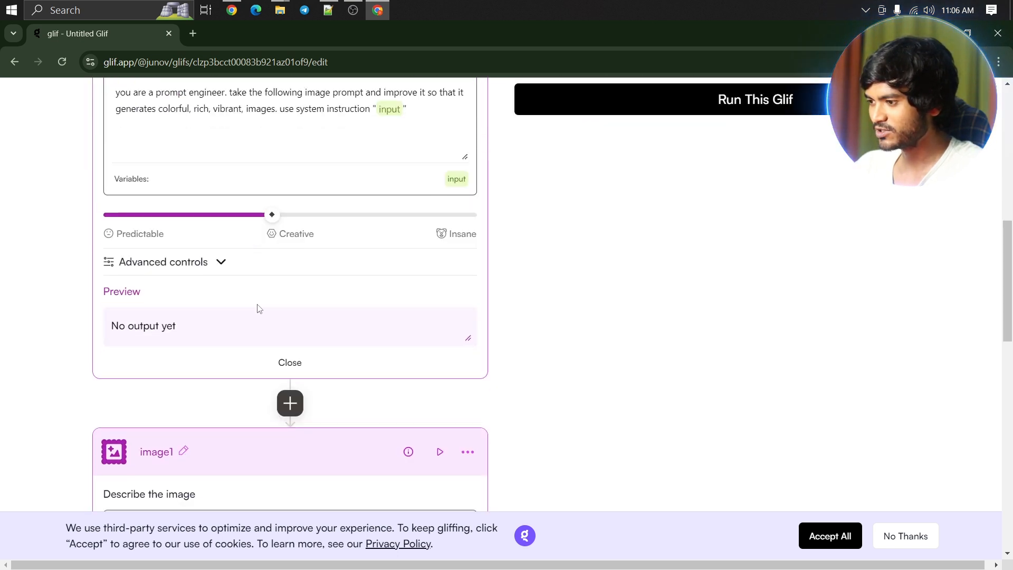
{"action": "scroll", "coordinate": [258, 309], "scroll_direction": "down", "scroll_amount": 3}
{"action": "scroll", "coordinate": [276, 346], "scroll_direction": "down", "scroll_amount": 3}
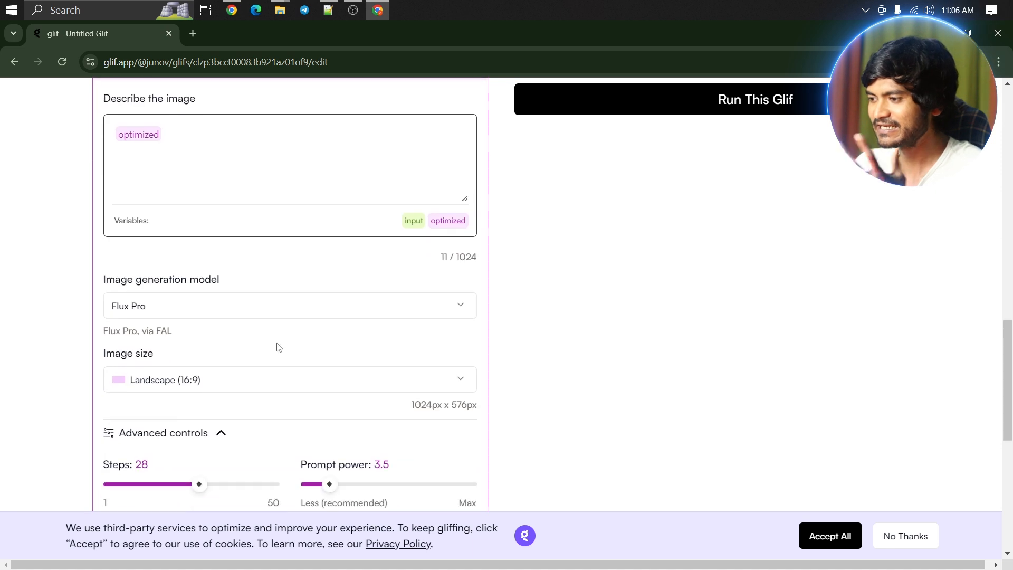
{"action": "scroll", "coordinate": [272, 351], "scroll_direction": "down", "scroll_amount": 7}
{"action": "scroll", "coordinate": [278, 353], "scroll_direction": "up", "scroll_amount": 5}
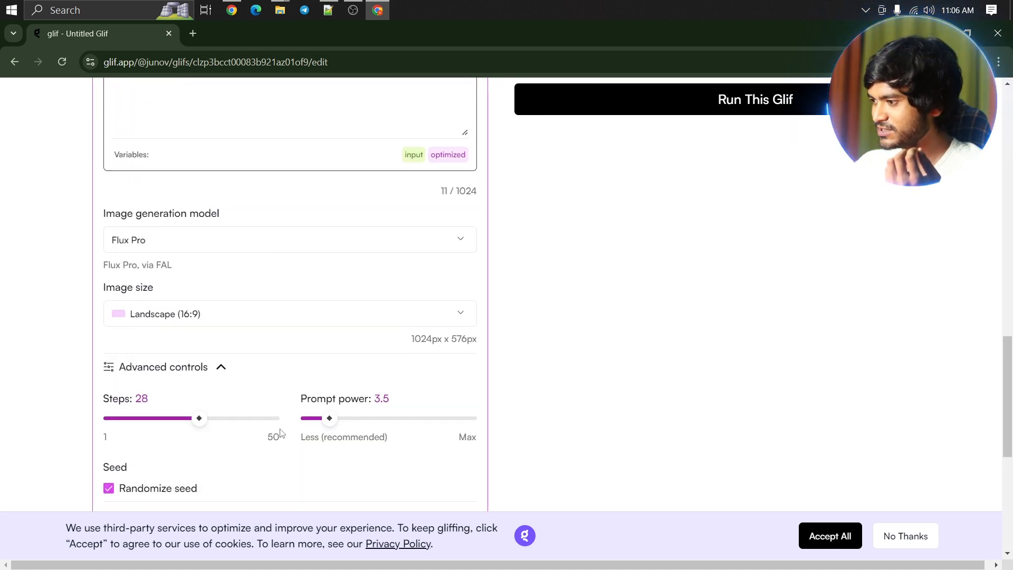
{"action": "scroll", "coordinate": [679, 396], "scroll_direction": "up", "scroll_amount": 15}
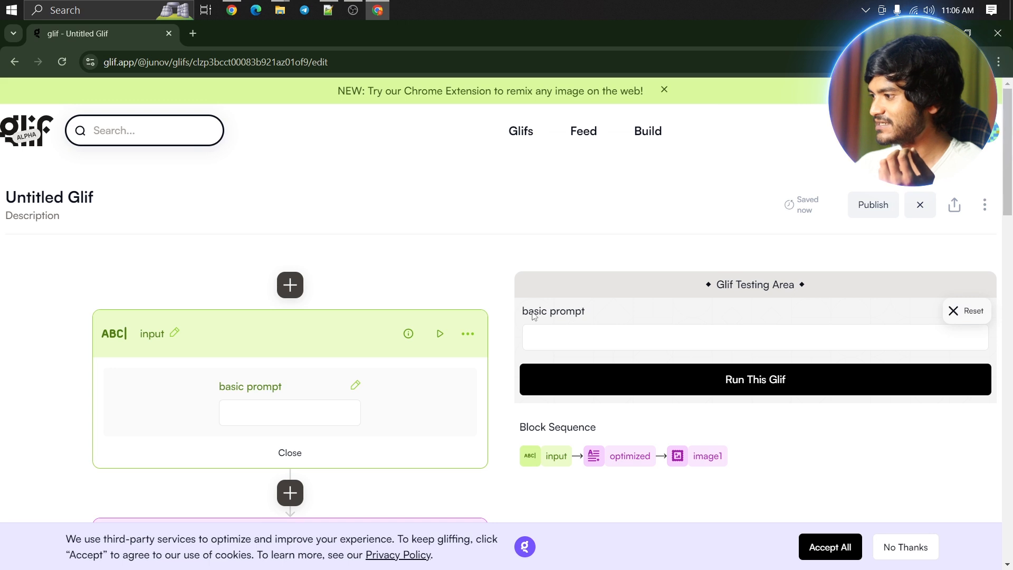
Run the glif in the testing area with the basic prompt "a large forest with thousands of bengal tigers"
{"action": "left_click_drag", "start_coordinate": [533, 316], "coordinate": [593, 346]}
{"action": "left_click", "coordinate": [592, 346]}
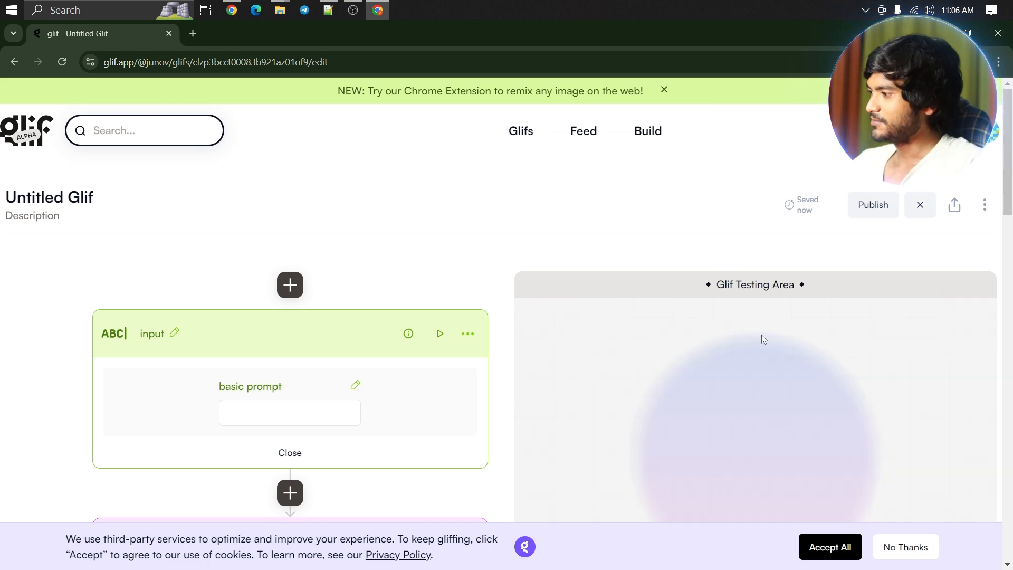
{"action": "scroll", "coordinate": [743, 305], "scroll_direction": "down", "scroll_amount": 7}
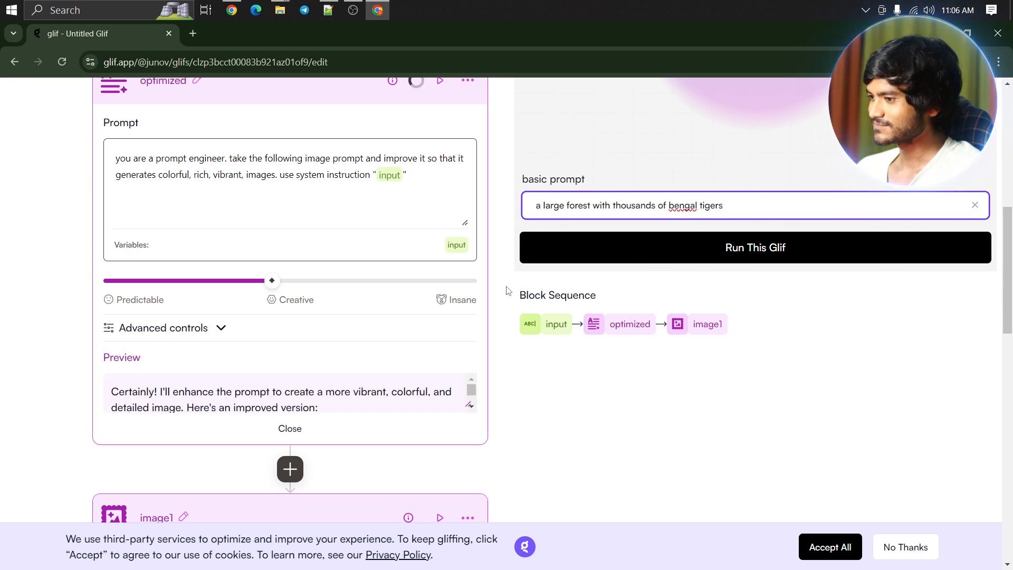
{"action": "scroll", "coordinate": [507, 291], "scroll_direction": "up", "scroll_amount": 5}
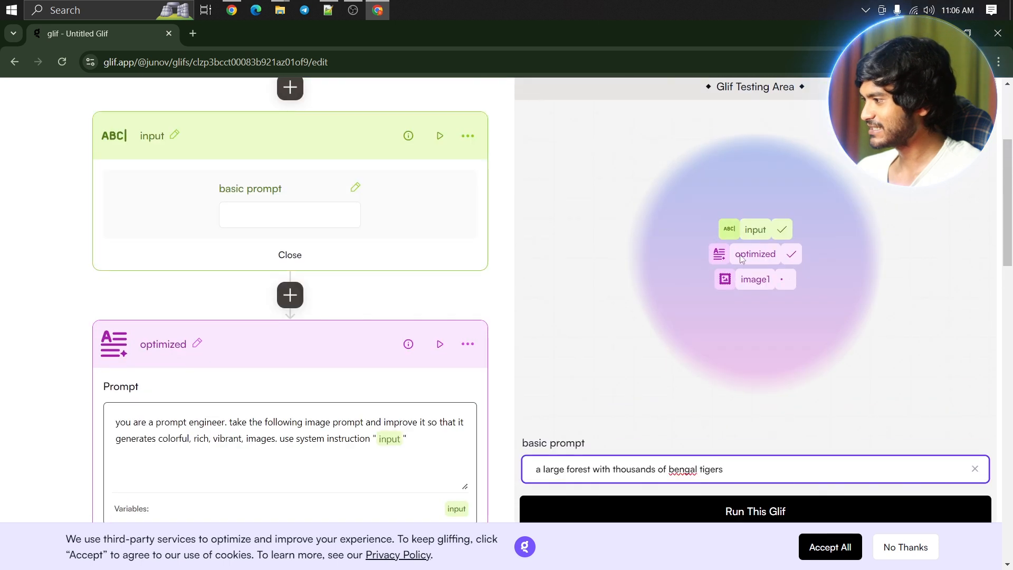
Follow the run's block progress in the testing area and view the generated tiger image enlarged
{"action": "scroll", "coordinate": [741, 258], "scroll_direction": "up", "scroll_amount": 4}
{"action": "scroll", "coordinate": [793, 343], "scroll_direction": "down", "scroll_amount": 1}
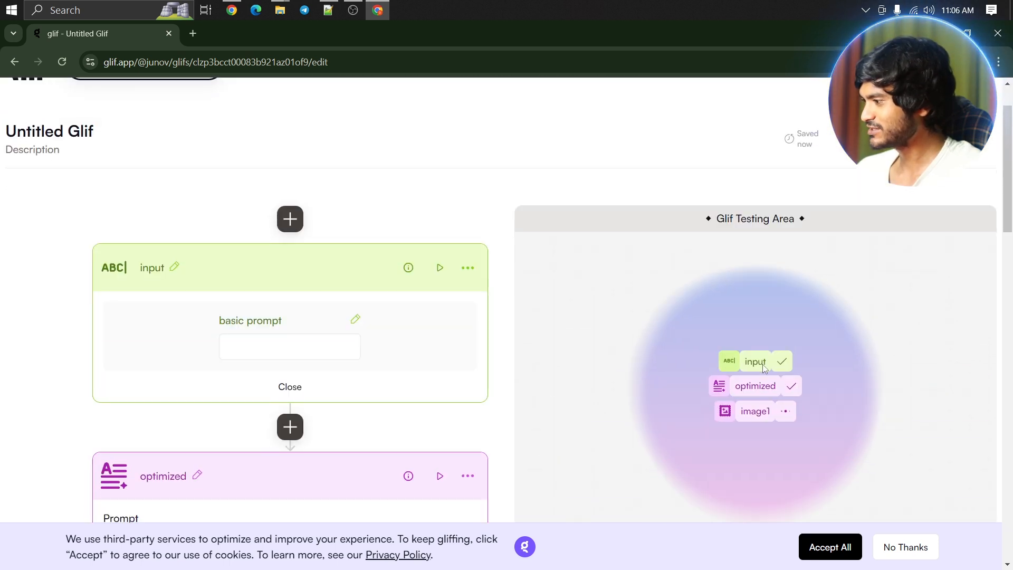
{"action": "scroll", "coordinate": [736, 375], "scroll_direction": "down", "scroll_amount": 1}
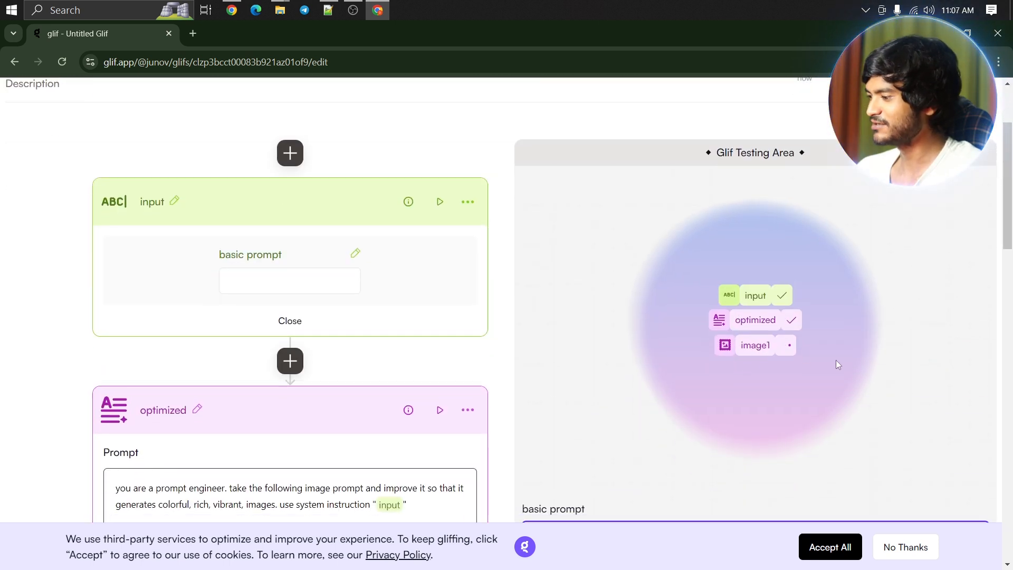
{"action": "scroll", "coordinate": [765, 357], "scroll_direction": "down", "scroll_amount": 1}
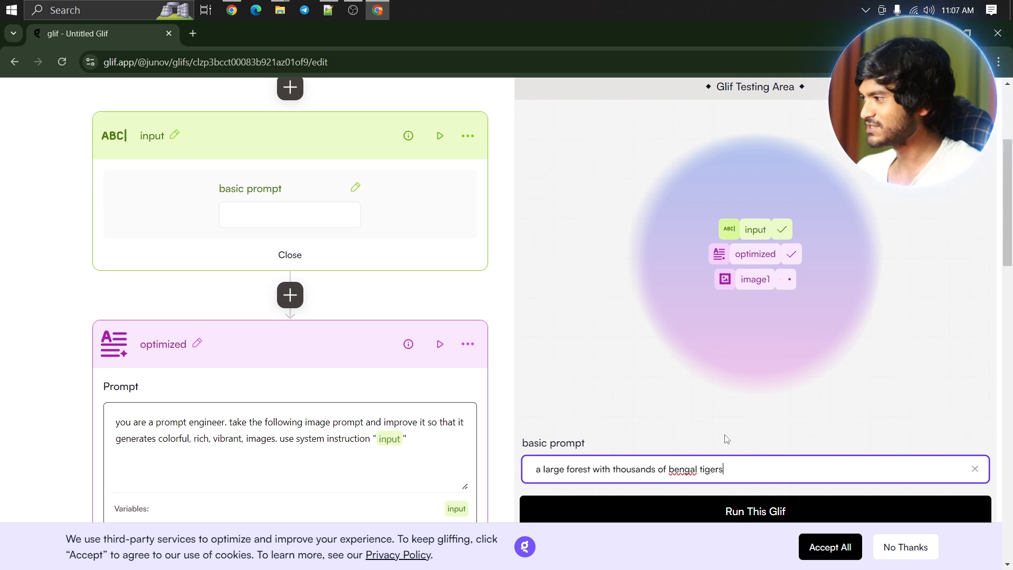
{"action": "scroll", "coordinate": [726, 438], "scroll_direction": "up", "scroll_amount": 1}
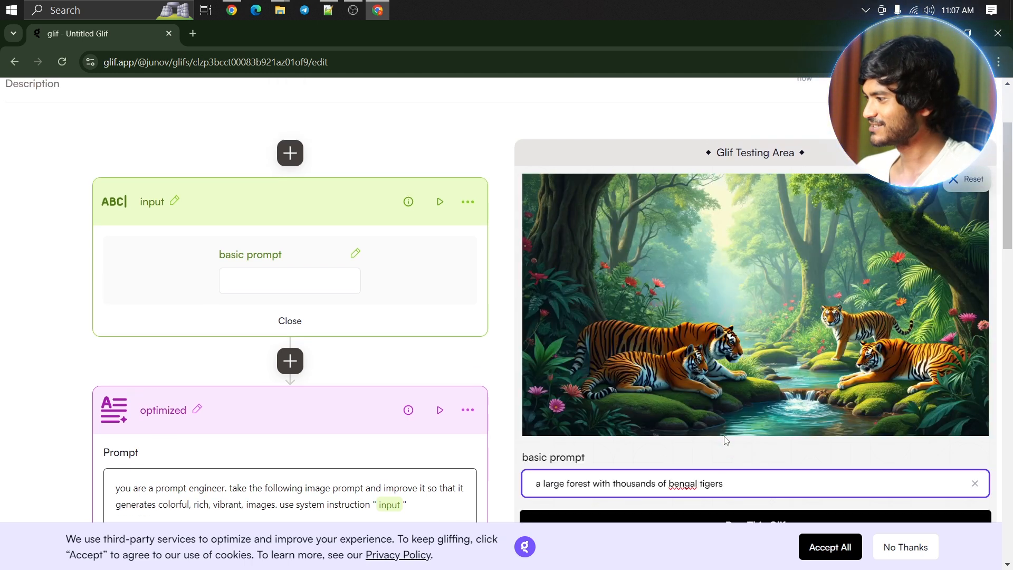
{"action": "left_click", "coordinate": [827, 357]}
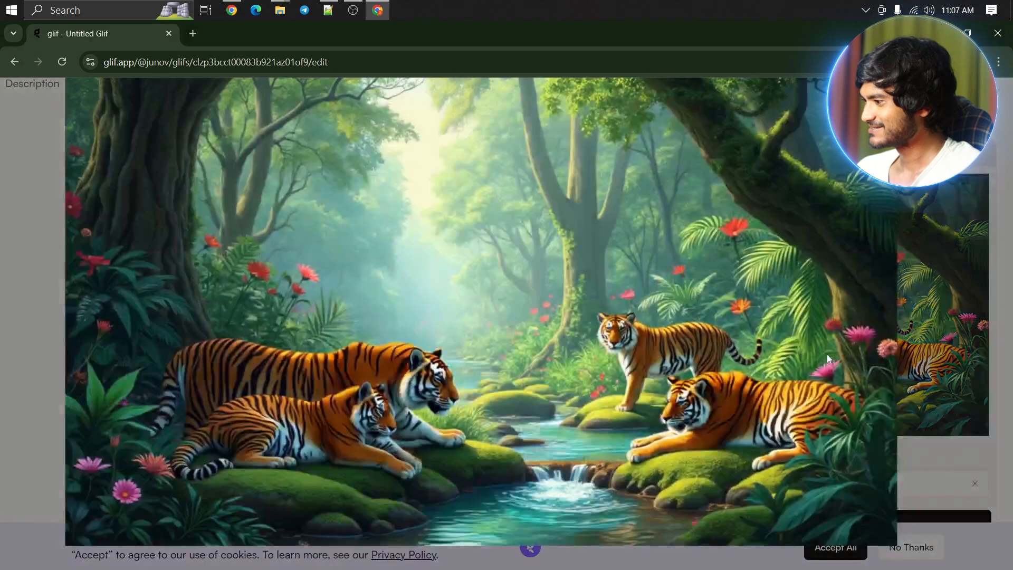
{"action": "left_click", "coordinate": [827, 353]}
Run the prompt "a man 25 years old sitting in front of gamming computer setup. back in the wall there is a text based painting that says JUNOVERSEAI"
{"action": "scroll", "coordinate": [712, 367], "scroll_direction": "down", "scroll_amount": 1}
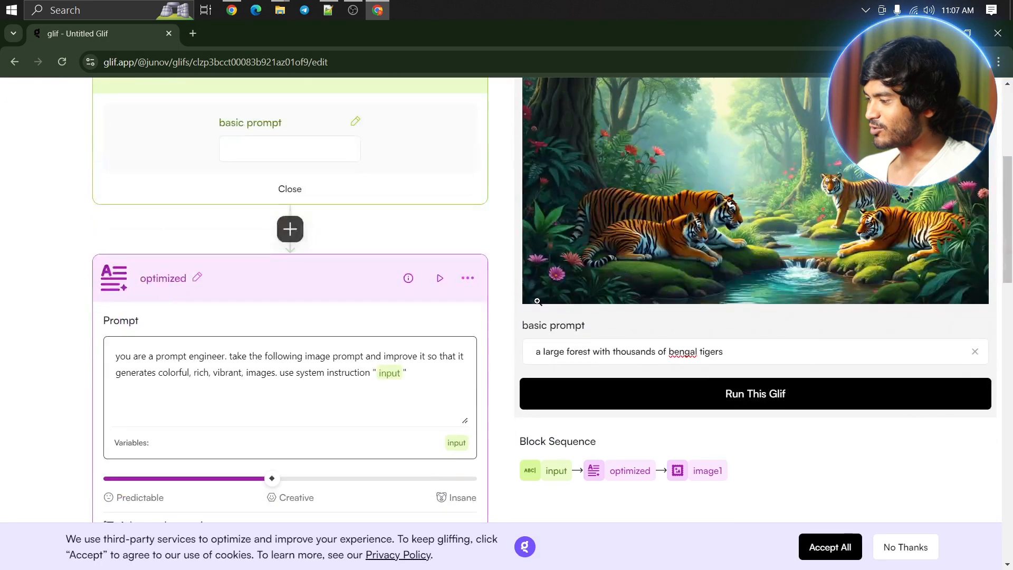
{"action": "left_click", "coordinate": [740, 351]}
{"action": "key", "text": "ctrl+a"}
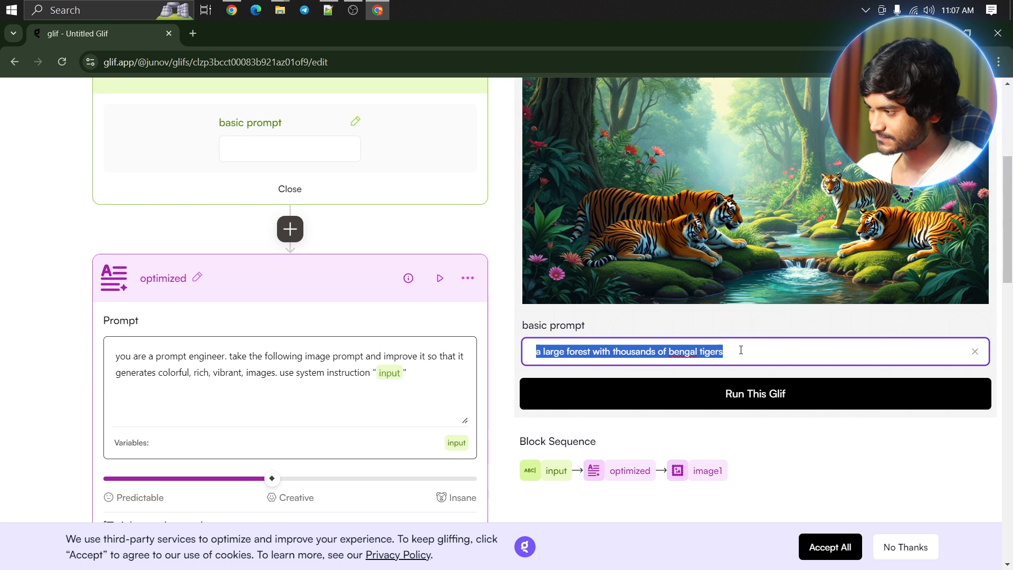
{"action": "key", "text": "BackSpace"}
{"action": "type", "text": "a man"}
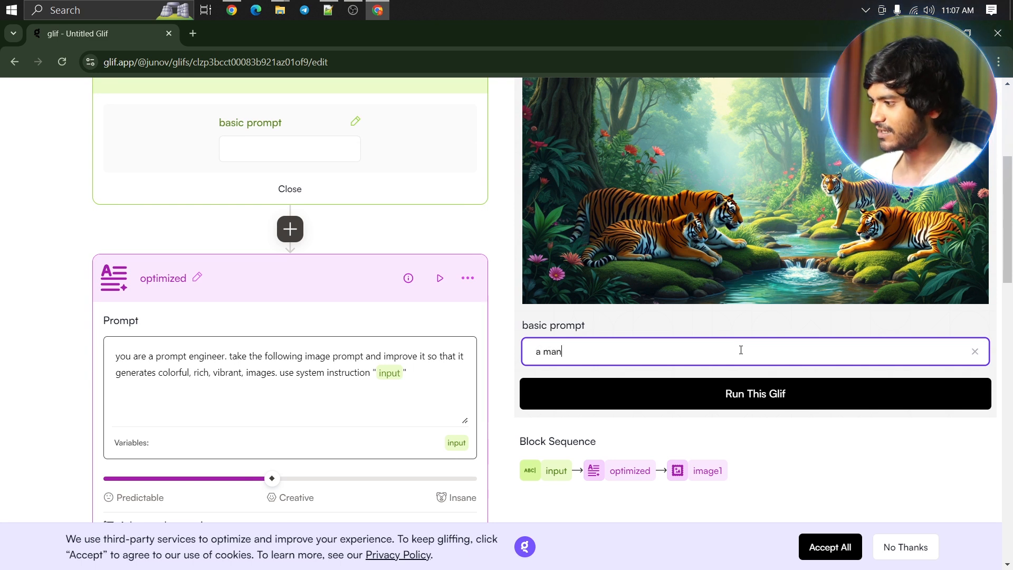
{"action": "type", "text": "25 years old sitting in front of gamming computer setup. back in the wall there is a text based painting that says JUNOVERSEAI"}
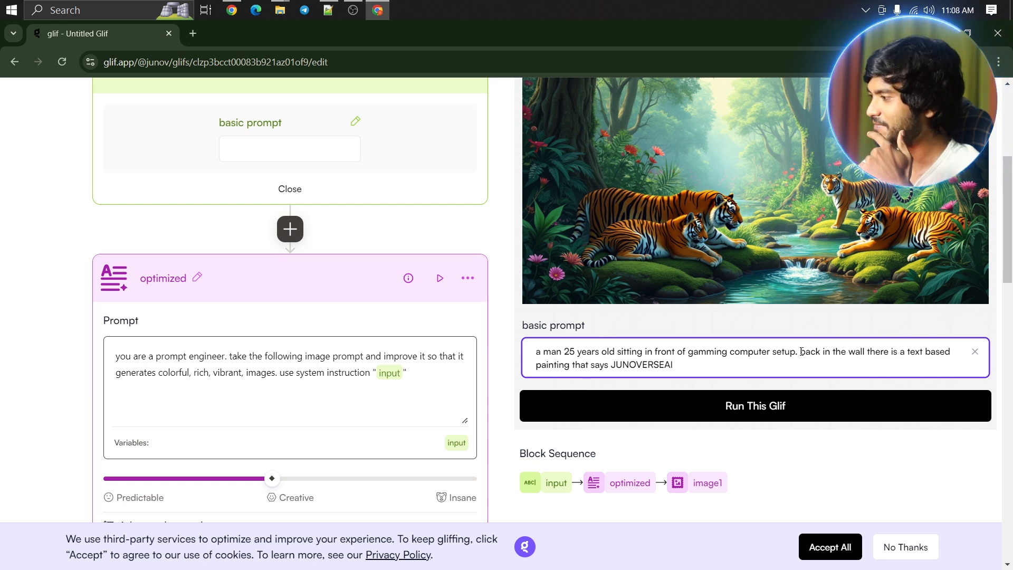
{"action": "left_click", "coordinate": [649, 409]}
{"action": "left_click", "coordinate": [545, 393]}
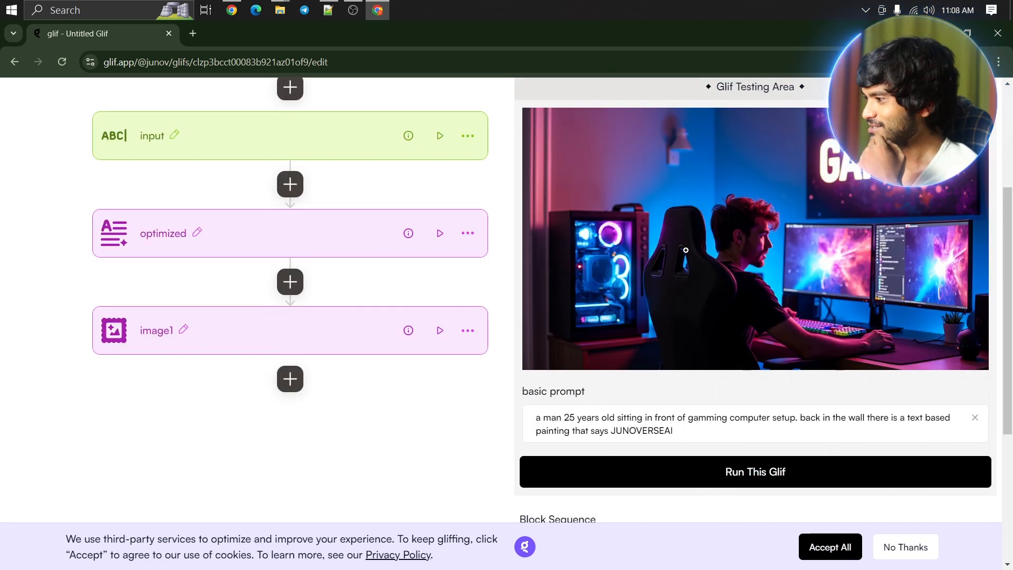
View the generated gaming setup image enlarged and check the text on the wall painting
{"action": "left_click", "coordinate": [686, 251]}
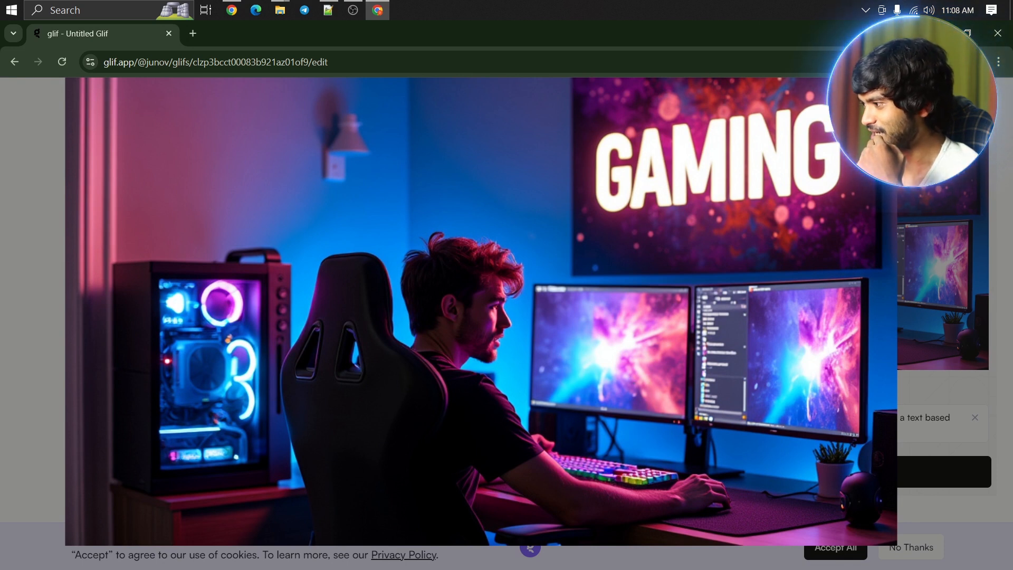
{"action": "left_click", "coordinate": [872, 336]}
{"action": "scroll", "coordinate": [873, 336], "scroll_direction": "down", "scroll_amount": 1}
{"action": "scroll", "coordinate": [872, 336], "scroll_direction": "up", "scroll_amount": 1}
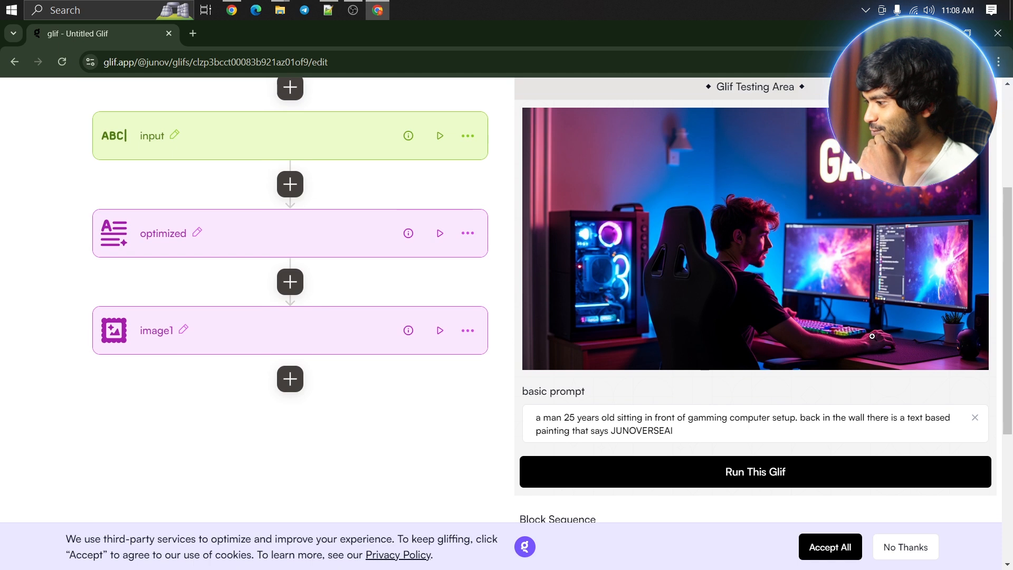
Run the glif with the basic prompt "a boy holding a bangladeshi flag waving" and view the generated image enlarged
{"action": "triple_click", "coordinate": [698, 432]}
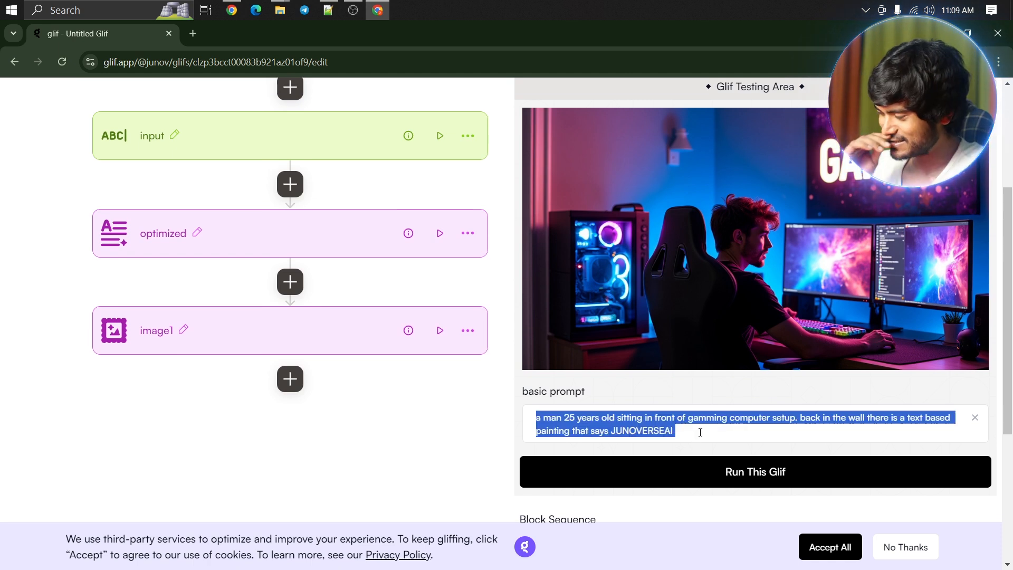
{"action": "right_click", "coordinate": [722, 417]}
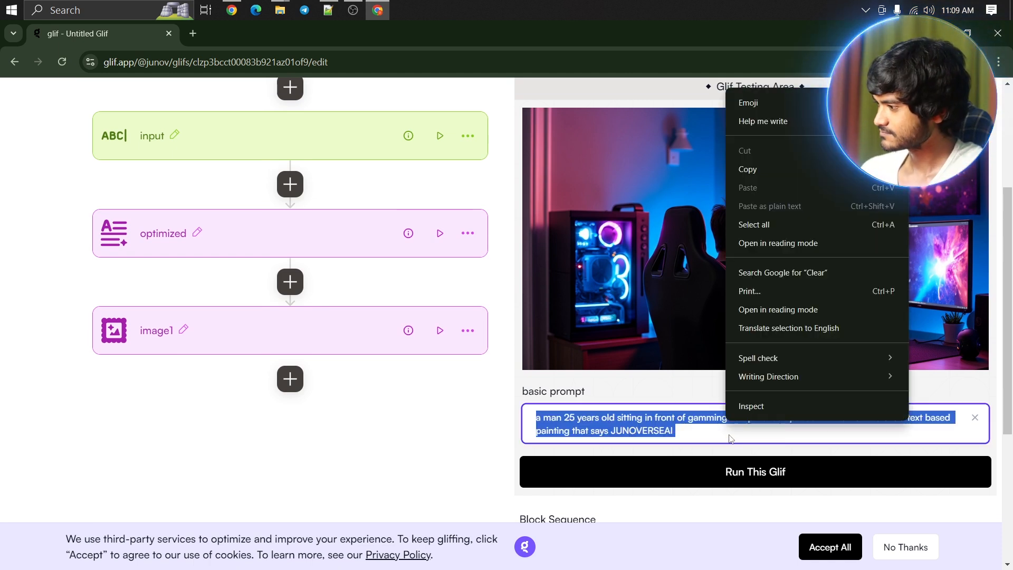
{"action": "left_click", "coordinate": [728, 443]}
{"action": "key", "text": "ctrl+a"}
{"action": "key", "text": "BackSpace"}
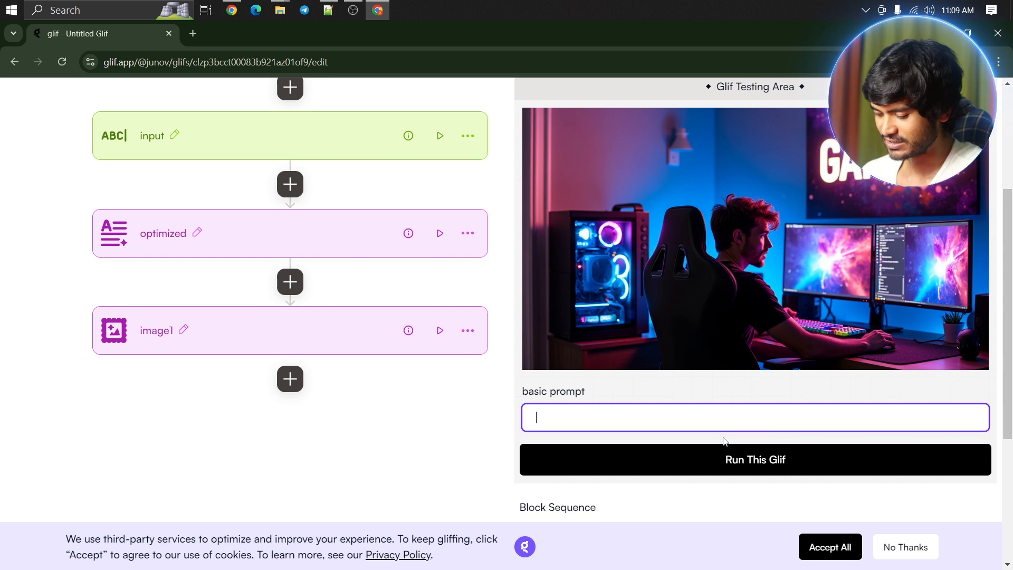
{"action": "key", "text": "ctrl+v"}
{"action": "key", "text": "Return"}
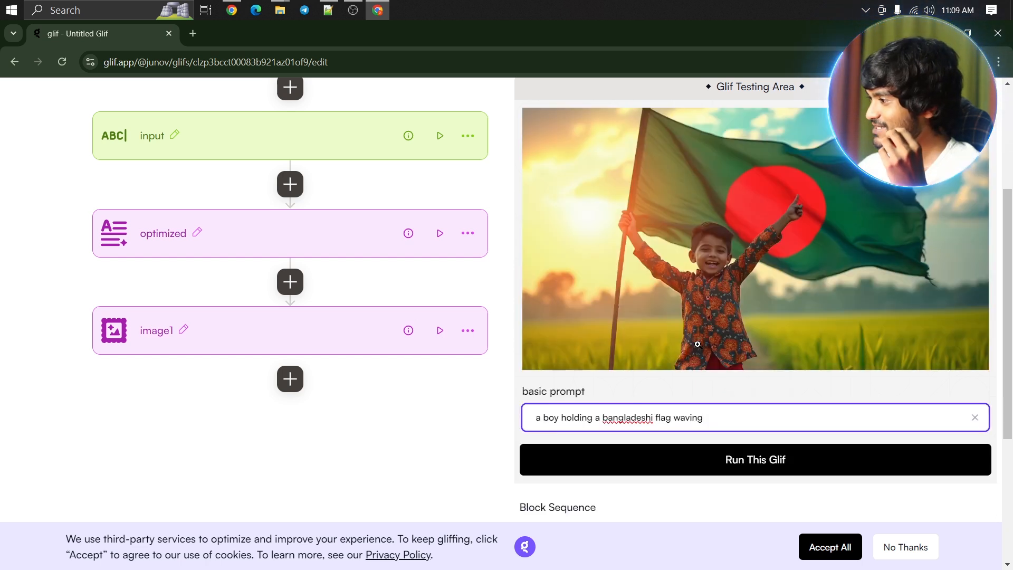
{"action": "left_click", "coordinate": [640, 215]}
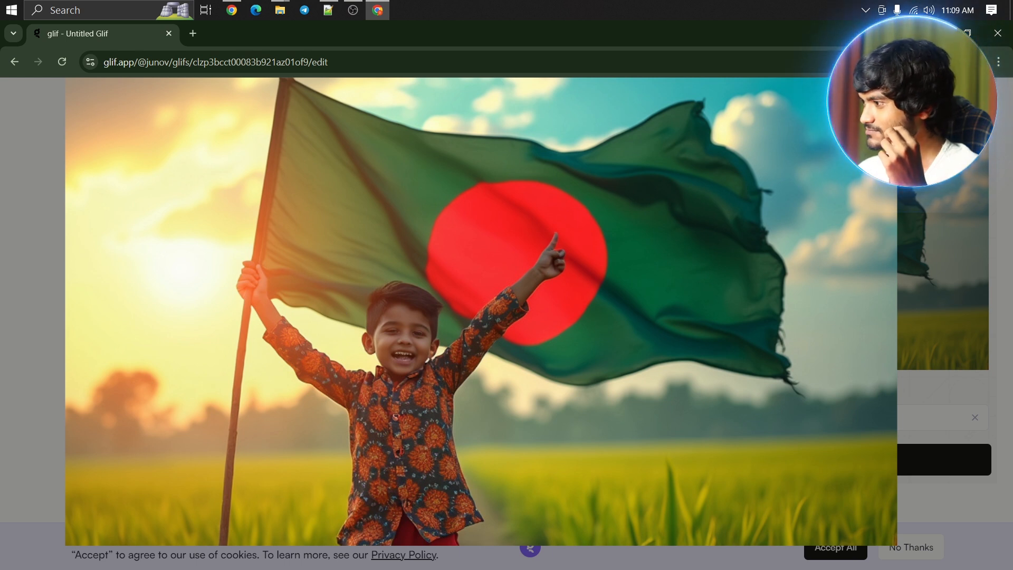
{"action": "key", "text": "Escape"}
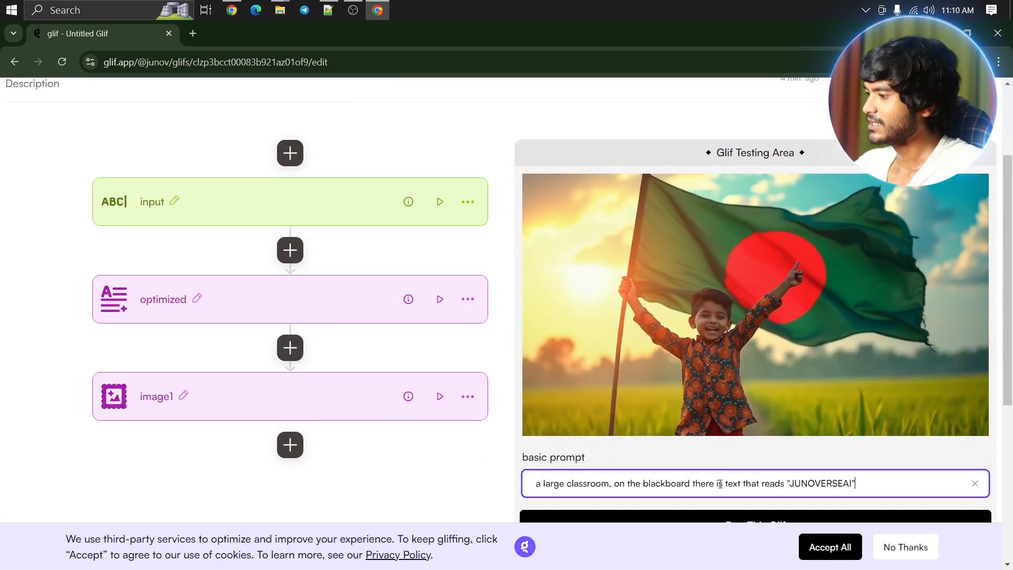
Run the glif with "a large classroom, on the blackboard there is text that reads "JUNOVERSEAI"" and view the generated image enlarged
{"action": "key", "text": "Return"}
{"action": "scroll", "coordinate": [686, 449], "scroll_direction": "down", "scroll_amount": 3}
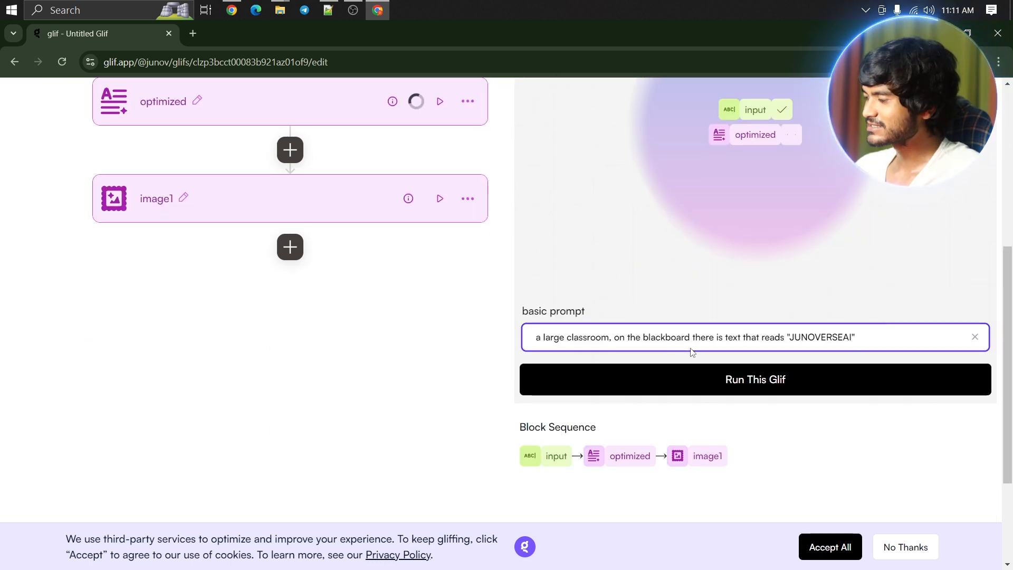
{"action": "scroll", "coordinate": [693, 351], "scroll_direction": "up", "scroll_amount": 3}
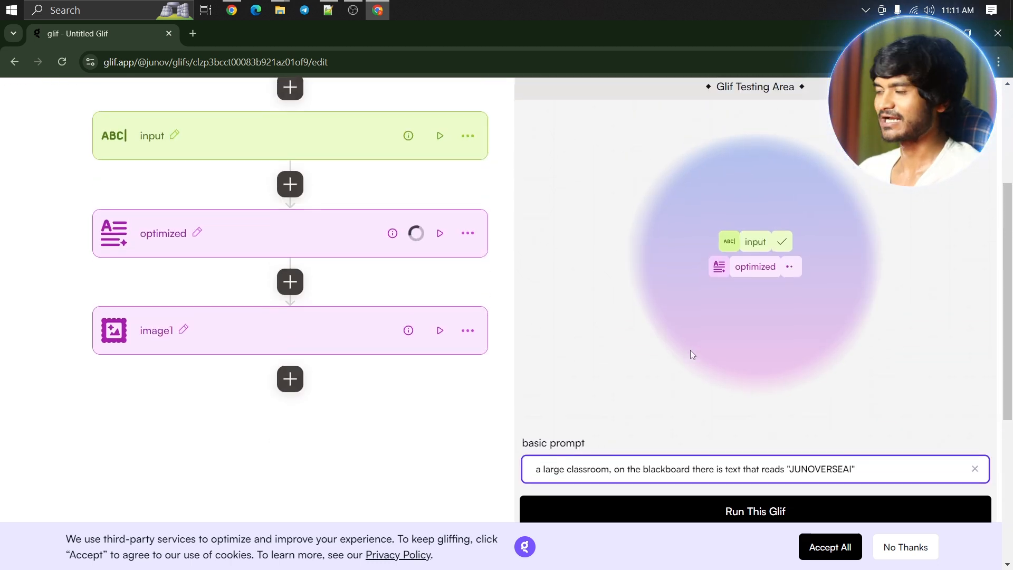
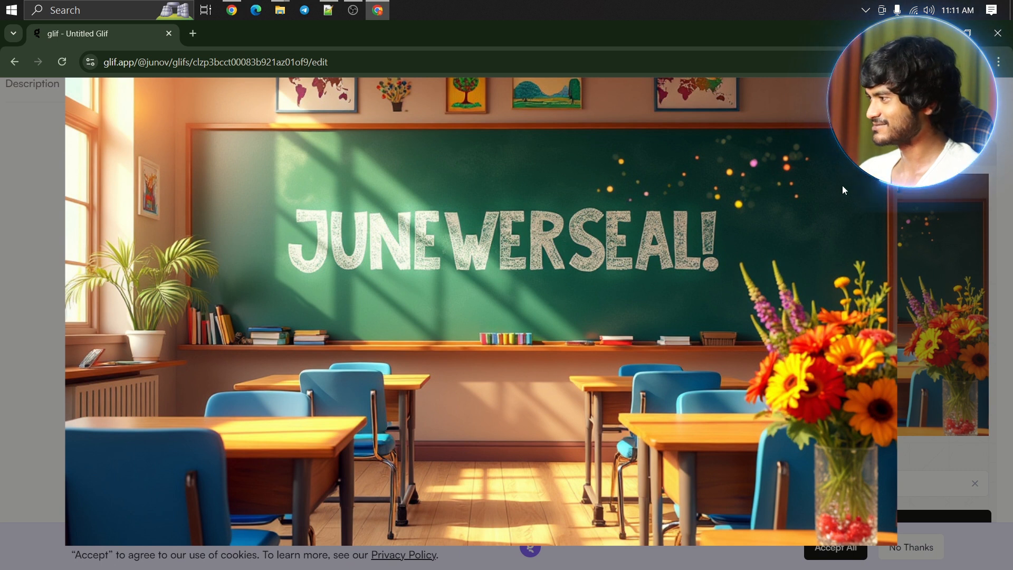
{"action": "key", "text": "Escape"}
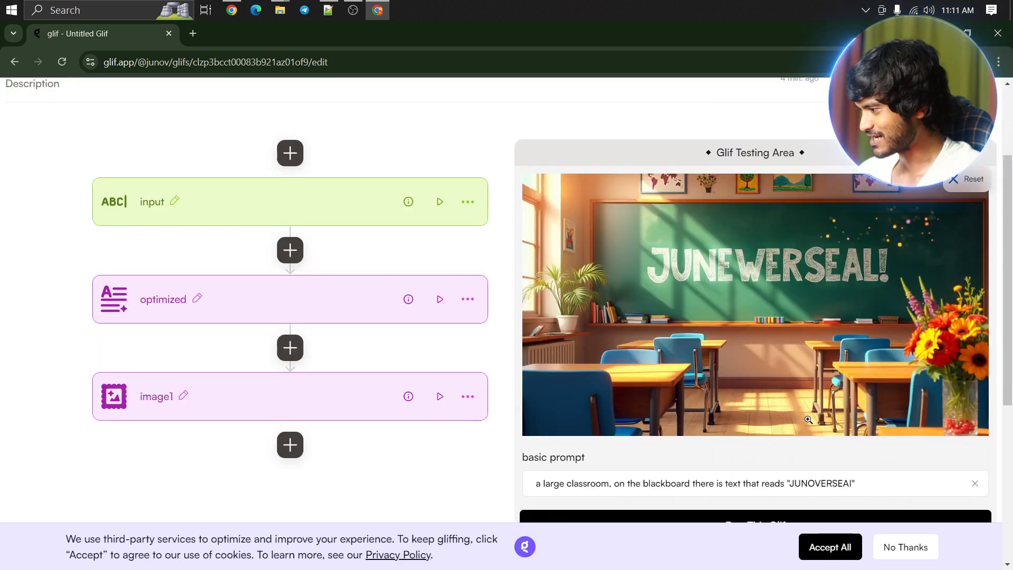
Run the glif with the basic prompt "text on a blackboard that reads "JUNOVERSE AI, First bangladeshi AI learning place""
{"action": "left_click", "coordinate": [817, 480]}
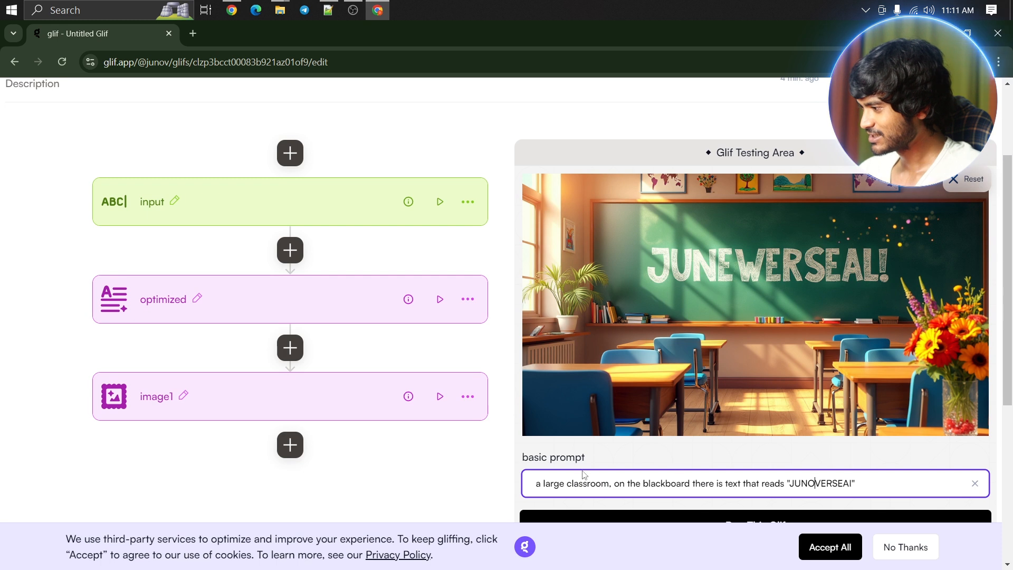
{"action": "key", "text": "ctrl+a"}
{"action": "type", "text": "a"}
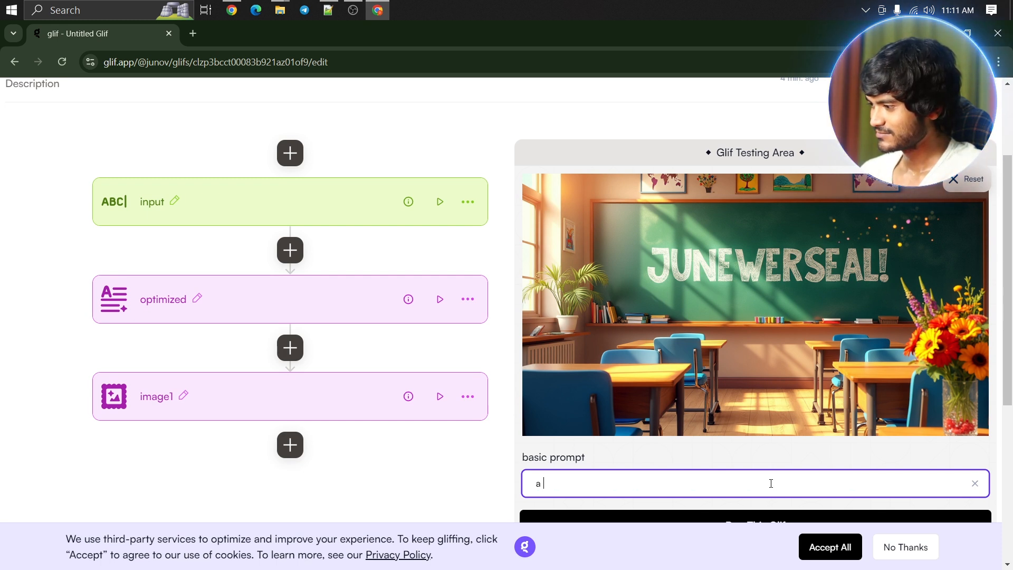
{"action": "key", "text": "ctrl+z"}
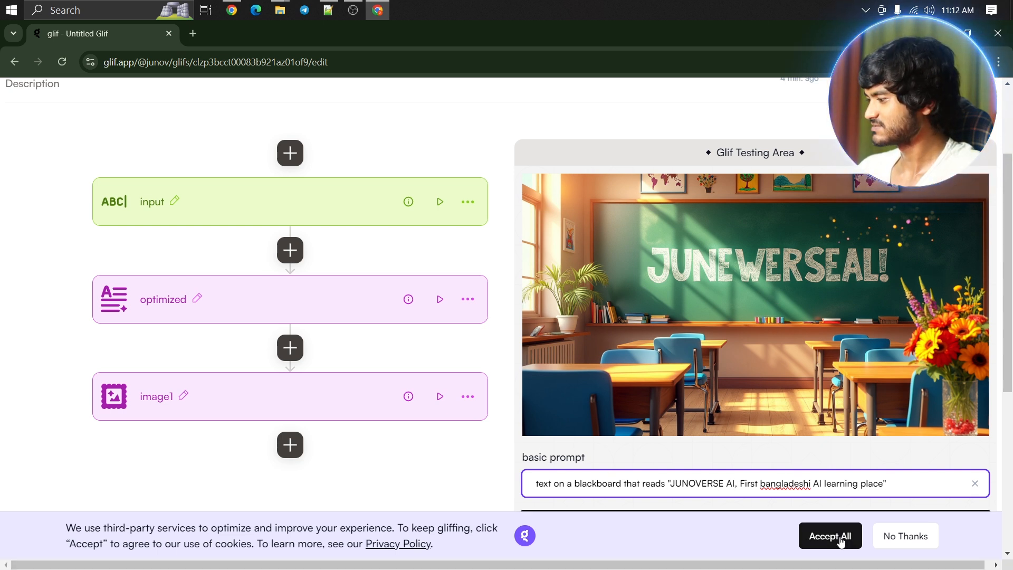
{"action": "scroll", "coordinate": [821, 461], "scroll_direction": "down", "scroll_amount": 4}
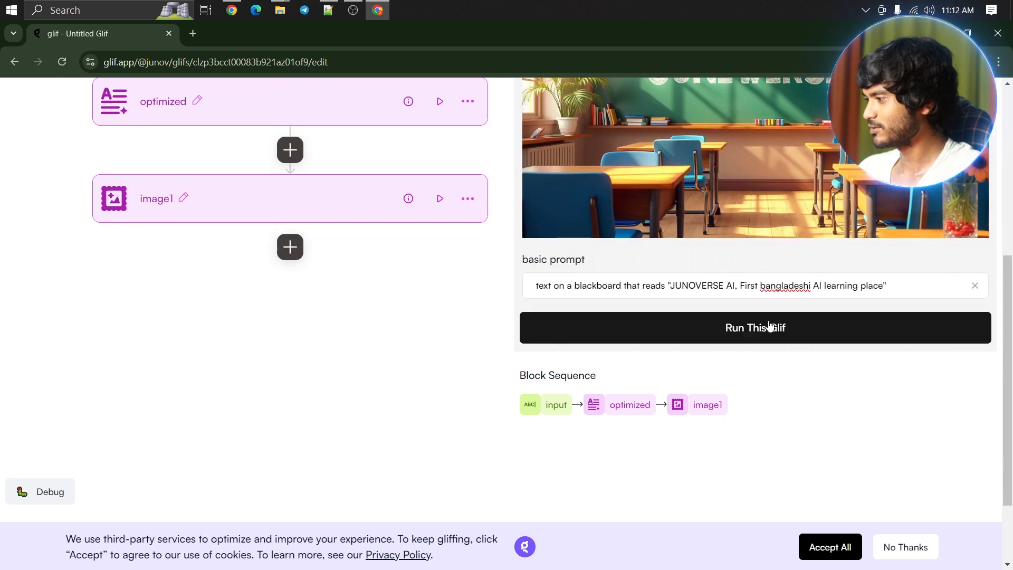
{"action": "left_click", "coordinate": [770, 325]}
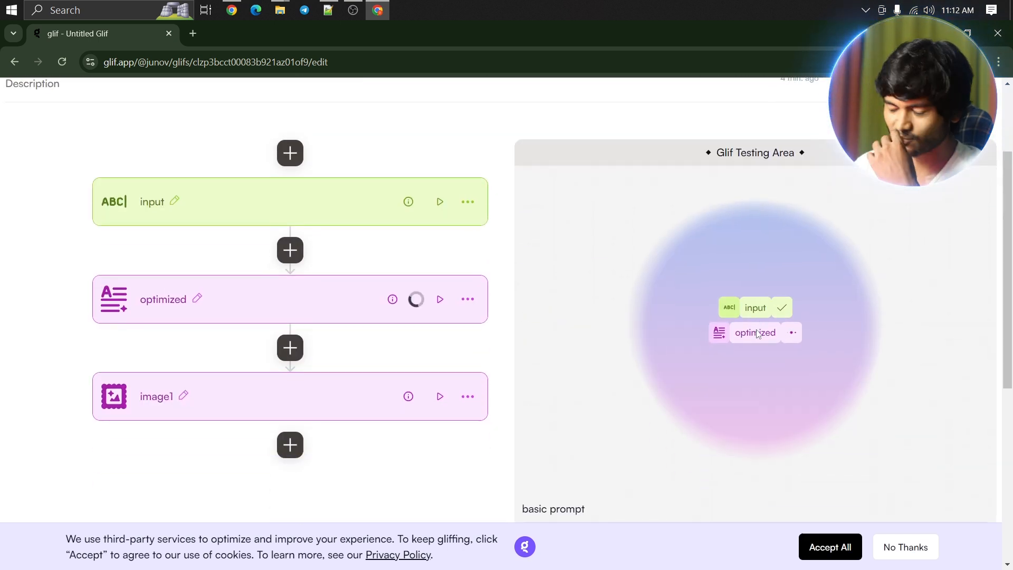
{"action": "scroll", "coordinate": [758, 327], "scroll_direction": "down", "scroll_amount": 2}
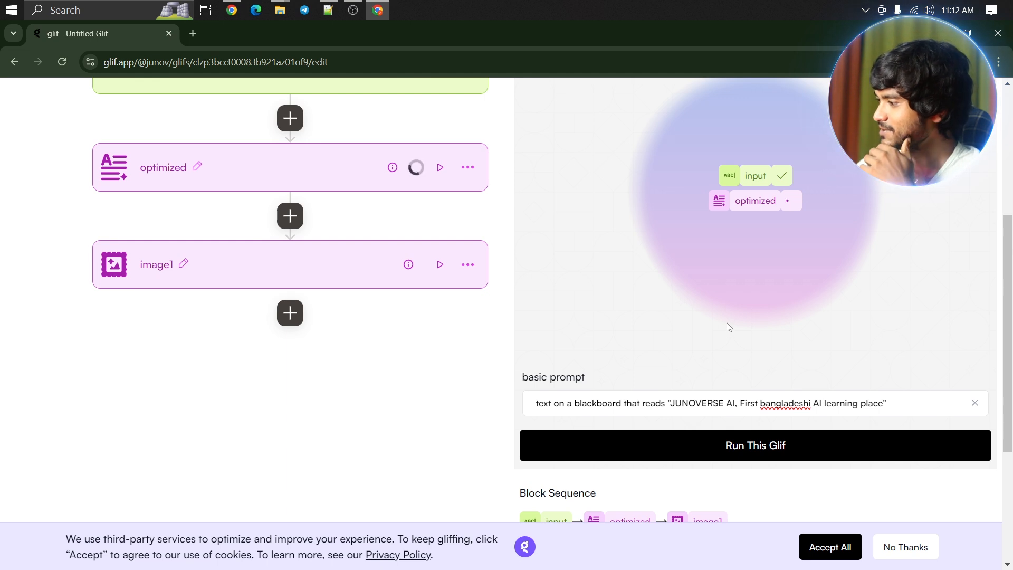
{"action": "left_click_drag", "start_coordinate": [902, 407], "coordinate": [521, 404]}
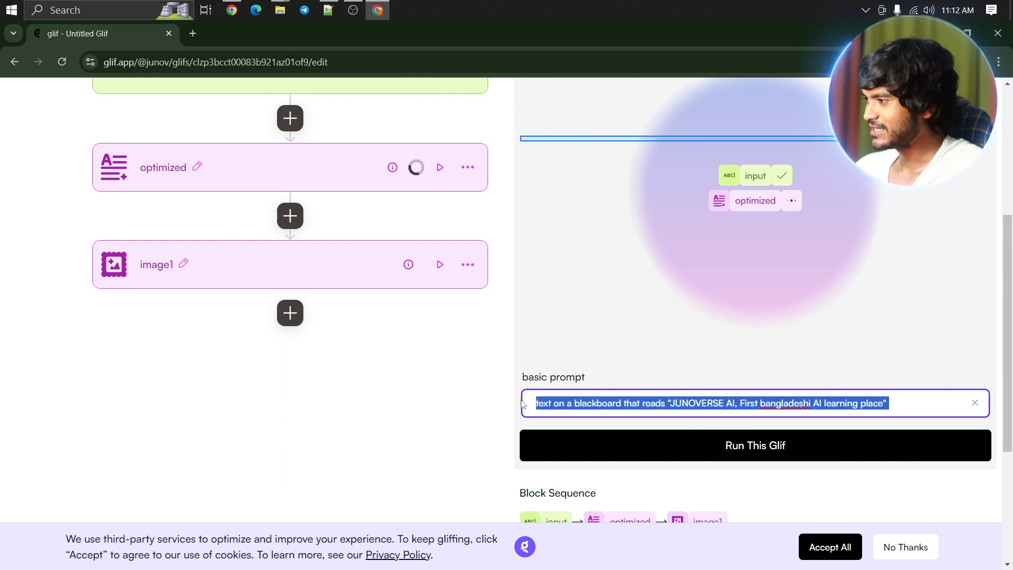
{"action": "scroll", "coordinate": [524, 400], "scroll_direction": "up", "scroll_amount": 5}
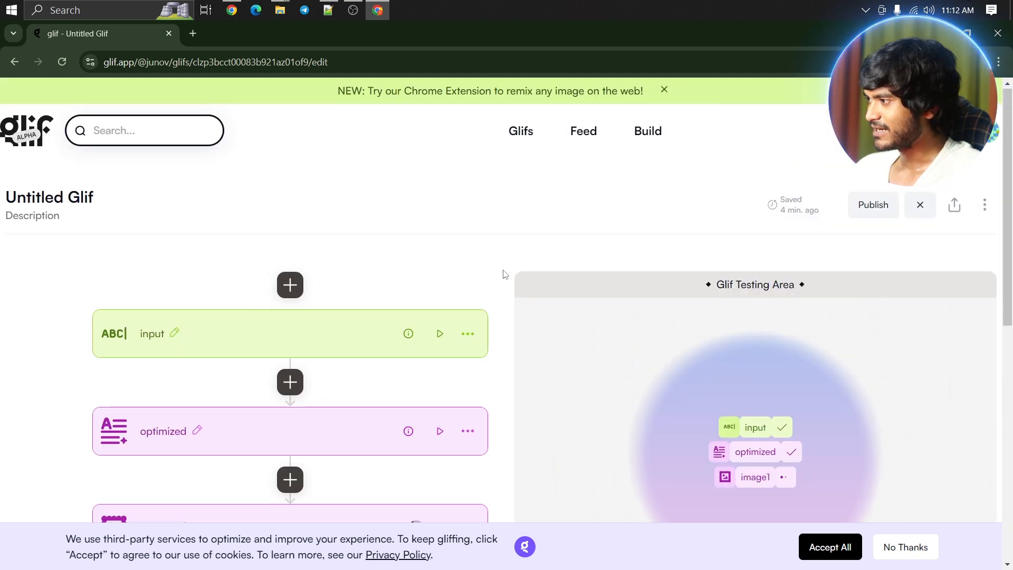
Start a new glif in a separate browser tab and add a Text Input block with the question label "prompt"
{"action": "middle_click", "coordinate": [648, 131]}
{"action": "left_click", "coordinate": [264, 34]}
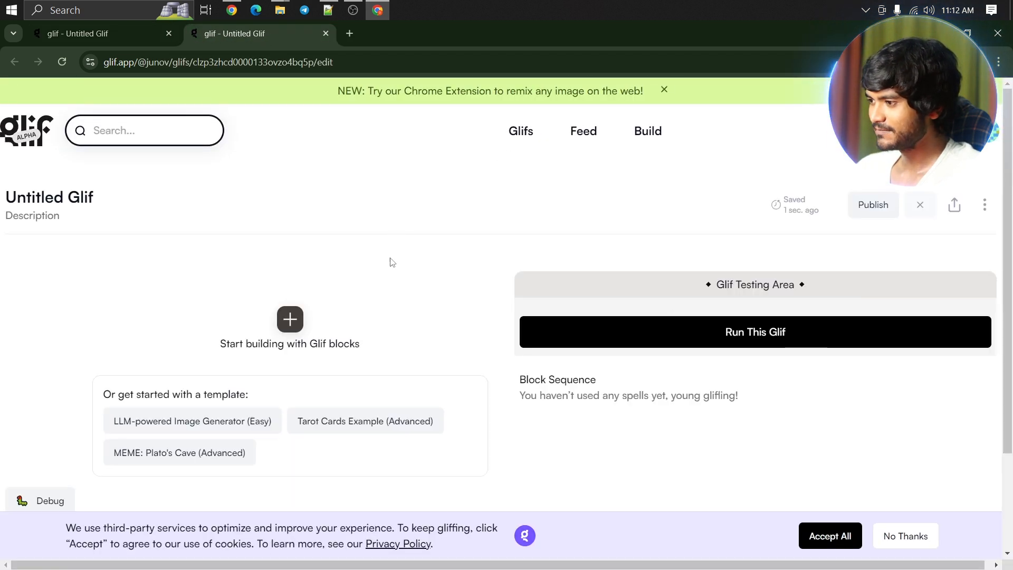
{"action": "left_click", "coordinate": [290, 319]}
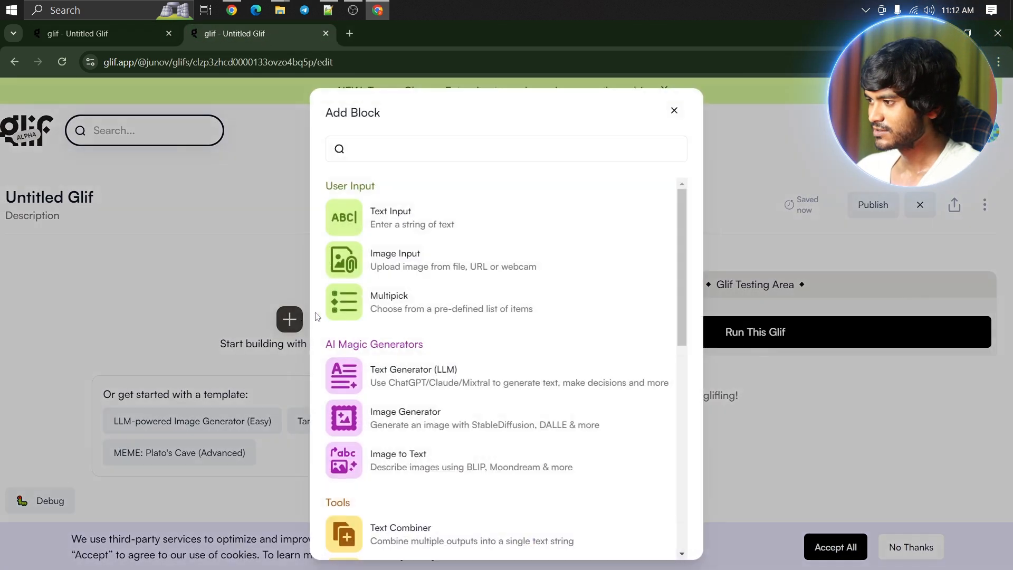
{"action": "left_click", "coordinate": [404, 219]}
{"action": "scroll", "coordinate": [321, 312], "scroll_direction": "down", "scroll_amount": 3}
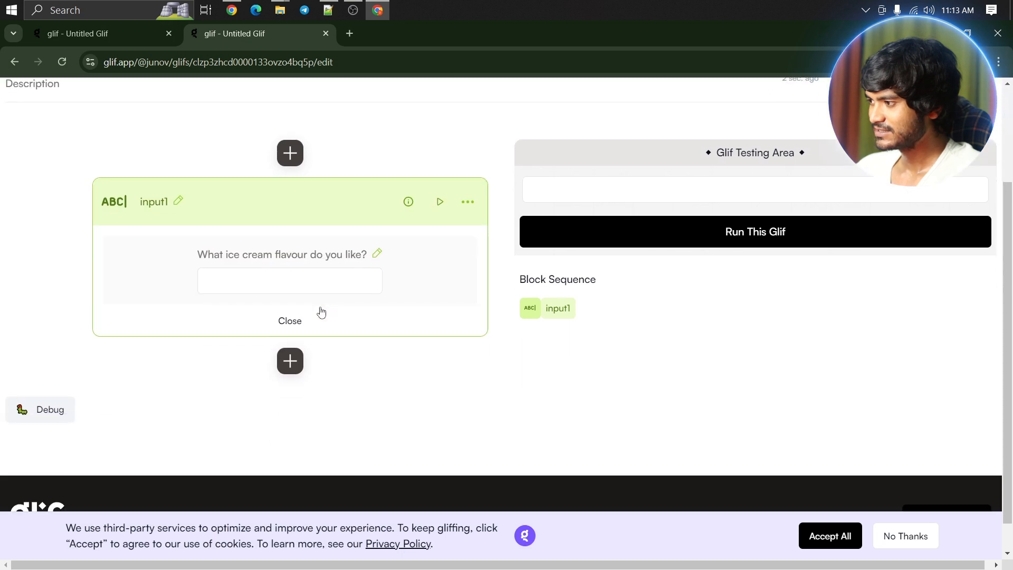
{"action": "left_click", "coordinate": [342, 256]}
{"action": "type", "text": "prompt"}
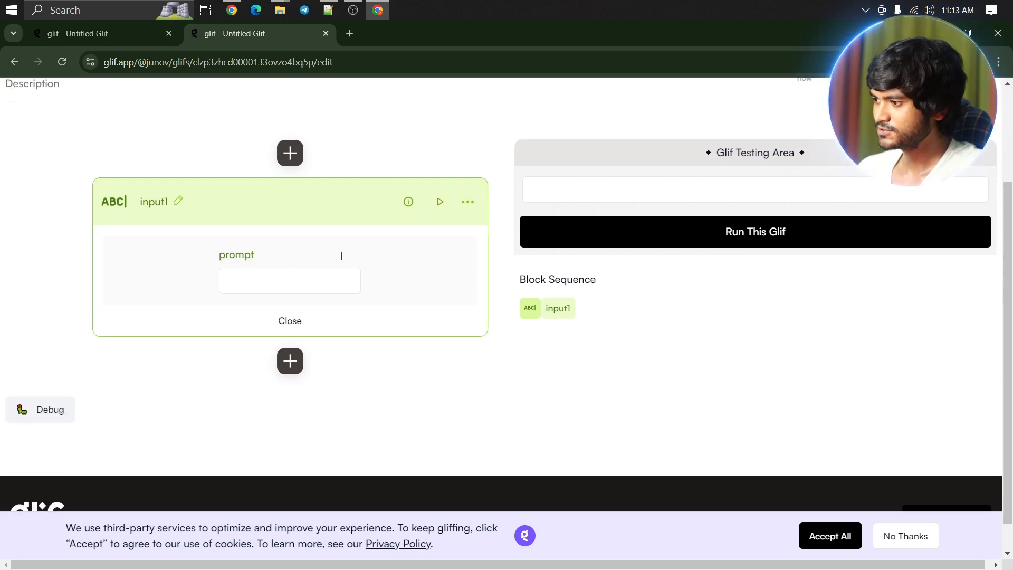
Add an Image Generator block after the text input and choose Flux Pro as its image generation model
{"action": "left_click", "coordinate": [290, 361]}
{"action": "left_click", "coordinate": [346, 417]}
{"action": "scroll", "coordinate": [459, 411], "scroll_direction": "down", "scroll_amount": 7}
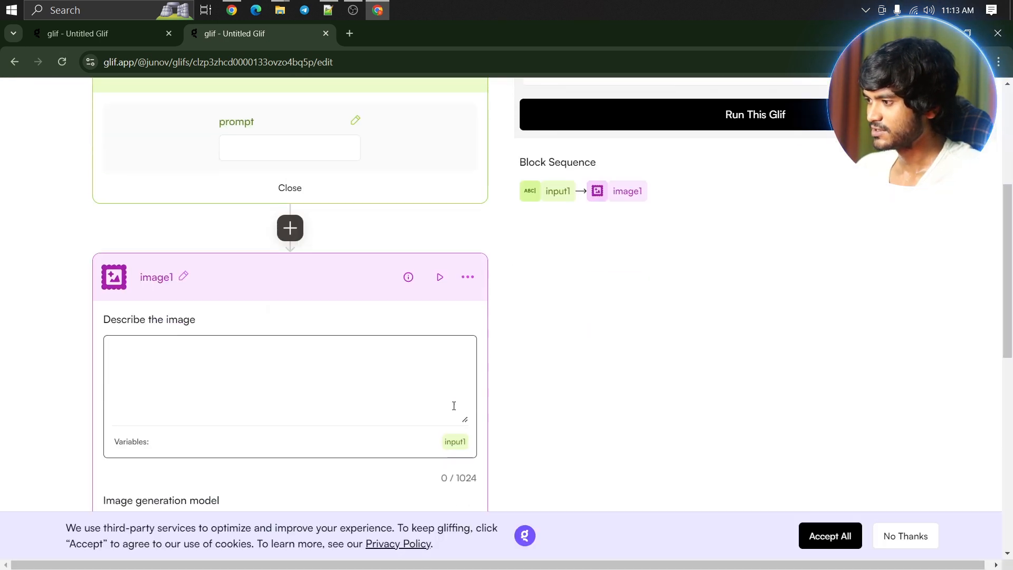
{"action": "left_click", "coordinate": [395, 267]}
{"action": "scroll", "coordinate": [350, 321], "scroll_direction": "down", "scroll_amount": 5}
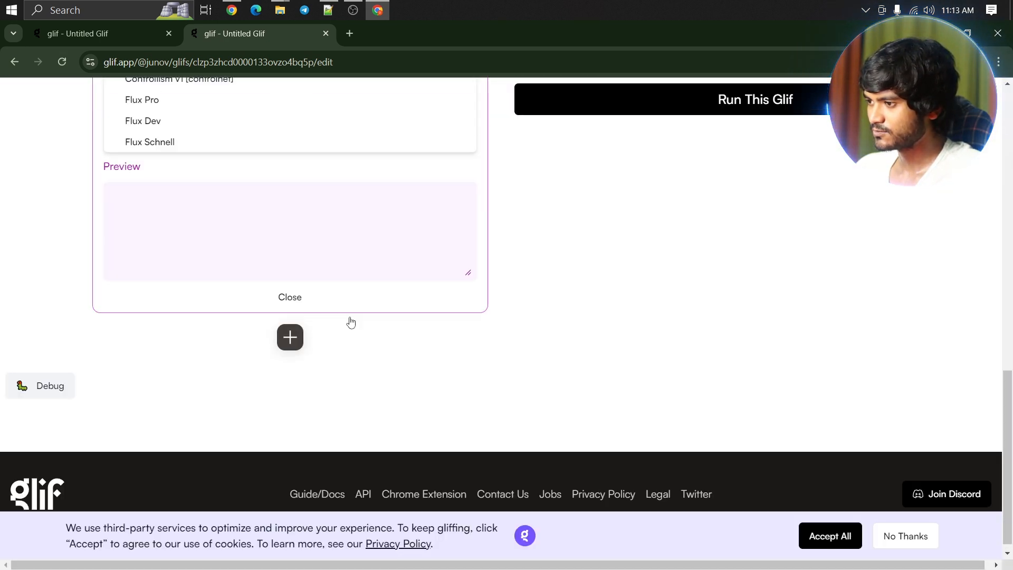
{"action": "scroll", "coordinate": [348, 317], "scroll_direction": "up", "scroll_amount": 4}
{"action": "left_click", "coordinate": [183, 292]}
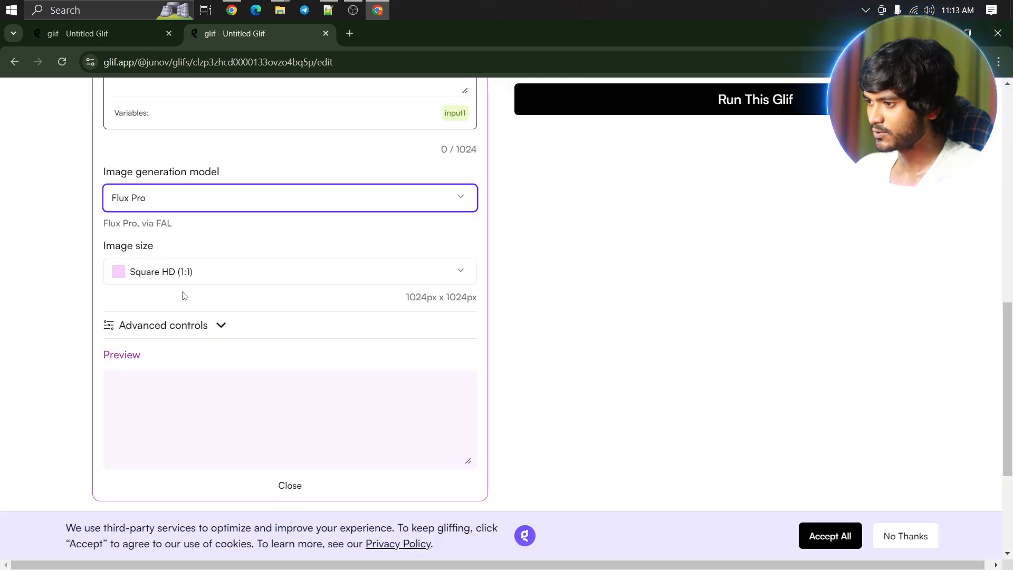
Give the Image Generator block a landscape image size and insert the input1 variable as its image description
{"action": "left_click", "coordinate": [260, 277]}
{"action": "left_click", "coordinate": [258, 363]}
{"action": "left_click", "coordinate": [222, 330]}
{"action": "scroll", "coordinate": [222, 331], "scroll_direction": "down", "scroll_amount": 3}
{"action": "scroll", "coordinate": [224, 324], "scroll_direction": "up", "scroll_amount": 8}
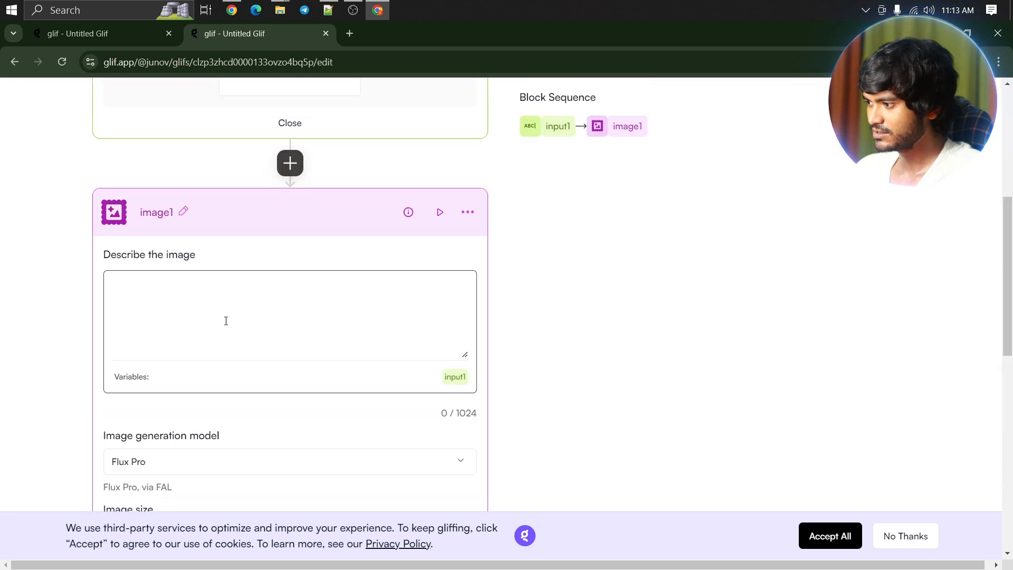
{"action": "scroll", "coordinate": [226, 321], "scroll_direction": "up", "scroll_amount": 1}
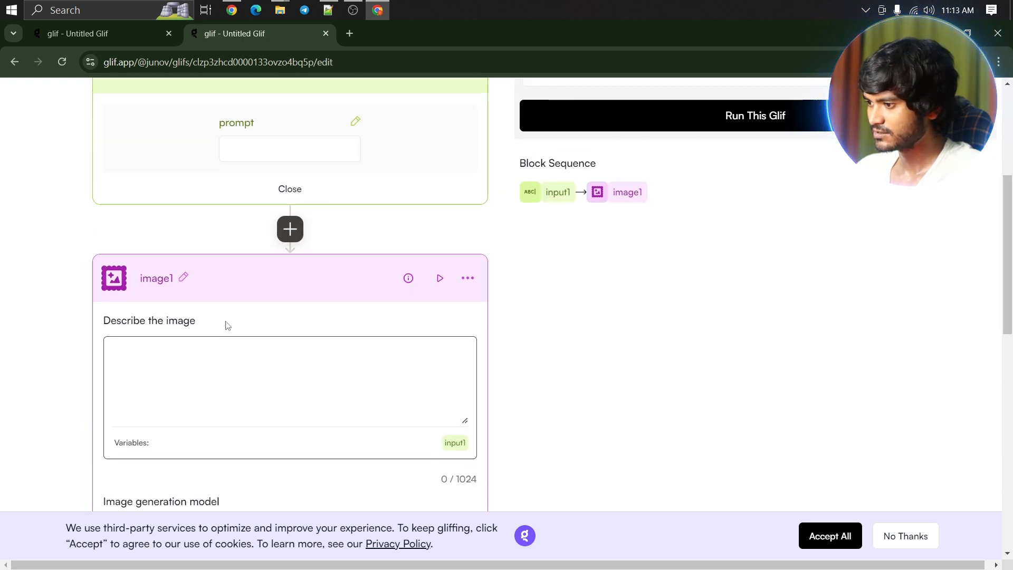
{"action": "left_click", "coordinate": [455, 443]}
{"action": "scroll", "coordinate": [379, 394], "scroll_direction": "up", "scroll_amount": 2}
{"action": "left_click", "coordinate": [589, 203]}
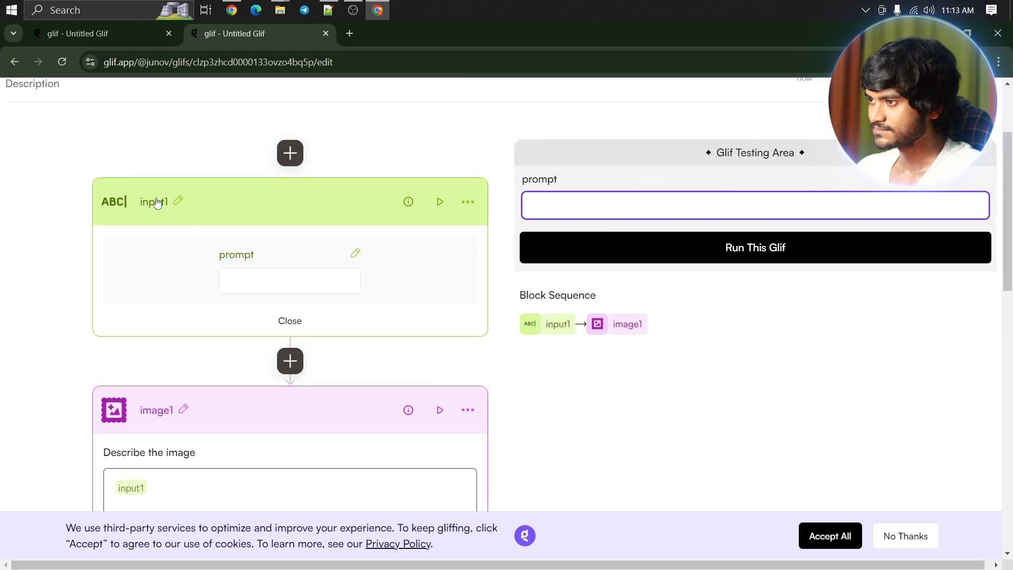
View the blackboard image generated by the first glif enlarged and return to the new glif
{"action": "left_click", "coordinate": [106, 33]}
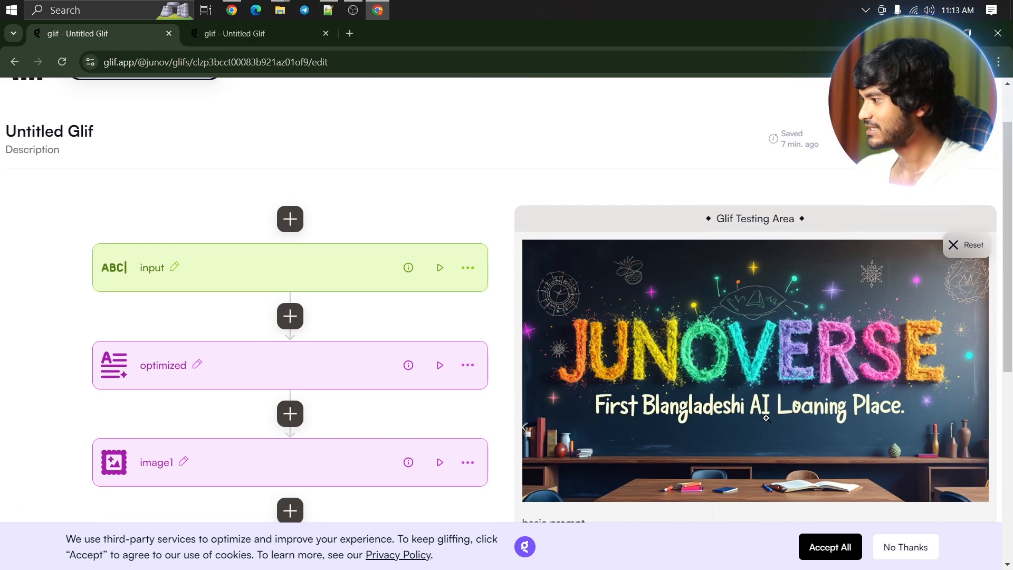
{"action": "left_click", "coordinate": [809, 414]}
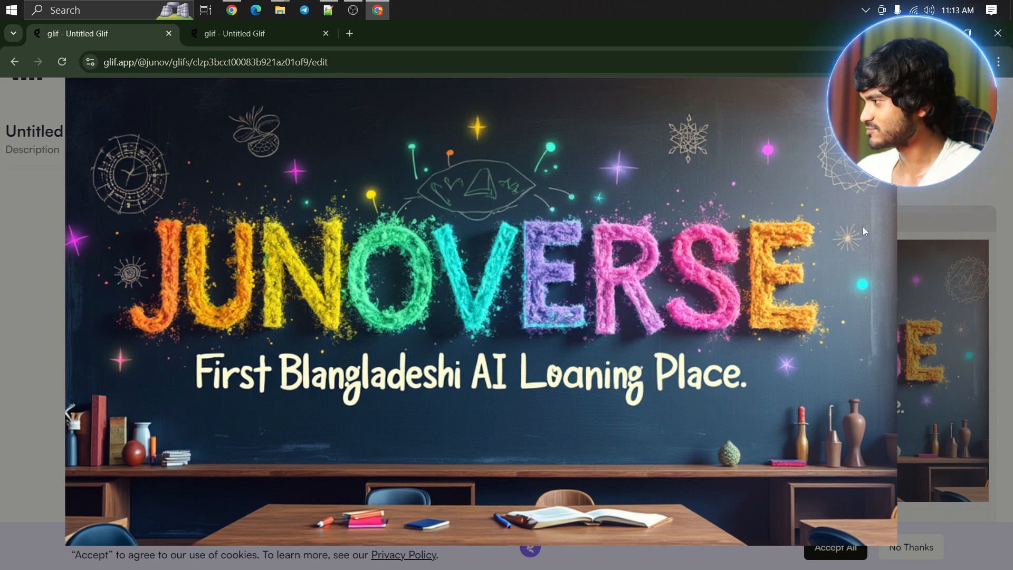
{"action": "left_click", "coordinate": [232, 38]}
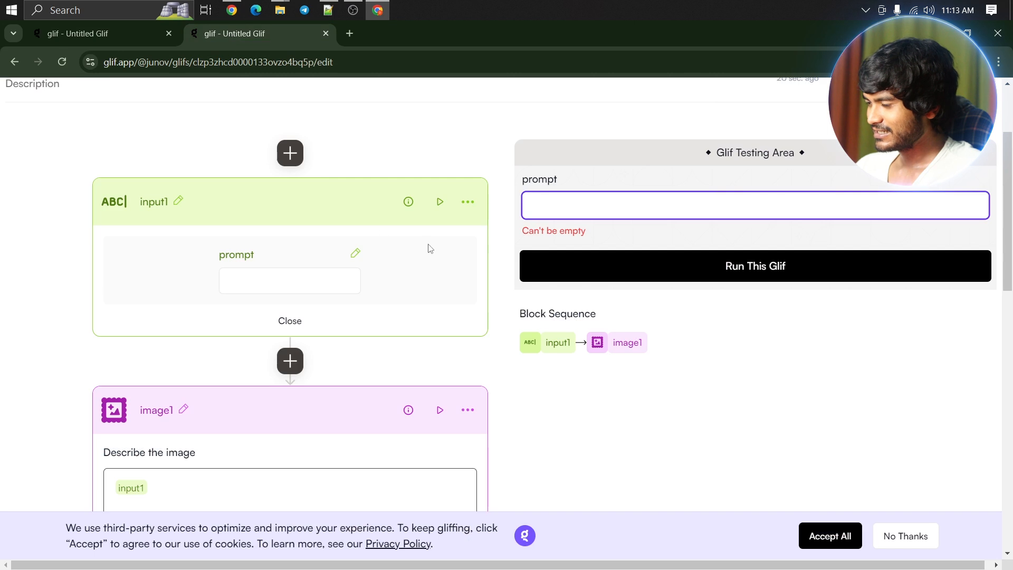
Run the new glif with the prompt "bangladeshi students protesters"
{"action": "left_click", "coordinate": [272, 283]}
{"action": "left_click", "coordinate": [581, 207]}
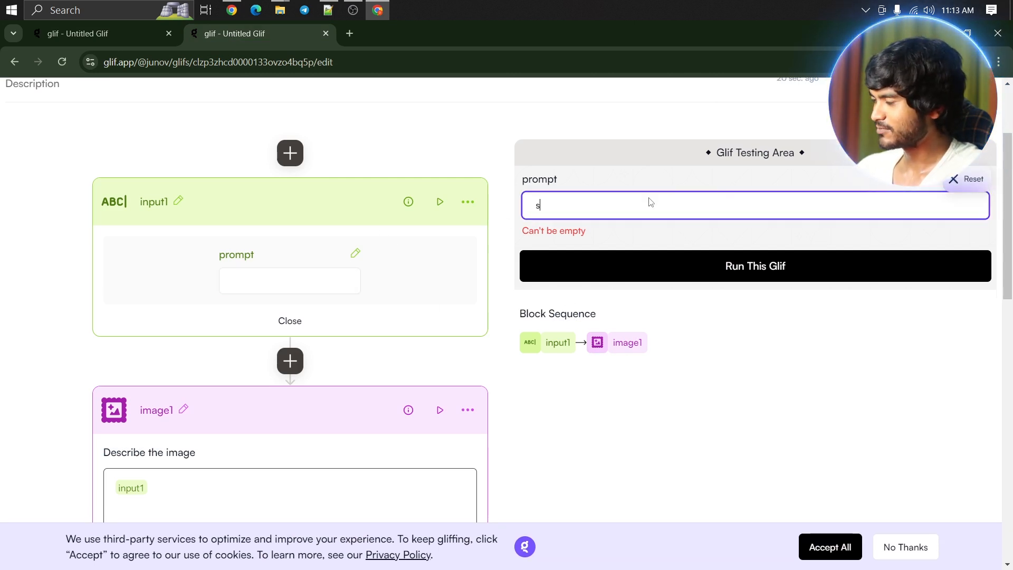
{"action": "type", "text": "s"}
{"action": "left_click", "coordinate": [308, 277]}
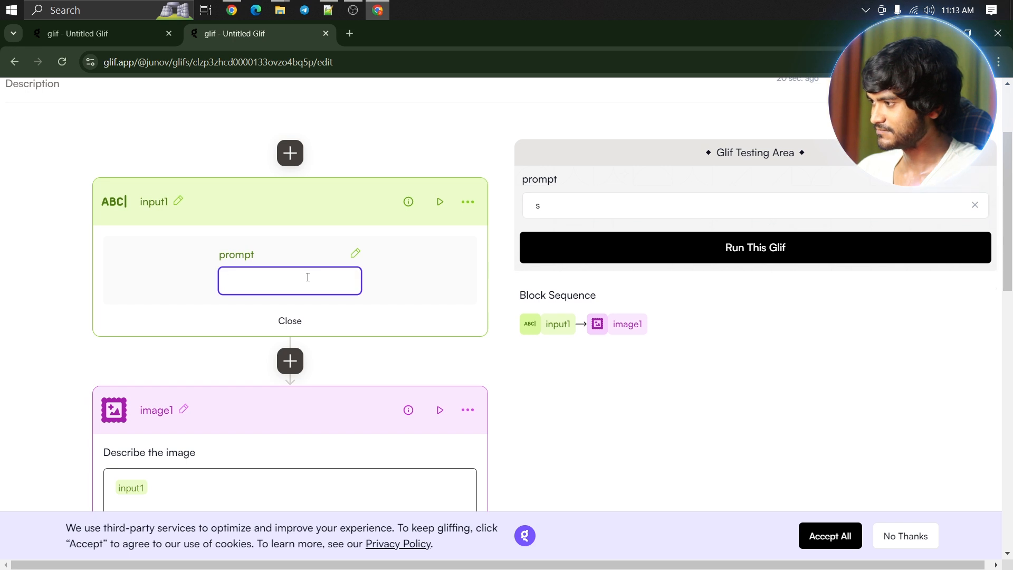
{"action": "left_click", "coordinate": [628, 203]}
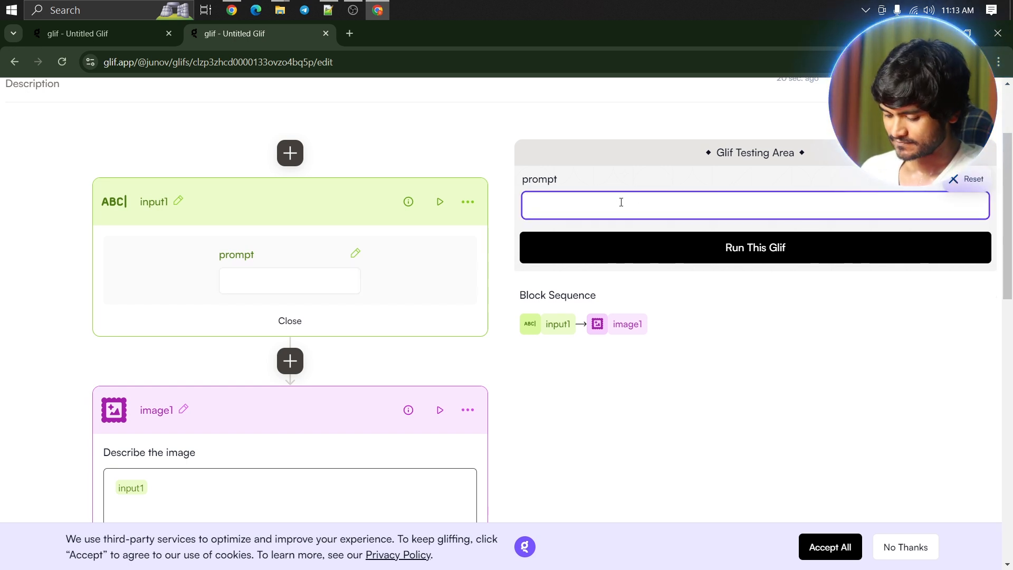
{"action": "type", "text": "bangladeshi student_protesters"}
{"action": "key", "text": "Return"}
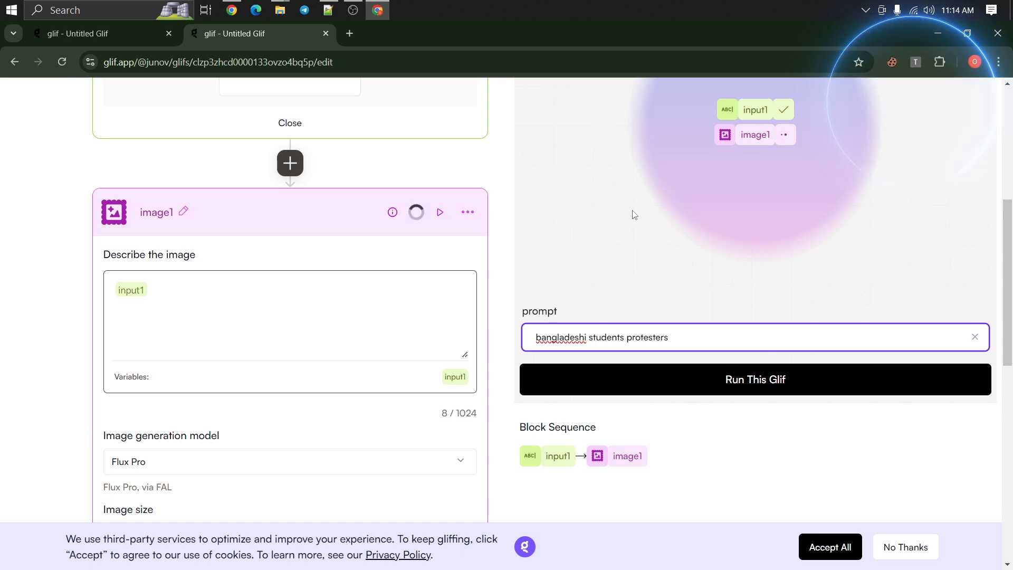
Collapse the input1 and image1 blocks in the workflow
{"action": "scroll", "coordinate": [635, 215], "scroll_direction": "up", "scroll_amount": 4}
{"action": "left_click", "coordinate": [347, 206]}
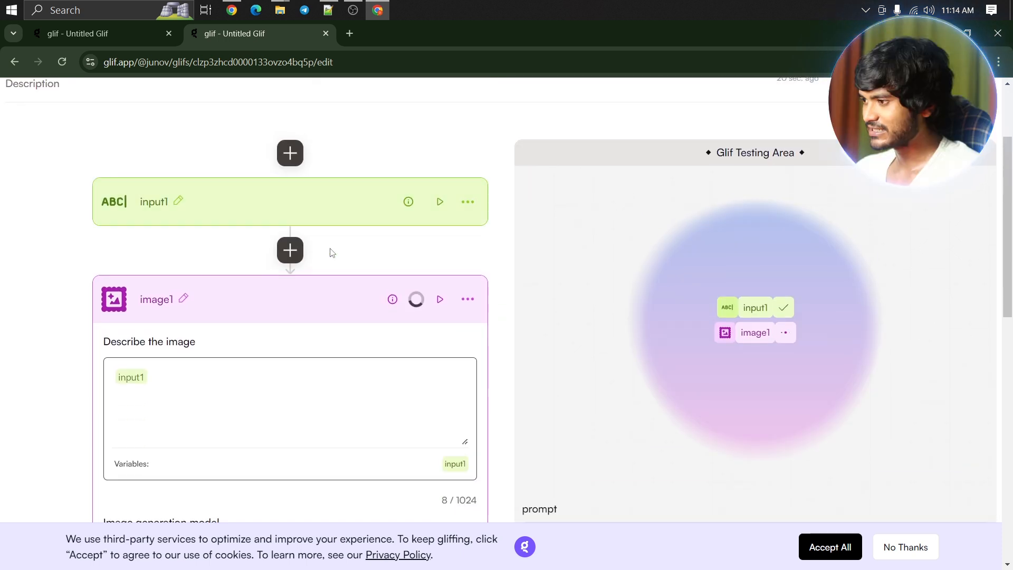
{"action": "left_click", "coordinate": [318, 295]}
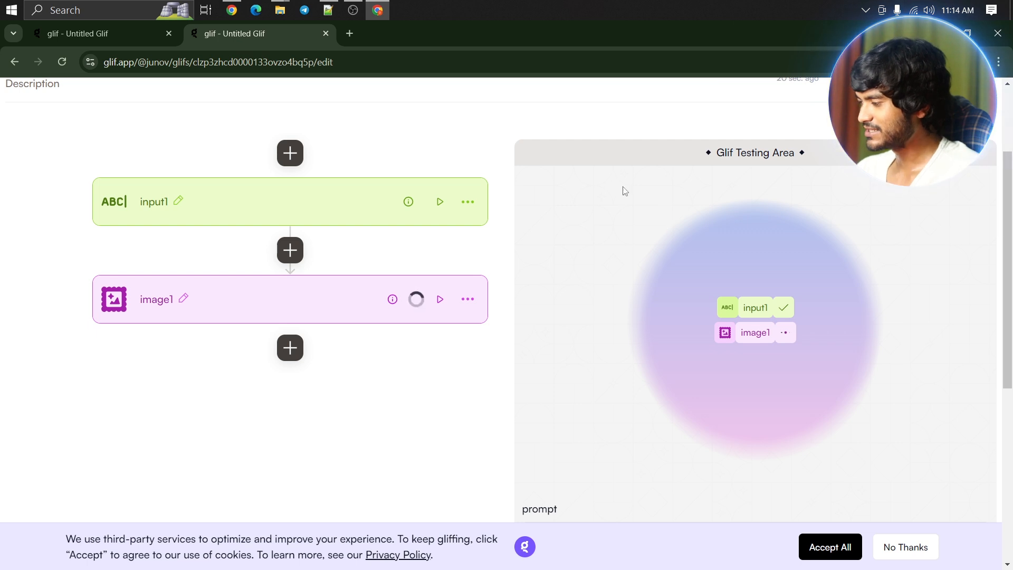
View the generated image of the student protesters enlarged and close the enlarged view
{"action": "scroll", "coordinate": [681, 293], "scroll_direction": "down", "scroll_amount": 3}
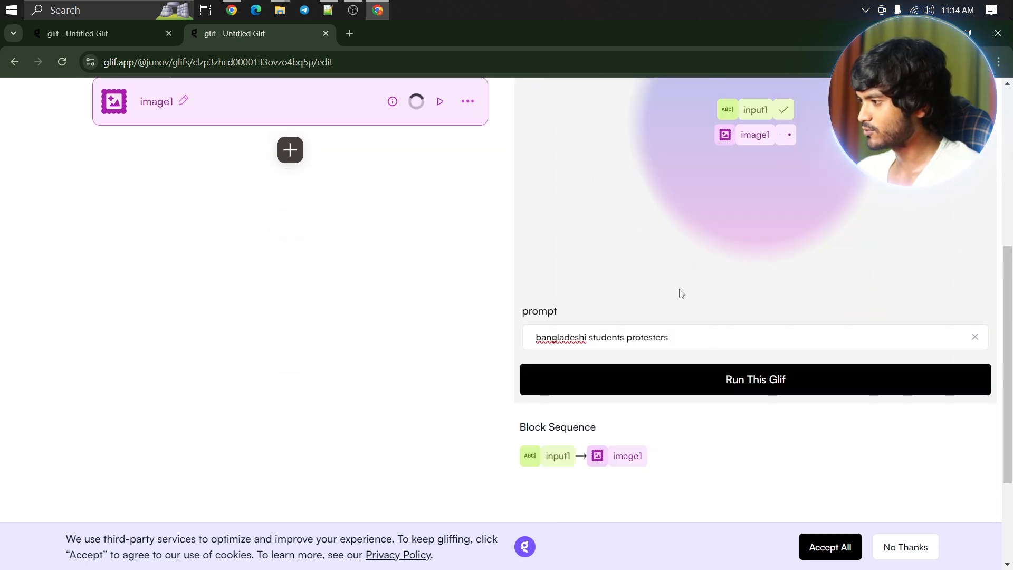
{"action": "scroll", "coordinate": [719, 486], "scroll_direction": "up", "scroll_amount": 3}
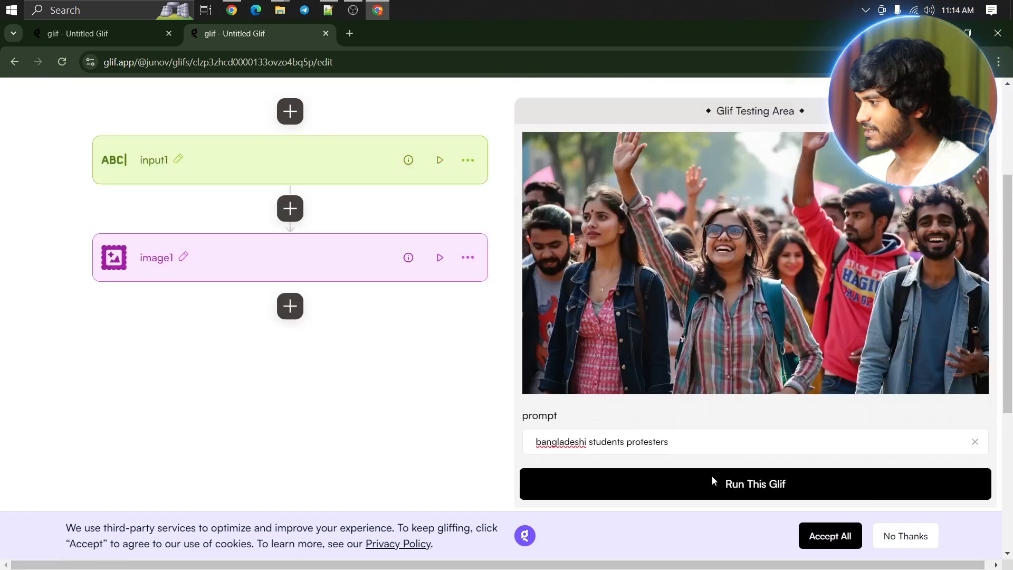
{"action": "scroll", "coordinate": [711, 476], "scroll_direction": "up", "scroll_amount": 2}
{"action": "scroll", "coordinate": [727, 307], "scroll_direction": "down", "scroll_amount": 2}
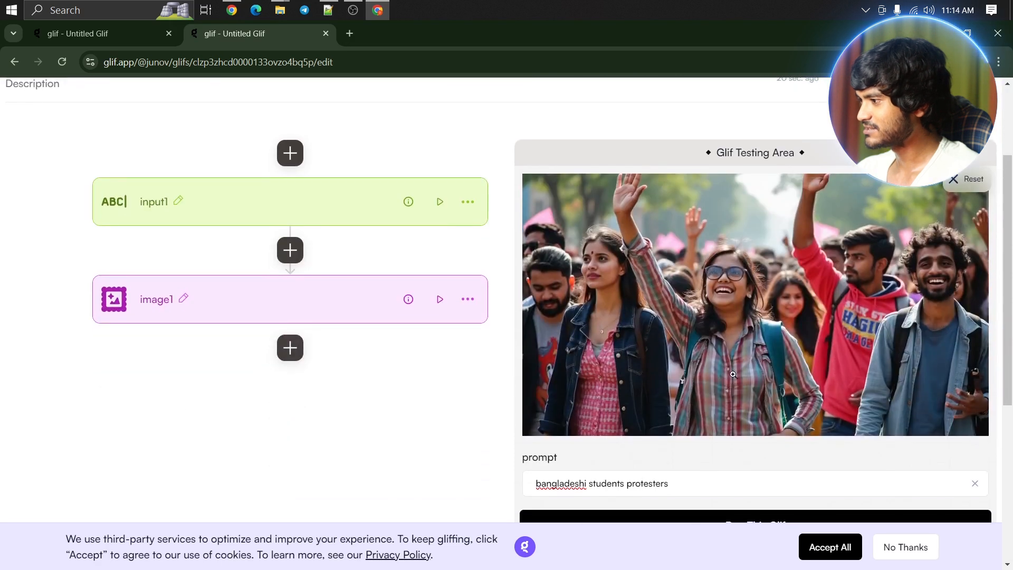
{"action": "left_click", "coordinate": [728, 307]}
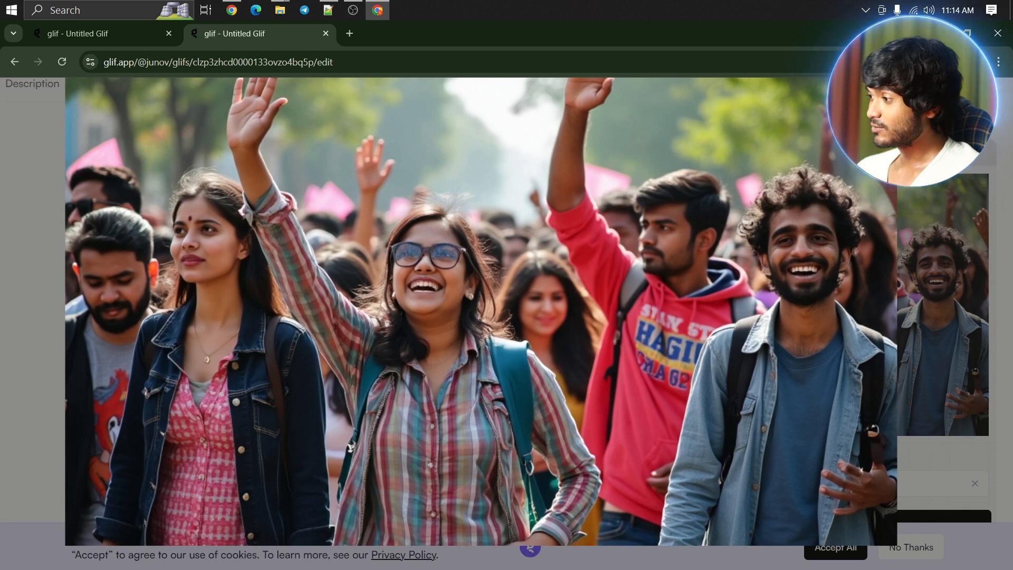
{"action": "key", "text": "Escape"}
View the image generated from "macro photo of an eye" in the basic-prompt glif enlarged and close the enlarged view
{"action": "scroll", "coordinate": [581, 302], "scroll_direction": "up", "scroll_amount": 3}
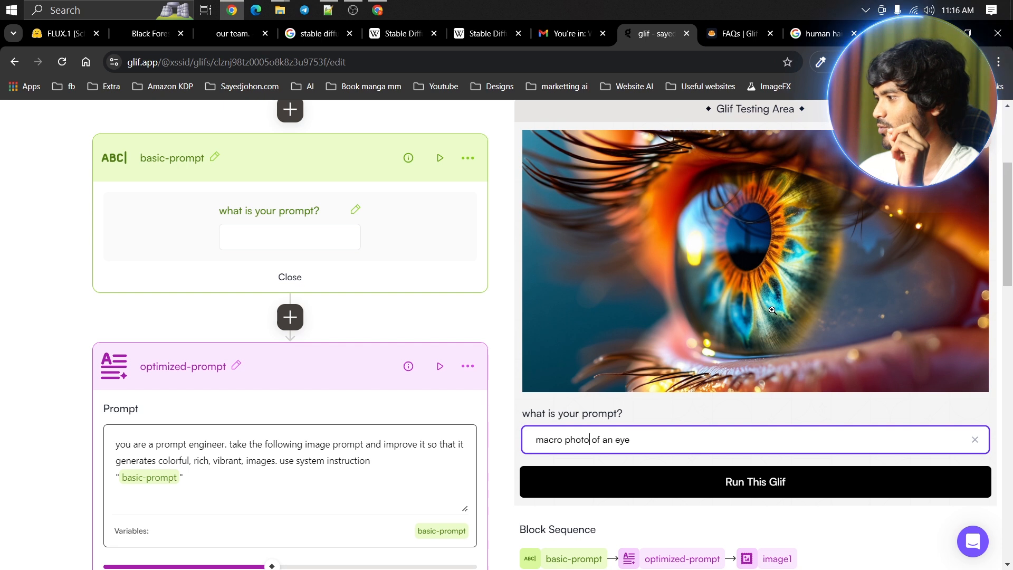
{"action": "left_click", "coordinate": [771, 307]}
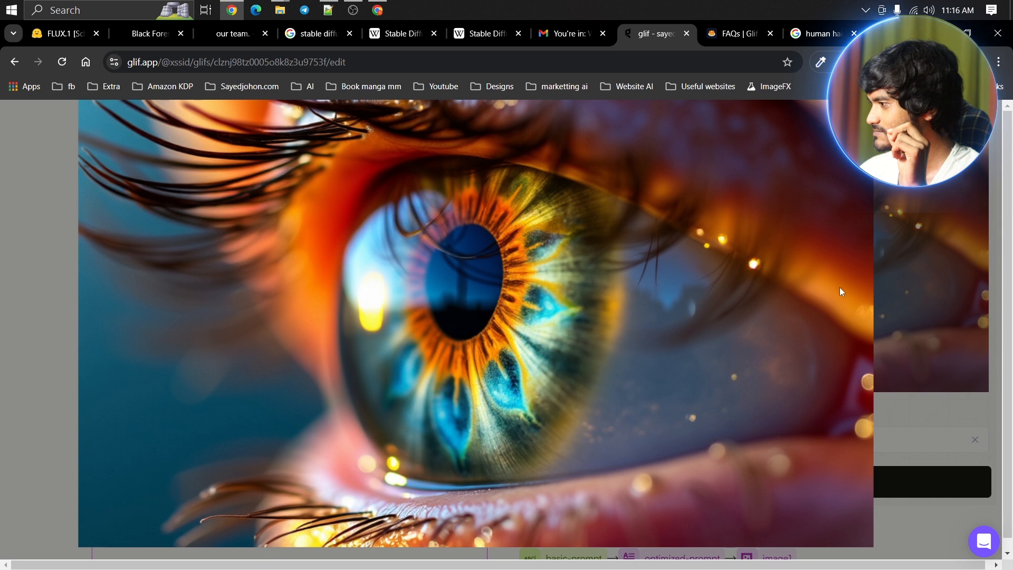
{"action": "left_click", "coordinate": [890, 209]}
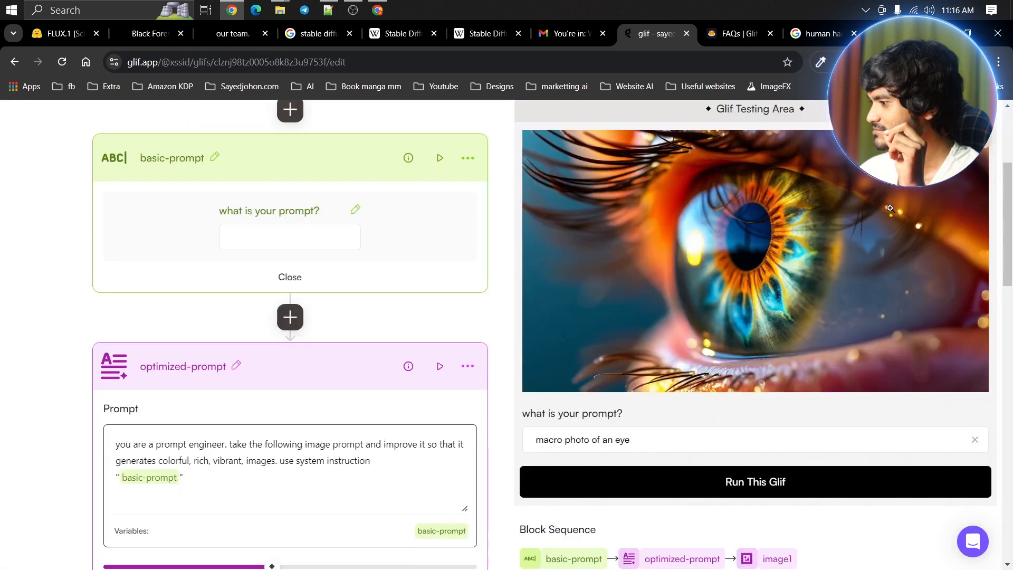
Replace the test prompt with "a robot is reading a book called JUNOVERSE CHATGPT" and run the glif
{"action": "scroll", "coordinate": [890, 208], "scroll_direction": "down", "scroll_amount": 2}
{"action": "scroll", "coordinate": [747, 346], "scroll_direction": "up", "scroll_amount": 1}
{"action": "left_click", "coordinate": [739, 375]}
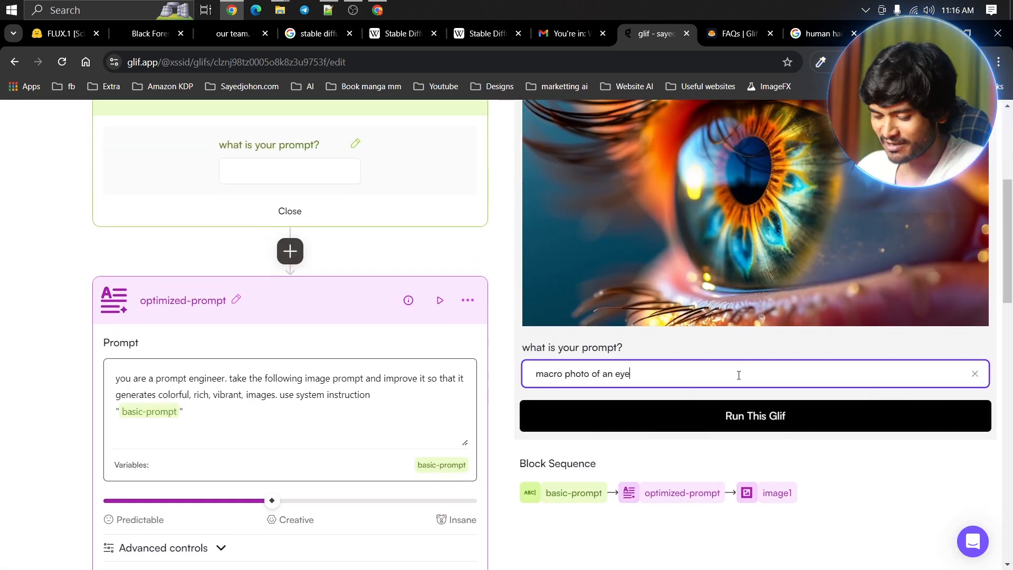
{"action": "key", "text": "ctrl+a"}
{"action": "key", "text": "BackSpace"}
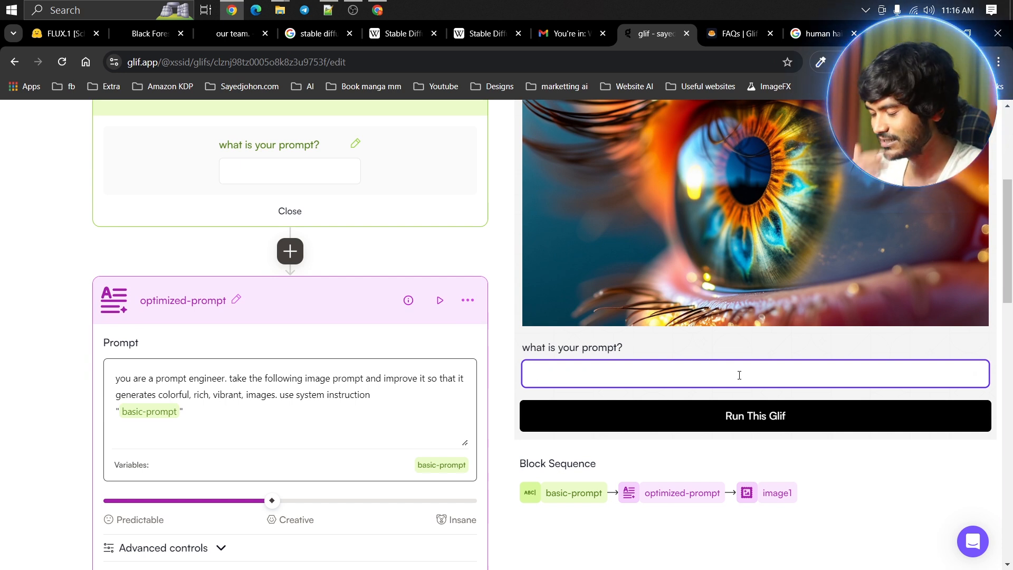
{"action": "key", "text": "Return"}
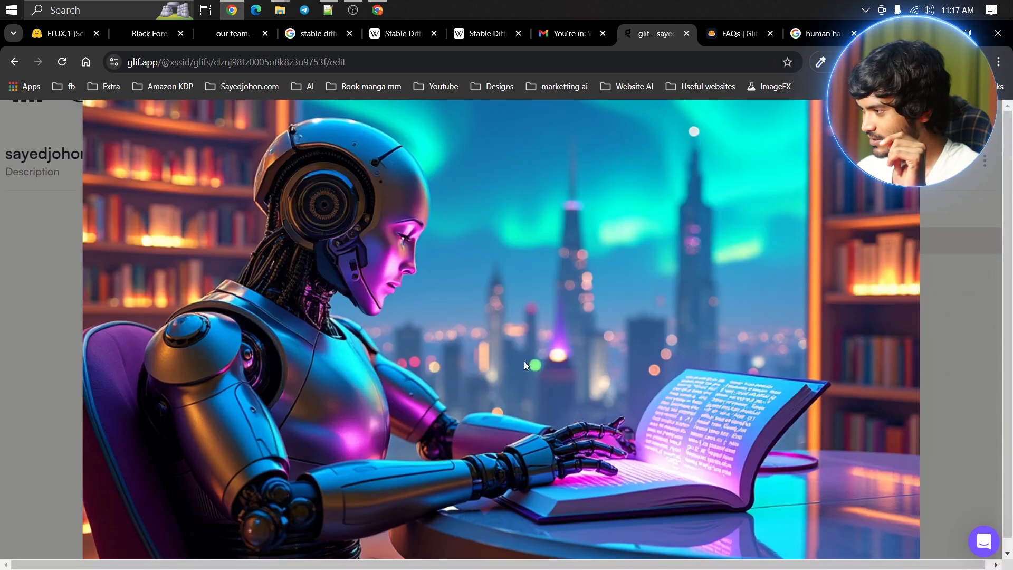
Look over the enlarged image of the robot reading at a table and close the enlarged view
{"action": "scroll", "coordinate": [638, 365], "scroll_direction": "down", "scroll_amount": 1}
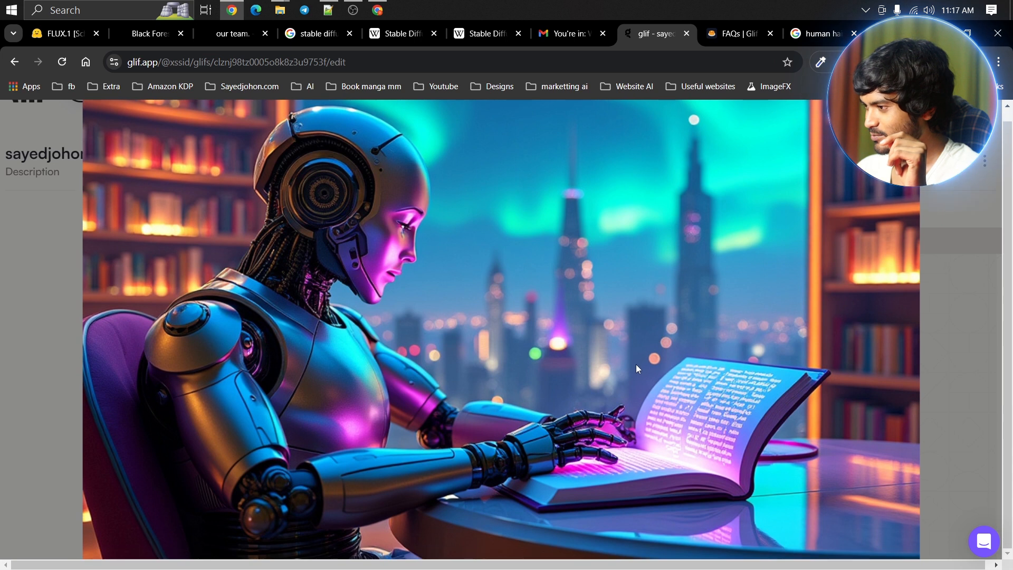
{"action": "scroll", "coordinate": [637, 366], "scroll_direction": "up", "scroll_amount": 1}
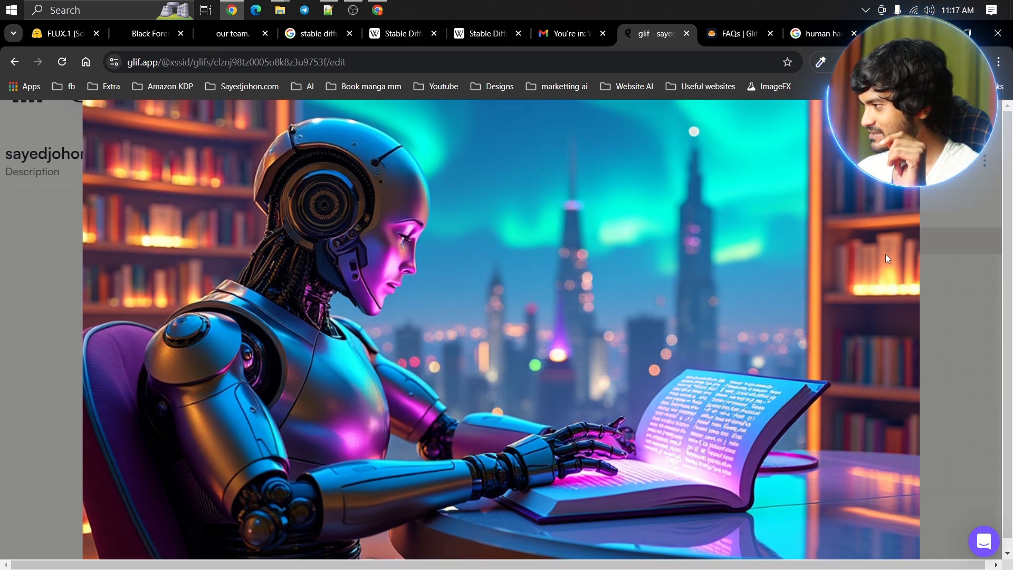
{"action": "key", "text": "Escape"}
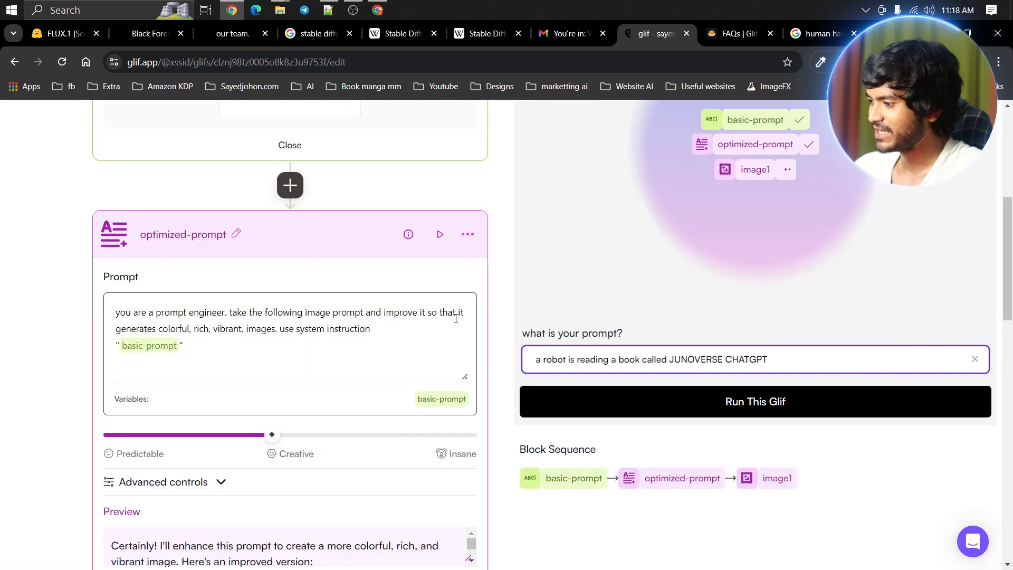
Expand the advanced controls of the image1 block and review its steps, prompt power and seed settings
{"action": "scroll", "coordinate": [455, 325], "scroll_direction": "down", "scroll_amount": 10}
{"action": "scroll", "coordinate": [333, 319], "scroll_direction": "up", "scroll_amount": 4}
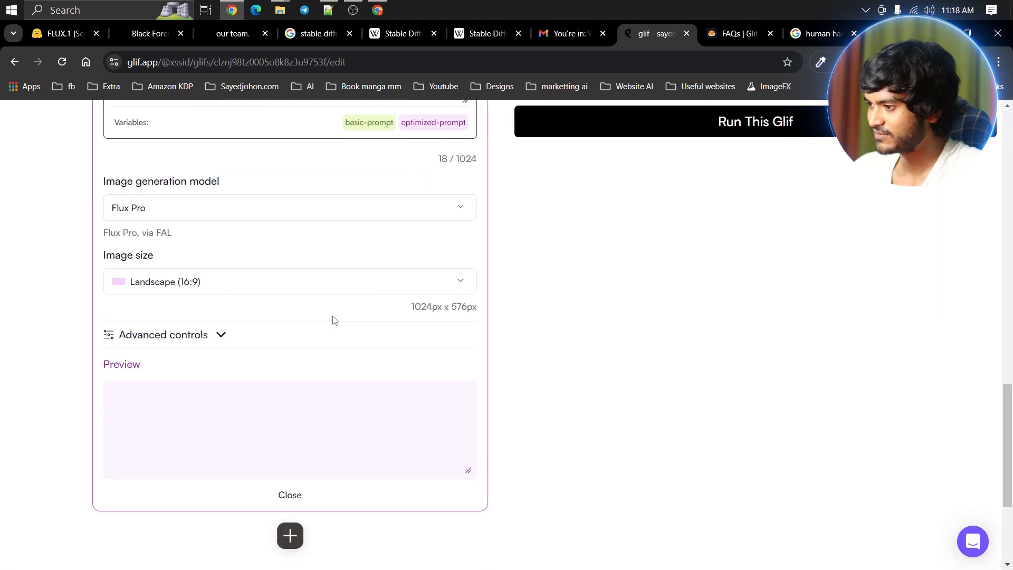
{"action": "left_click", "coordinate": [222, 336]}
{"action": "scroll", "coordinate": [353, 277], "scroll_direction": "down", "scroll_amount": 3}
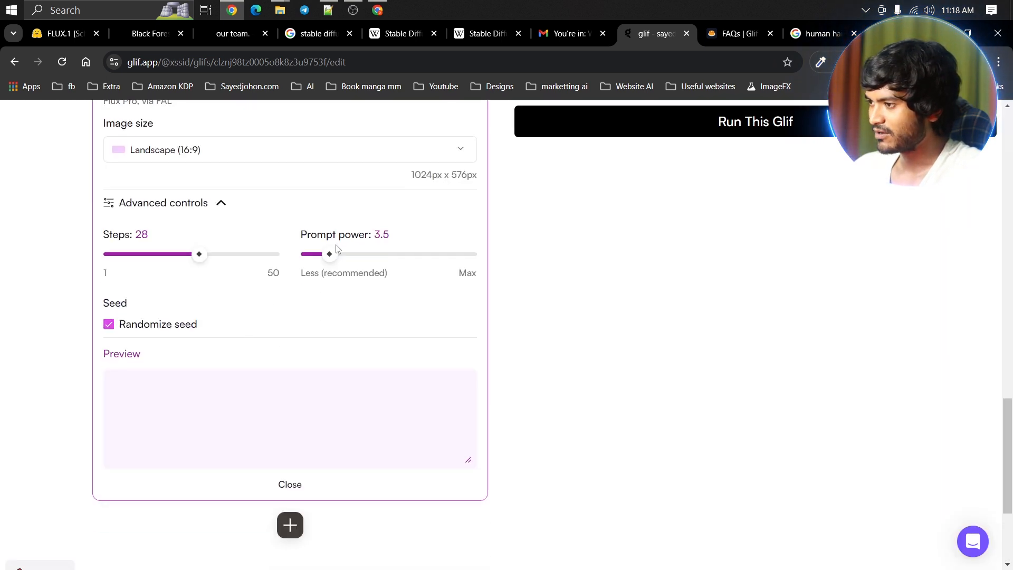
{"action": "scroll", "coordinate": [338, 249], "scroll_direction": "up", "scroll_amount": 6}
{"action": "scroll", "coordinate": [336, 250], "scroll_direction": "down", "scroll_amount": 5}
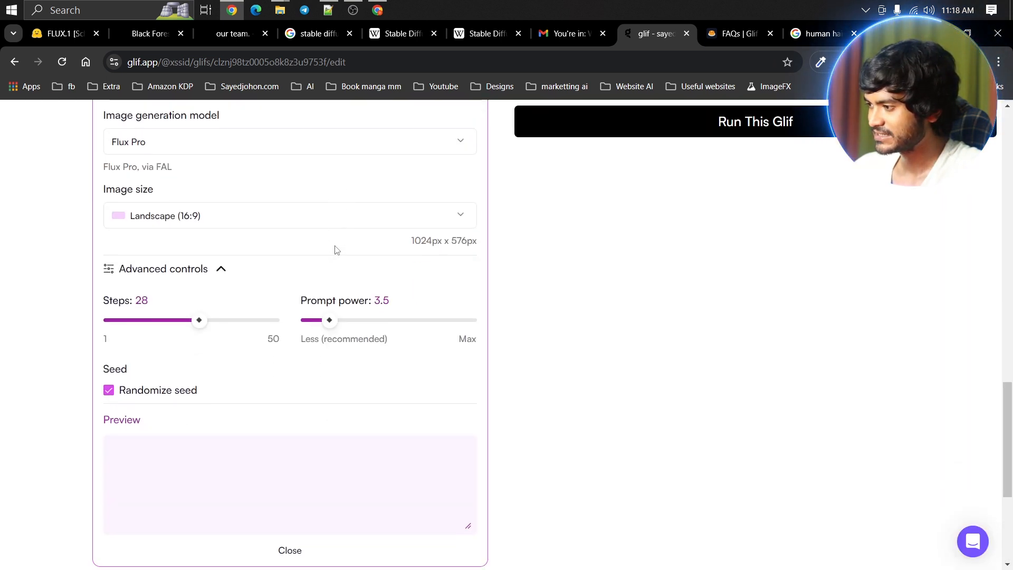
{"action": "scroll", "coordinate": [661, 322], "scroll_direction": "up", "scroll_amount": 7}
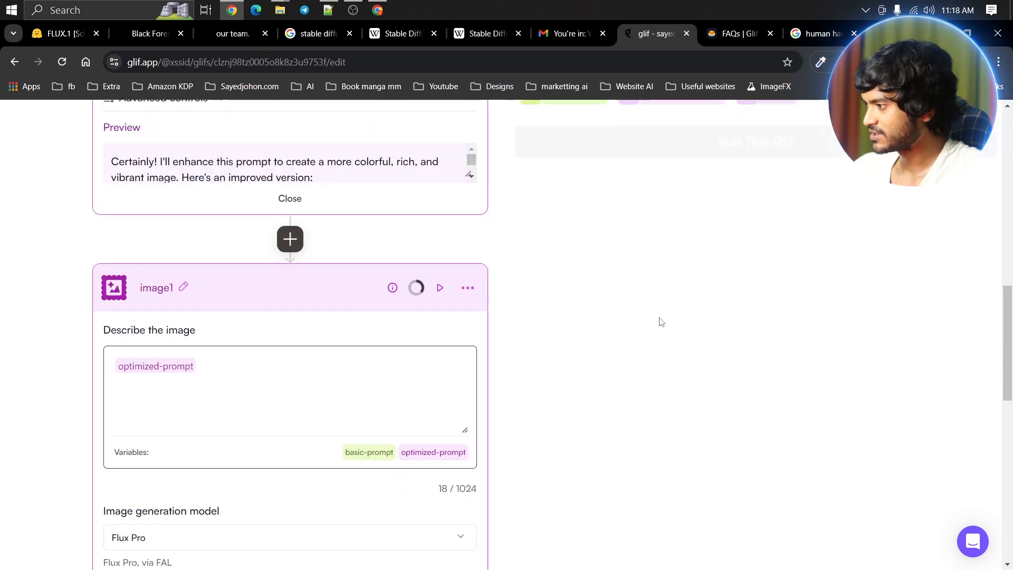
View the newly generated image of the robot holding a book enlarged and close the enlarged view
{"action": "scroll", "coordinate": [661, 321], "scroll_direction": "up", "scroll_amount": 7}
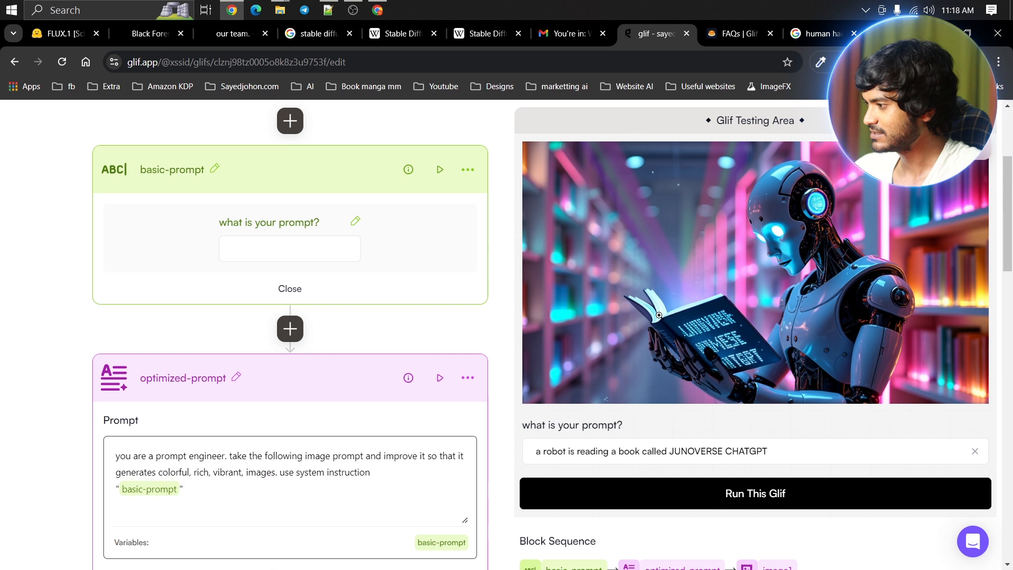
{"action": "left_click", "coordinate": [737, 346]}
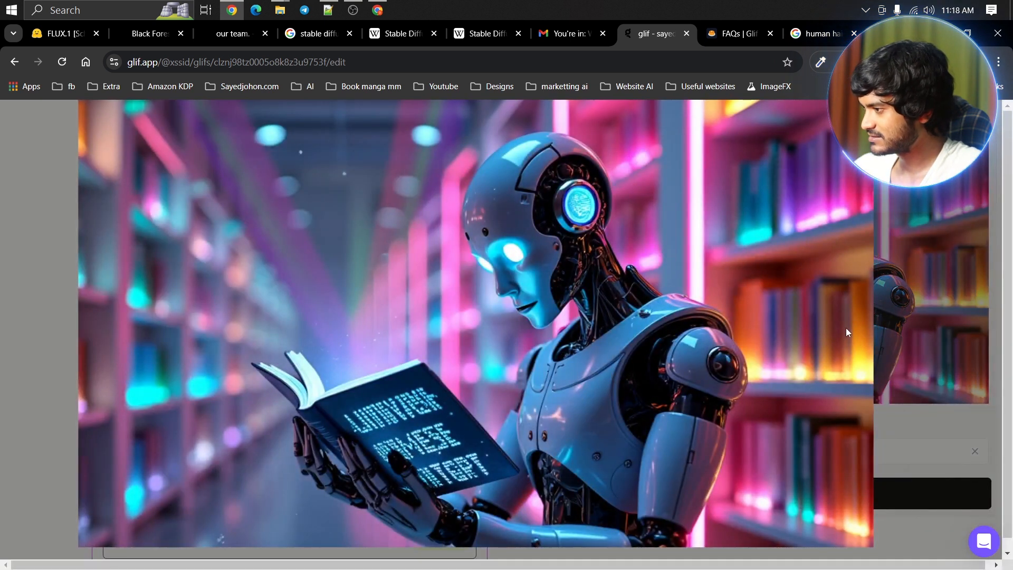
{"action": "key", "text": "Escape"}
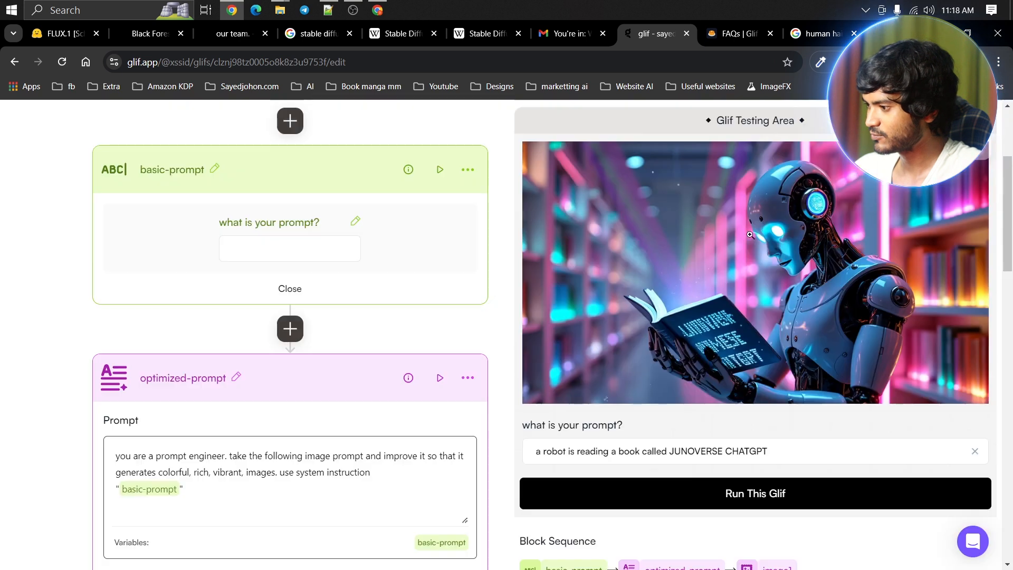
Set the image1 block's prompt power to 8.4 and run the glif again
{"action": "scroll", "coordinate": [443, 368], "scroll_direction": "down", "scroll_amount": 15}
{"action": "scroll", "coordinate": [443, 368], "scroll_direction": "up", "scroll_amount": 2}
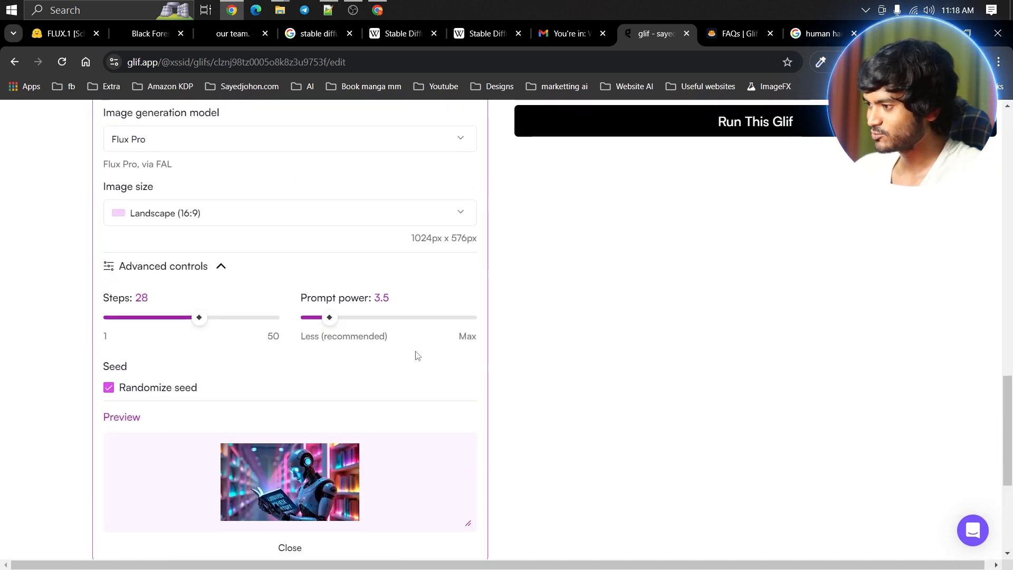
{"action": "left_click", "coordinate": [370, 320]}
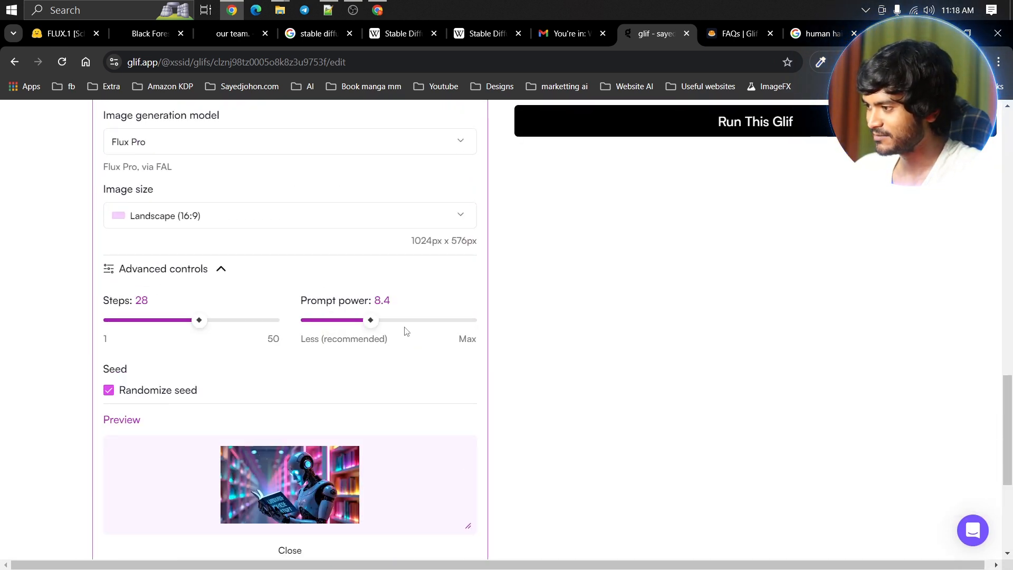
{"action": "left_click", "coordinate": [724, 126]}
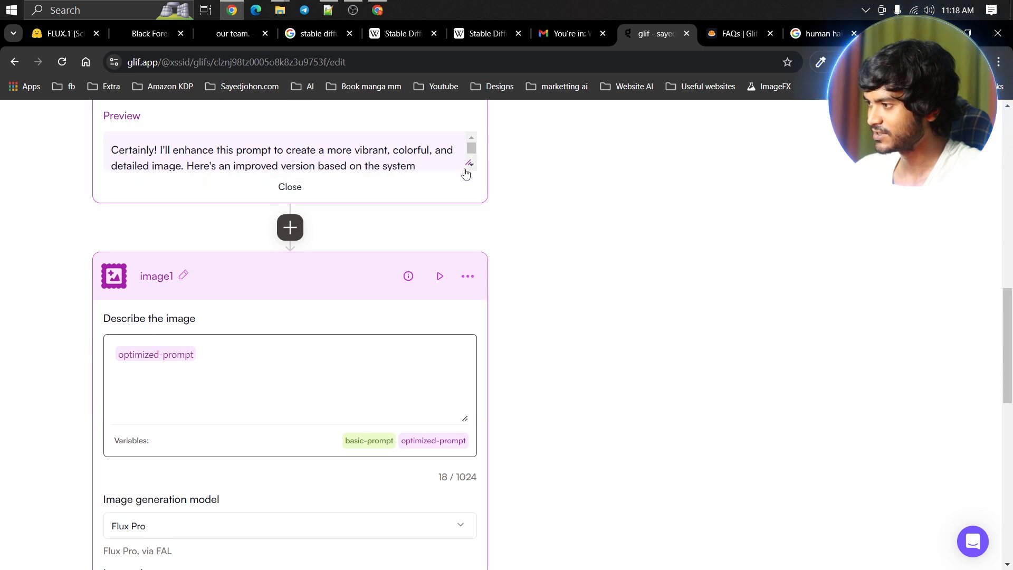
Enlarge the preview box of the optimized-prompt block to read the full improved prompt
{"action": "left_click_drag", "start_coordinate": [468, 163], "coordinate": [465, 410]}
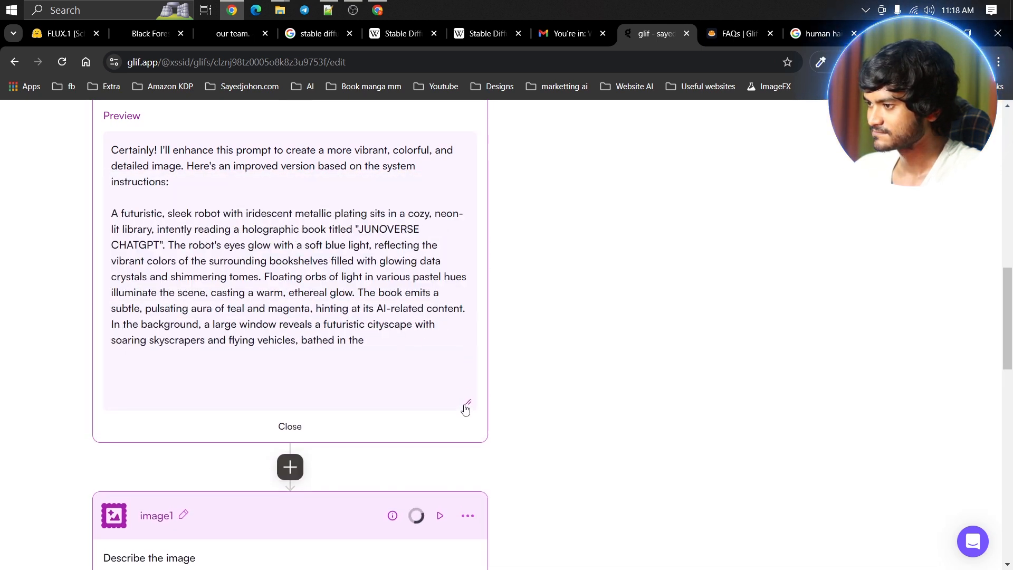
{"action": "scroll", "coordinate": [320, 292], "scroll_direction": "up", "scroll_amount": 15}
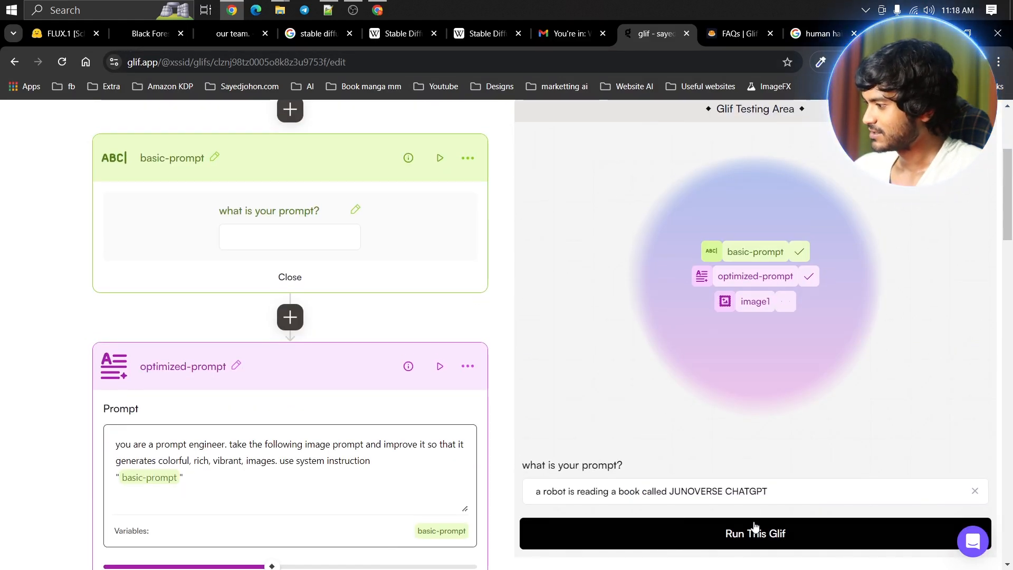
Copy the test prompt "a robot is reading a book called JUNOVERSE CHATGPT" and run the Untitled Glif in the other browser window with it
{"action": "left_click_drag", "start_coordinate": [769, 492], "coordinate": [516, 494]}
{"action": "key", "text": "ctrl+c"}
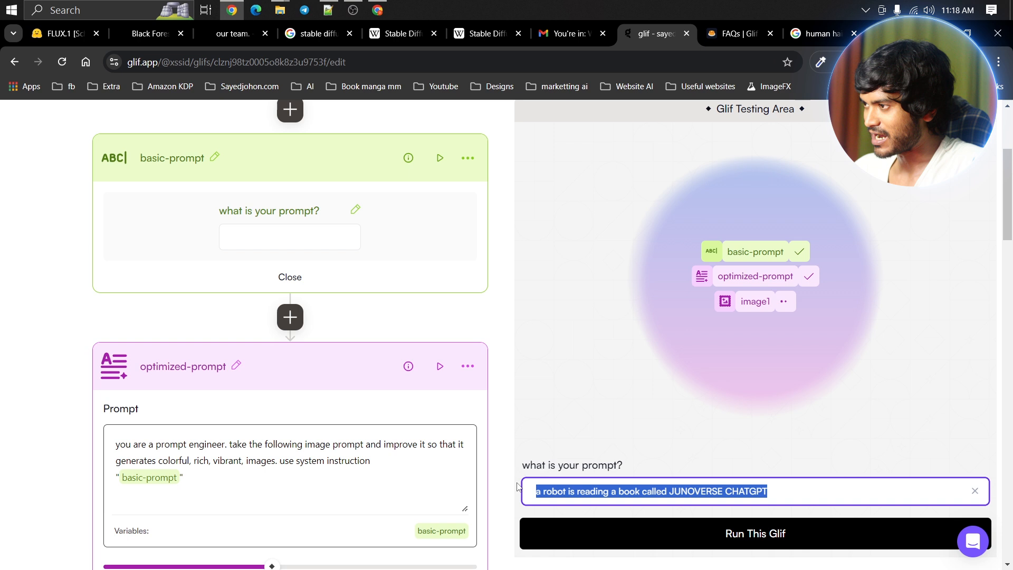
{"action": "left_click", "coordinate": [378, 10]}
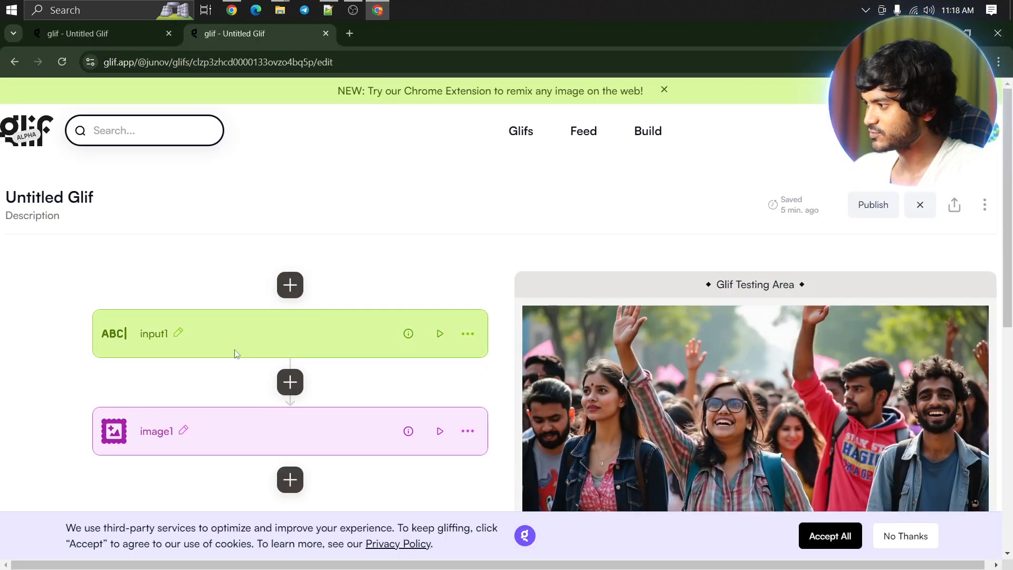
{"action": "scroll", "coordinate": [671, 358], "scroll_direction": "down", "scroll_amount": 3}
{"action": "left_click", "coordinate": [691, 414]}
{"action": "key", "text": "ctrl+a"}
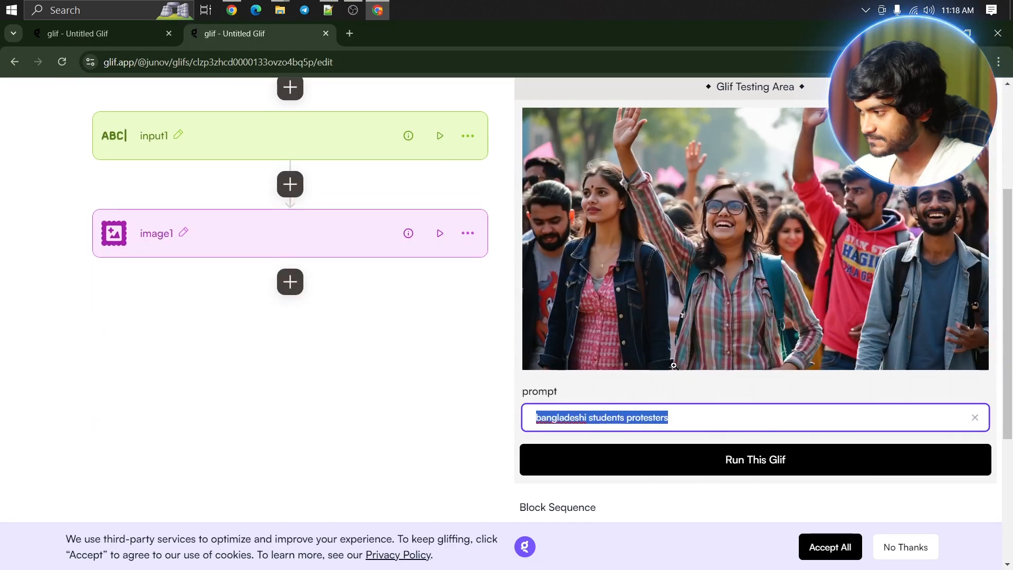
{"action": "key", "text": "ctrl+v"}
{"action": "left_click", "coordinate": [680, 470]}
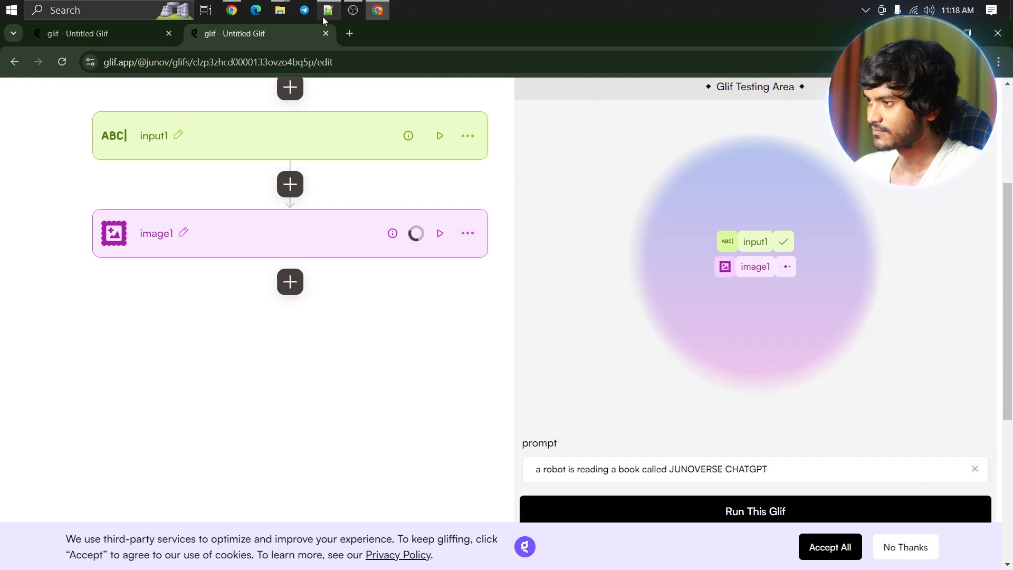
Return to the browser window with the basic-prompt glif and set its image1 block's prompt power to 3.8
{"action": "left_click", "coordinate": [235, 11]}
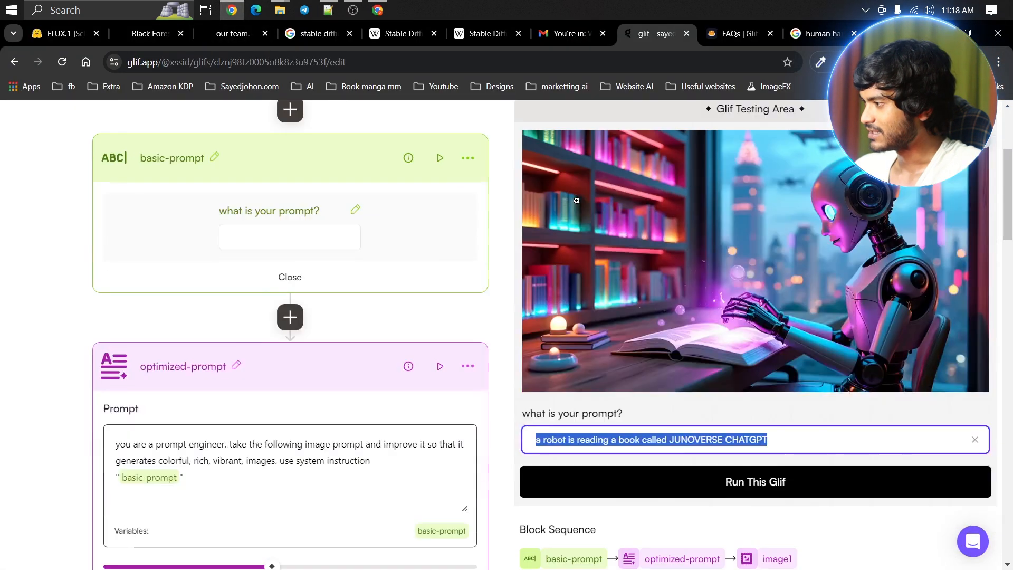
{"action": "scroll", "coordinate": [384, 441], "scroll_direction": "down", "scroll_amount": 8}
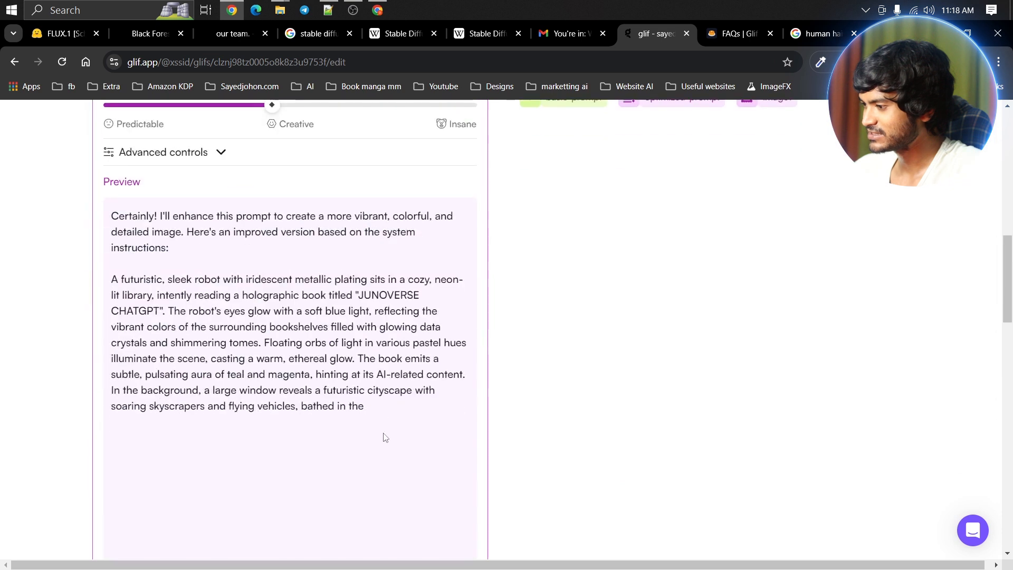
{"action": "scroll", "coordinate": [384, 437], "scroll_direction": "down", "scroll_amount": 15}
{"action": "left_click_drag", "start_coordinate": [371, 392], "coordinate": [332, 394]}
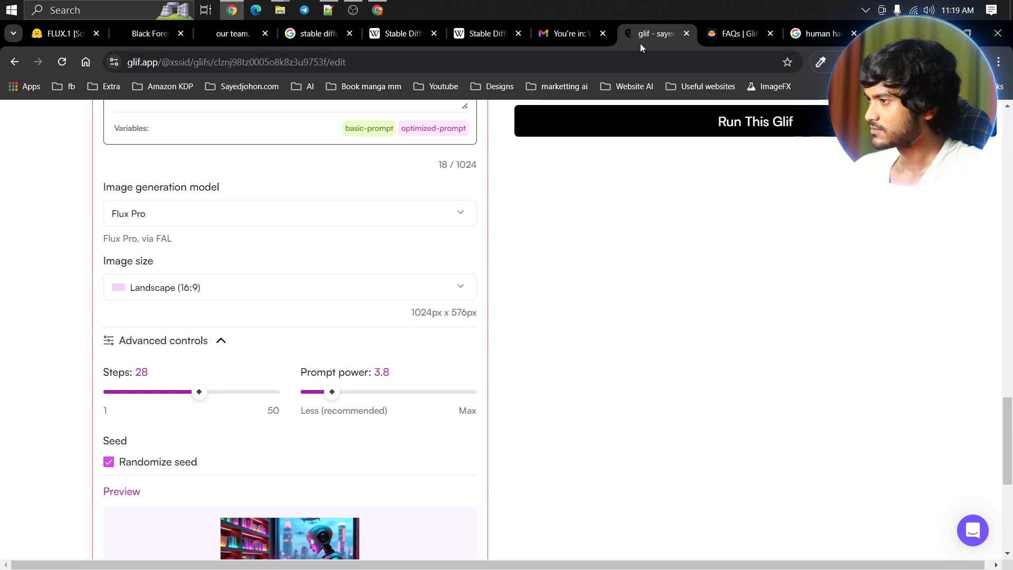
Switch back to the Untitled Glif window, shorten the prompt to "book called JUNOVERSE CHATGPT" and run it
{"action": "left_click", "coordinate": [370, 12]}
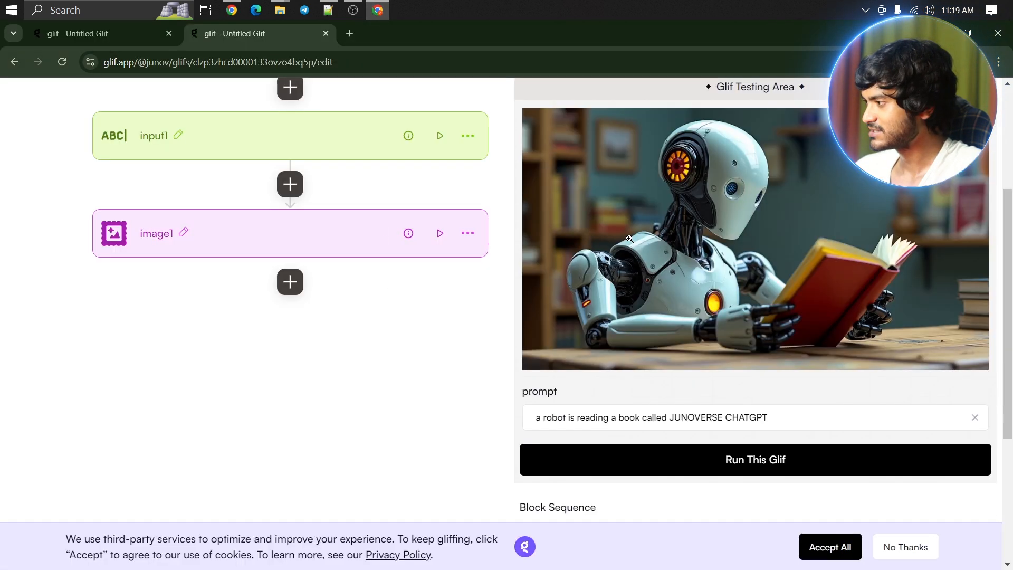
{"action": "scroll", "coordinate": [660, 269], "scroll_direction": "up", "scroll_amount": 1}
{"action": "scroll", "coordinate": [660, 270], "scroll_direction": "down", "scroll_amount": 1}
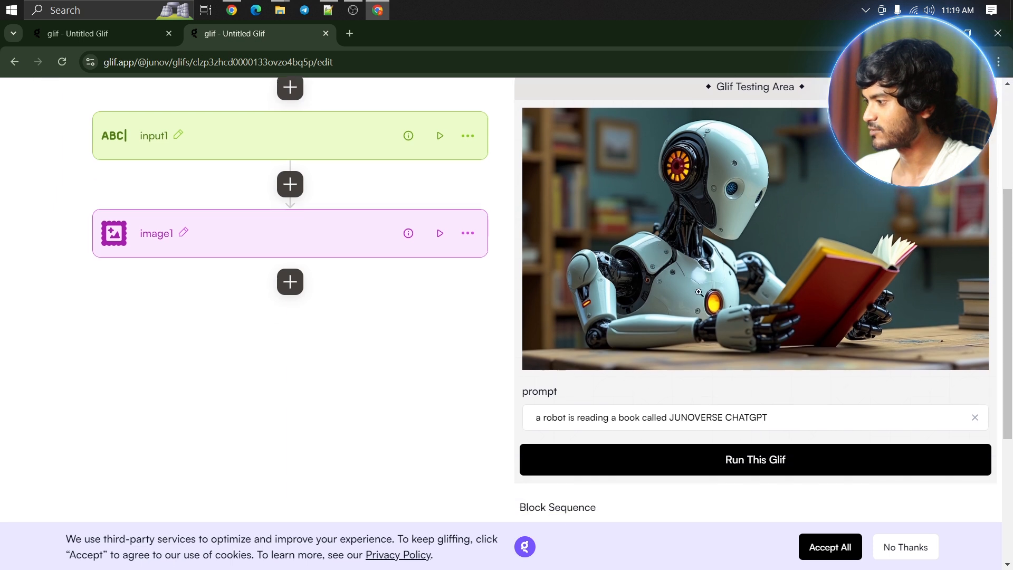
{"action": "left_click", "coordinate": [757, 418]}
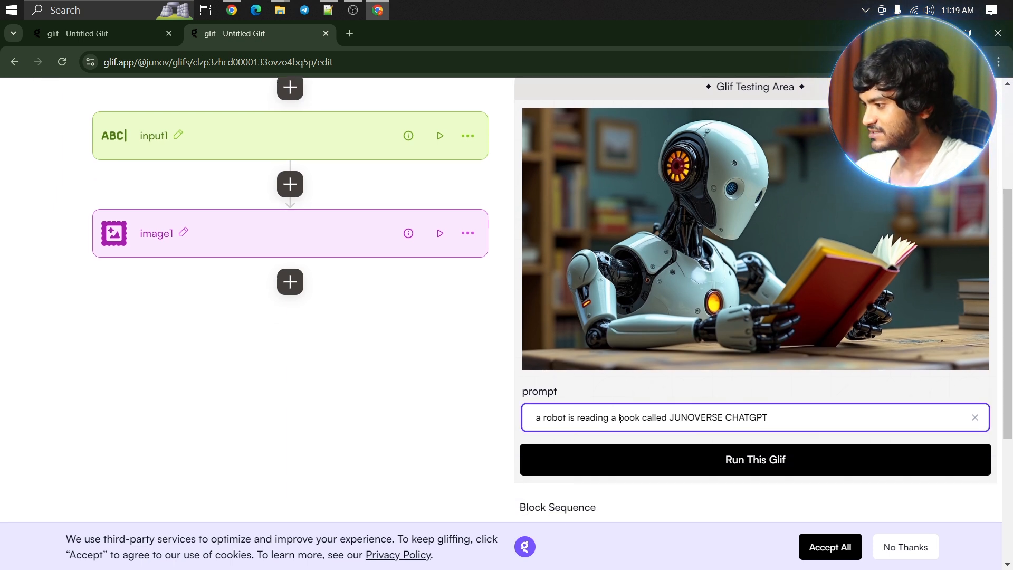
{"action": "left_click_drag", "start_coordinate": [621, 418], "coordinate": [364, 410]}
{"action": "key", "text": "BackSpace"}
{"action": "left_click", "coordinate": [649, 463]}
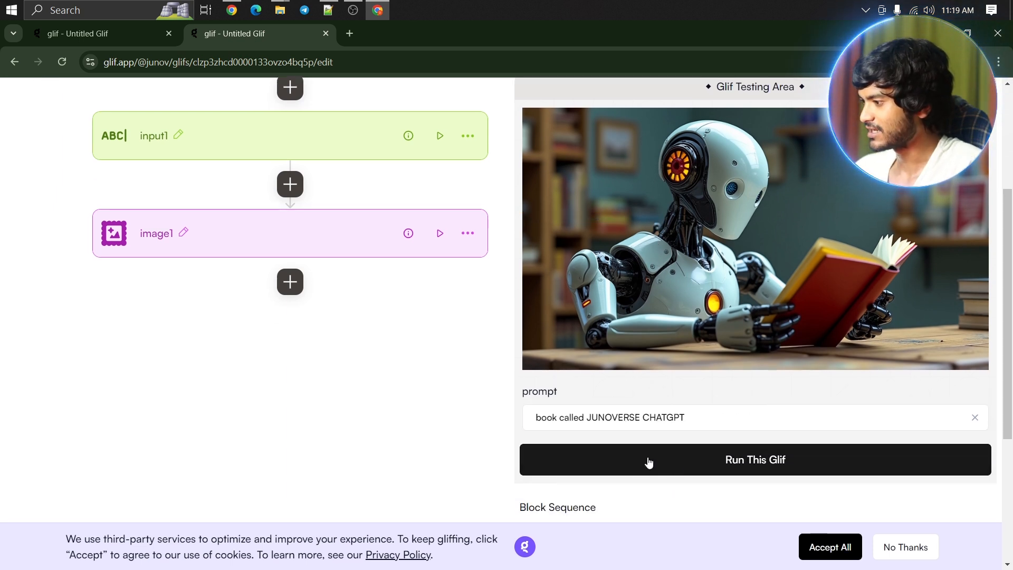
Copy the prompt "book called JUNOVERSE CHATGPT" into the basic-prompt glif in the other browser window and run that glif
{"action": "left_click_drag", "start_coordinate": [694, 469], "coordinate": [426, 470]}
{"action": "key", "text": "ctrl+c"}
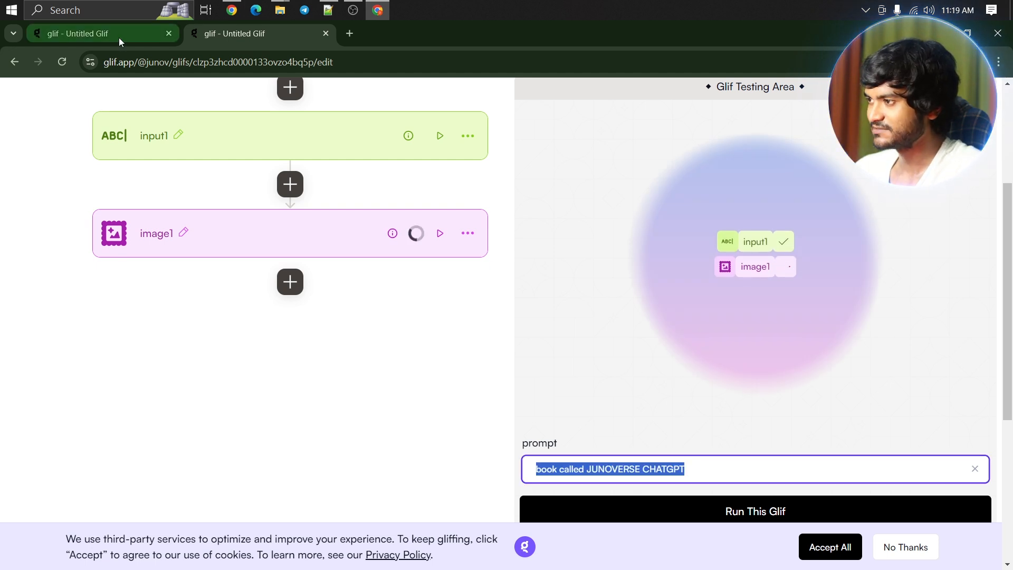
{"action": "left_click", "coordinate": [232, 10]}
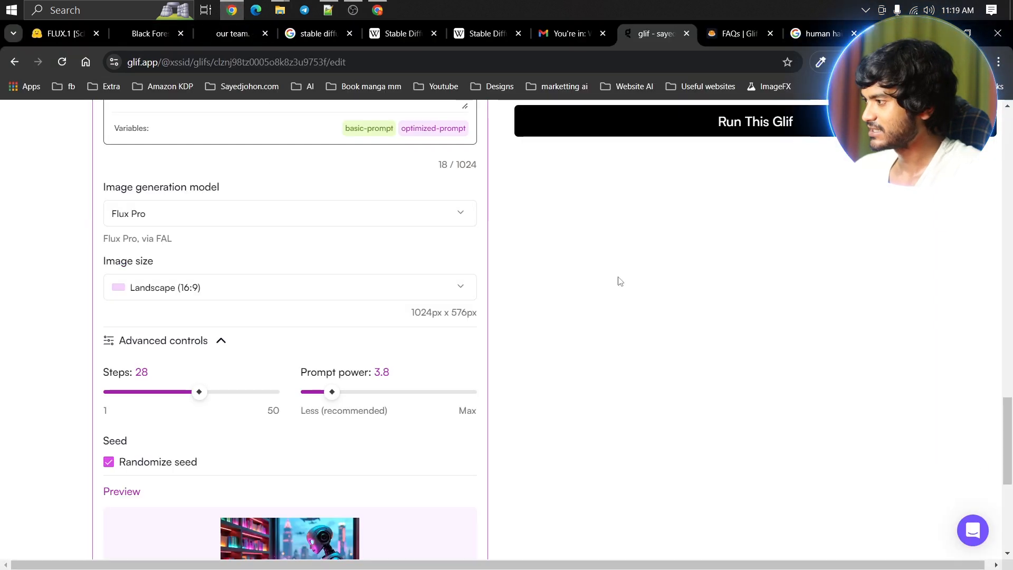
{"action": "scroll", "coordinate": [677, 280], "scroll_direction": "up", "scroll_amount": 10}
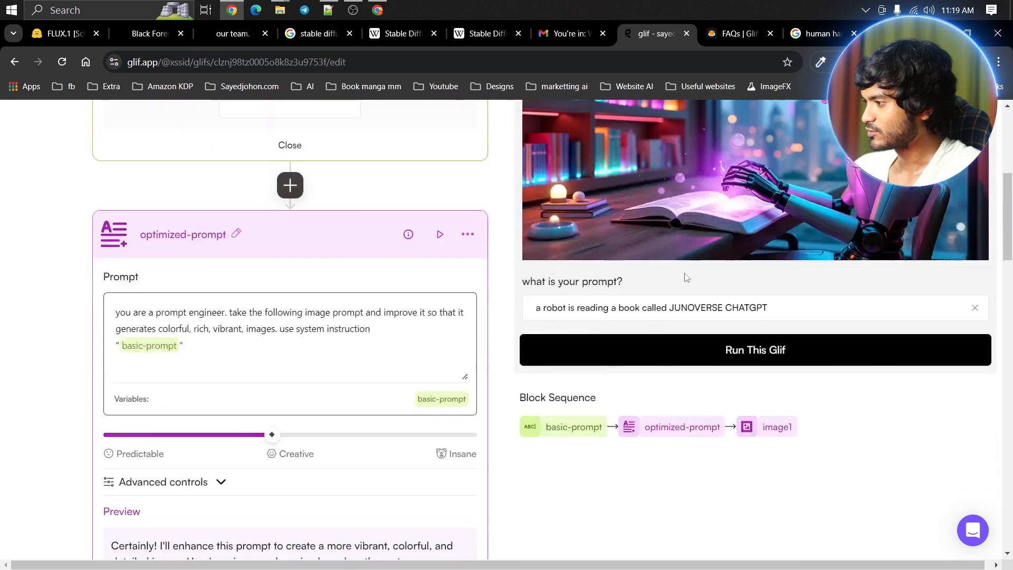
{"action": "scroll", "coordinate": [685, 278], "scroll_direction": "down", "scroll_amount": 1}
{"action": "scroll", "coordinate": [735, 233], "scroll_direction": "up", "scroll_amount": 4}
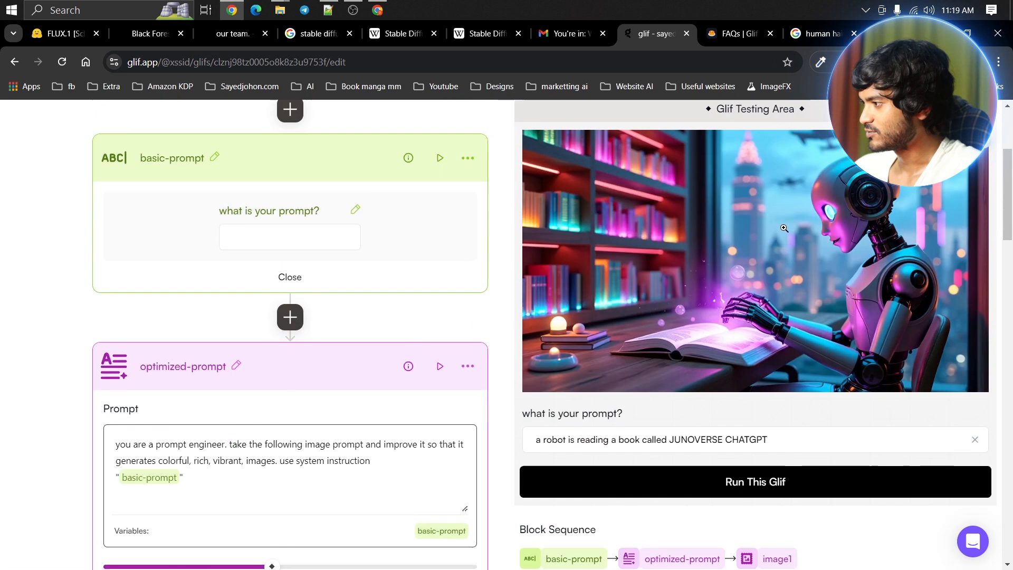
{"action": "triple_click", "coordinate": [777, 446]}
{"action": "left_click", "coordinate": [780, 442]}
{"action": "key", "text": "ctrl+a"}
{"action": "key", "text": "ctrl+v"}
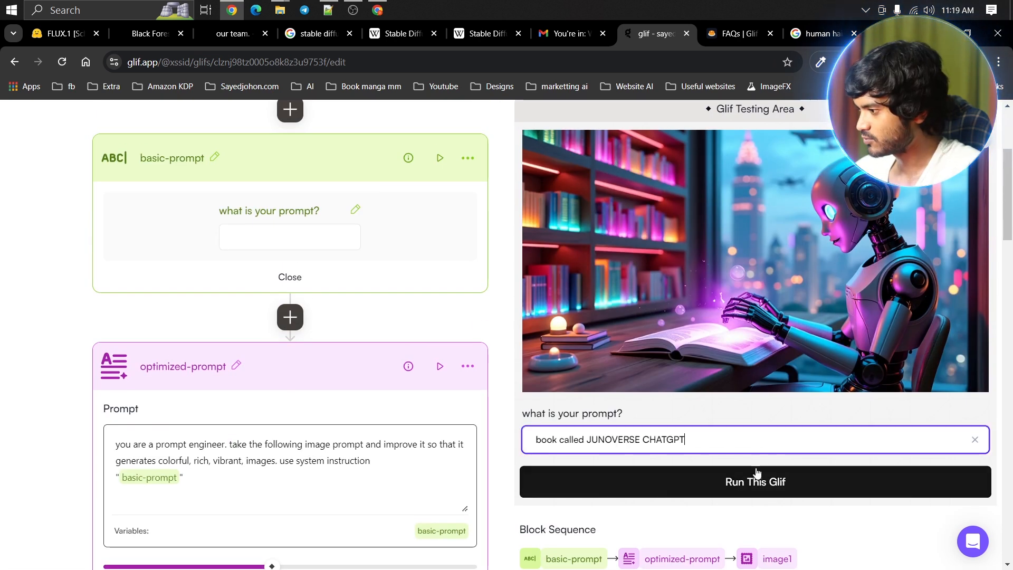
{"action": "left_click", "coordinate": [758, 472]}
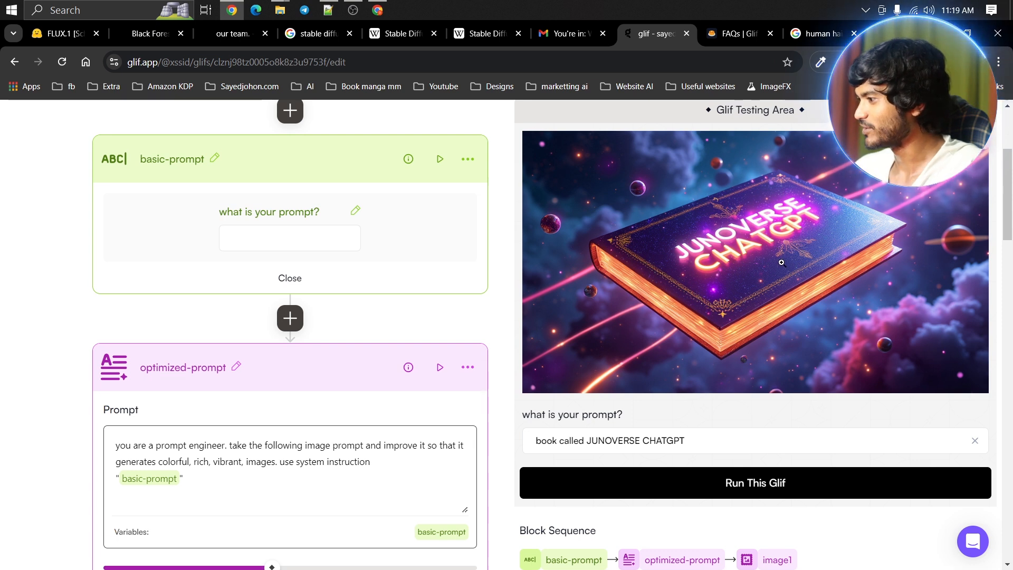
Review the generated book image, and switch to the other browser window with the JUNOVERSE chalkboard image
{"action": "scroll", "coordinate": [792, 233], "scroll_direction": "up", "scroll_amount": 2}
{"action": "scroll", "coordinate": [780, 264], "scroll_direction": "down", "scroll_amount": 2}
{"action": "left_click", "coordinate": [560, 440]}
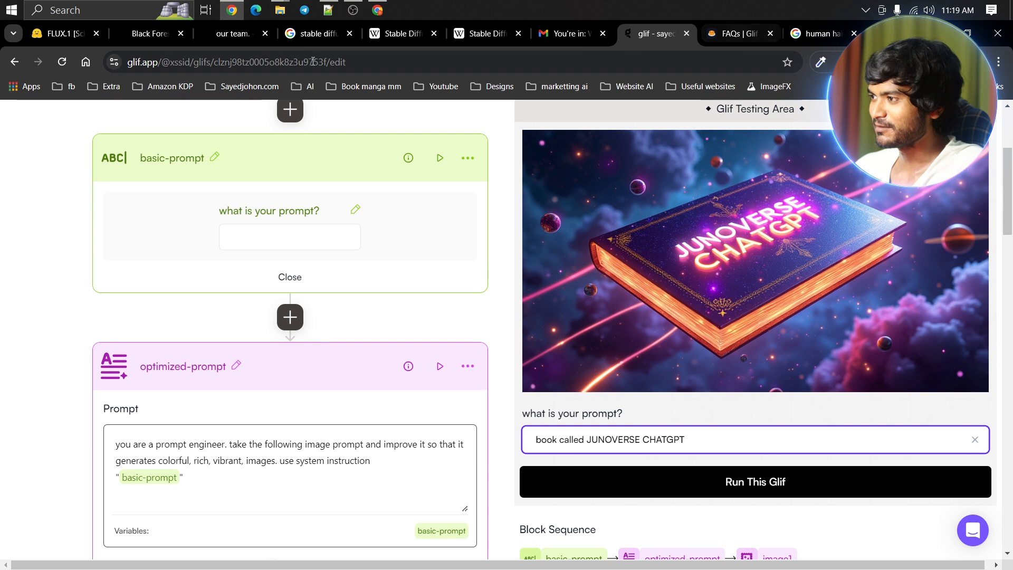
{"action": "left_click", "coordinate": [377, 10]}
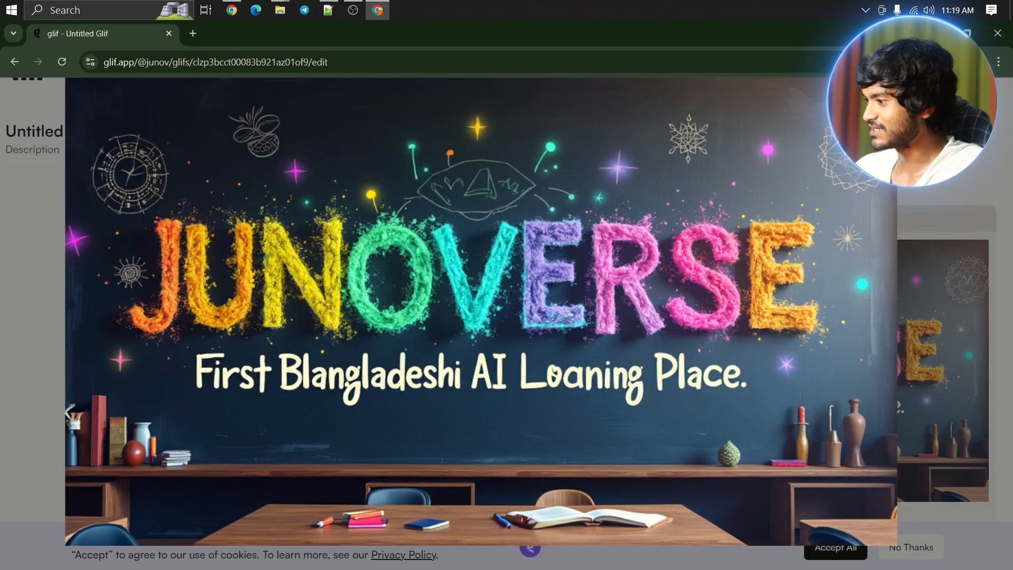
{"action": "scroll", "coordinate": [705, 267], "scroll_direction": "up", "scroll_amount": 2}
{"action": "scroll", "coordinate": [705, 267], "scroll_direction": "down", "scroll_amount": 5}
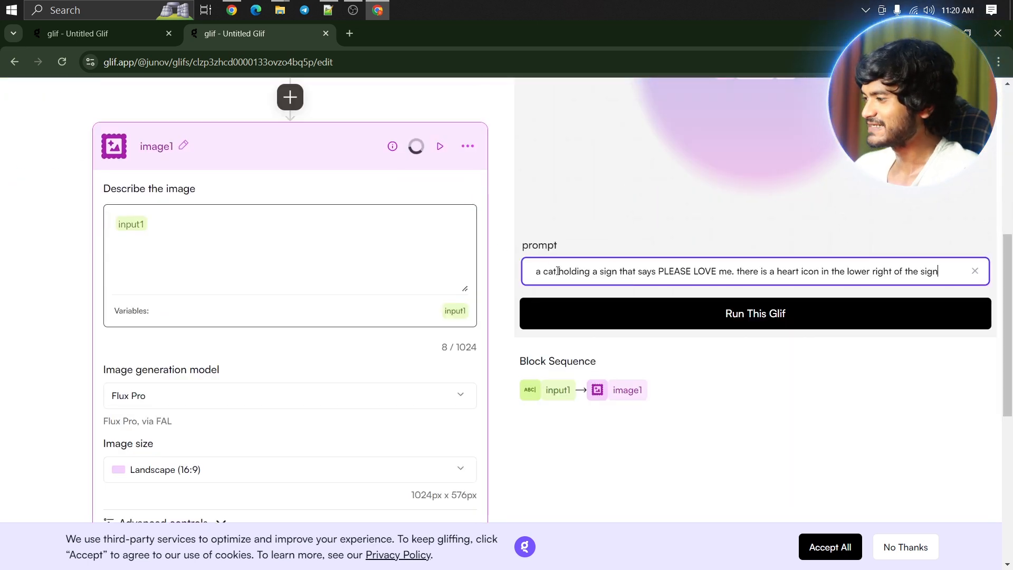
Enlarge the image generated for the cat-holding-a-sign prompt, inspect it and close the enlarged view
{"action": "scroll", "coordinate": [607, 301], "scroll_direction": "up", "scroll_amount": 1}
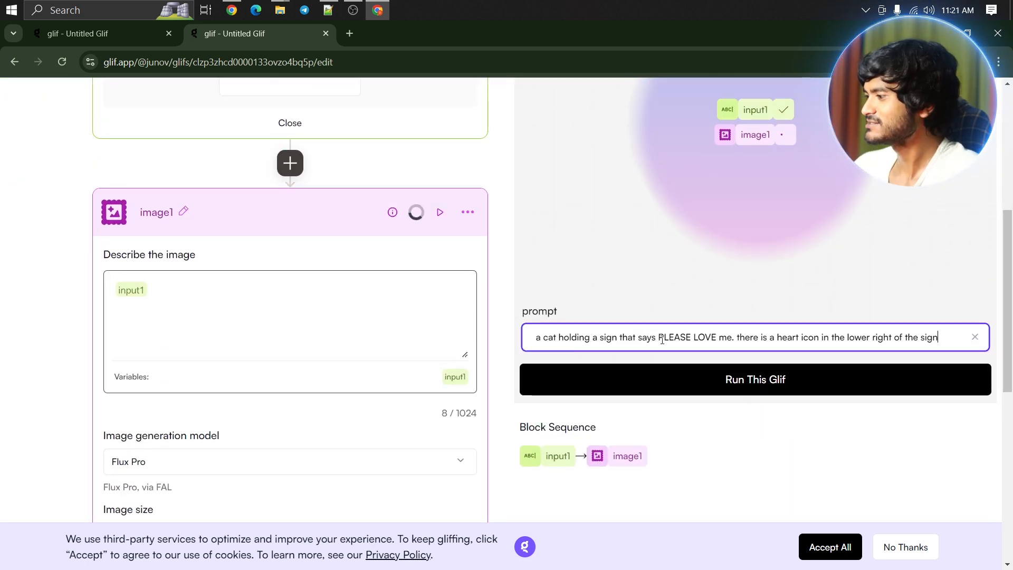
{"action": "scroll", "coordinate": [759, 338], "scroll_direction": "up", "scroll_amount": 2}
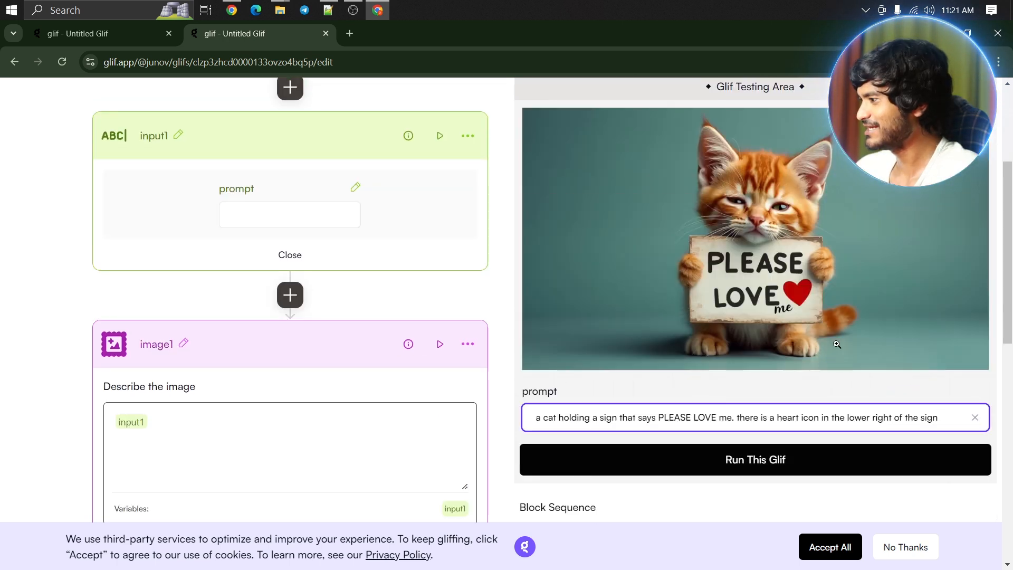
{"action": "left_click", "coordinate": [769, 302]}
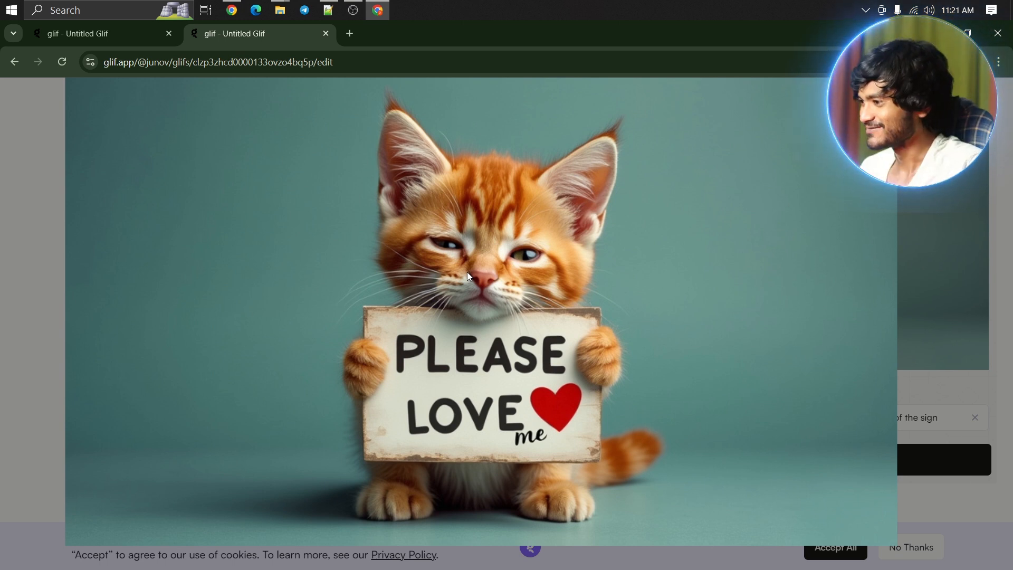
{"action": "left_click", "coordinate": [551, 256]}
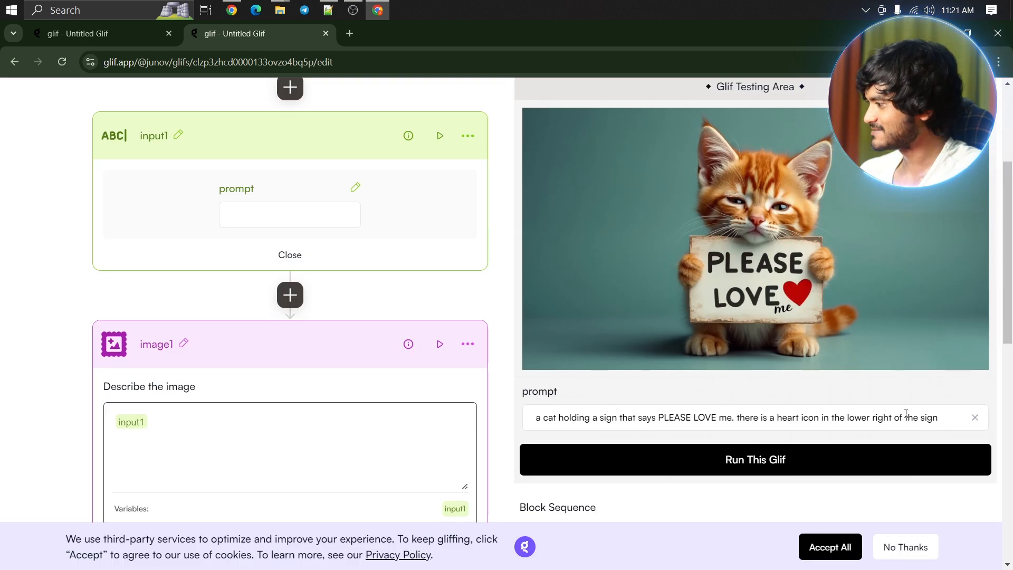
Replace the cat prompt with "a very angry dog holding a sign that says dont make me more angry" and run the glif
{"action": "left_click", "coordinate": [927, 416]}
{"action": "left_click_drag", "start_coordinate": [933, 418], "coordinate": [783, 417]}
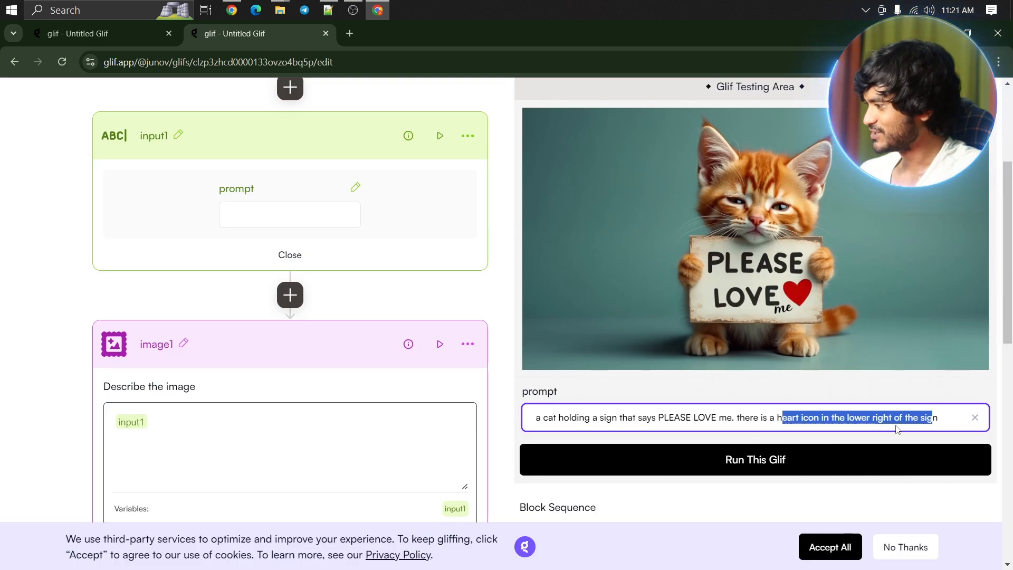
{"action": "left_click", "coordinate": [939, 417]}
{"action": "left_click_drag", "start_coordinate": [939, 417], "coordinate": [526, 421]}
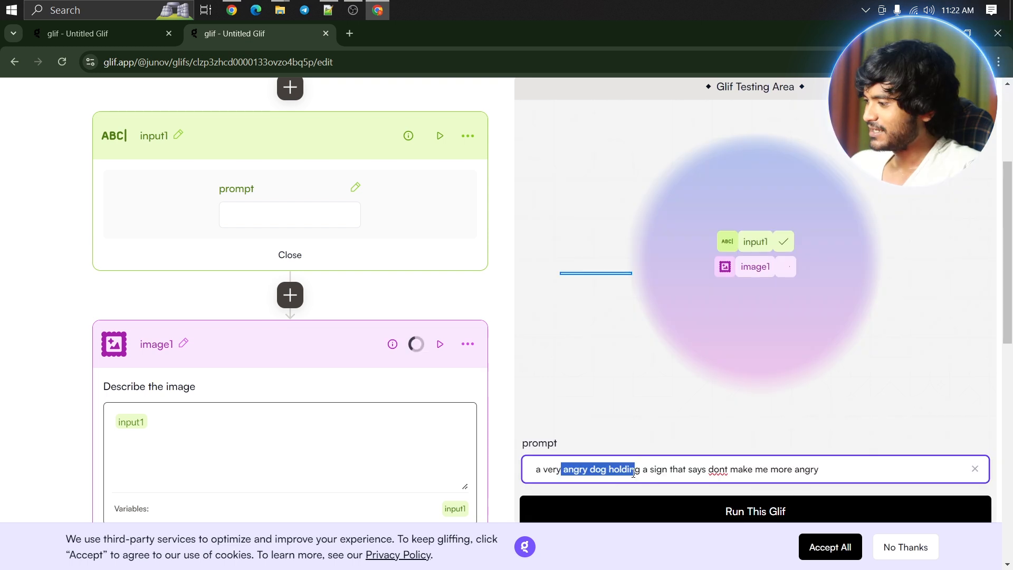
{"action": "left_click", "coordinate": [639, 470]}
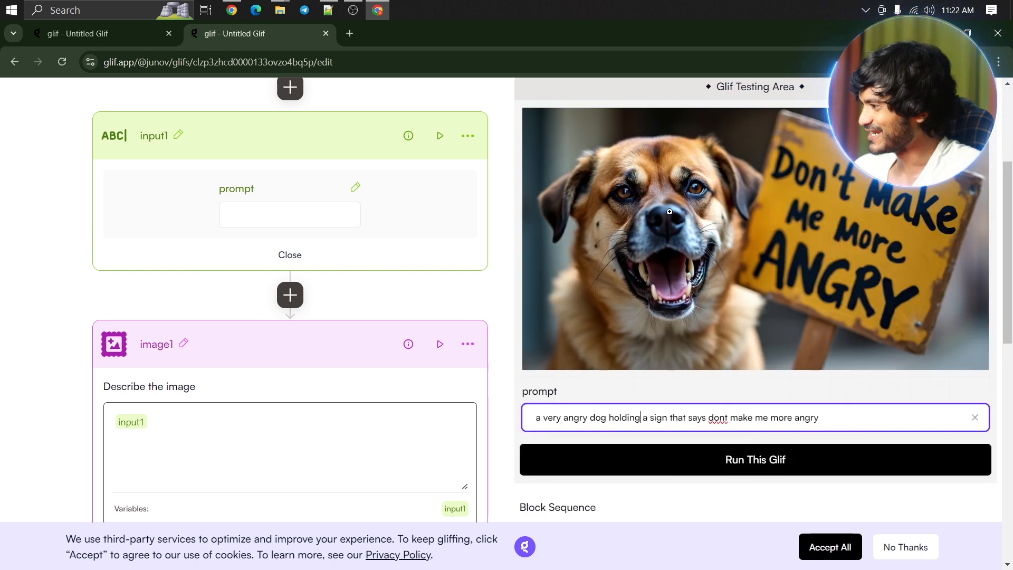
Replace the prompt with "a large group holding a banner that reads " YOUTUBE.COM/JUNOVERSEAI" there is a youtube icon on the top" and run the glif
{"action": "left_click", "coordinate": [670, 211]}
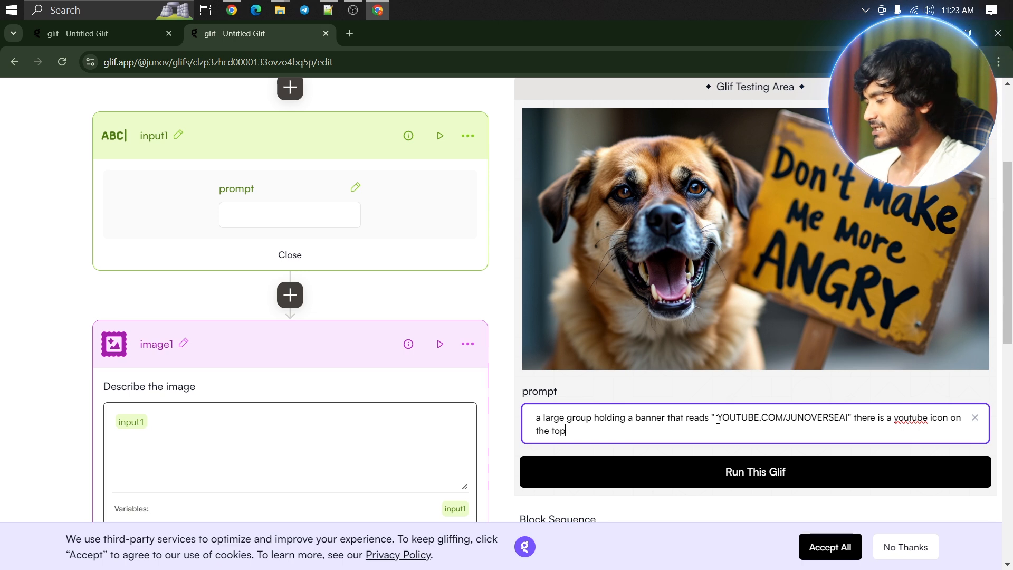
{"action": "left_click_drag", "start_coordinate": [720, 418], "coordinate": [848, 418]}
{"action": "left_click", "coordinate": [848, 418]}
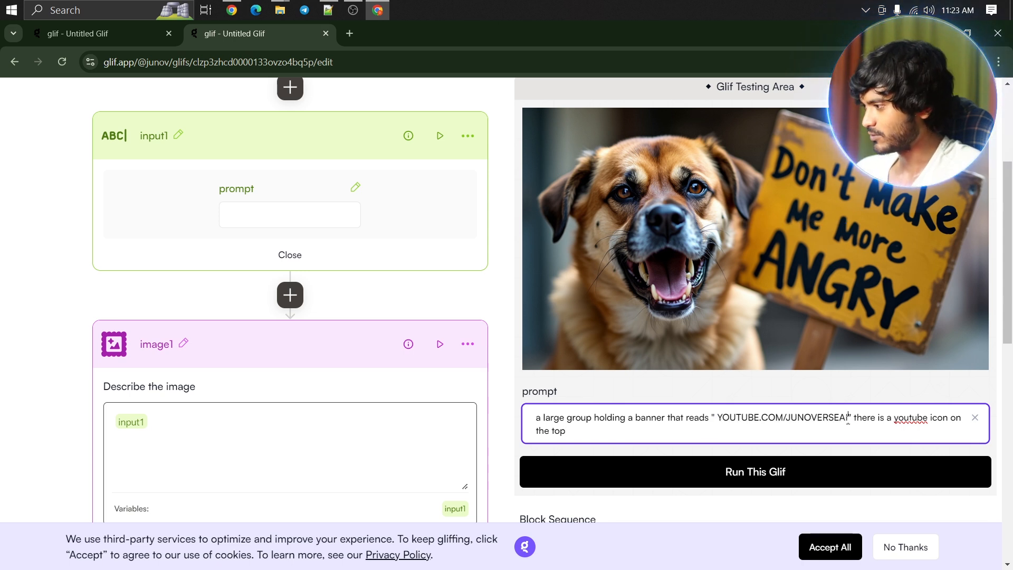
{"action": "left_click", "coordinate": [905, 417]}
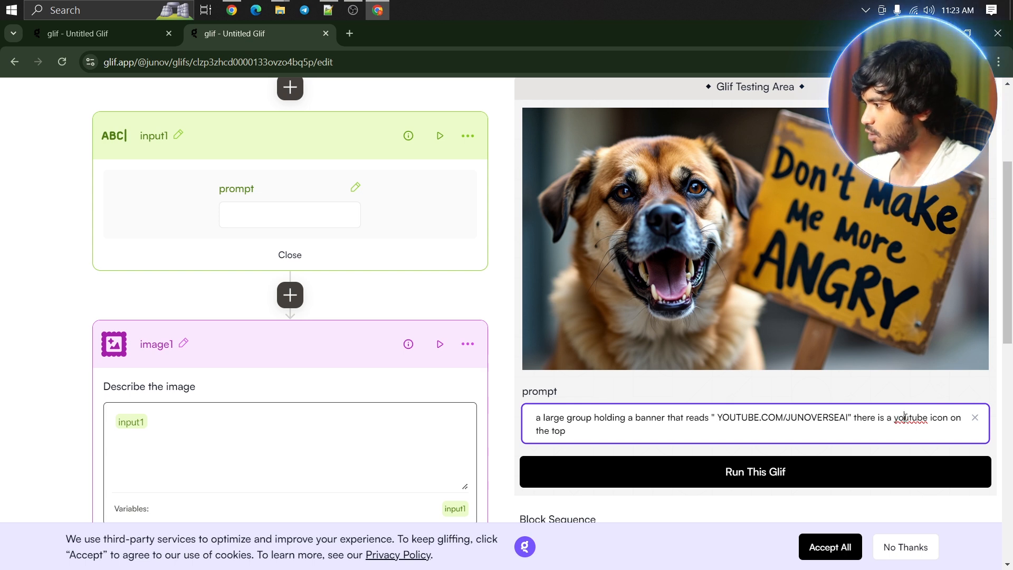
{"action": "left_click", "coordinate": [663, 475]}
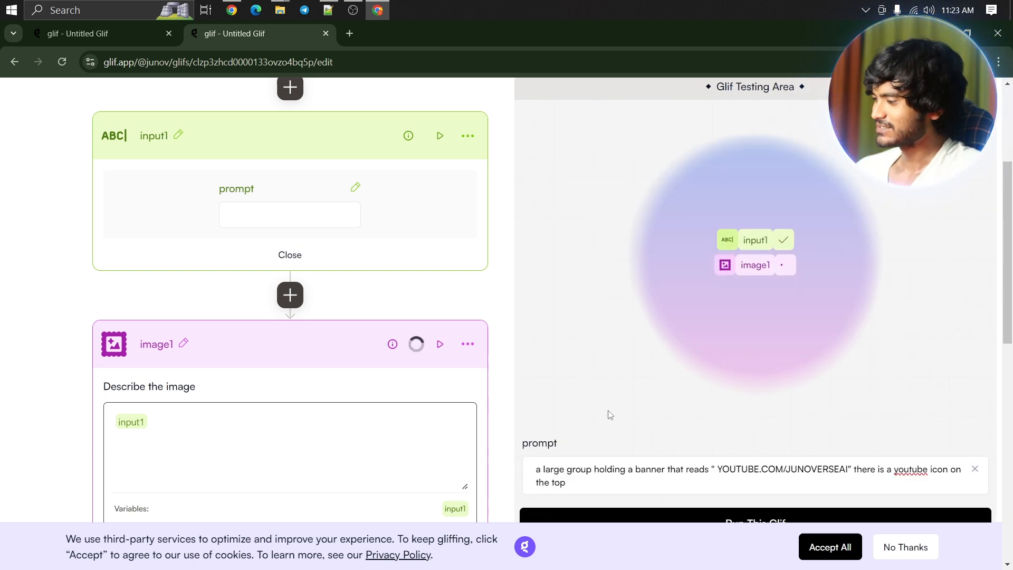
Copy the whole banner prompt from the Untitled Glif's testing area
{"action": "scroll", "coordinate": [608, 416], "scroll_direction": "up", "scroll_amount": 3}
{"action": "scroll", "coordinate": [608, 415], "scroll_direction": "down", "scroll_amount": 3}
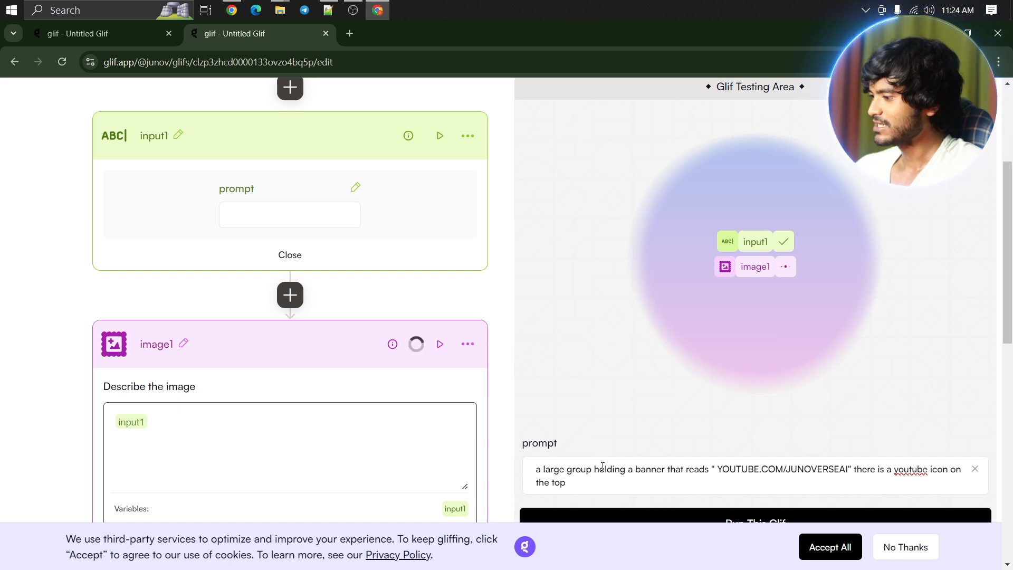
{"action": "left_click", "coordinate": [597, 477]}
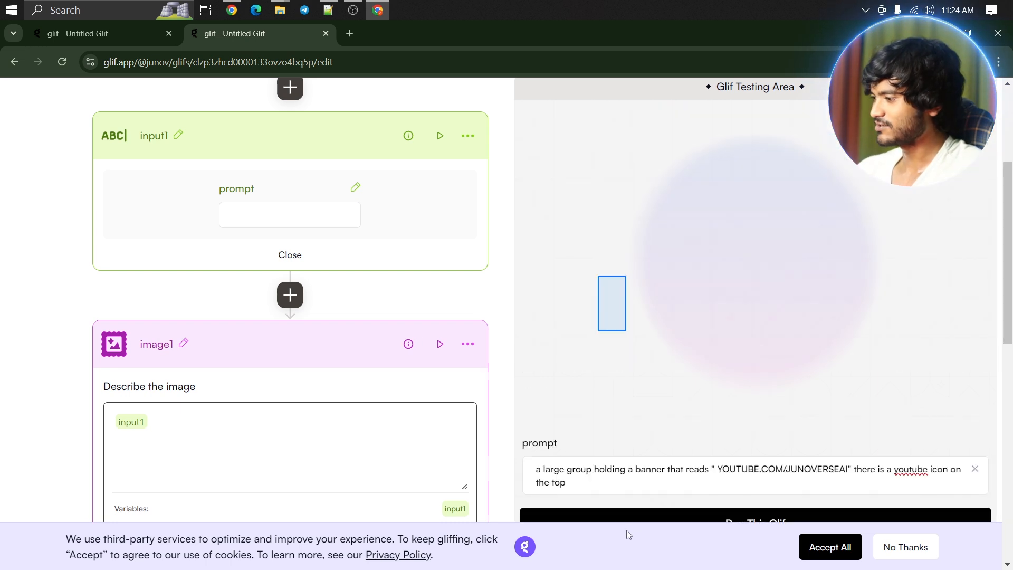
{"action": "left_click", "coordinate": [592, 482]}
{"action": "key", "text": "ctrl+a"}
{"action": "key", "text": "ctrl+c"}
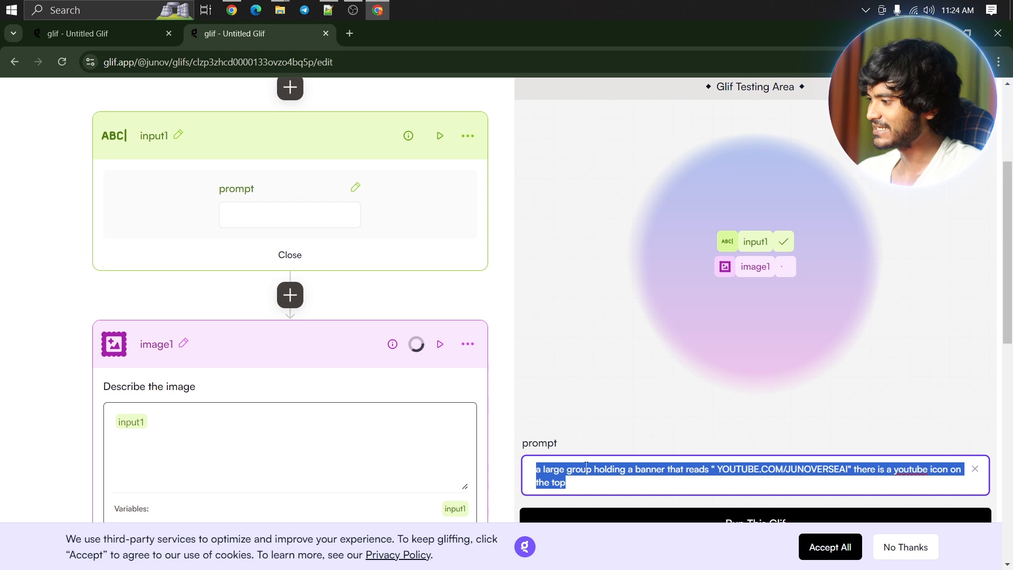
Switch to the browser window with the basic-prompt glif, replace its test prompt with the copied banner prompt and run it
{"action": "left_click", "coordinate": [112, 37]}
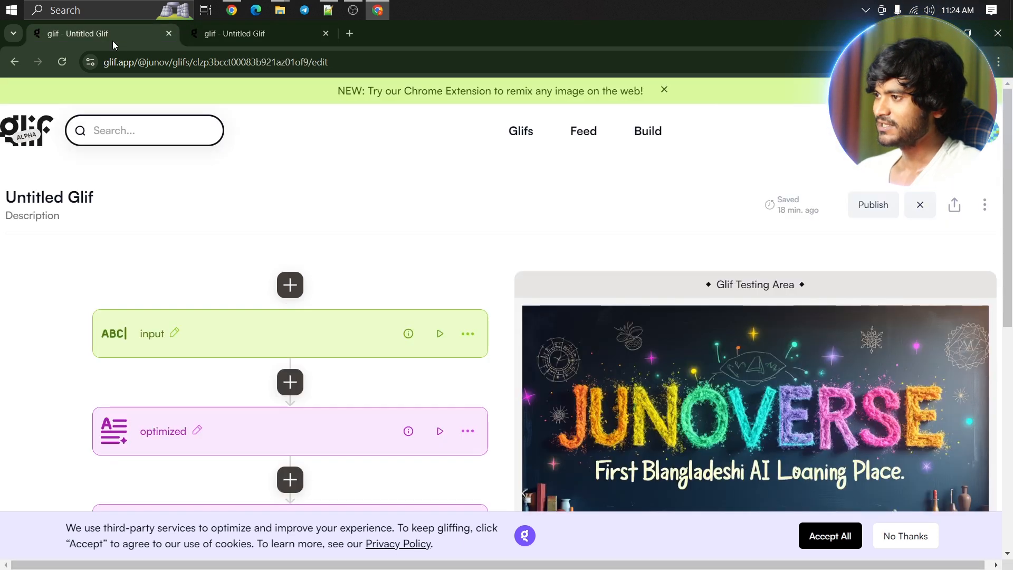
{"action": "left_click", "coordinate": [218, 29]}
{"action": "left_click", "coordinate": [234, 10]}
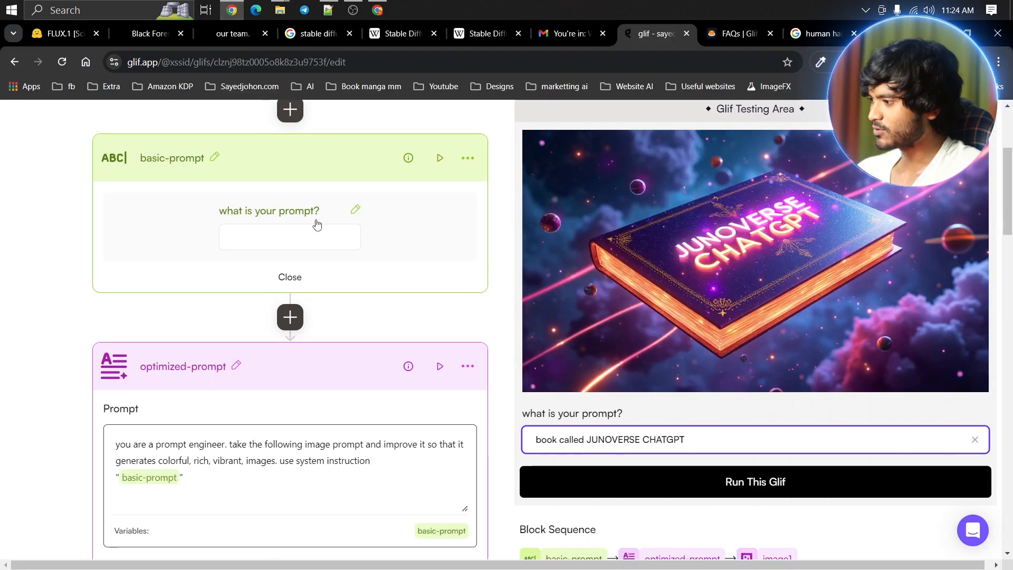
{"action": "key", "text": "ctrl+a"}
{"action": "key", "text": "ctrl+v"}
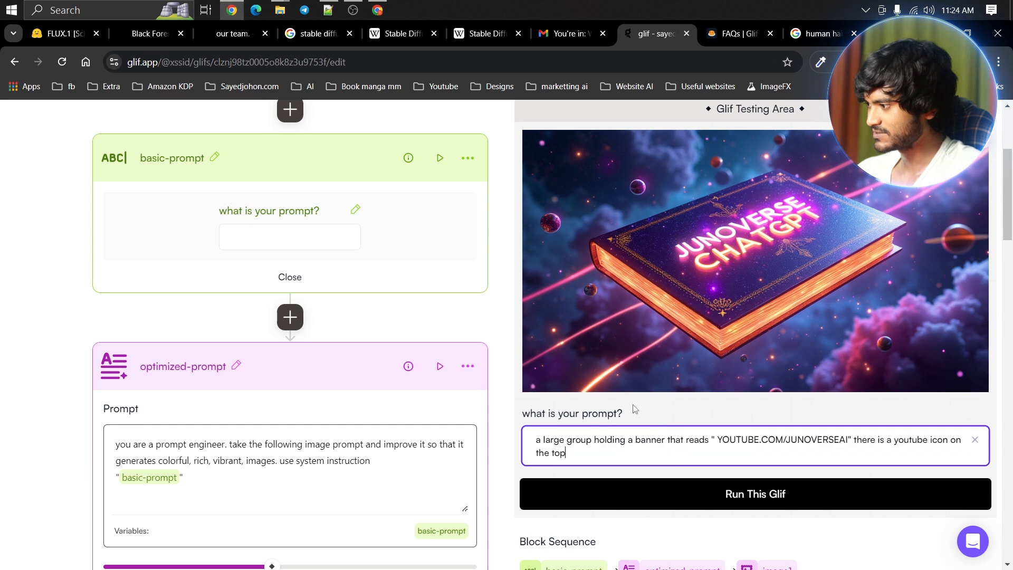
{"action": "left_click", "coordinate": [651, 494]}
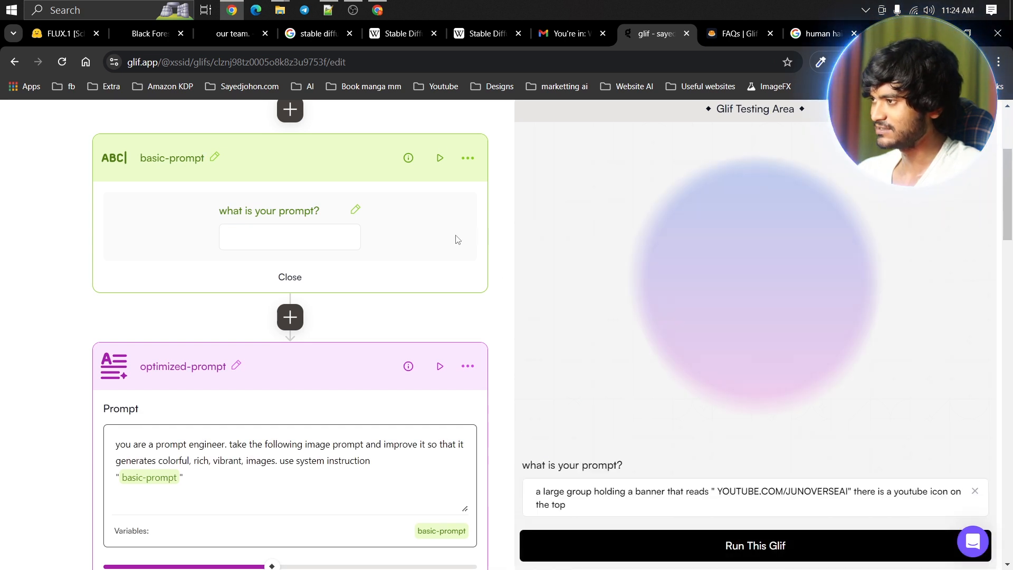
Return to the Untitled Glif window and enlarge the generated image of the crowd holding the banner
{"action": "left_click", "coordinate": [382, 14]}
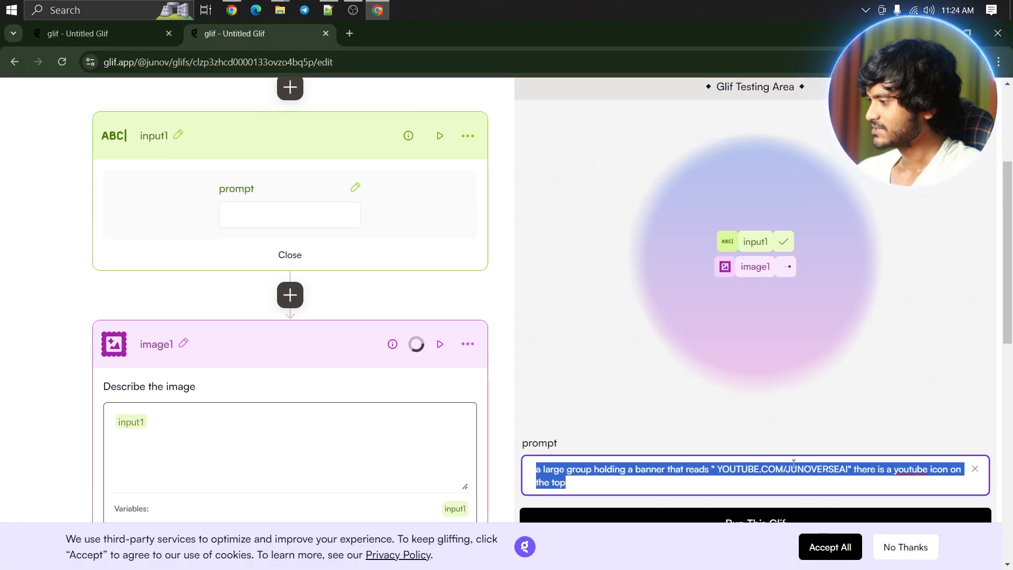
{"action": "left_click", "coordinate": [773, 486]}
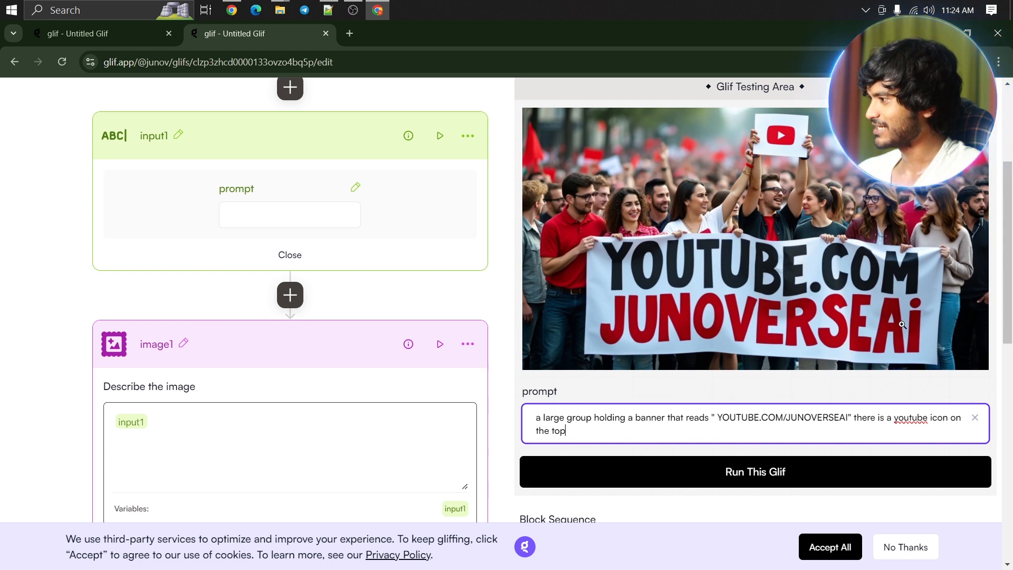
{"action": "scroll", "coordinate": [810, 264], "scroll_direction": "up", "scroll_amount": 2}
{"action": "scroll", "coordinate": [792, 252], "scroll_direction": "down", "scroll_amount": 1}
{"action": "left_click", "coordinate": [792, 252]}
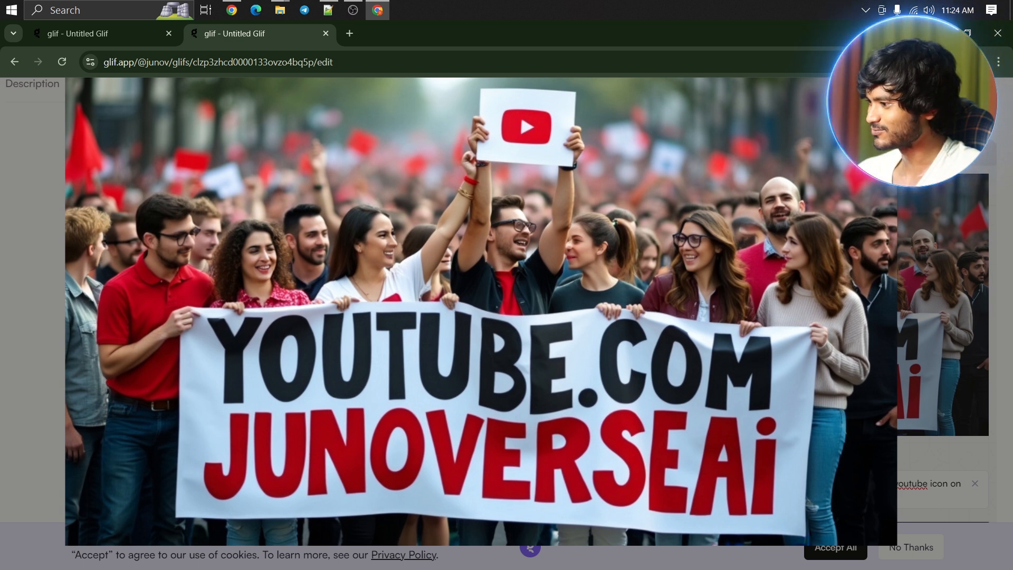
Save the enlarged banner image as a JPEG in the Downloads folder and close the enlarged view
{"action": "right_click", "coordinate": [695, 204]}
{"action": "left_click", "coordinate": [720, 242]}
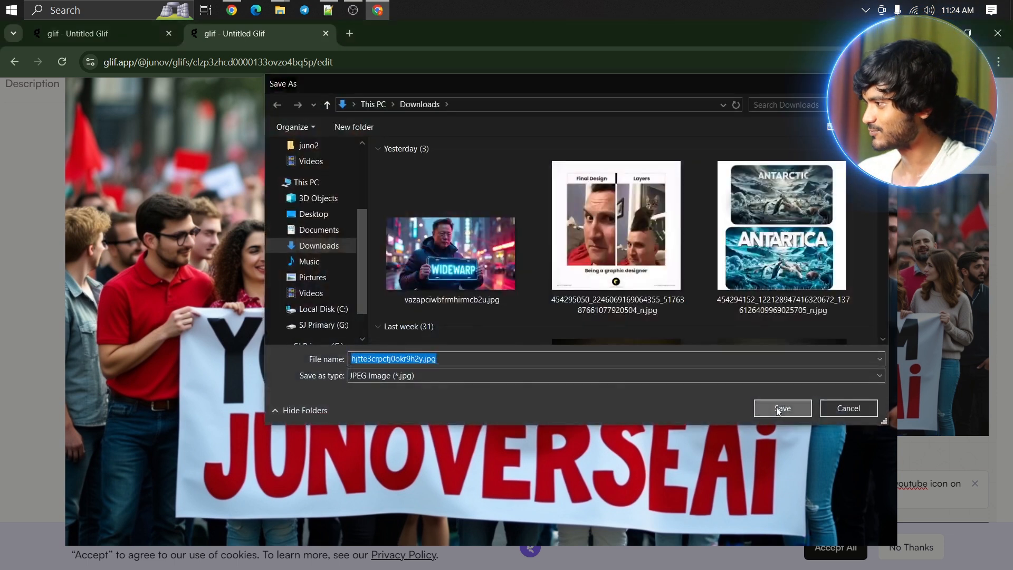
{"action": "left_click", "coordinate": [782, 408]}
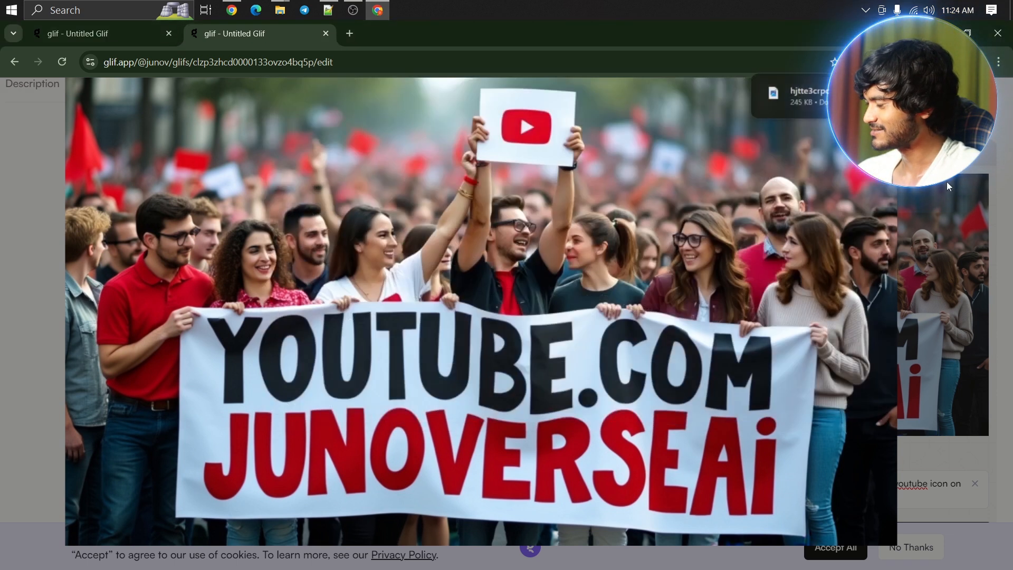
{"action": "key", "text": "Escape"}
{"action": "scroll", "coordinate": [425, 147], "scroll_direction": "down", "scroll_amount": 2}
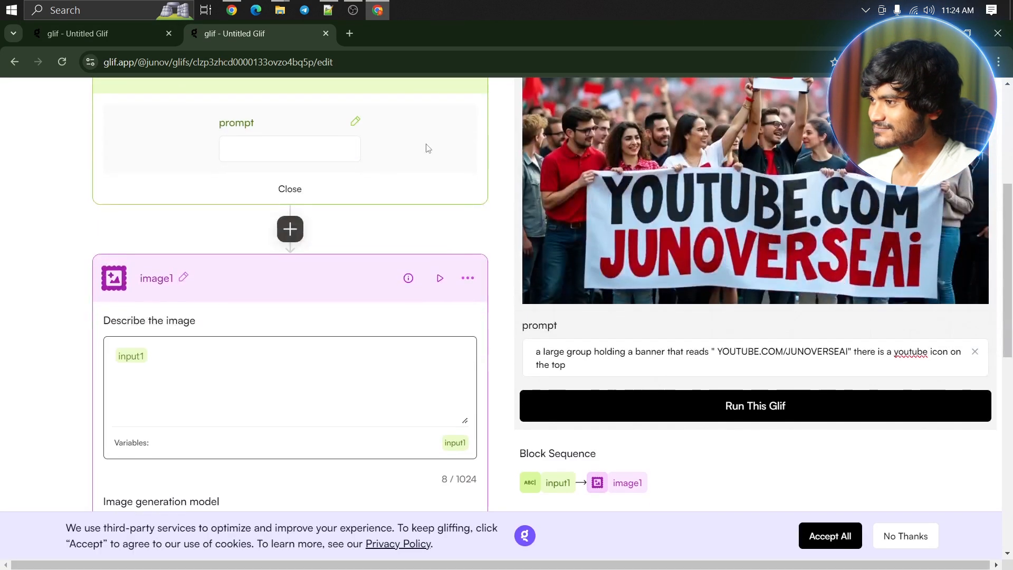
Switch to the basic-prompt glif's window and enlarge its generated banner image for comparison
{"action": "left_click", "coordinate": [226, 11]}
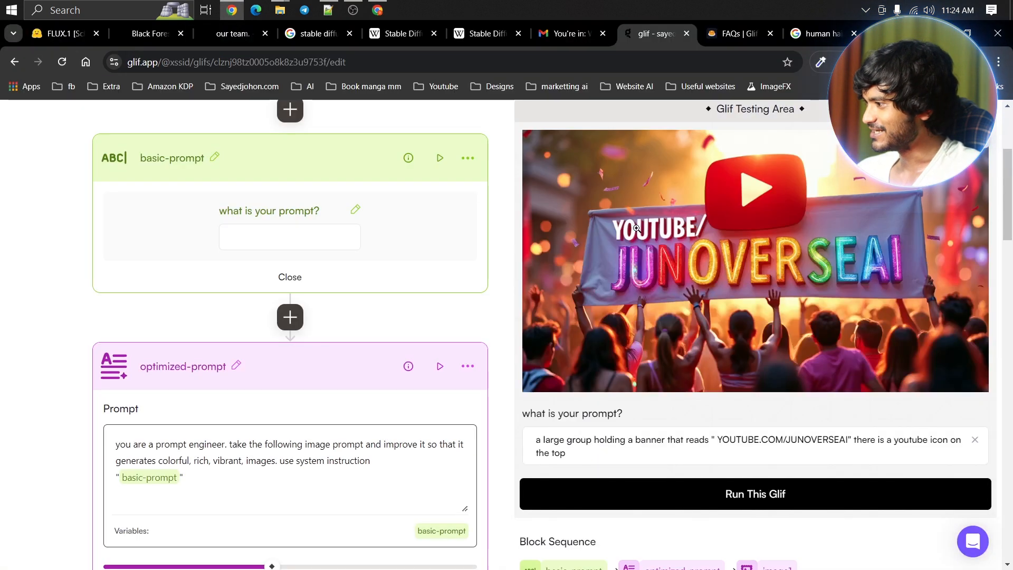
{"action": "scroll", "coordinate": [705, 271], "scroll_direction": "up", "scroll_amount": 3}
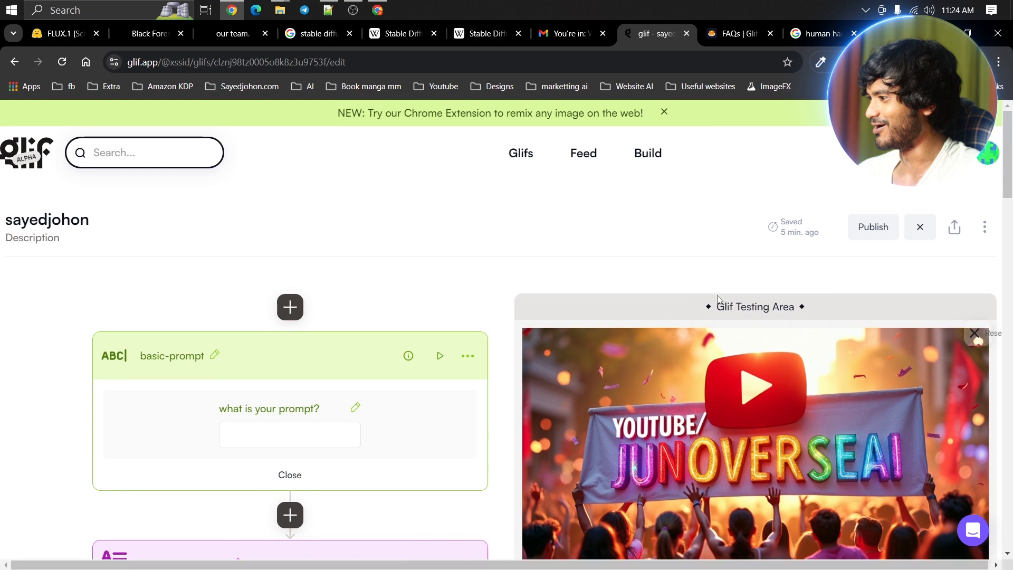
{"action": "scroll", "coordinate": [713, 301], "scroll_direction": "down", "scroll_amount": 2}
{"action": "left_click", "coordinate": [717, 336]}
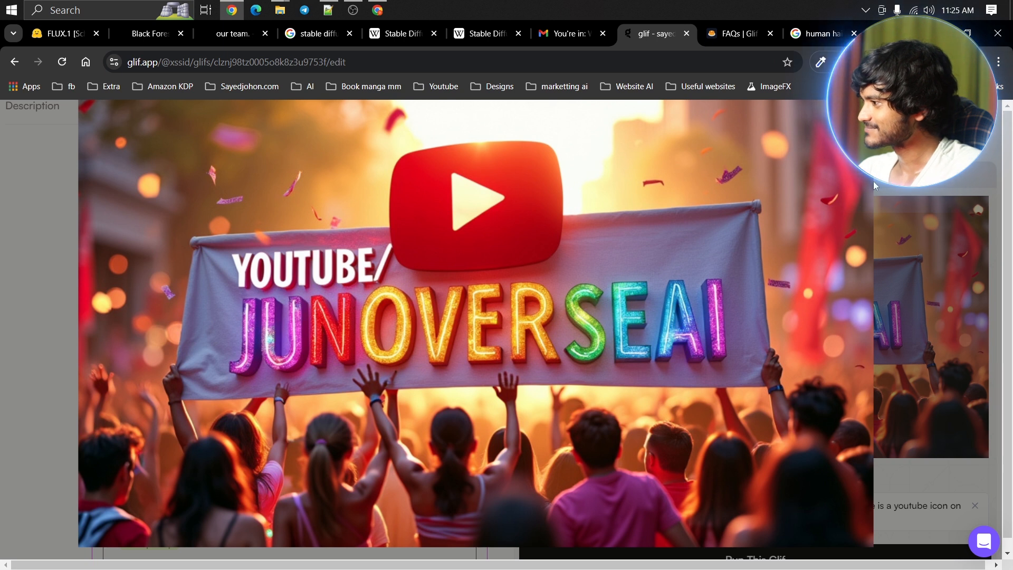
{"action": "right_click", "coordinate": [632, 211]}
{"action": "left_click", "coordinate": [638, 260]}
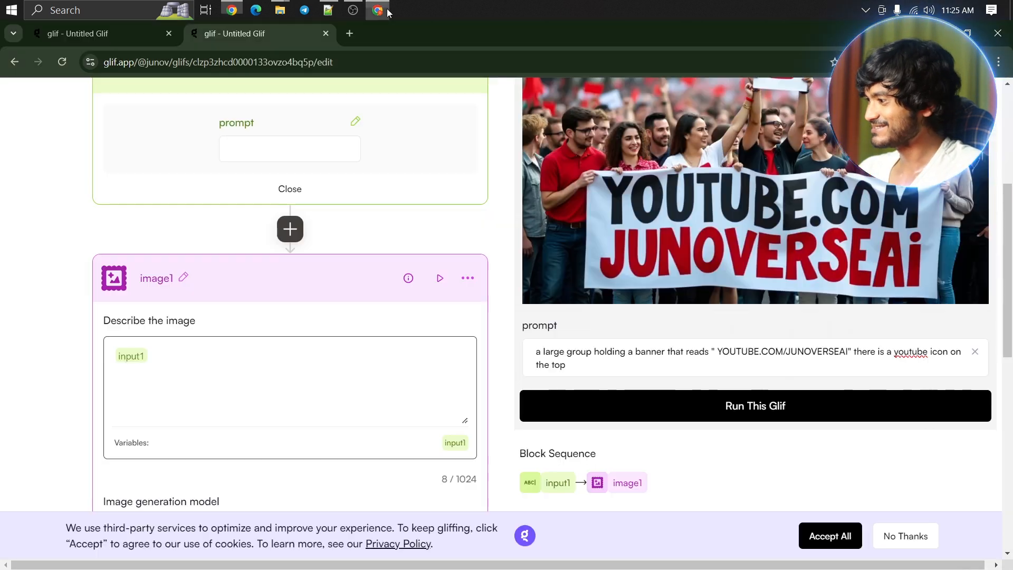
Return to the Untitled Glif window and run it with "a futuristic ai robot, behind him there is a 3d floating text "JUNOVERSEAI""
{"action": "left_click", "coordinate": [384, 9]}
{"action": "left_click", "coordinate": [704, 364]}
{"action": "scroll", "coordinate": [703, 365], "scroll_direction": "up", "scroll_amount": 4}
{"action": "scroll", "coordinate": [700, 363], "scroll_direction": "down", "scroll_amount": 5}
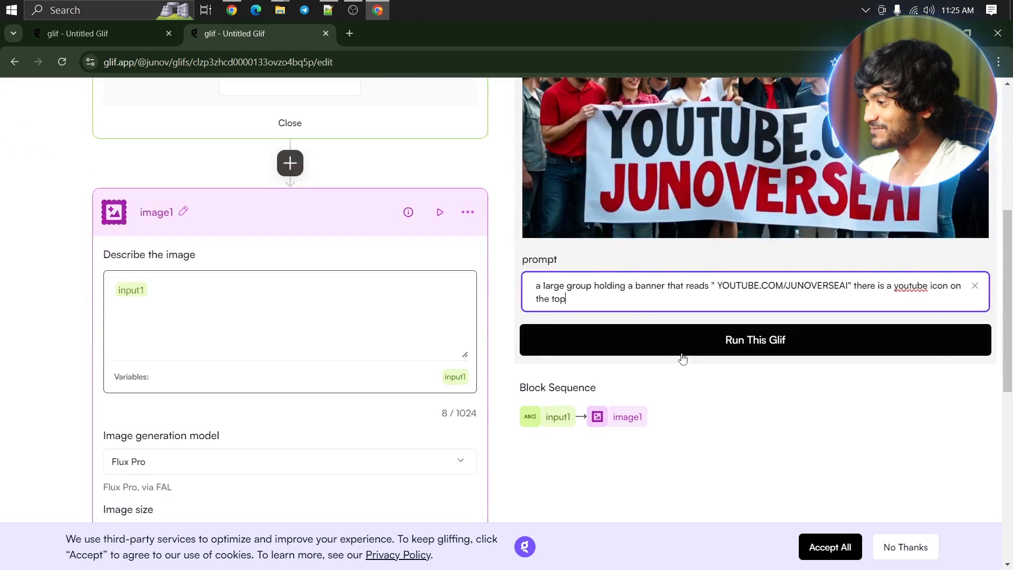
{"action": "key", "text": "ctrl+a"}
{"action": "type", "text": "a futuristic ai robot, behind him there is a 3d floating text \"JUNOVERSEAI\""}
{"action": "key", "text": "ctrl+a"}
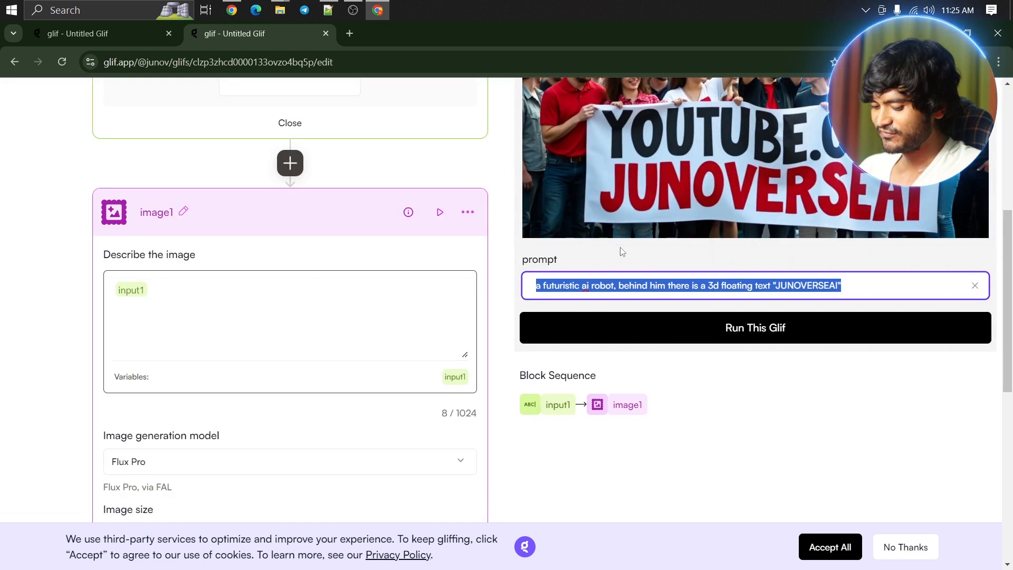
{"action": "left_click", "coordinate": [637, 287]}
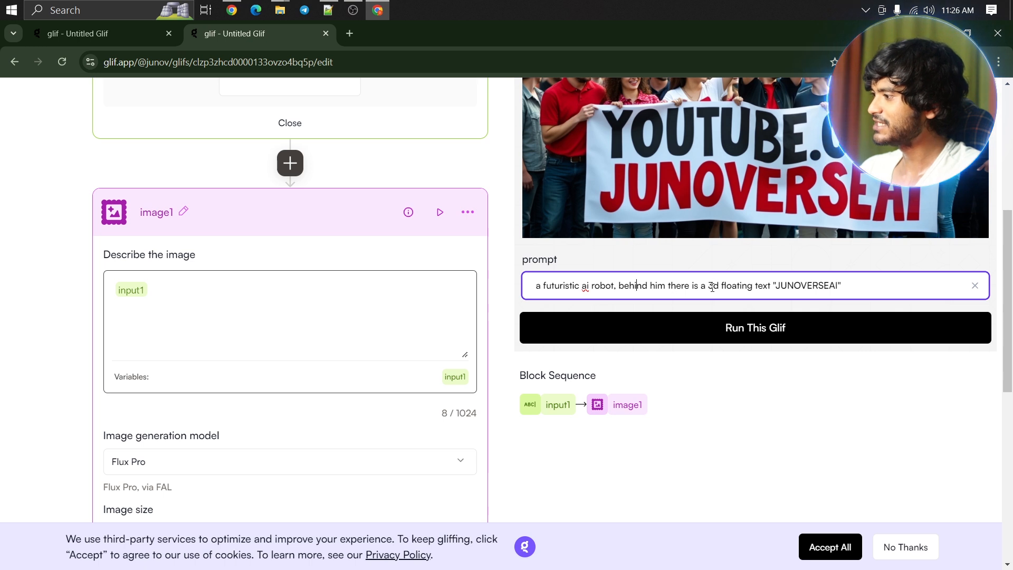
{"action": "left_click", "coordinate": [792, 328]}
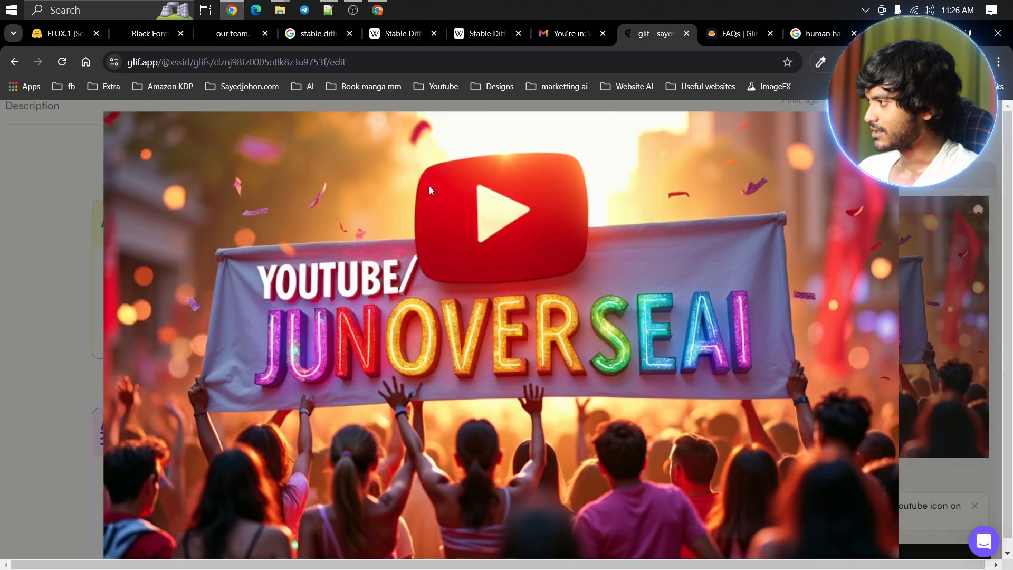
Close the enlarged banner image and run the basic-prompt glif with "a futuristic ai robot, behind him there is a 3d floating text "JUNOVERSEAI""
{"action": "key", "text": "Escape"}
{"action": "scroll", "coordinate": [739, 264], "scroll_direction": "down", "scroll_amount": 5}
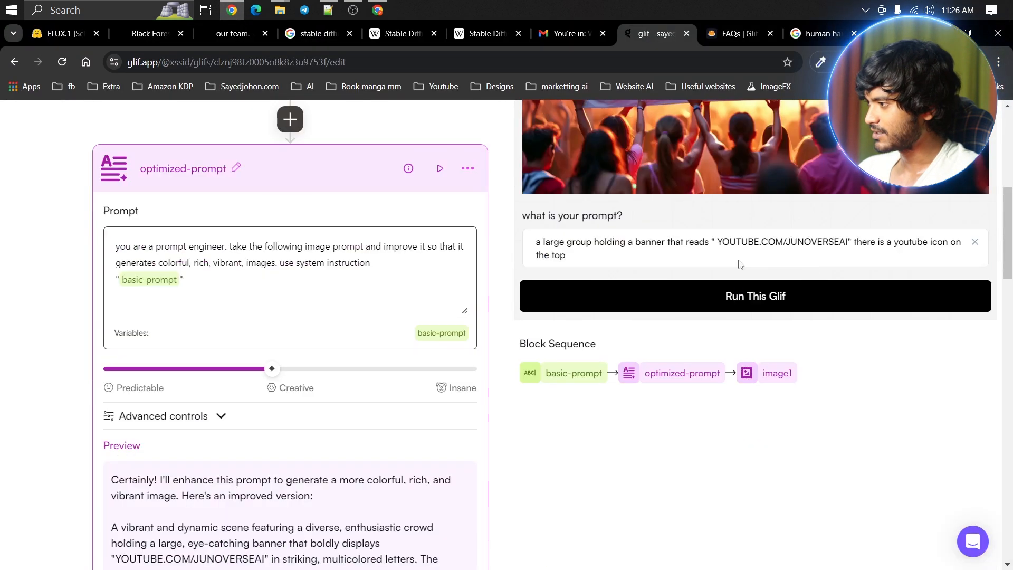
{"action": "left_click", "coordinate": [737, 256]}
{"action": "key", "text": "ctrl+a"}
{"action": "type", "text": "a futuristic ai robot, behind him there is a 3d floating text \"JUNOVERSEAI\""}
{"action": "left_click", "coordinate": [724, 295]}
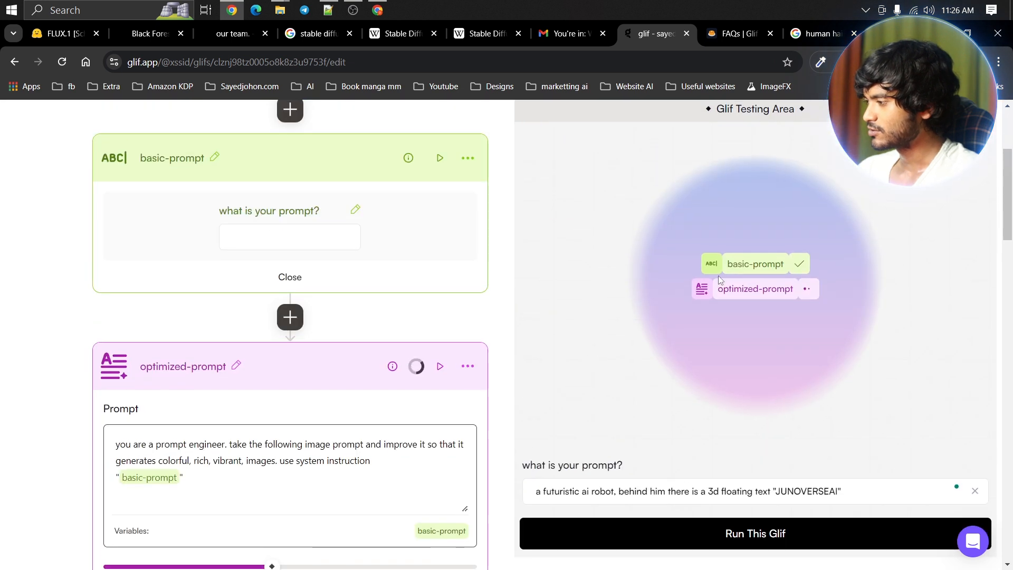
Switch to the Untitled Glif window, enlarge its robot image, save it as a JPEG in Downloads and close the enlarged view
{"action": "left_click", "coordinate": [388, 14]}
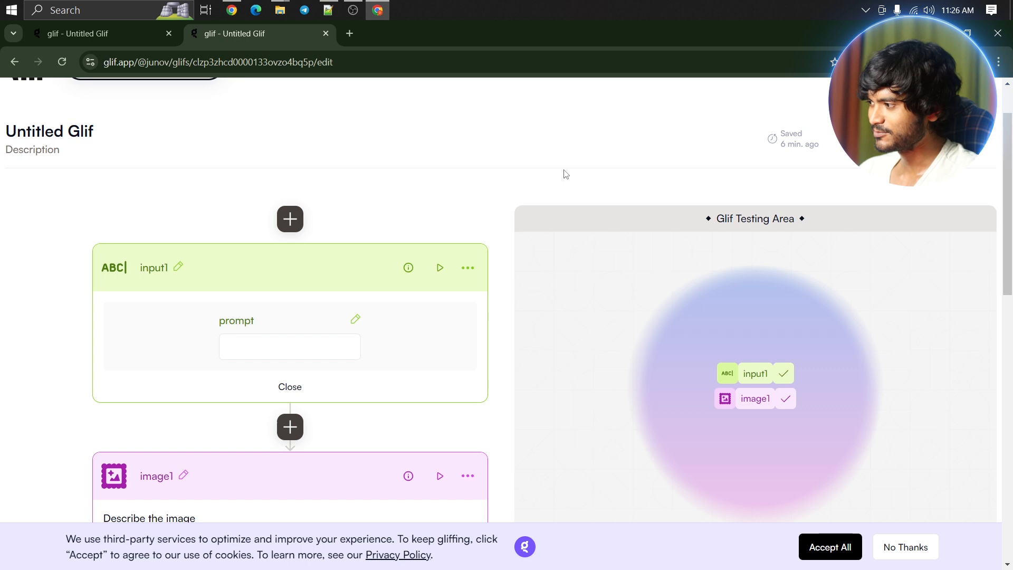
{"action": "scroll", "coordinate": [567, 174], "scroll_direction": "down", "scroll_amount": 3}
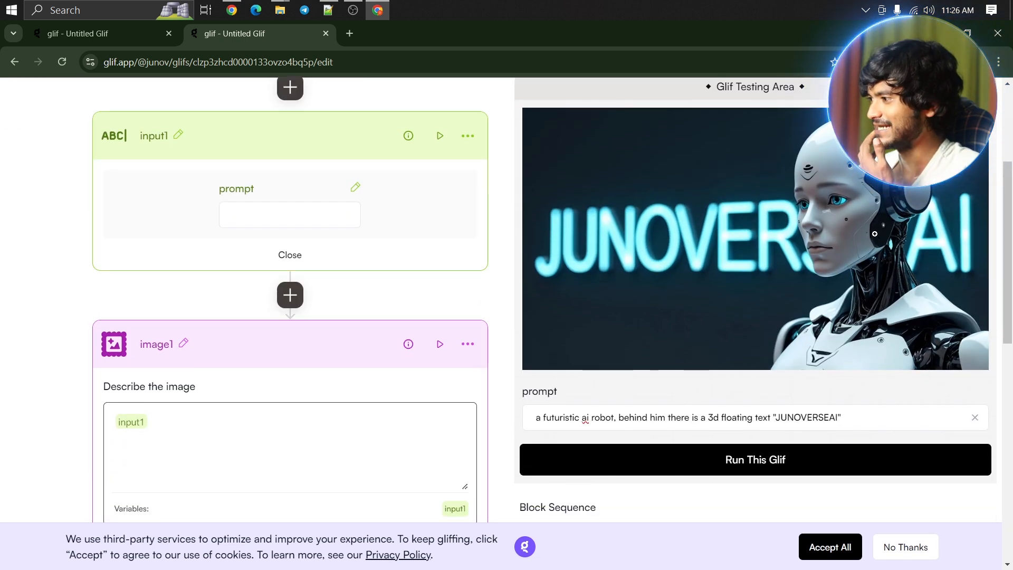
{"action": "left_click", "coordinate": [899, 247]}
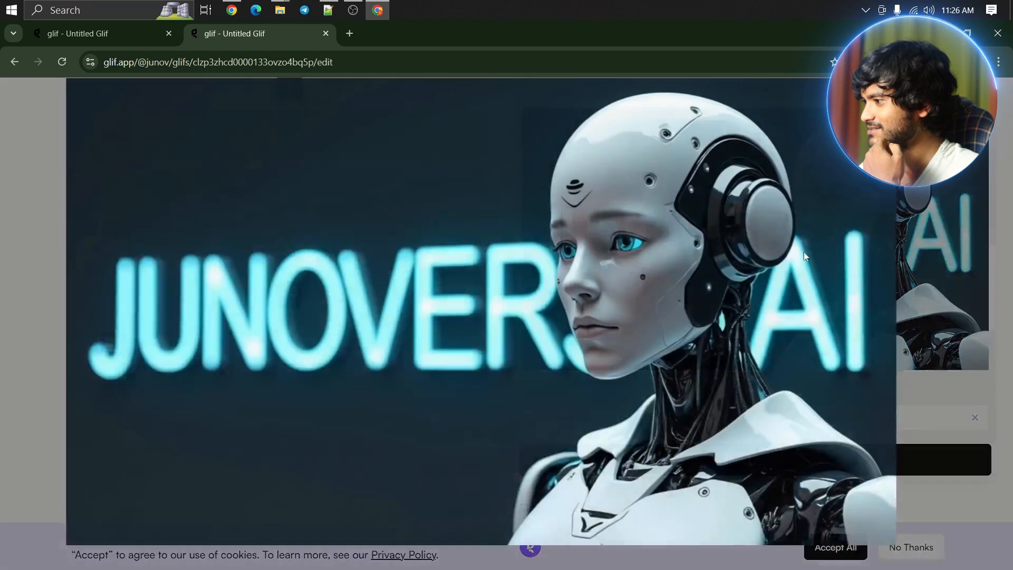
{"action": "right_click", "coordinate": [653, 249]}
{"action": "left_click", "coordinate": [684, 283]}
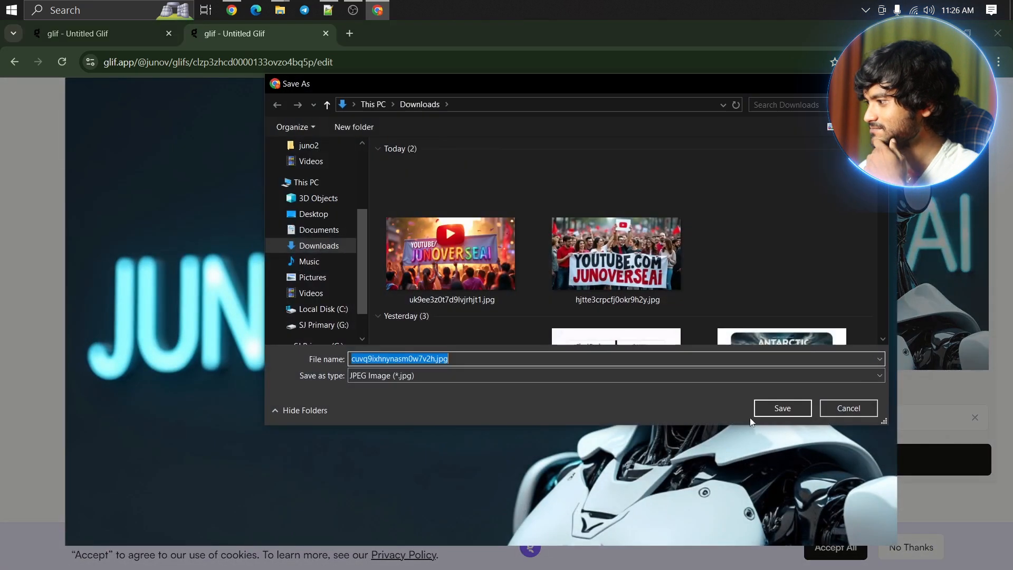
{"action": "left_click", "coordinate": [766, 406]}
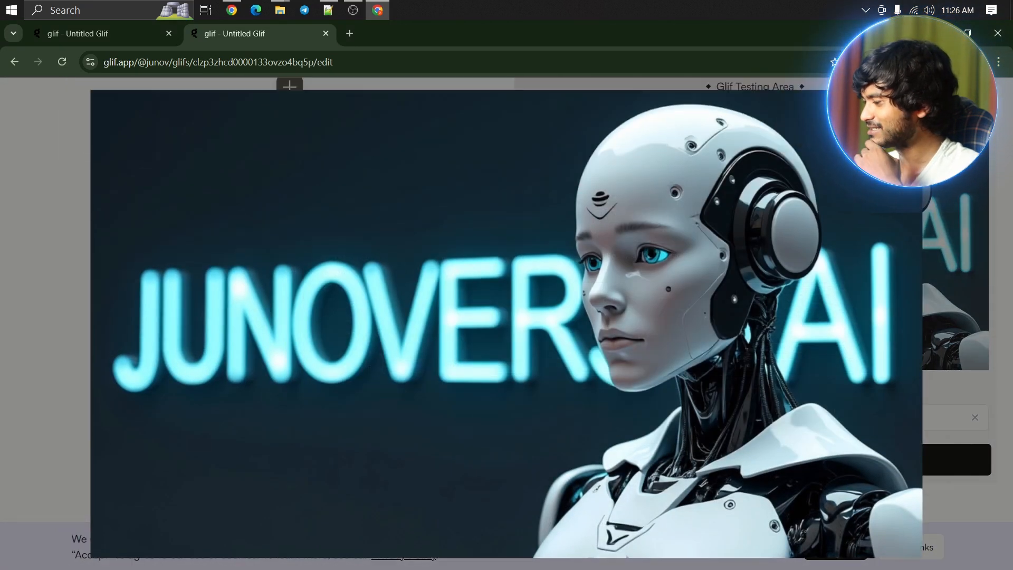
{"action": "left_click", "coordinate": [977, 160]}
Add "humanoid" before "ai robot" in the Untitled Glif's prompt, replace "him" with "her", and rerun the glif
{"action": "left_click", "coordinate": [654, 417]}
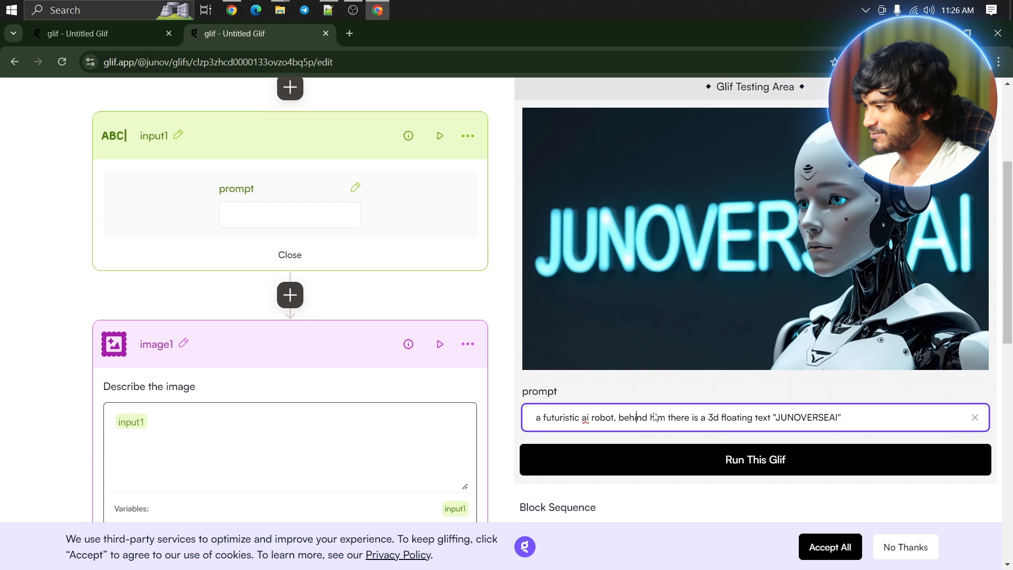
{"action": "left_click", "coordinate": [581, 418]}
{"action": "type", "text": "humanoid"}
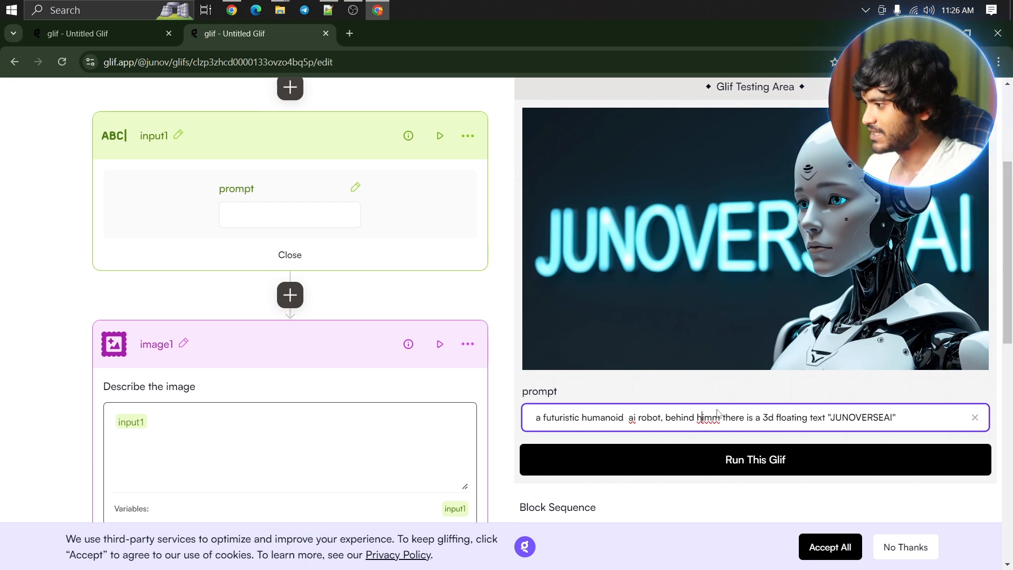
{"action": "left_click_drag", "start_coordinate": [717, 414], "coordinate": [720, 414]}
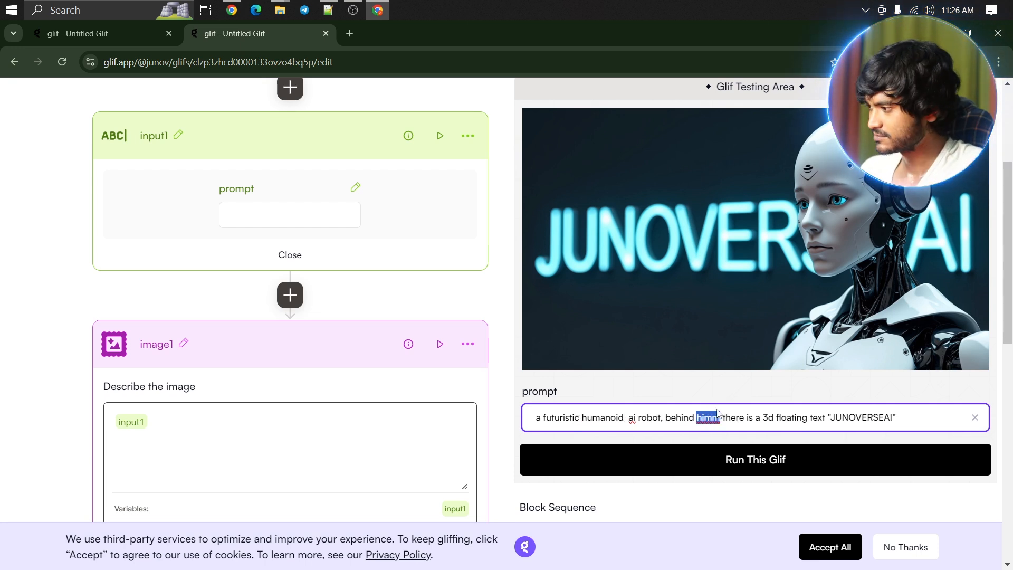
{"action": "type", "text": "her"}
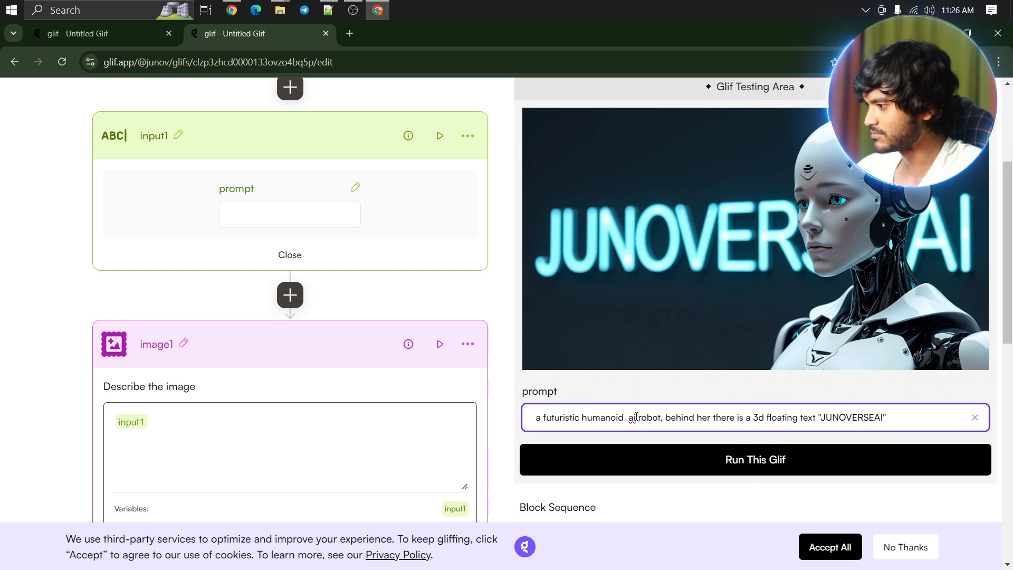
{"action": "left_click", "coordinate": [676, 455]}
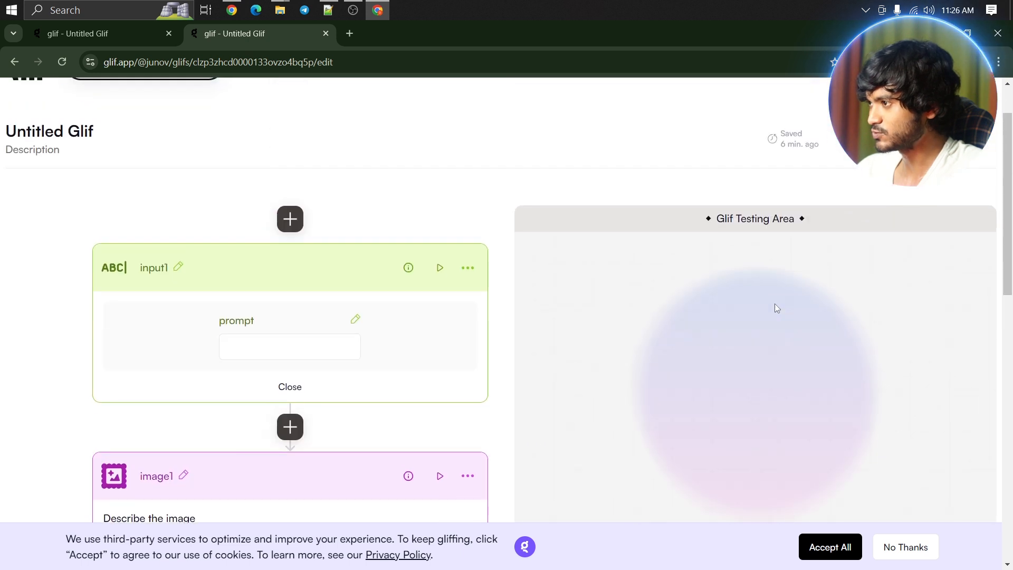
Switch to the basic-prompt glif's window, enlarge its neon robot image, save it to Downloads and close the enlarged view
{"action": "left_click", "coordinate": [231, 10]}
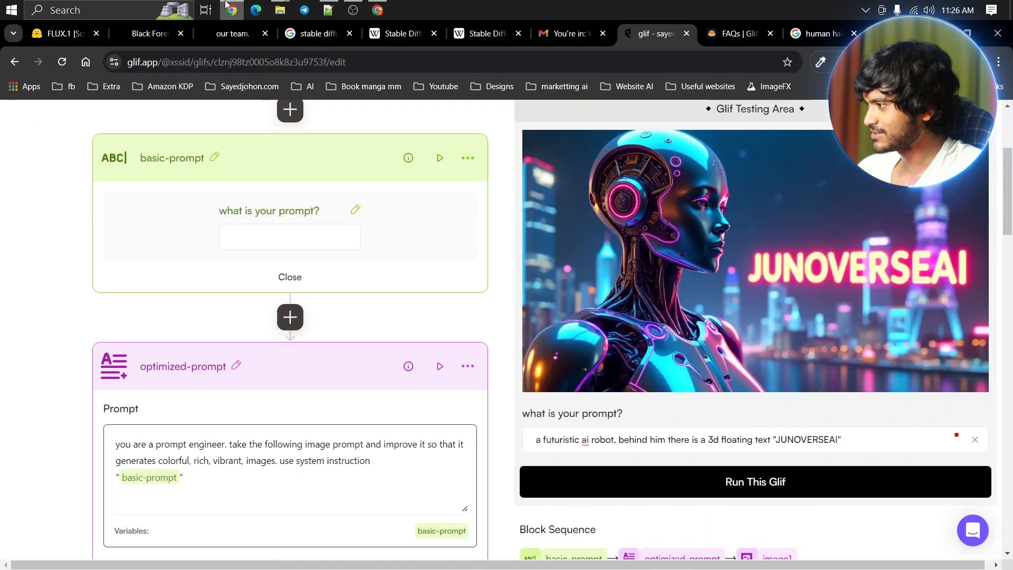
{"action": "left_click", "coordinate": [793, 275]}
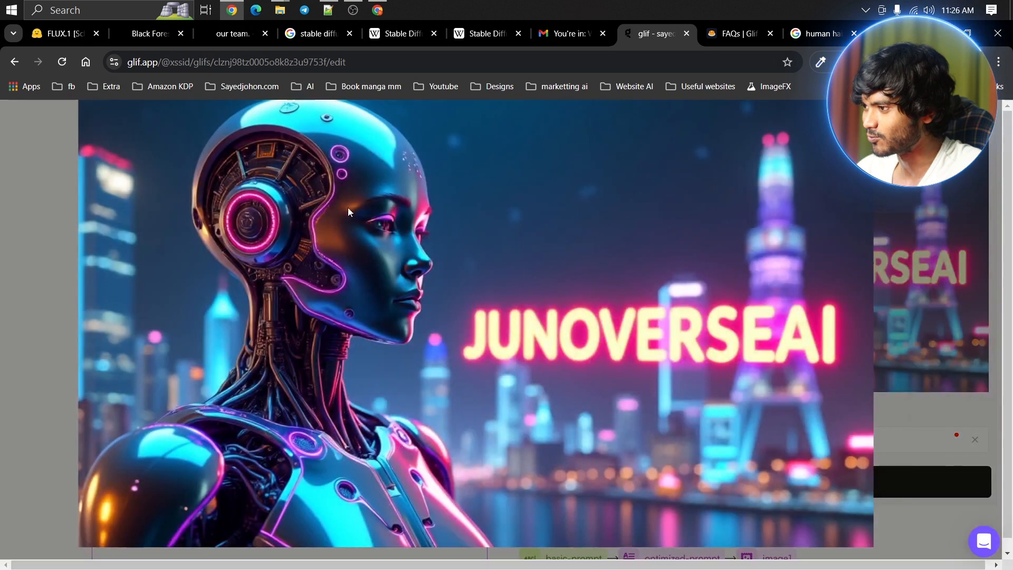
{"action": "right_click", "coordinate": [486, 233]}
{"action": "left_click", "coordinate": [507, 257]}
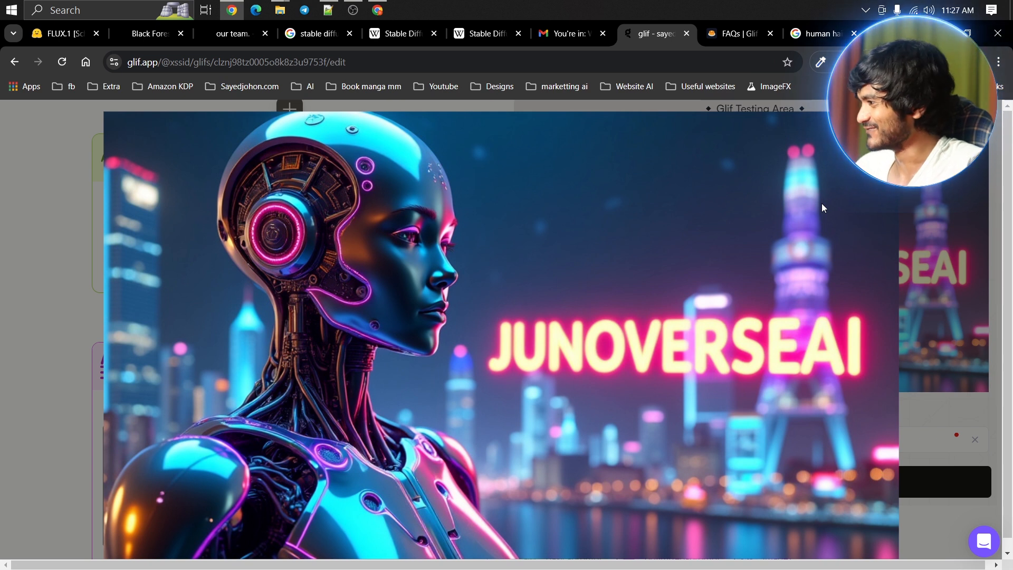
{"action": "right_click", "coordinate": [826, 171]}
{"action": "left_click", "coordinate": [839, 353]}
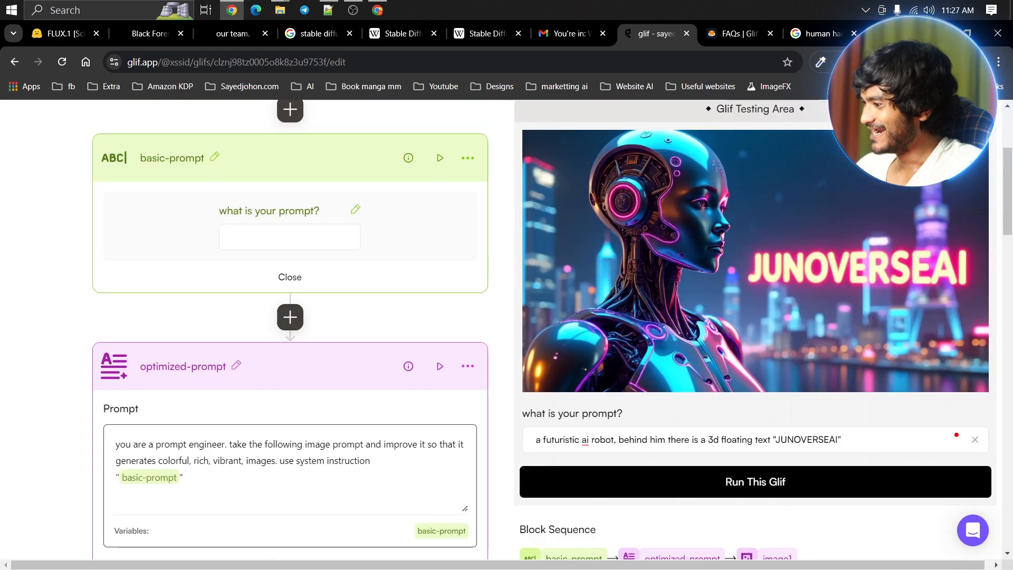
Rerun the basic-prompt glif with "a futuristic humanoid ai robot, behind her there is a 3d floating text "JUNOVERSEAI""
{"action": "triple_click", "coordinate": [860, 434]}
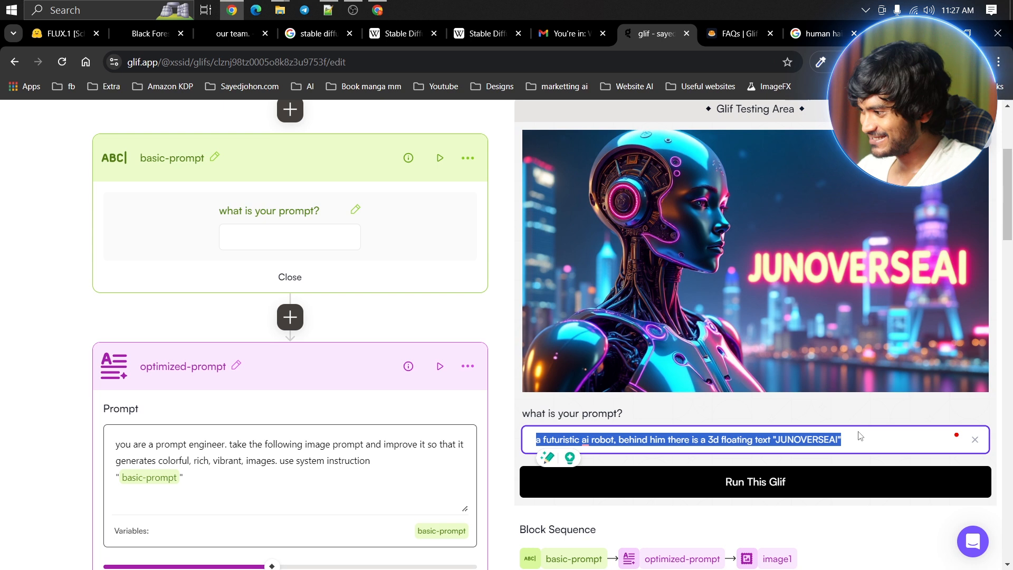
{"action": "left_click", "coordinate": [582, 440]}
{"action": "type", "text": "humanoid"}
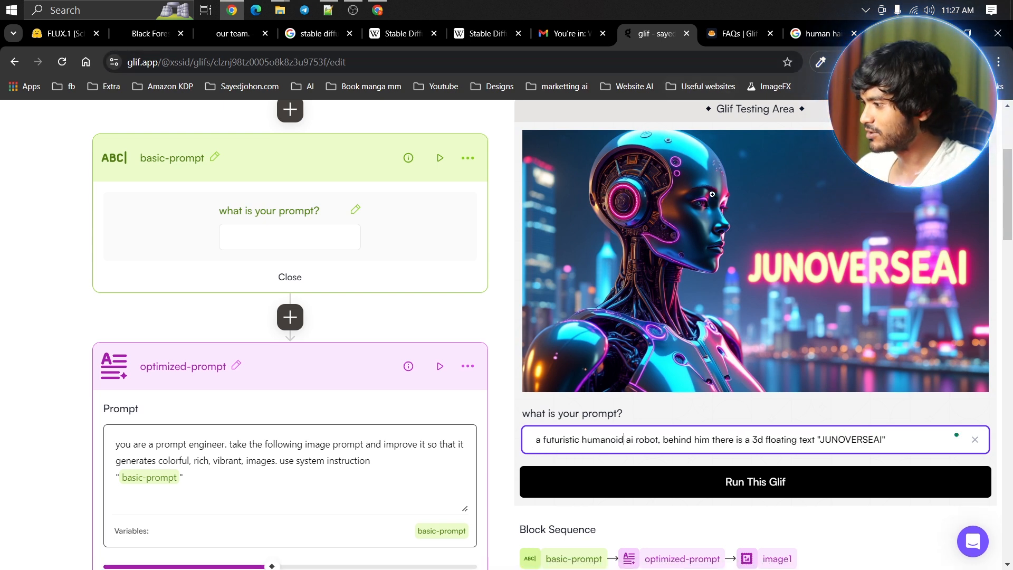
{"action": "left_click", "coordinate": [695, 439]}
{"action": "left_click_drag", "start_coordinate": [707, 441], "coordinate": [709, 441]}
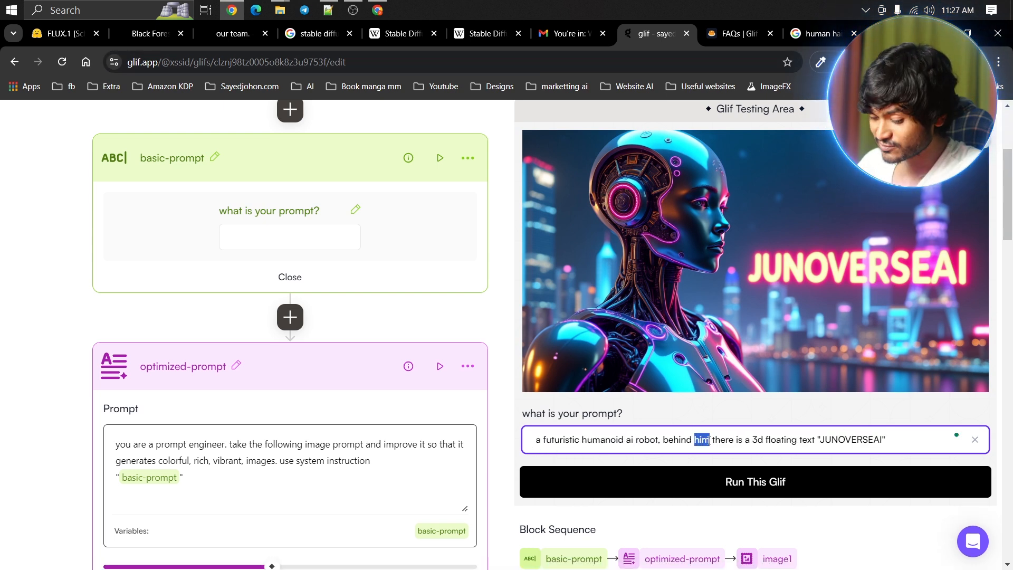
{"action": "type", "text": "her"}
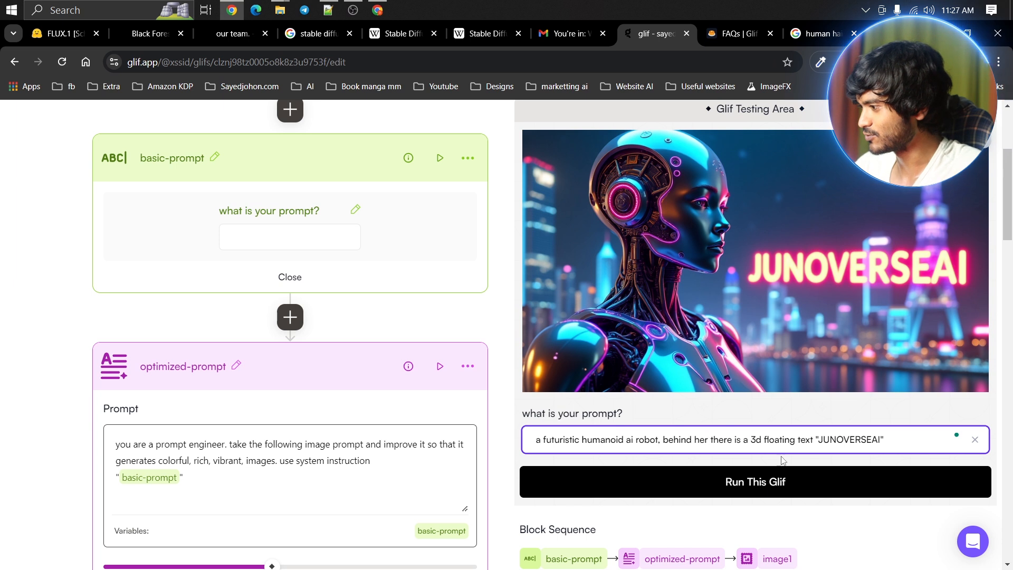
{"action": "left_click", "coordinate": [786, 502]}
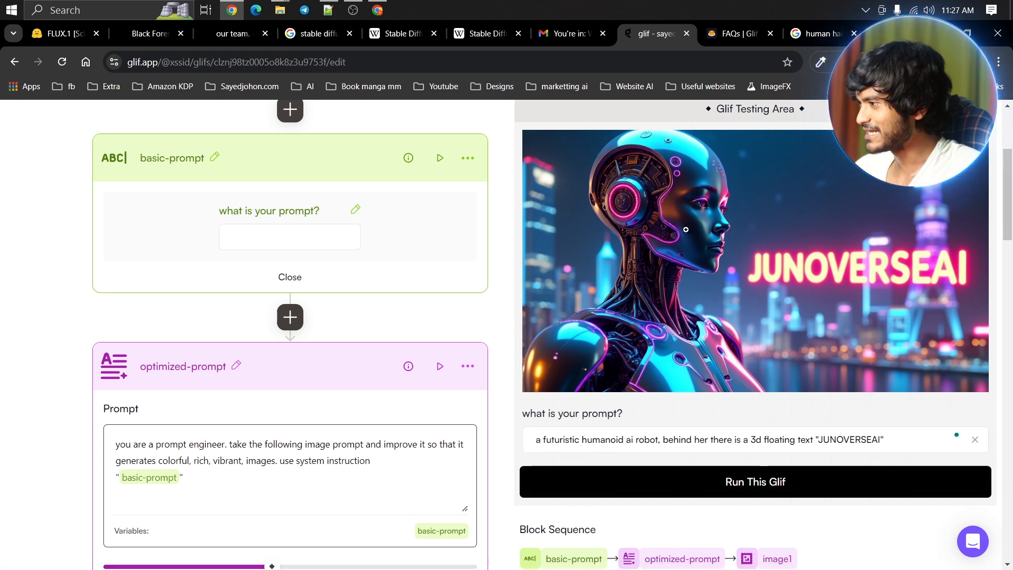
{"action": "scroll", "coordinate": [617, 226], "scroll_direction": "up", "scroll_amount": 3}
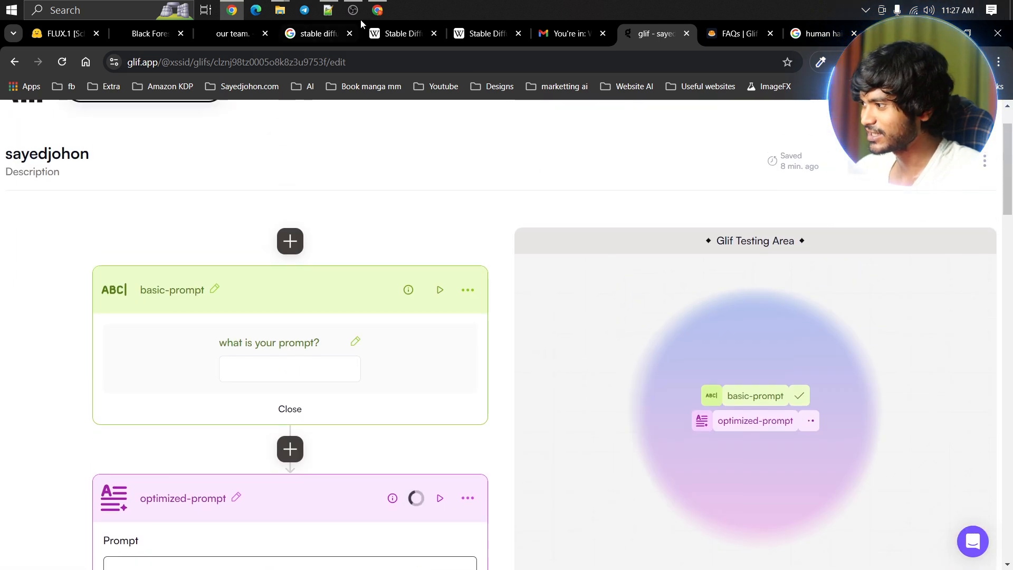
Return to the Untitled Glif window and save the enlarged humanoid robot image as a JPEG in Downloads, closing the enlarged view
{"action": "left_click", "coordinate": [378, 9]}
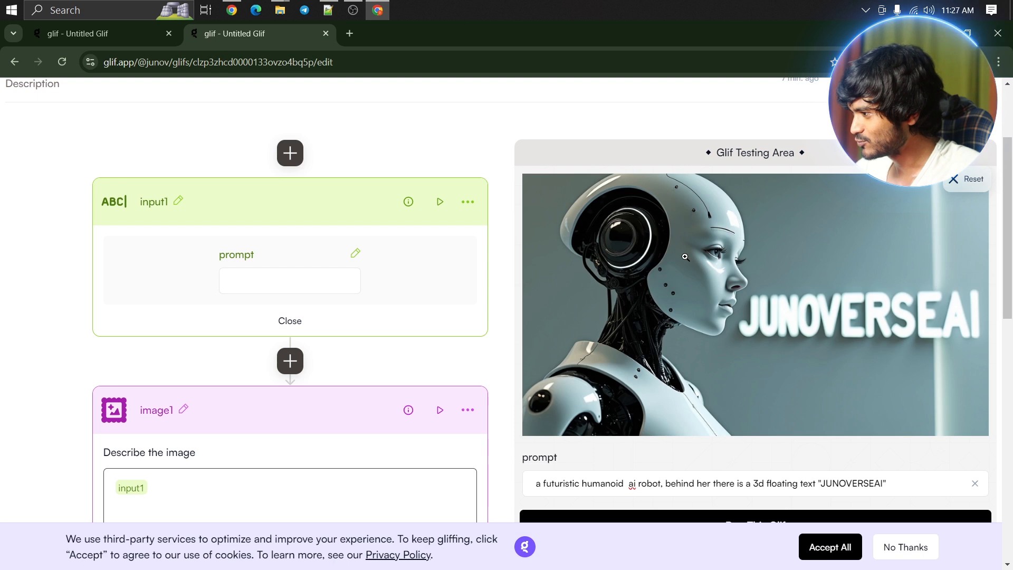
{"action": "left_click", "coordinate": [685, 257]}
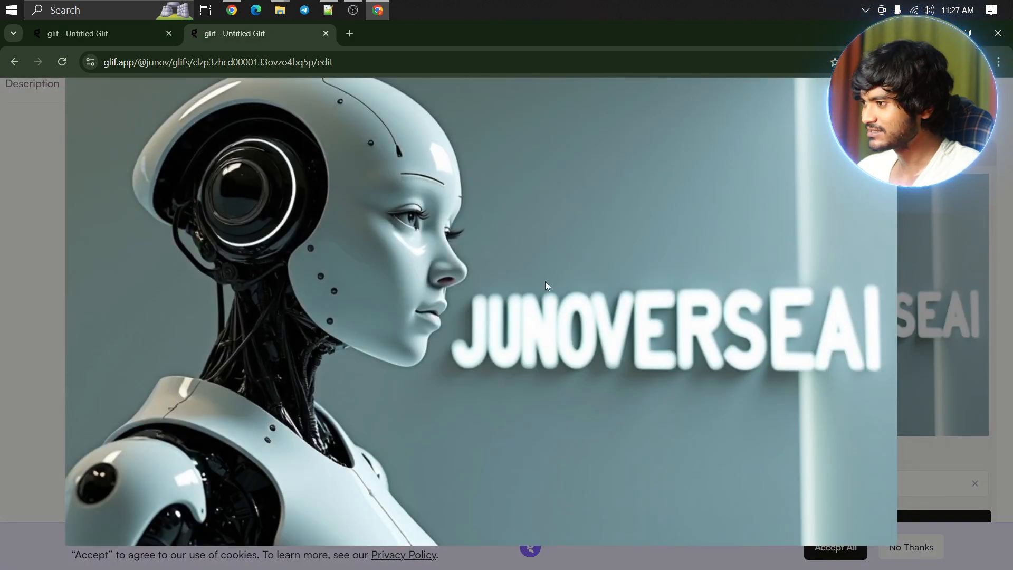
{"action": "right_click", "coordinate": [427, 274]}
{"action": "left_click", "coordinate": [480, 308]}
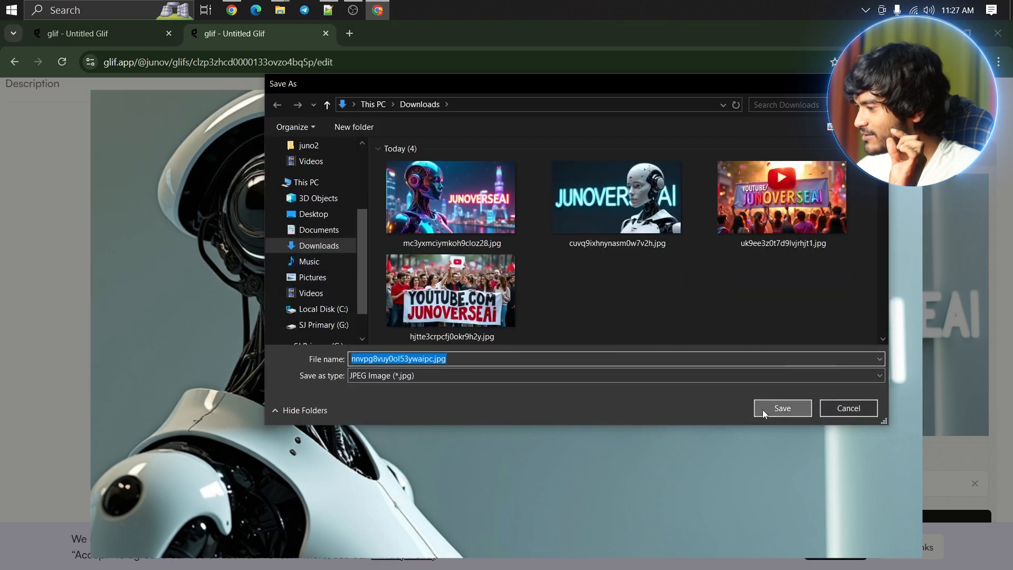
{"action": "left_click", "coordinate": [765, 409]}
{"action": "mouse_move", "coordinate": [606, 309]}
{"action": "left_mouse_down"}
{"action": "mouse_move", "coordinate": [782, 252]}
{"action": "mouse_move", "coordinate": [683, 261]}
{"action": "left_mouse_up"}
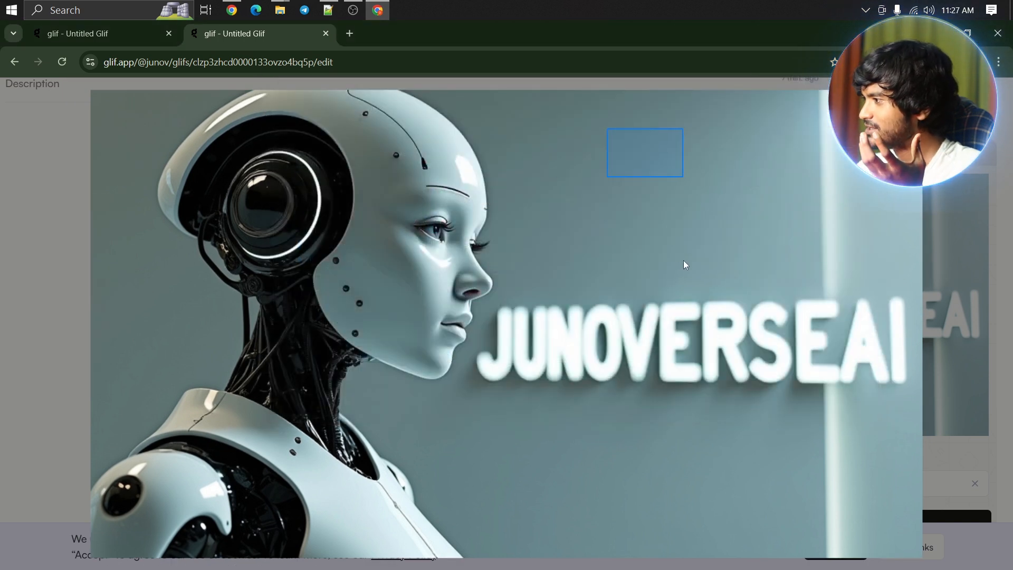
{"action": "left_click", "coordinate": [1010, 141]}
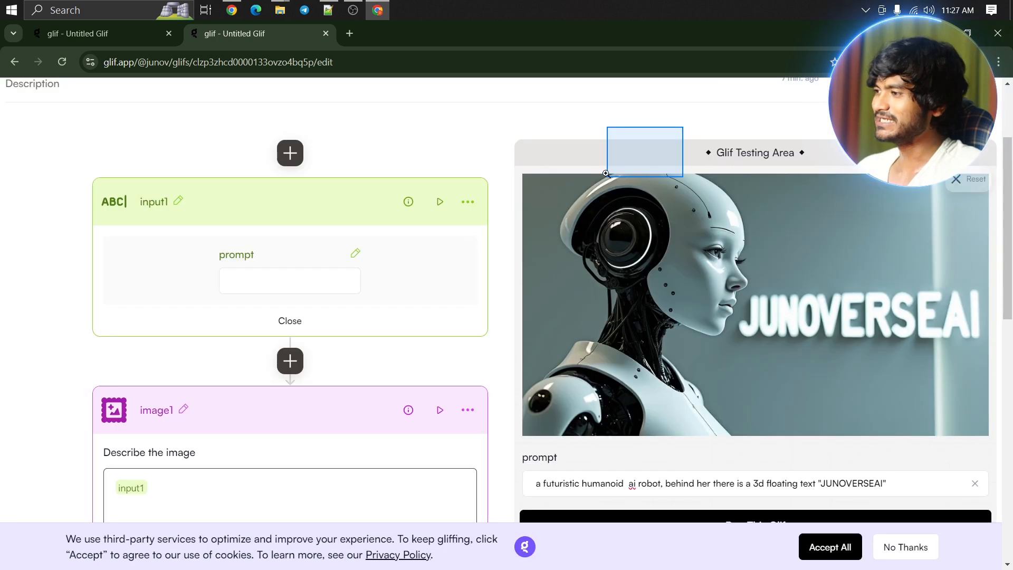
Switch back to the basic-prompt glif's window and collapse its optimized-prompt and image1 blocks
{"action": "left_click", "coordinate": [241, 12]}
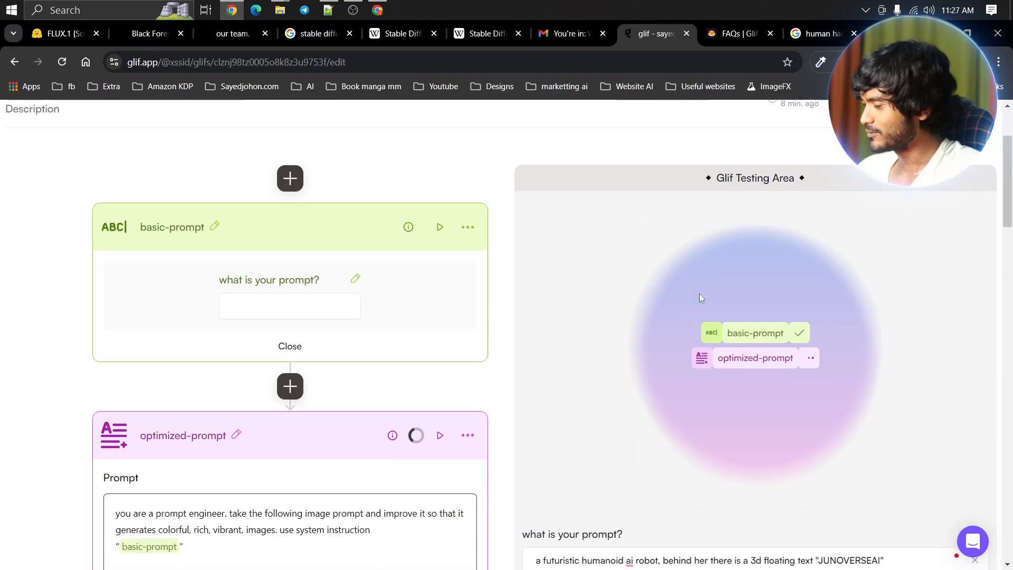
{"action": "scroll", "coordinate": [660, 261], "scroll_direction": "down", "scroll_amount": 1}
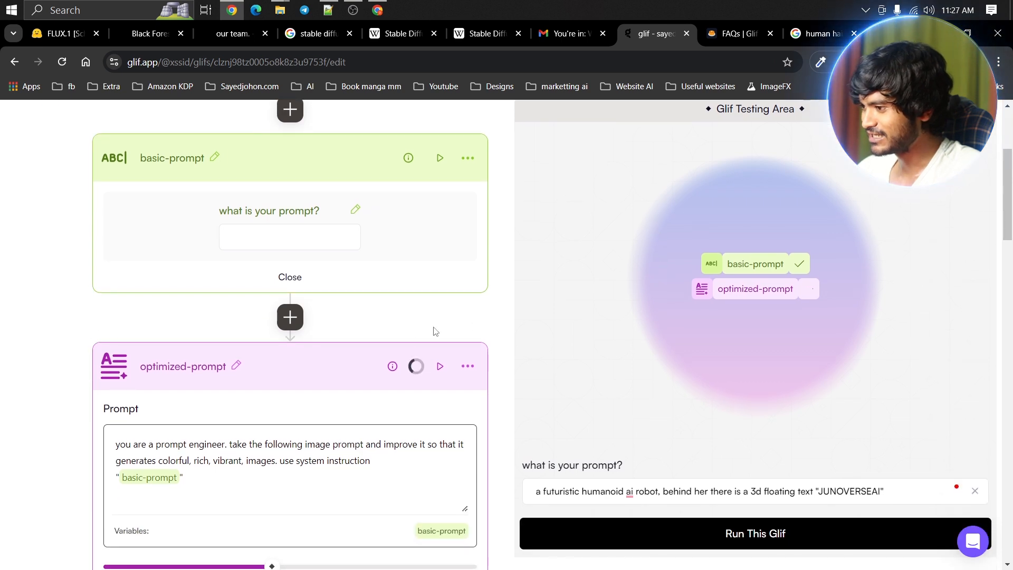
{"action": "left_click", "coordinate": [331, 357]}
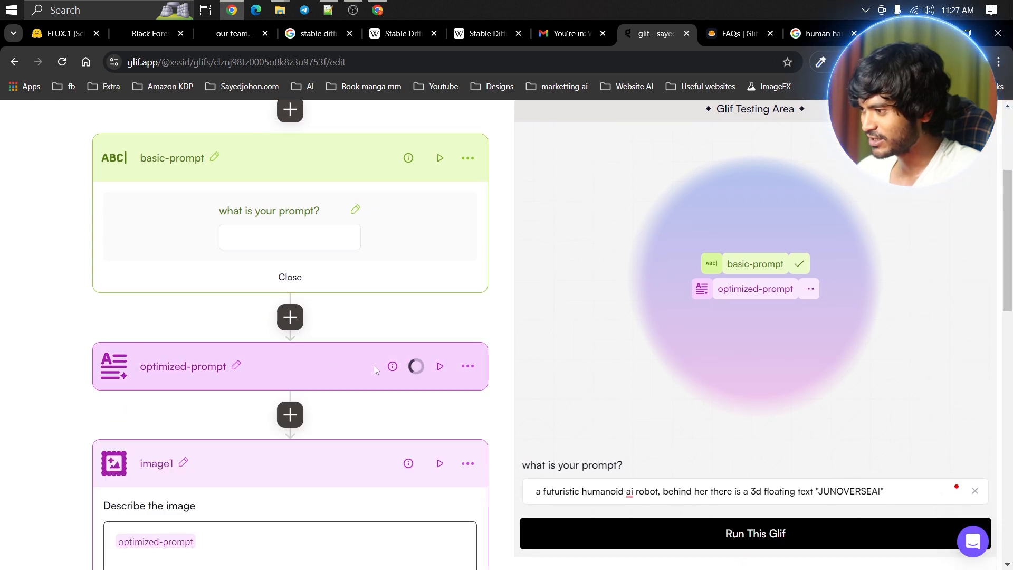
{"action": "left_click", "coordinate": [320, 460]}
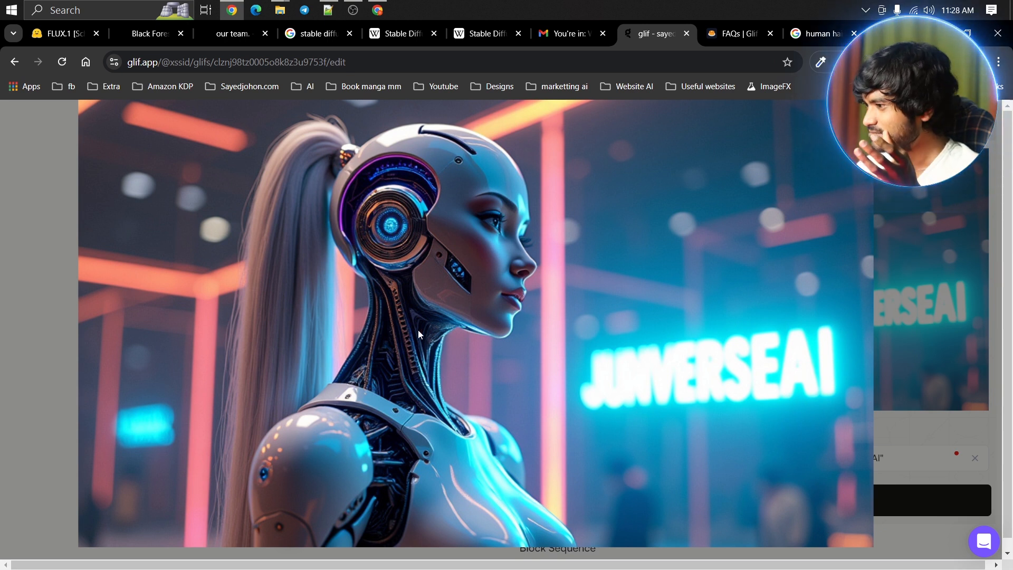
Save the enlarged image of the ponytailed humanoid robot as a JPEG in Downloads and close the enlarged view
{"action": "right_click", "coordinate": [554, 318]}
{"action": "left_click", "coordinate": [600, 346]}
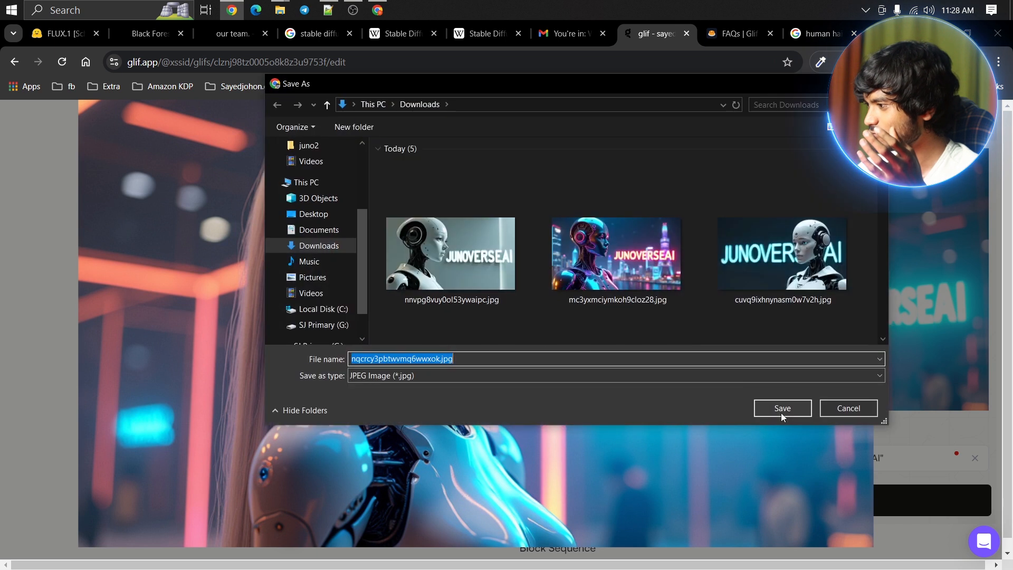
{"action": "left_click", "coordinate": [781, 407]}
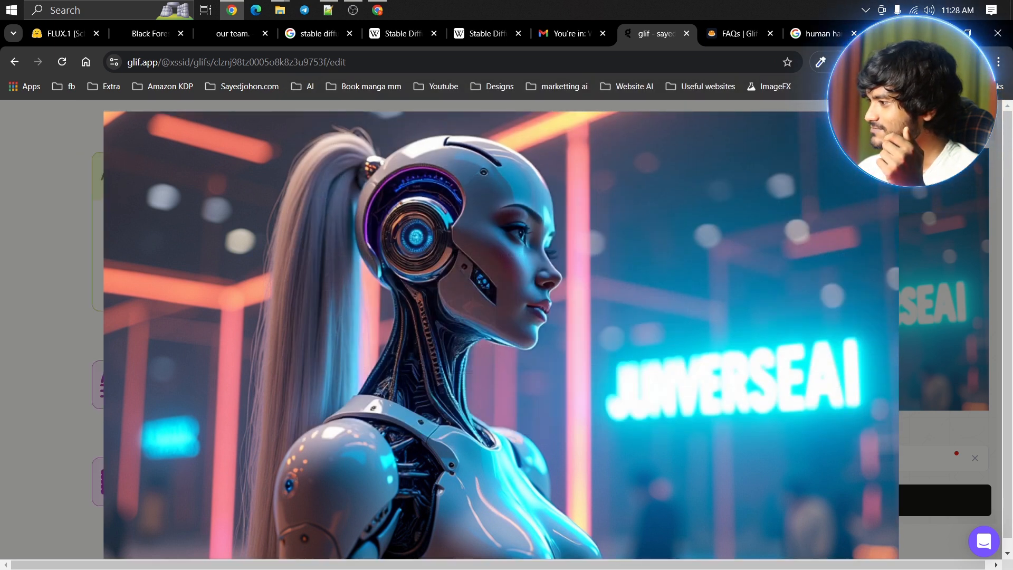
{"action": "left_click", "coordinate": [945, 238]}
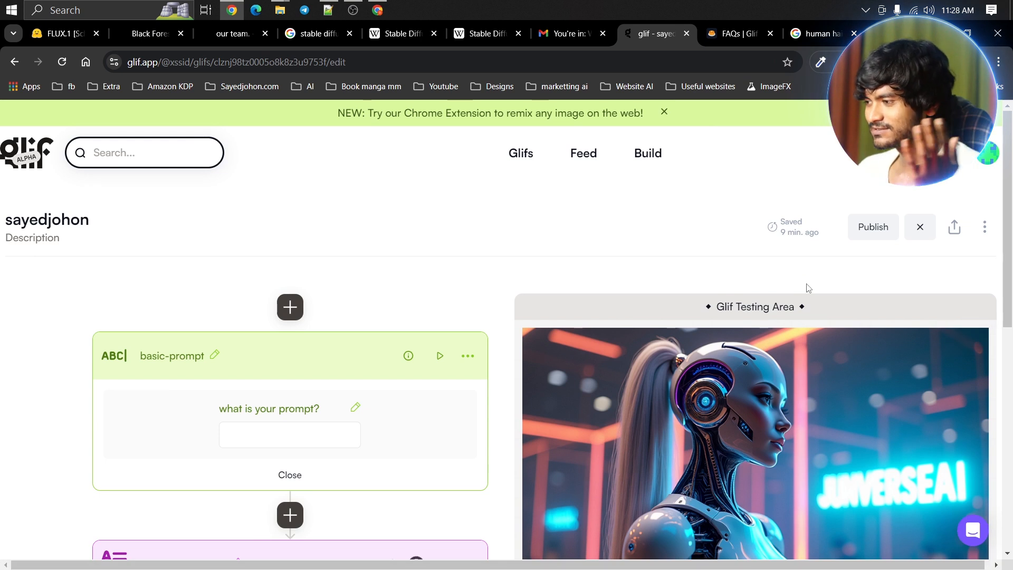